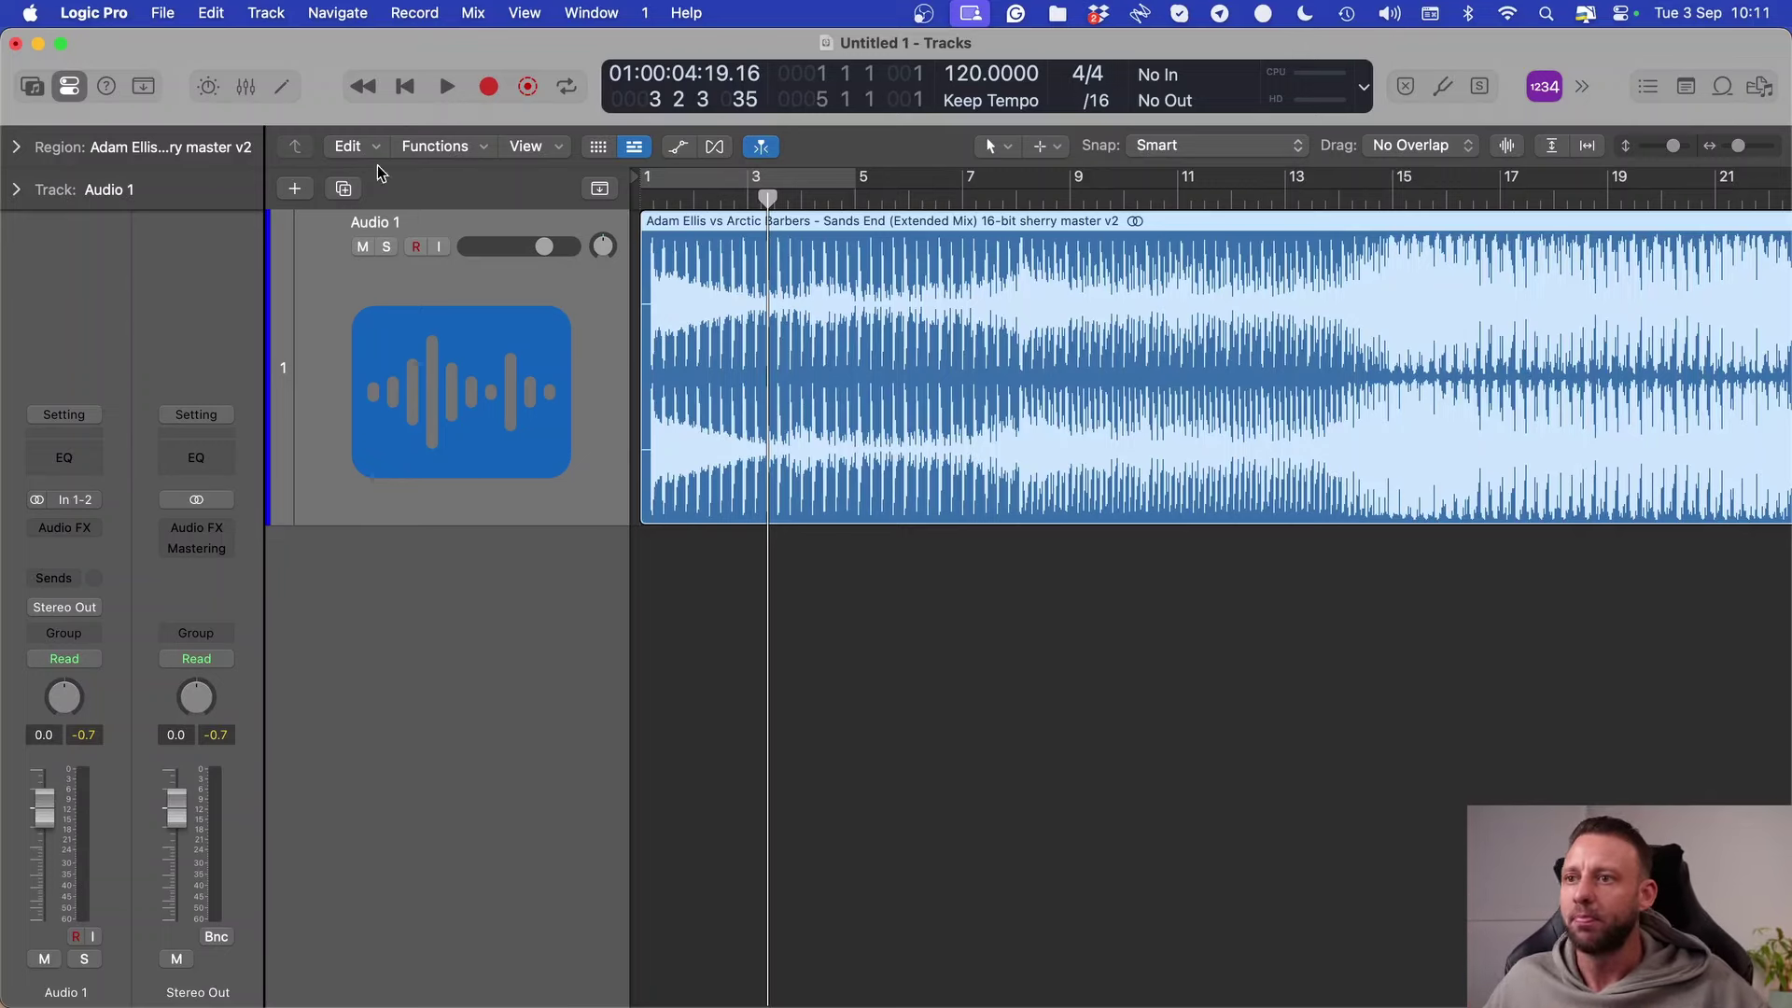
Step: Delete the silent stretch before the first beat and move the region to bar 1
key(super+Right)
key(Return)
key(super+Right)
key(super+Right)
key(super+Right)
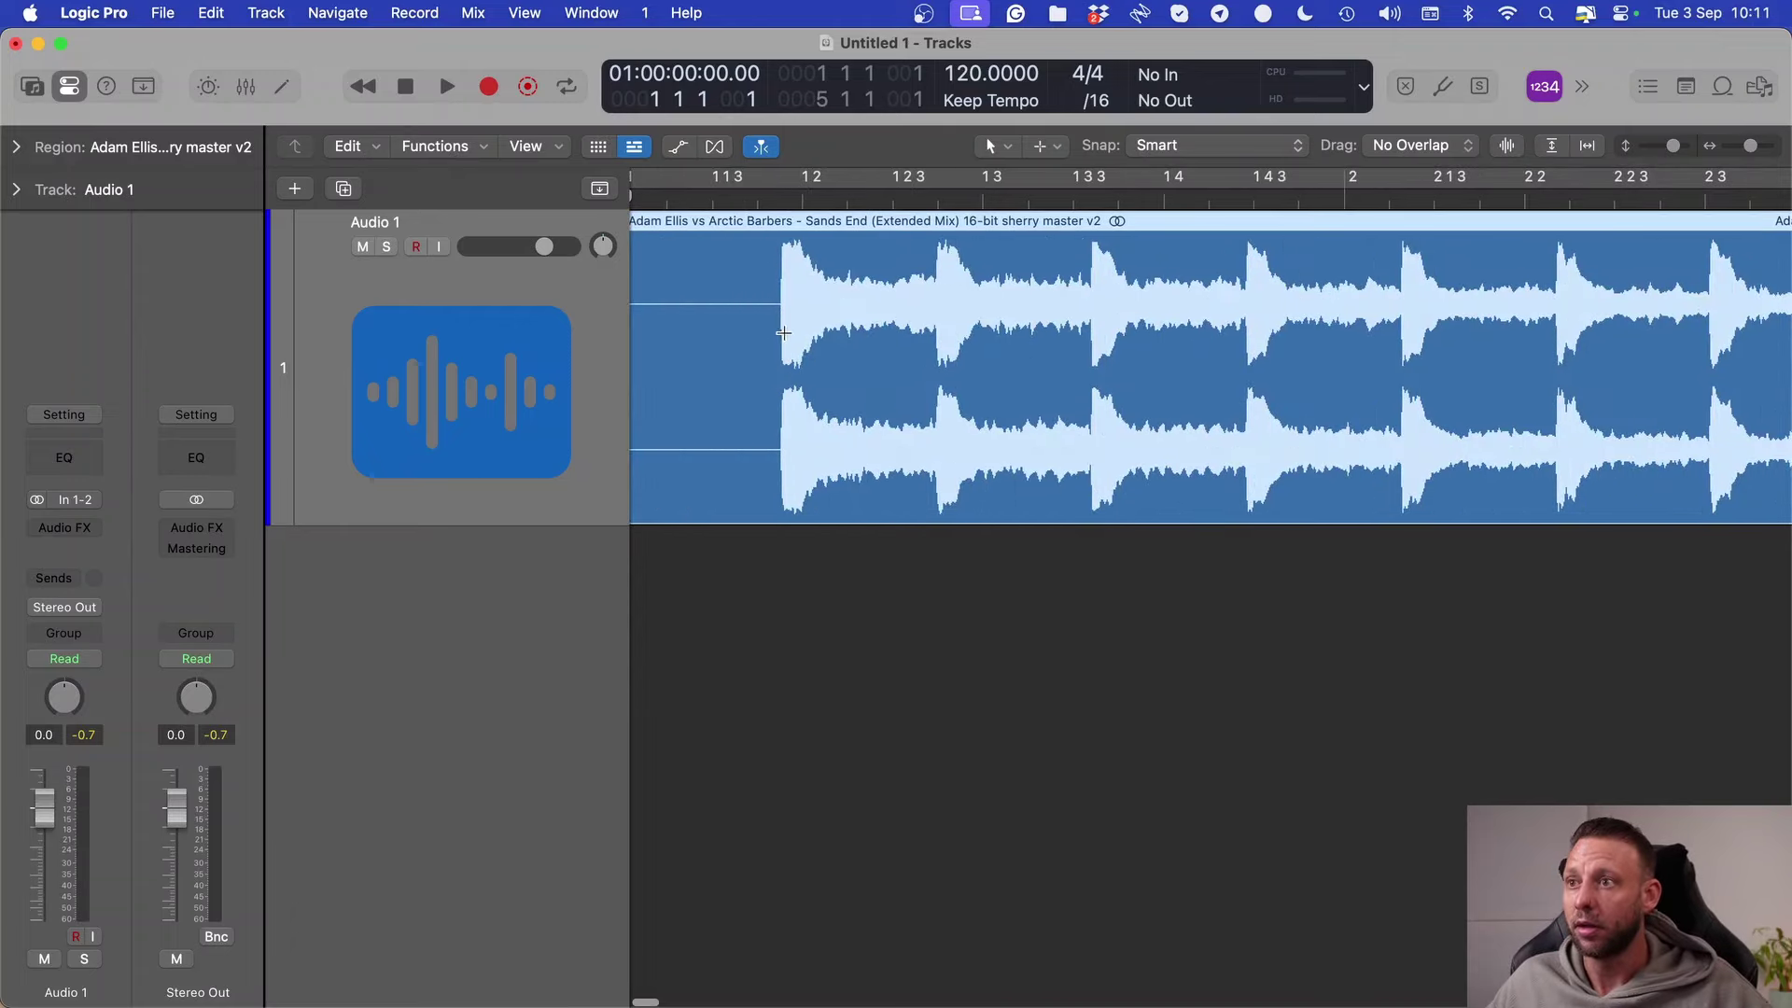
drag(778, 322, 479, 348)
key(Delete)
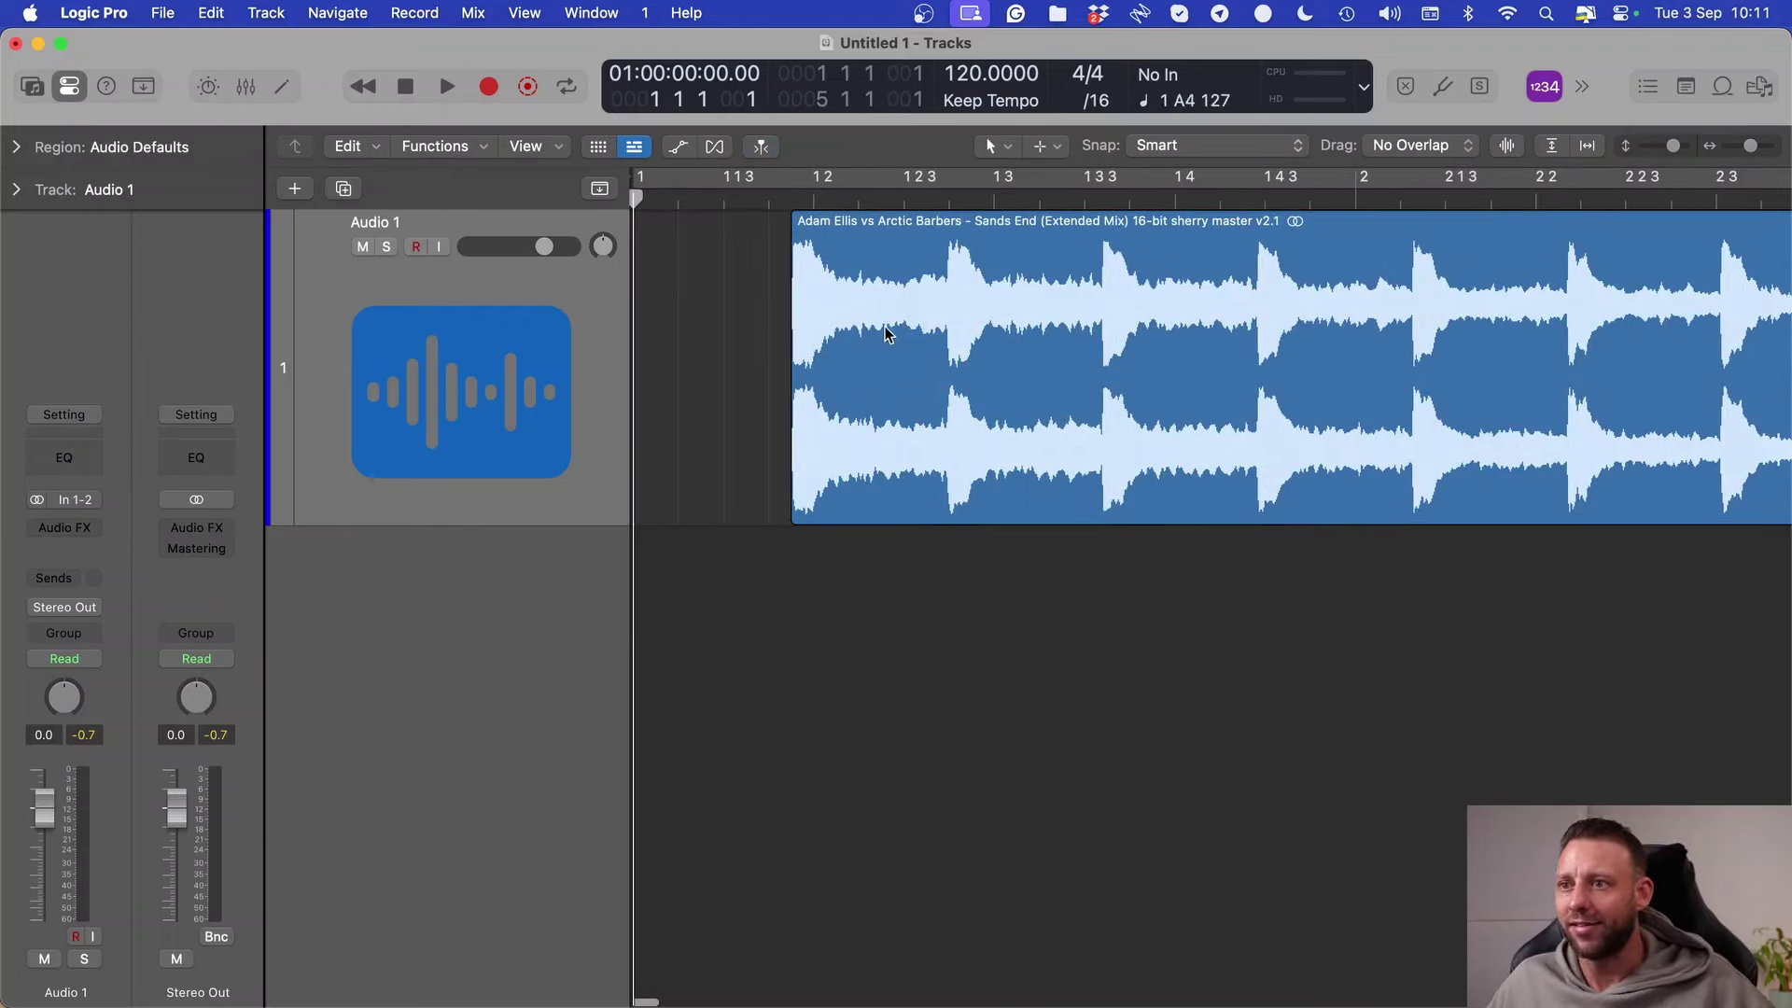
key(t)
key(t)
drag(880, 331, 723, 327)
Step: Set the project tempo to 140 BPM
key(super+Left)
key(super+Left)
key(super+Left)
key(super+Left)
key(super+Left)
key(super+Left)
key(super+Left)
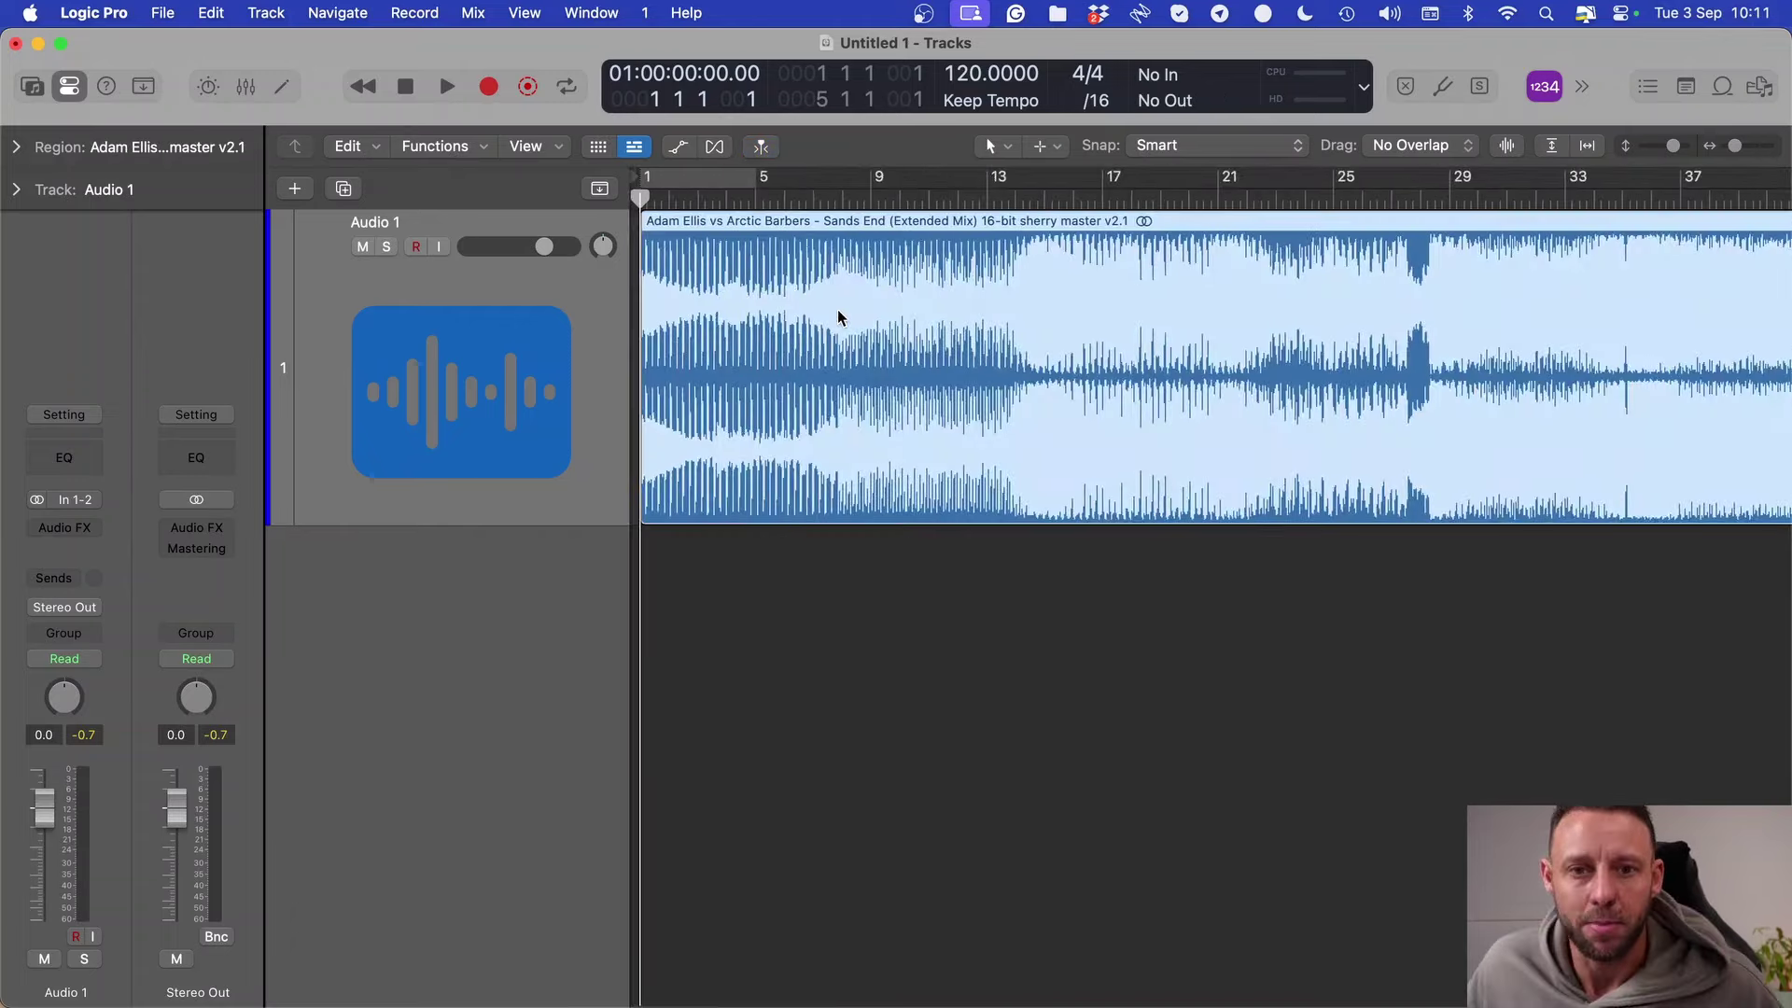
key(z)
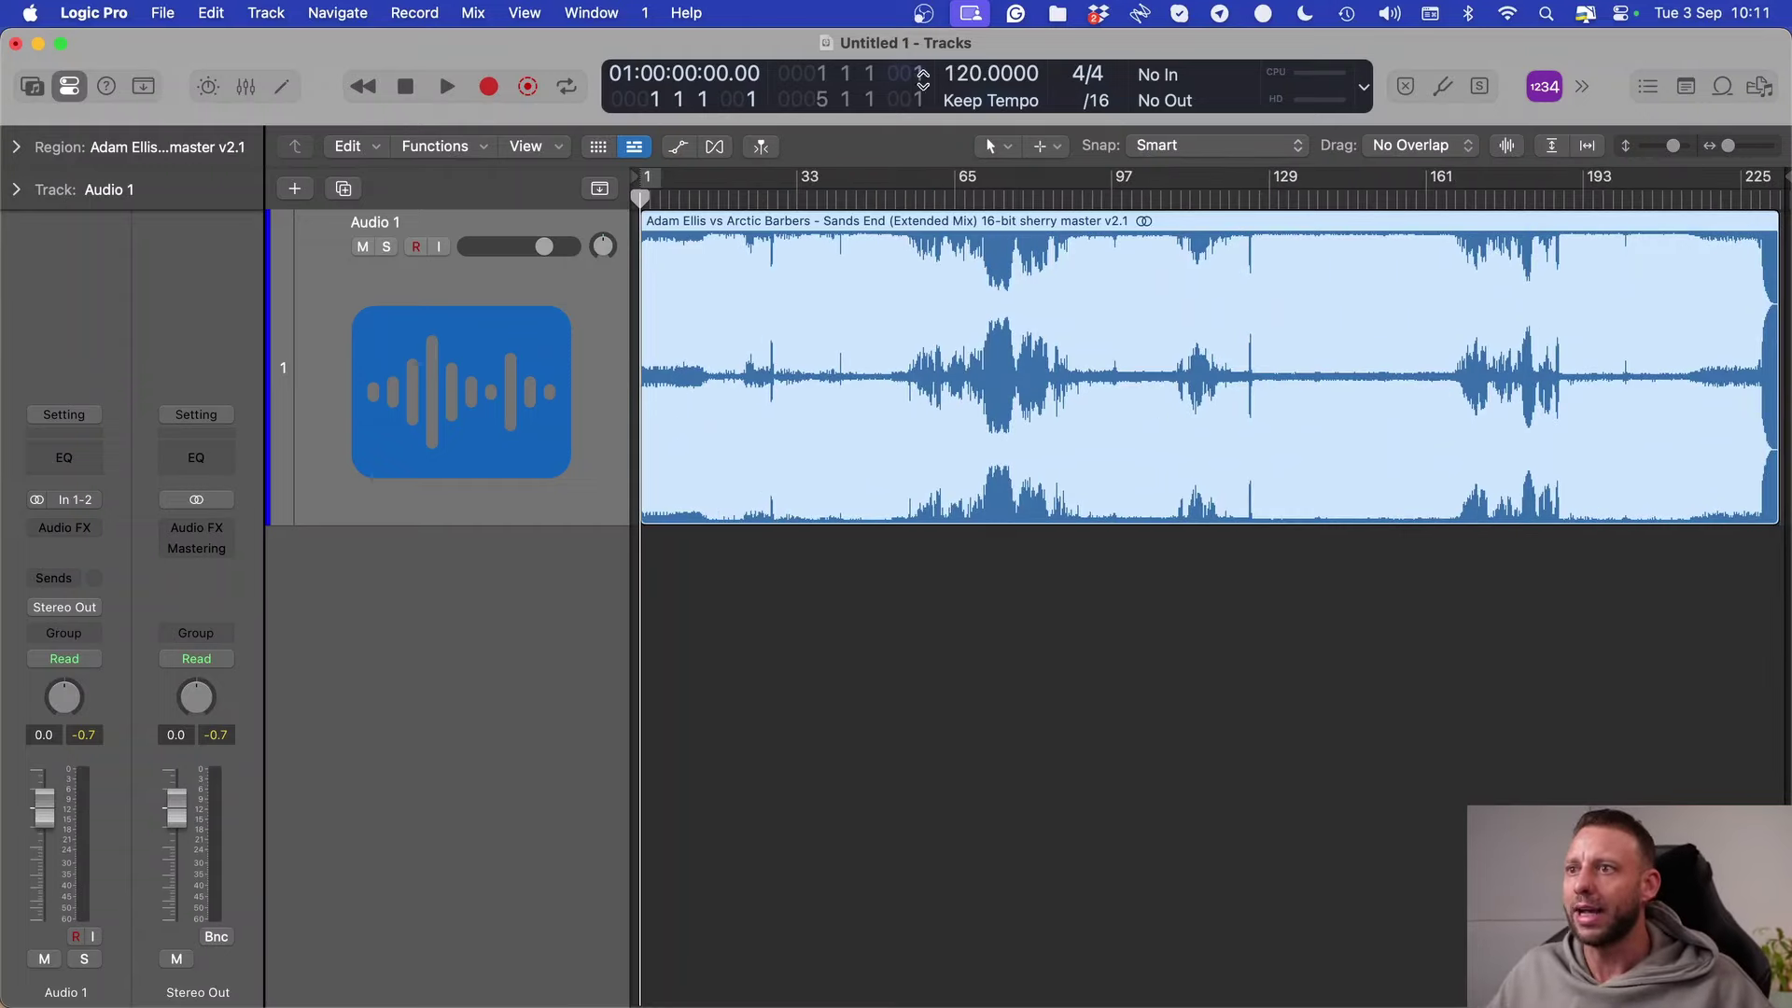
text(140)
key(Return)
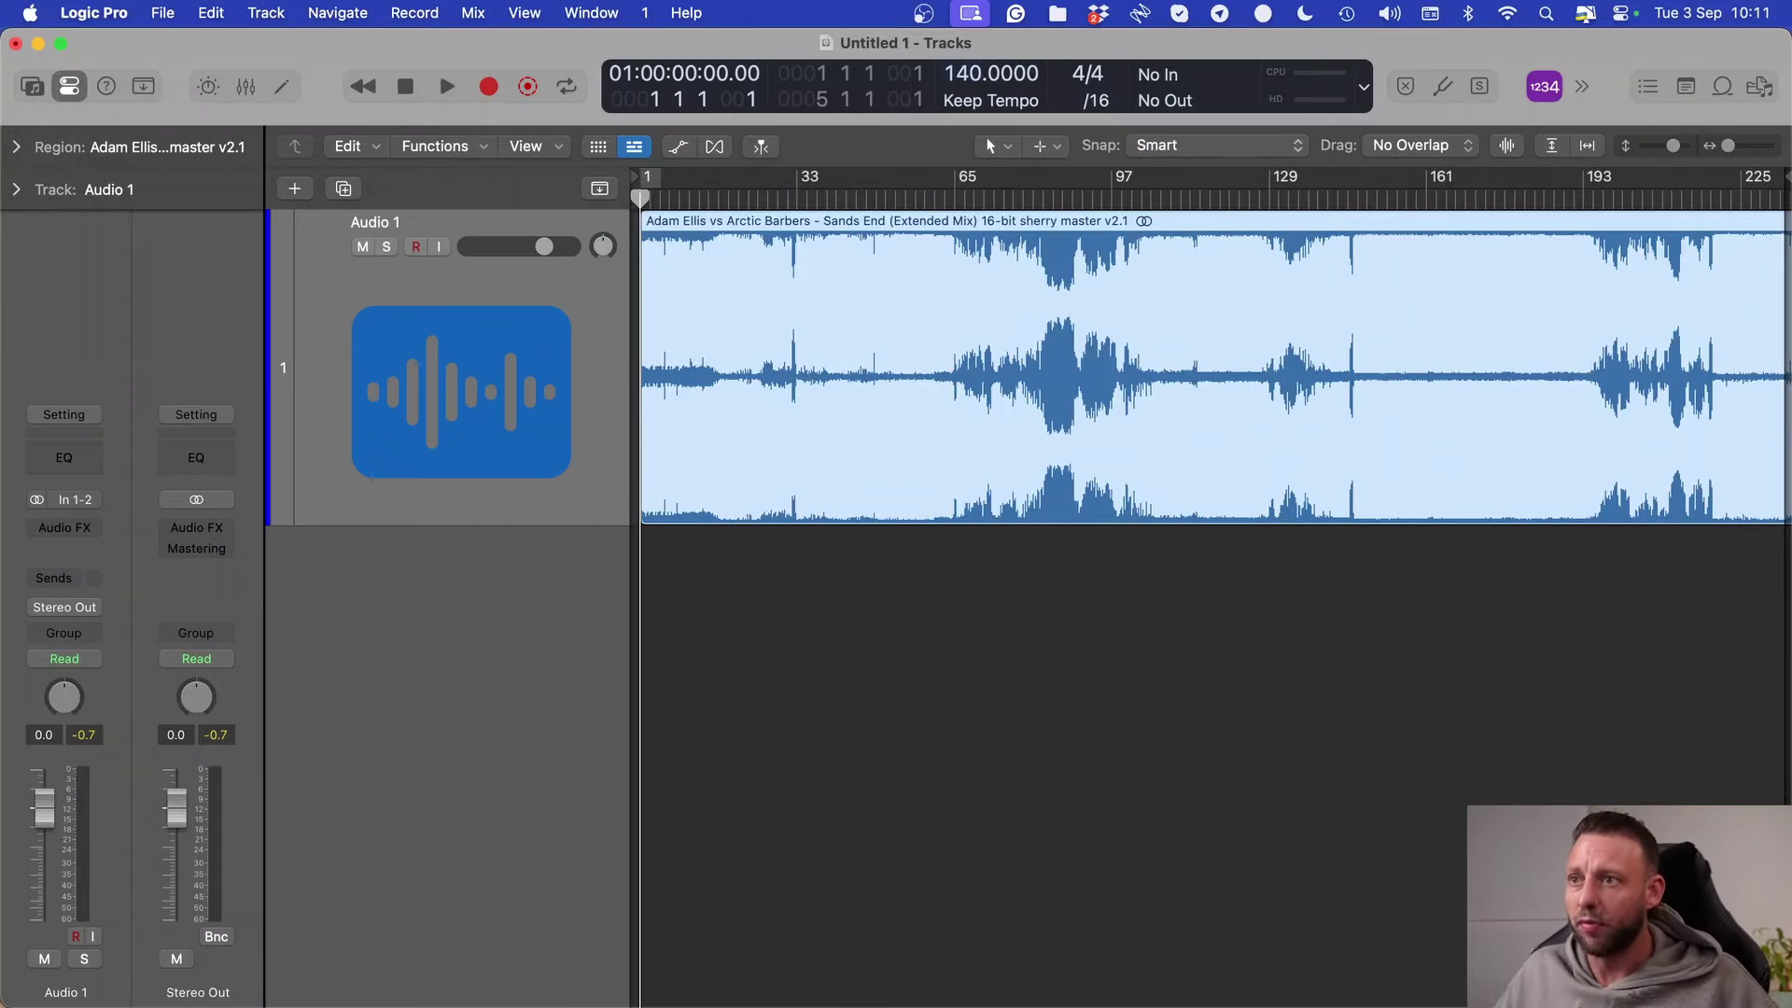
Step: Audition the track around bar 32 with a loop over bars 33 to 41
key(super+Right)
scroll(1099, 240, right, 8)
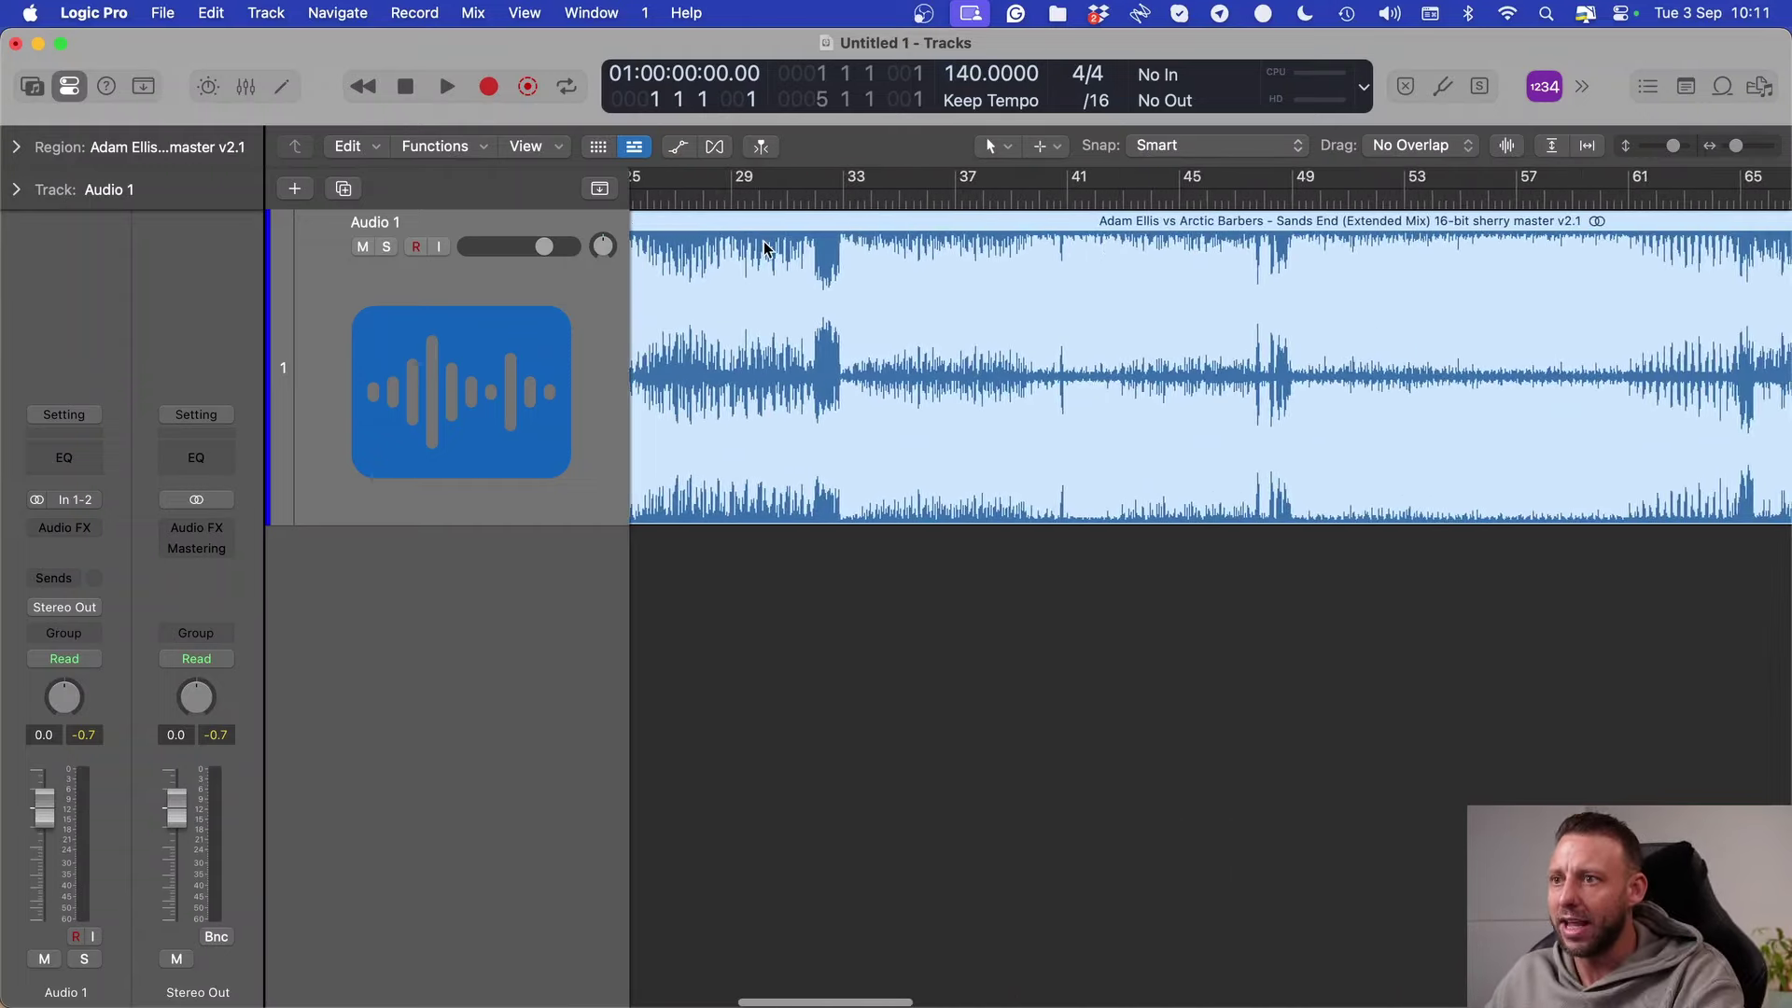
click(810, 201)
key(space)
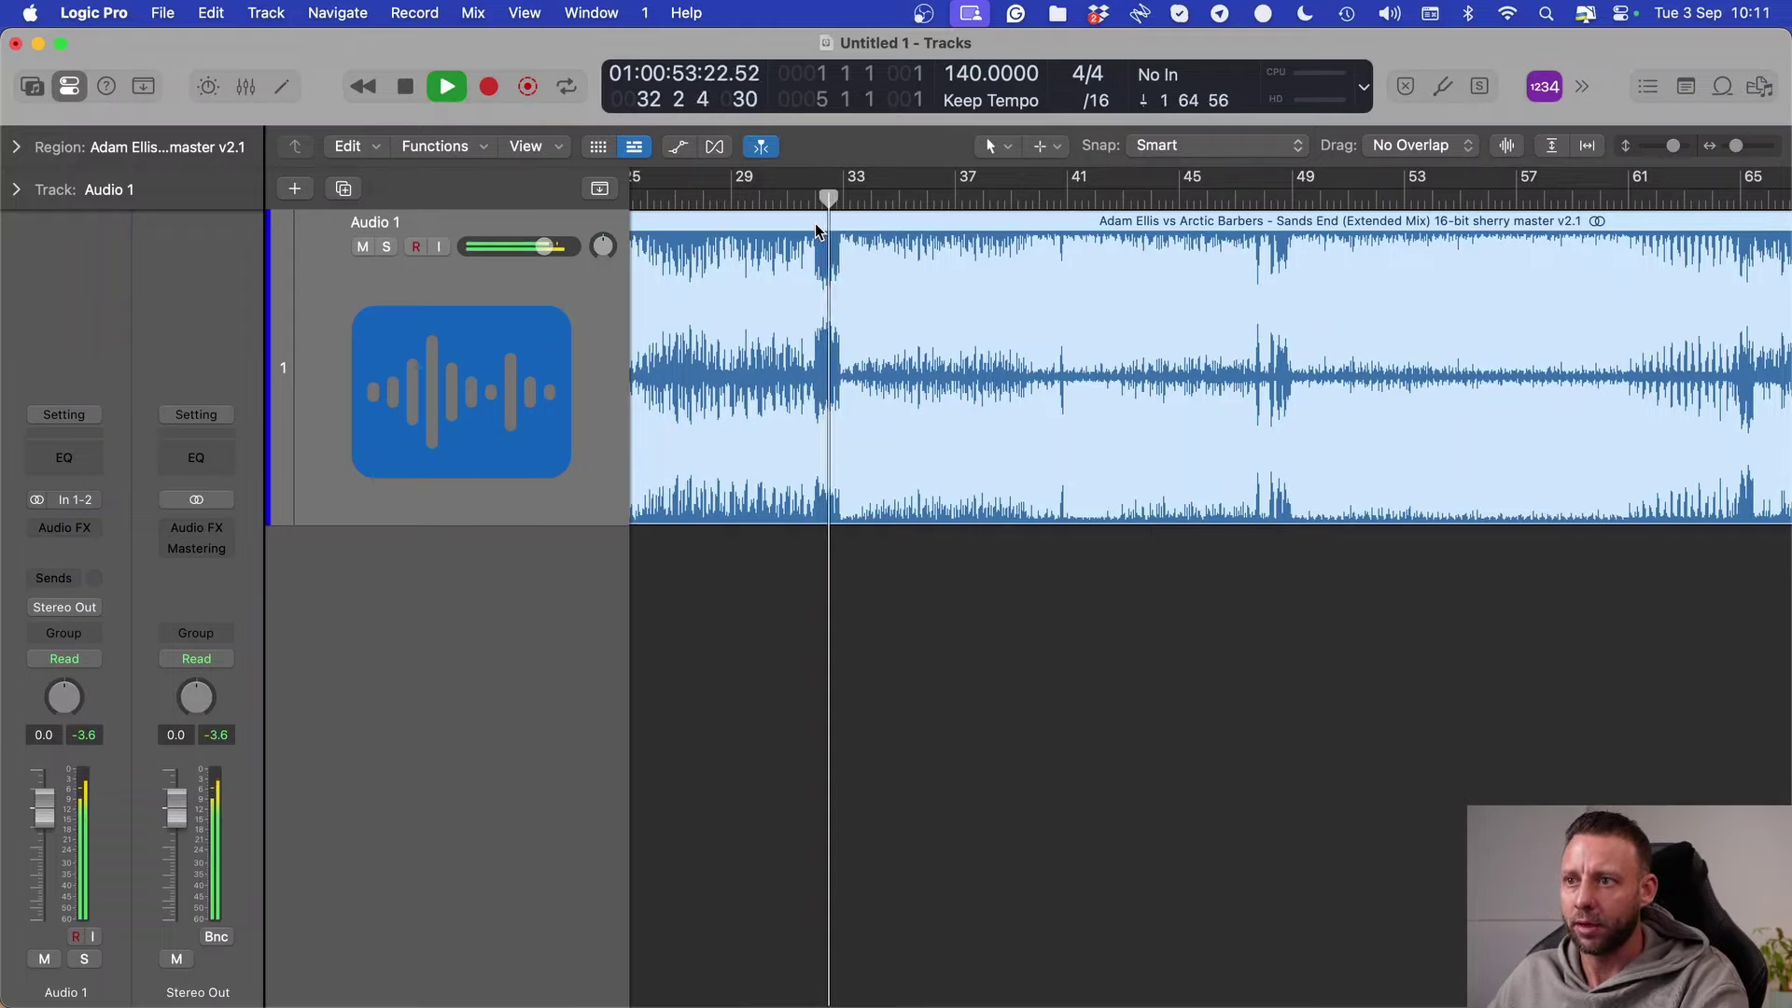
key(super+Right)
scroll(813, 230, up, 3)
click(782, 199)
scroll(820, 221, down, 5)
drag(869, 196, 1515, 201)
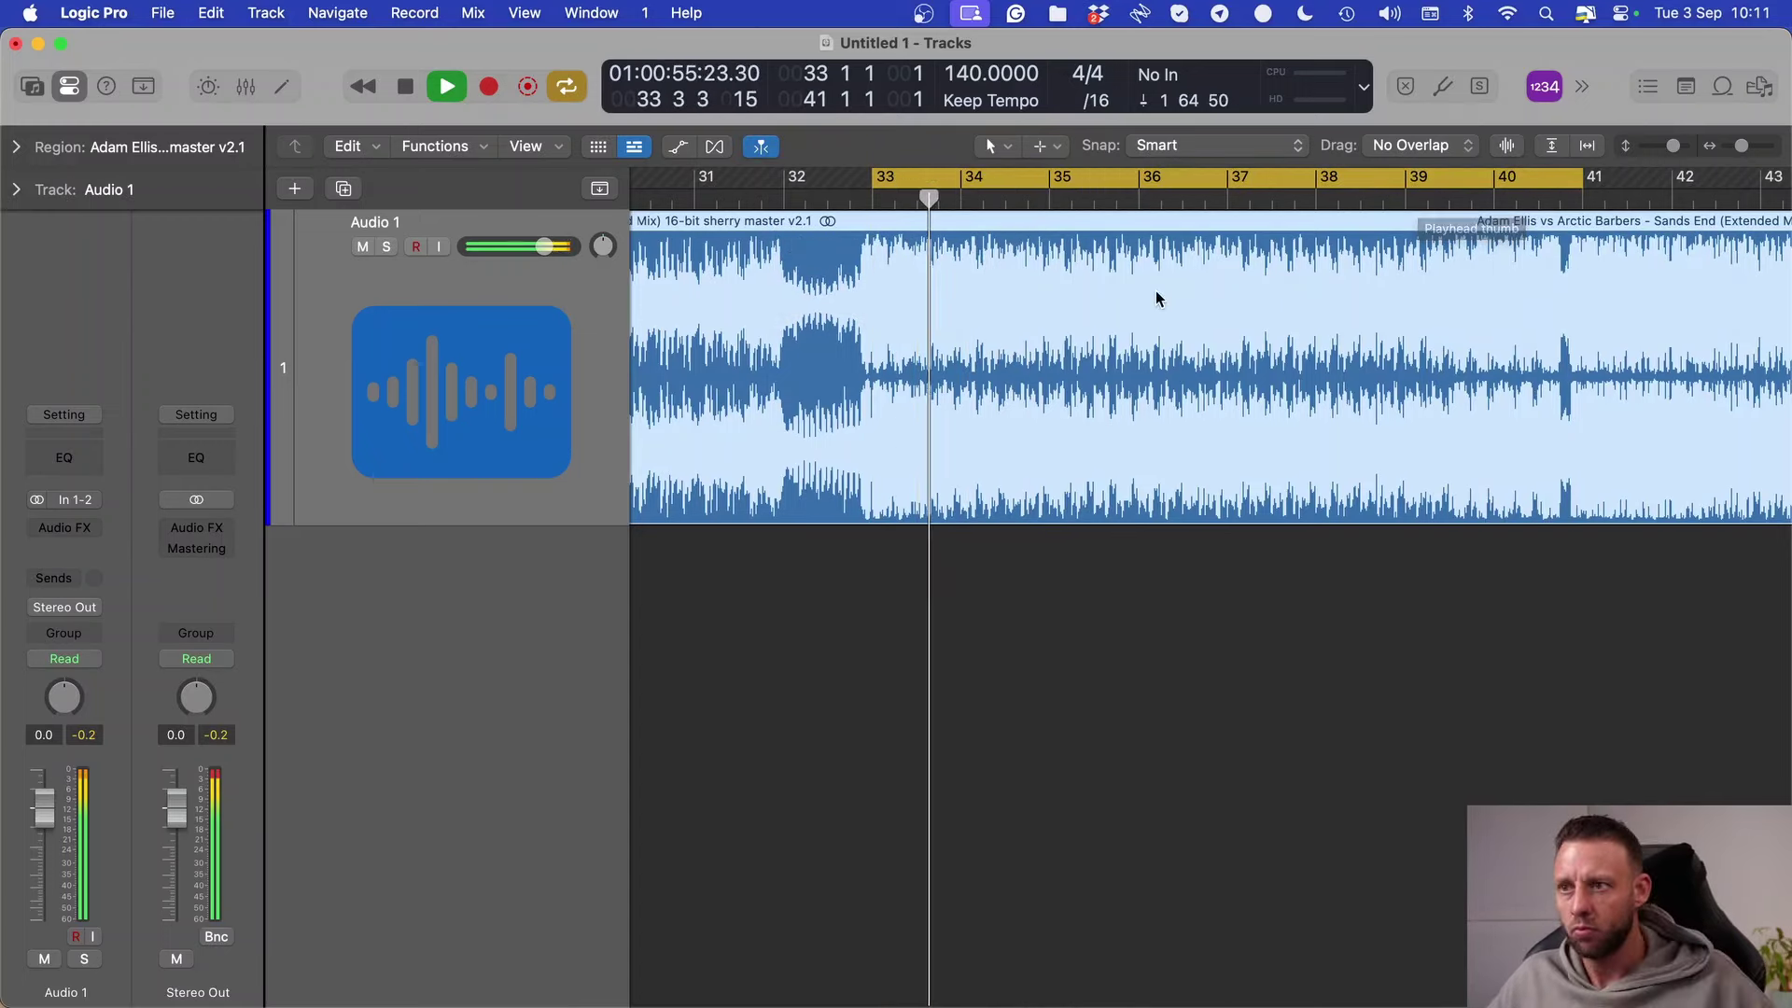
key(c)
key(space)
key(Return)
Step: Select and delete the remaining silence at the track's start
key(super+Right)
key(super+Right)
key(super+Right)
key(super+Right)
key(super+Right)
key(super+Right)
key(super+Right)
key(super+Right)
key(super+Right)
key(super+Right)
key(super+Right)
key(super+Right)
key(super+Right)
key(super+Right)
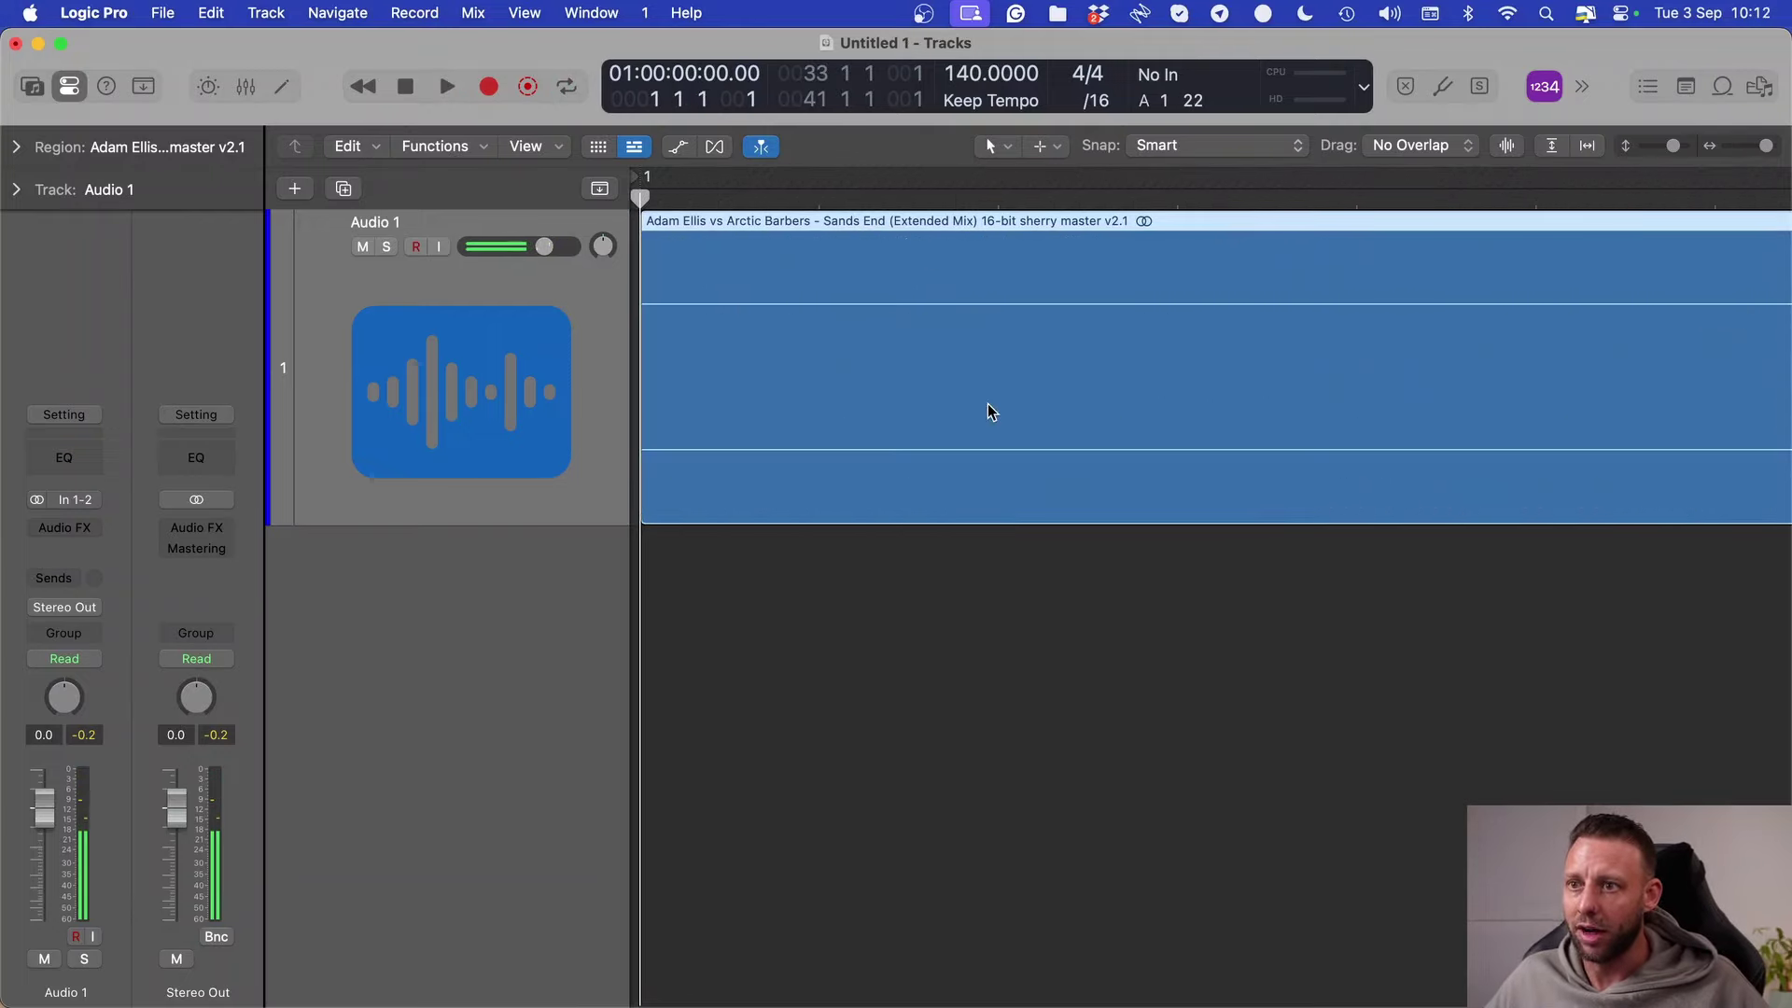
key(super+Left)
key(super+Left)
key(super+Left)
key(super+Left)
key(super+Left)
key(super+Left)
key(super+Left)
key(super+Left)
key(super+Left)
key(super+Left)
key(super+Right)
key(super+Right)
key(super+Right)
key(super+Right)
key(super+Right)
key(super+Right)
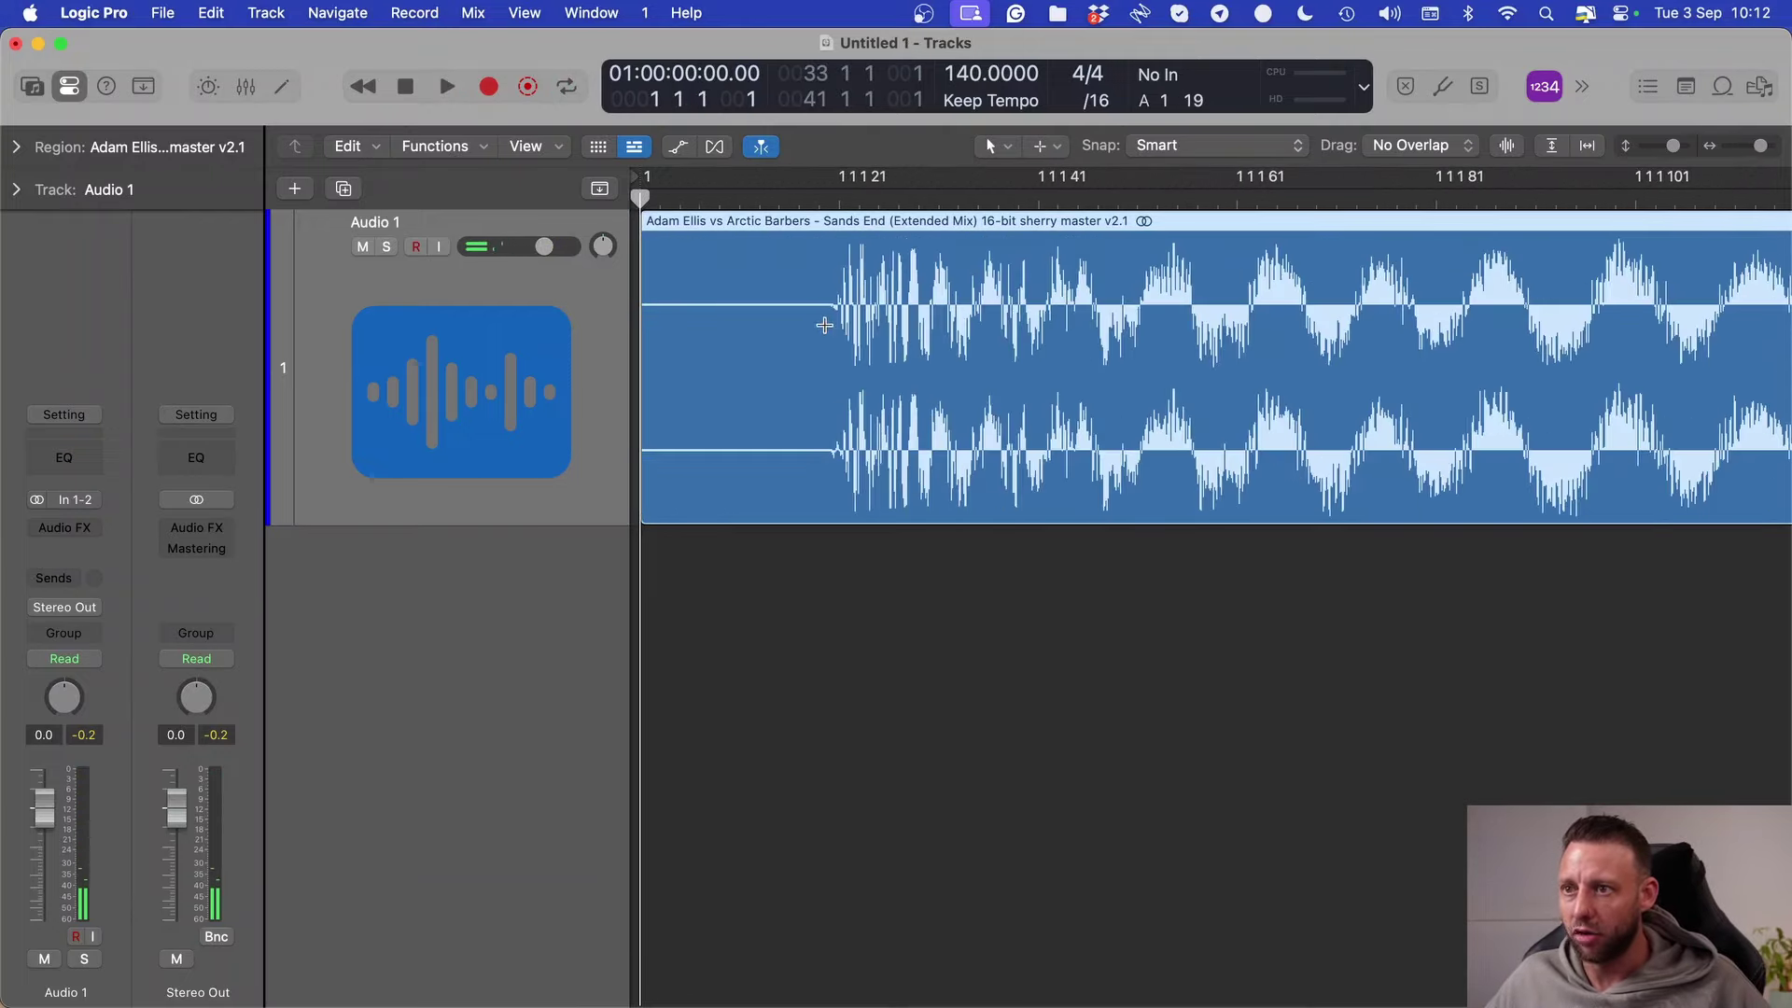
drag(825, 325, 597, 345)
key(BackSpace)
click(1078, 355)
Step: Move the region back so it starts at bar 1 and fit the track in view
scroll(1073, 354, right, 4)
key(t)
key(t)
drag(1027, 345, 928, 340)
key(super+Left)
key(super+Left)
key(super+Left)
key(super+Left)
key(super+Left)
key(super+Left)
key(super+Left)
key(super+Left)
key(super+Left)
key(super+Left)
key(super+Left)
key(super+Left)
key(super+Left)
key(super+Right)
key(super+Right)
key(super+Right)
key(super+Right)
key(super+Right)
key(super+Right)
key(super+Right)
key(super+Right)
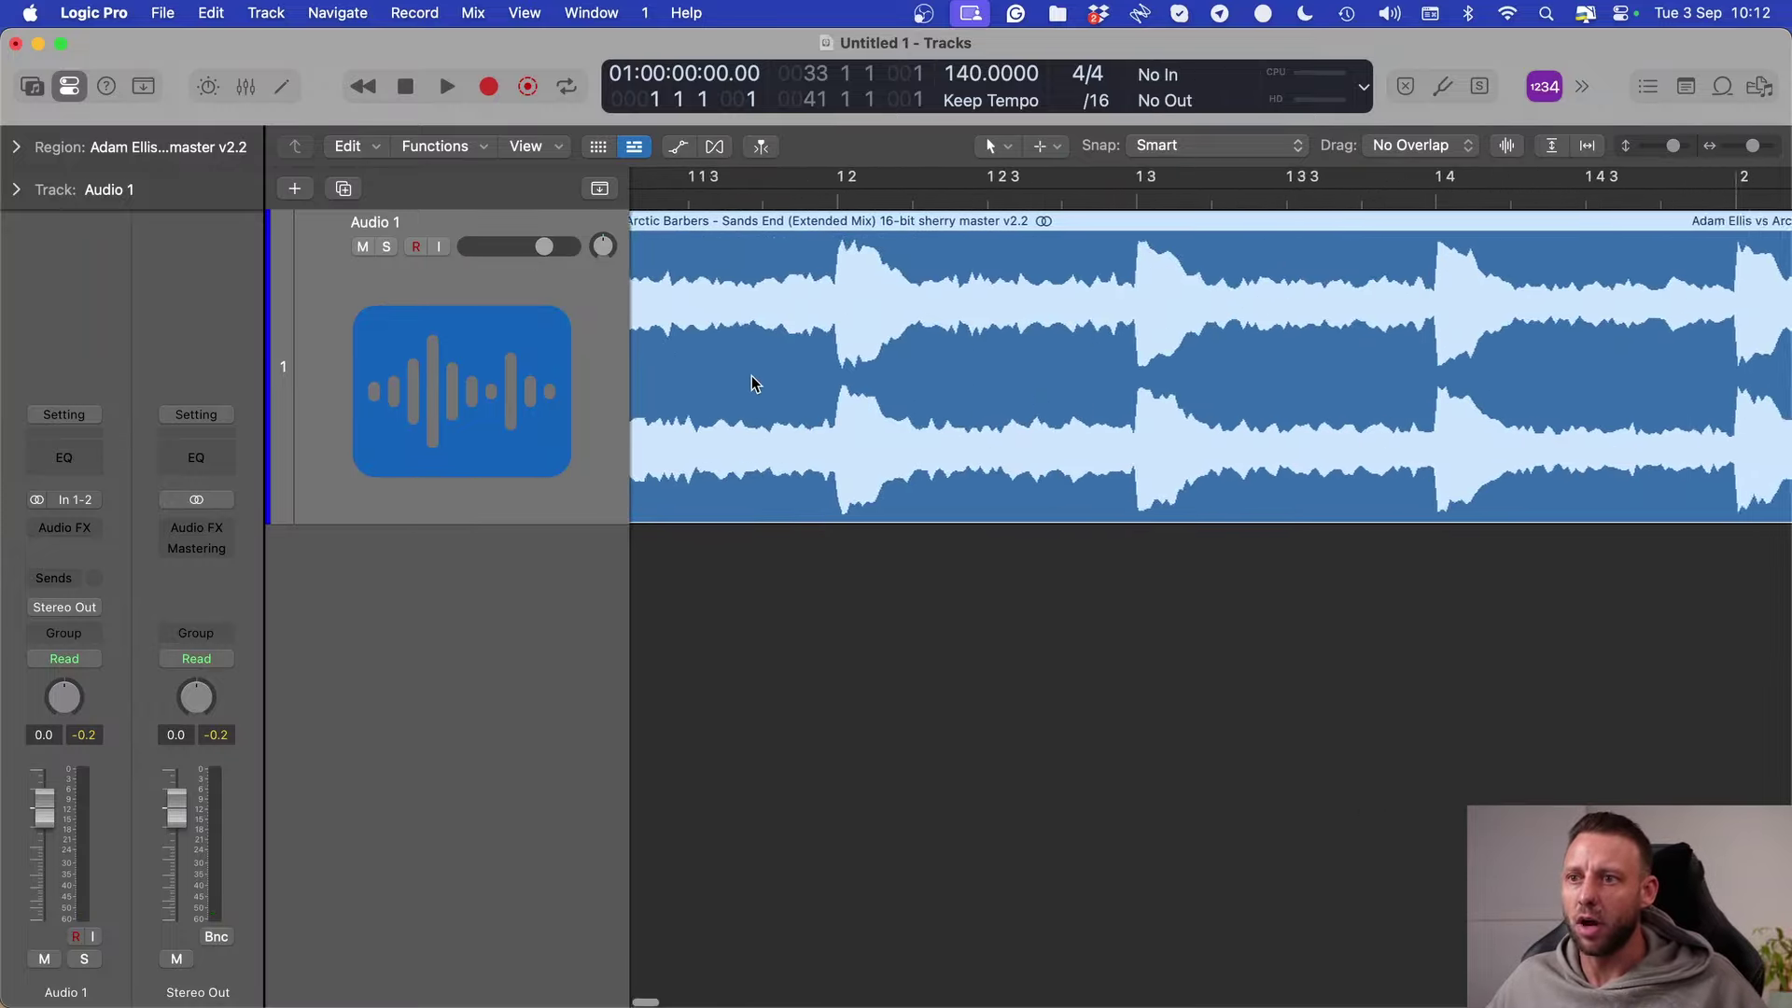
drag(753, 380, 964, 370)
key(z)
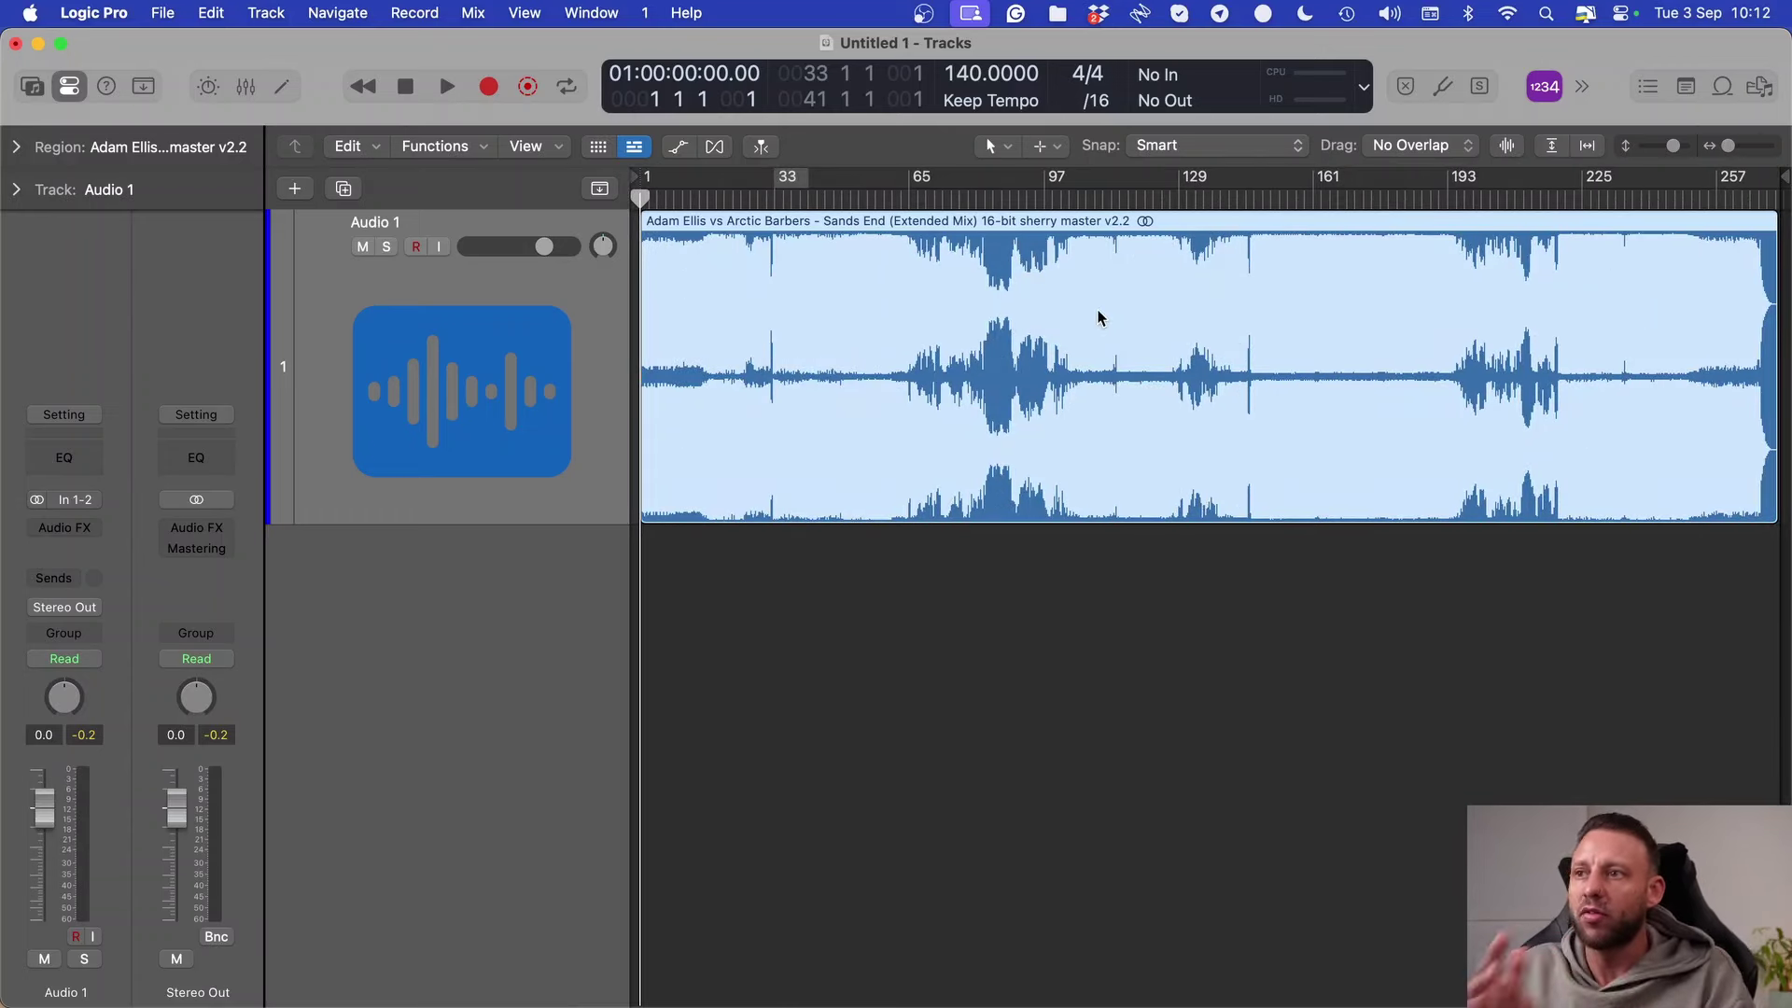
Step: Set a cycle over bars 32 to 41 and play it back
click(1749, 197)
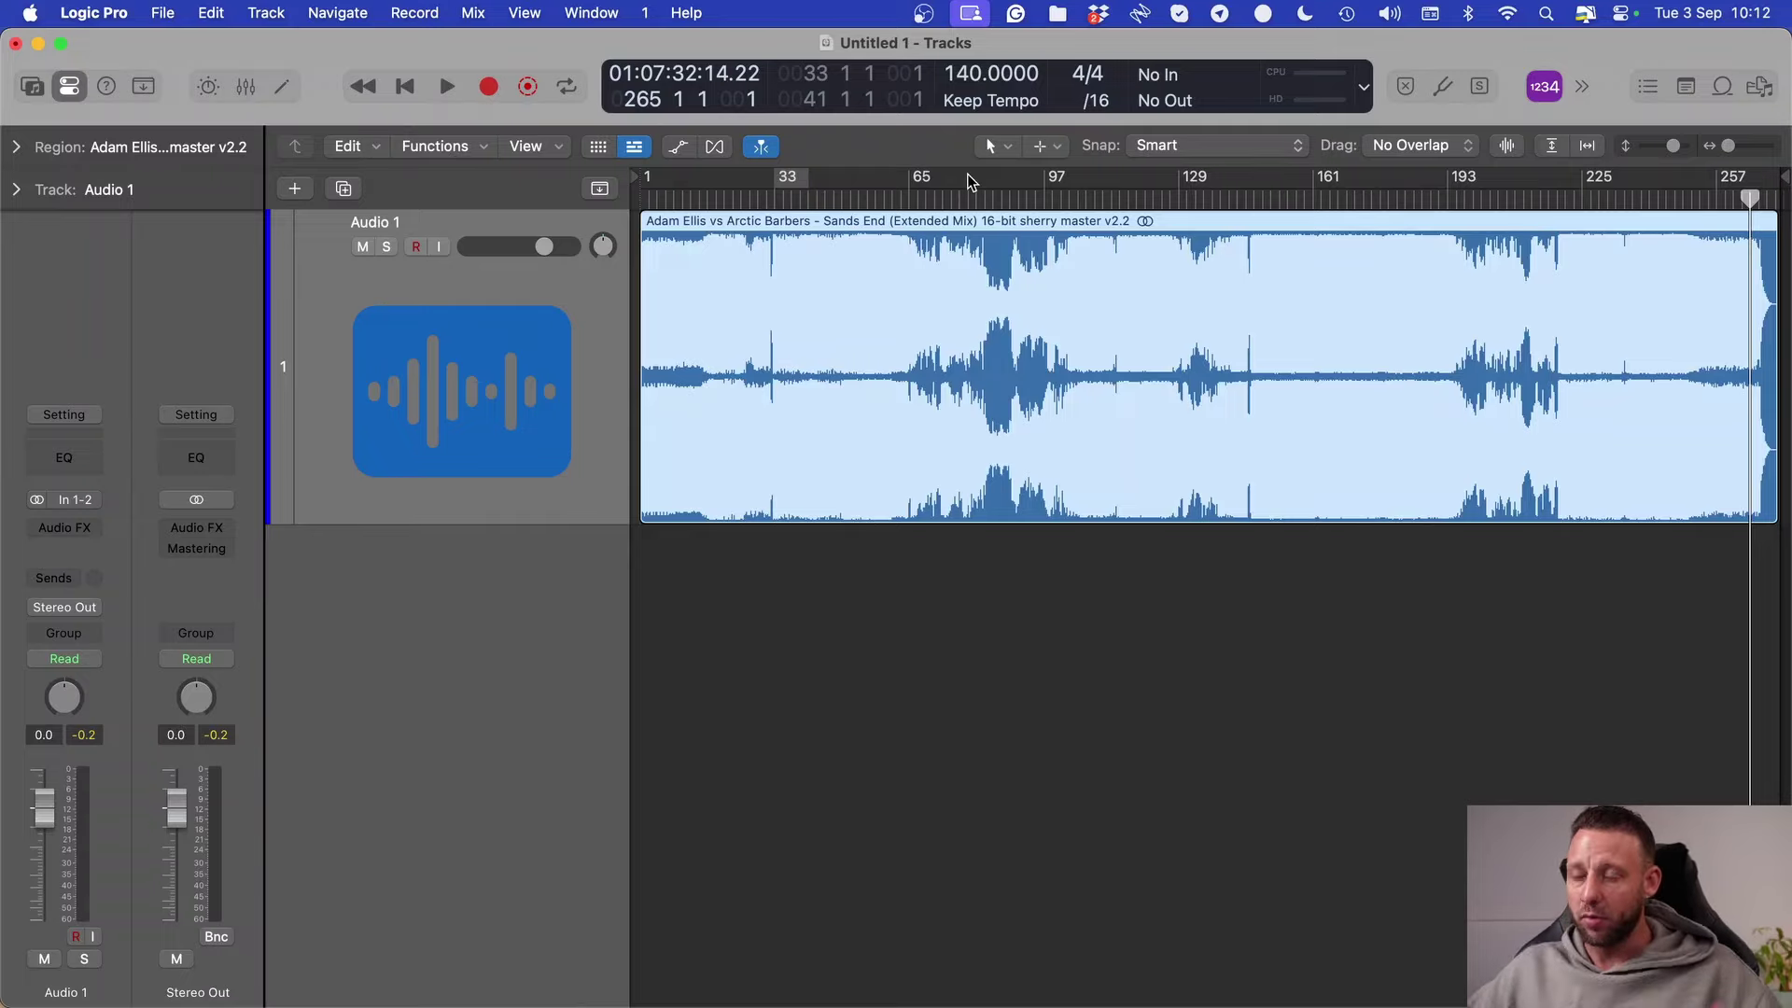
scroll(846, 234, up, 6)
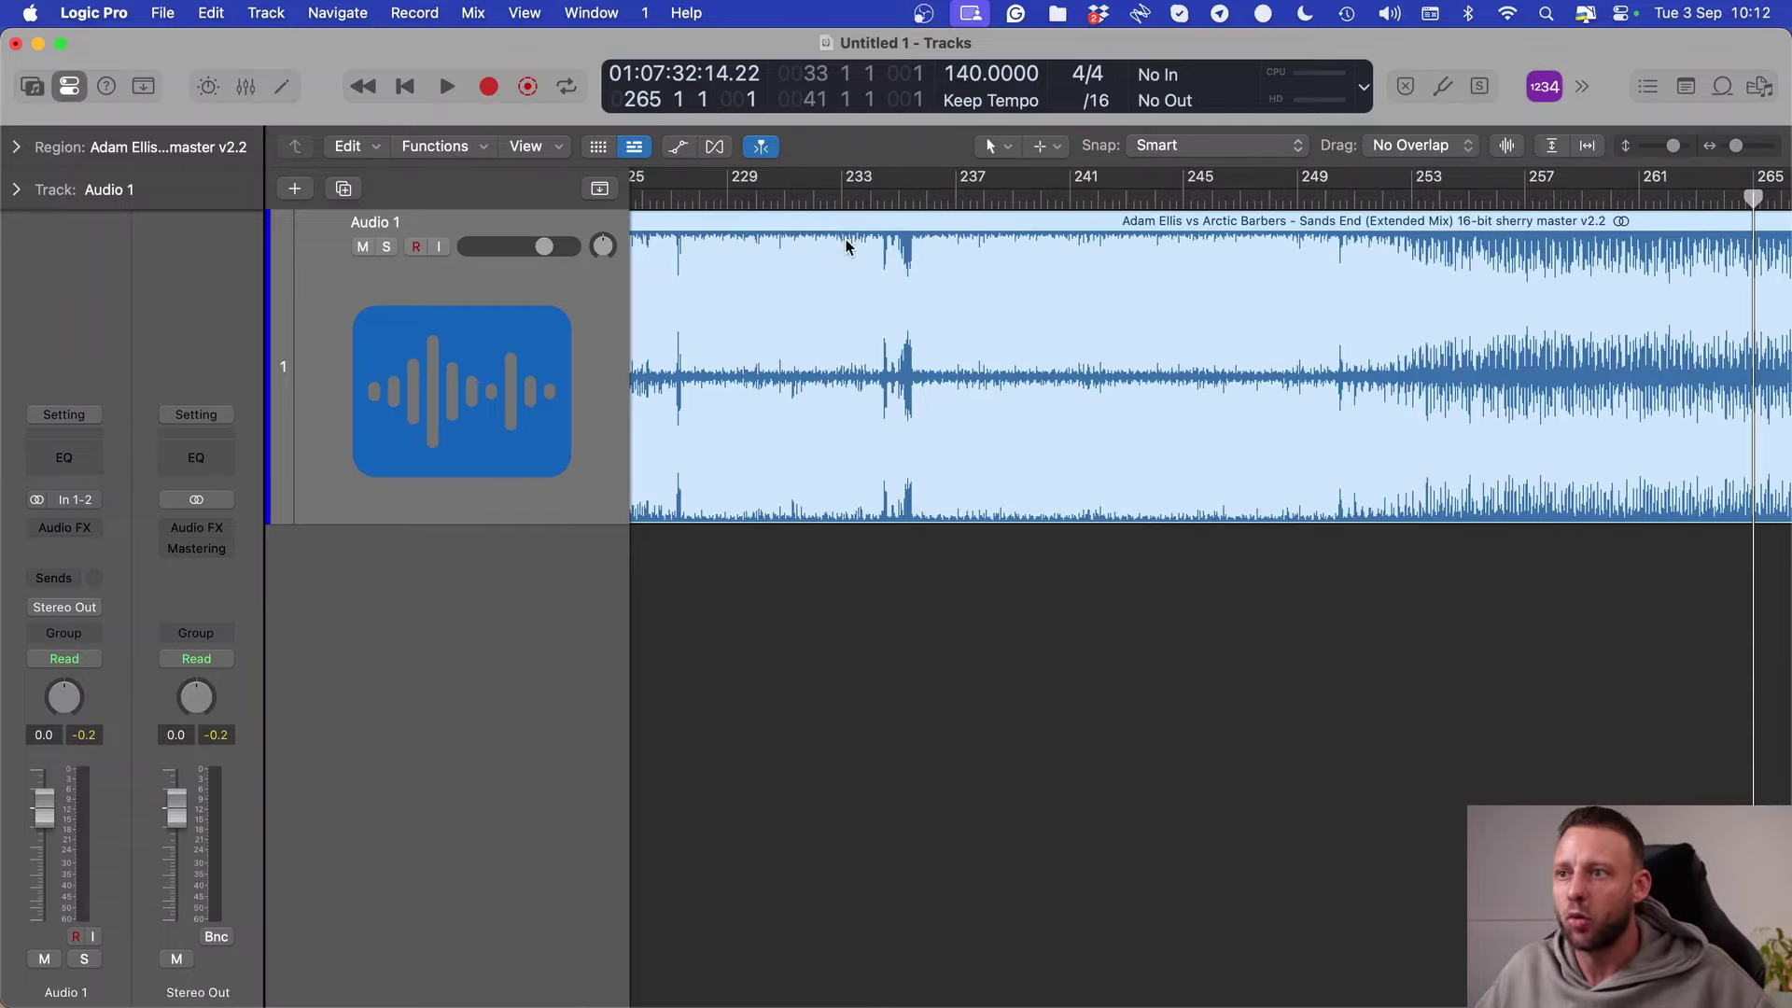
scroll(845, 232, left, 20)
key(Return)
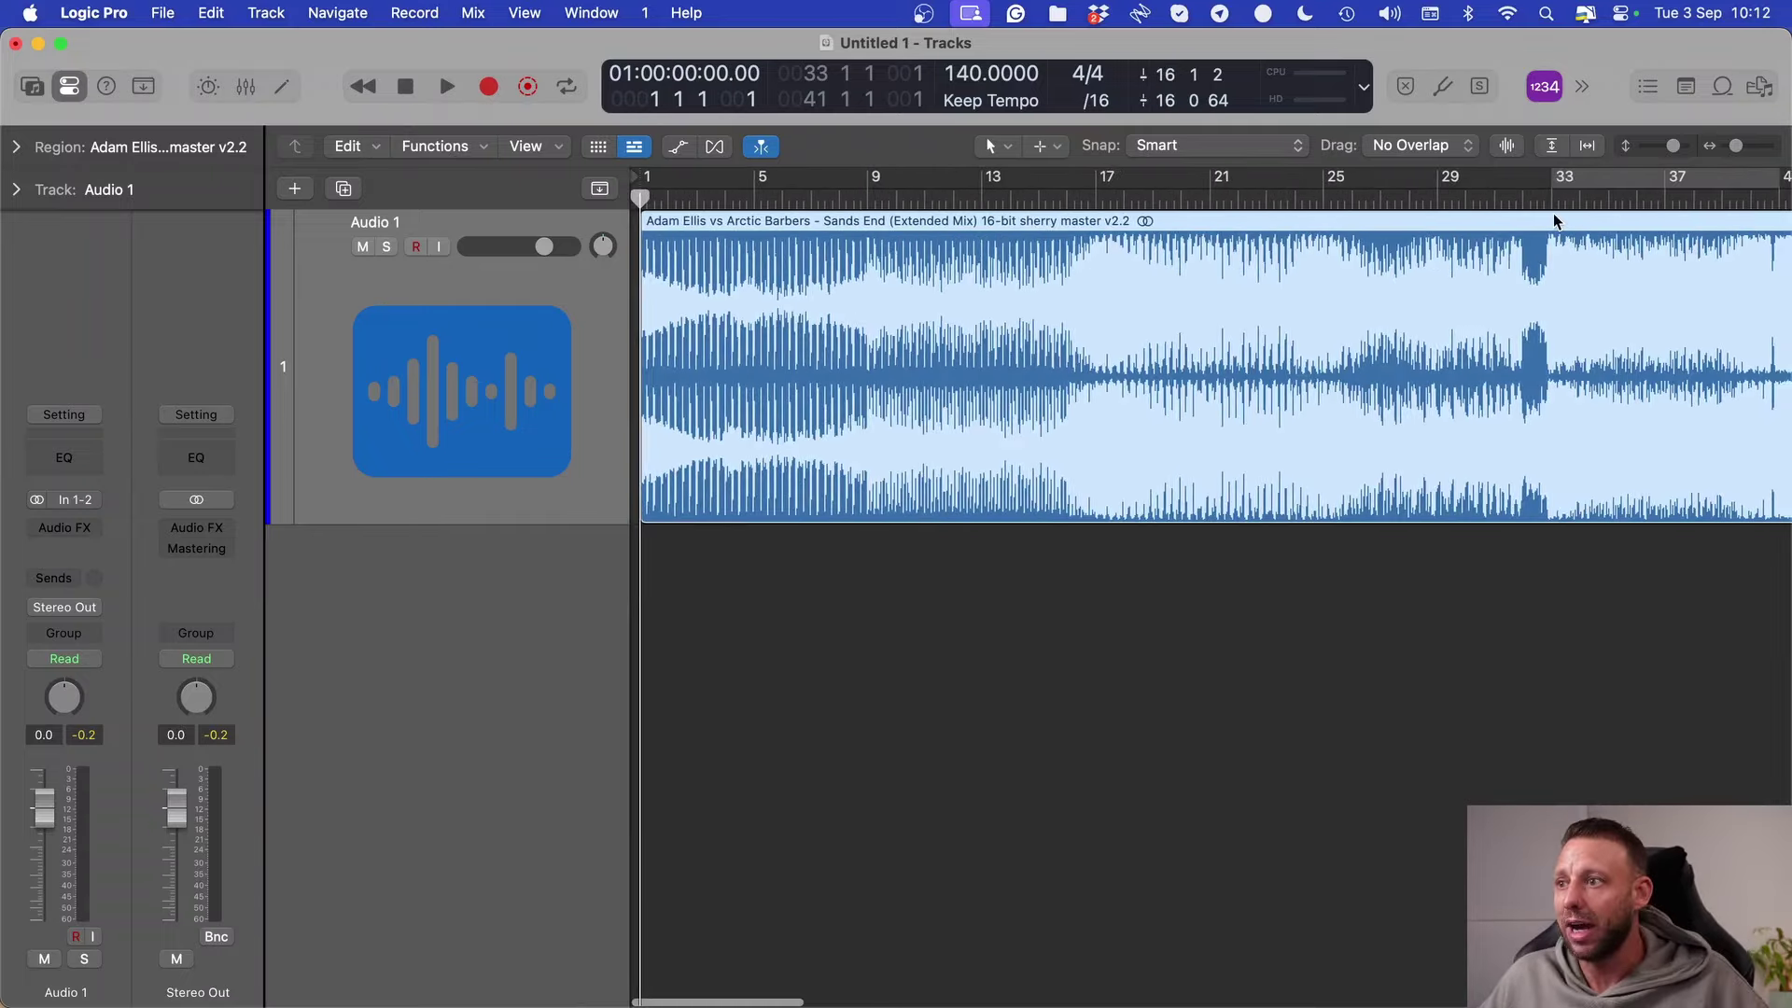
scroll(1553, 212, up, 2)
scroll(1548, 213, right, 10)
drag(907, 178, 1251, 228)
key(space)
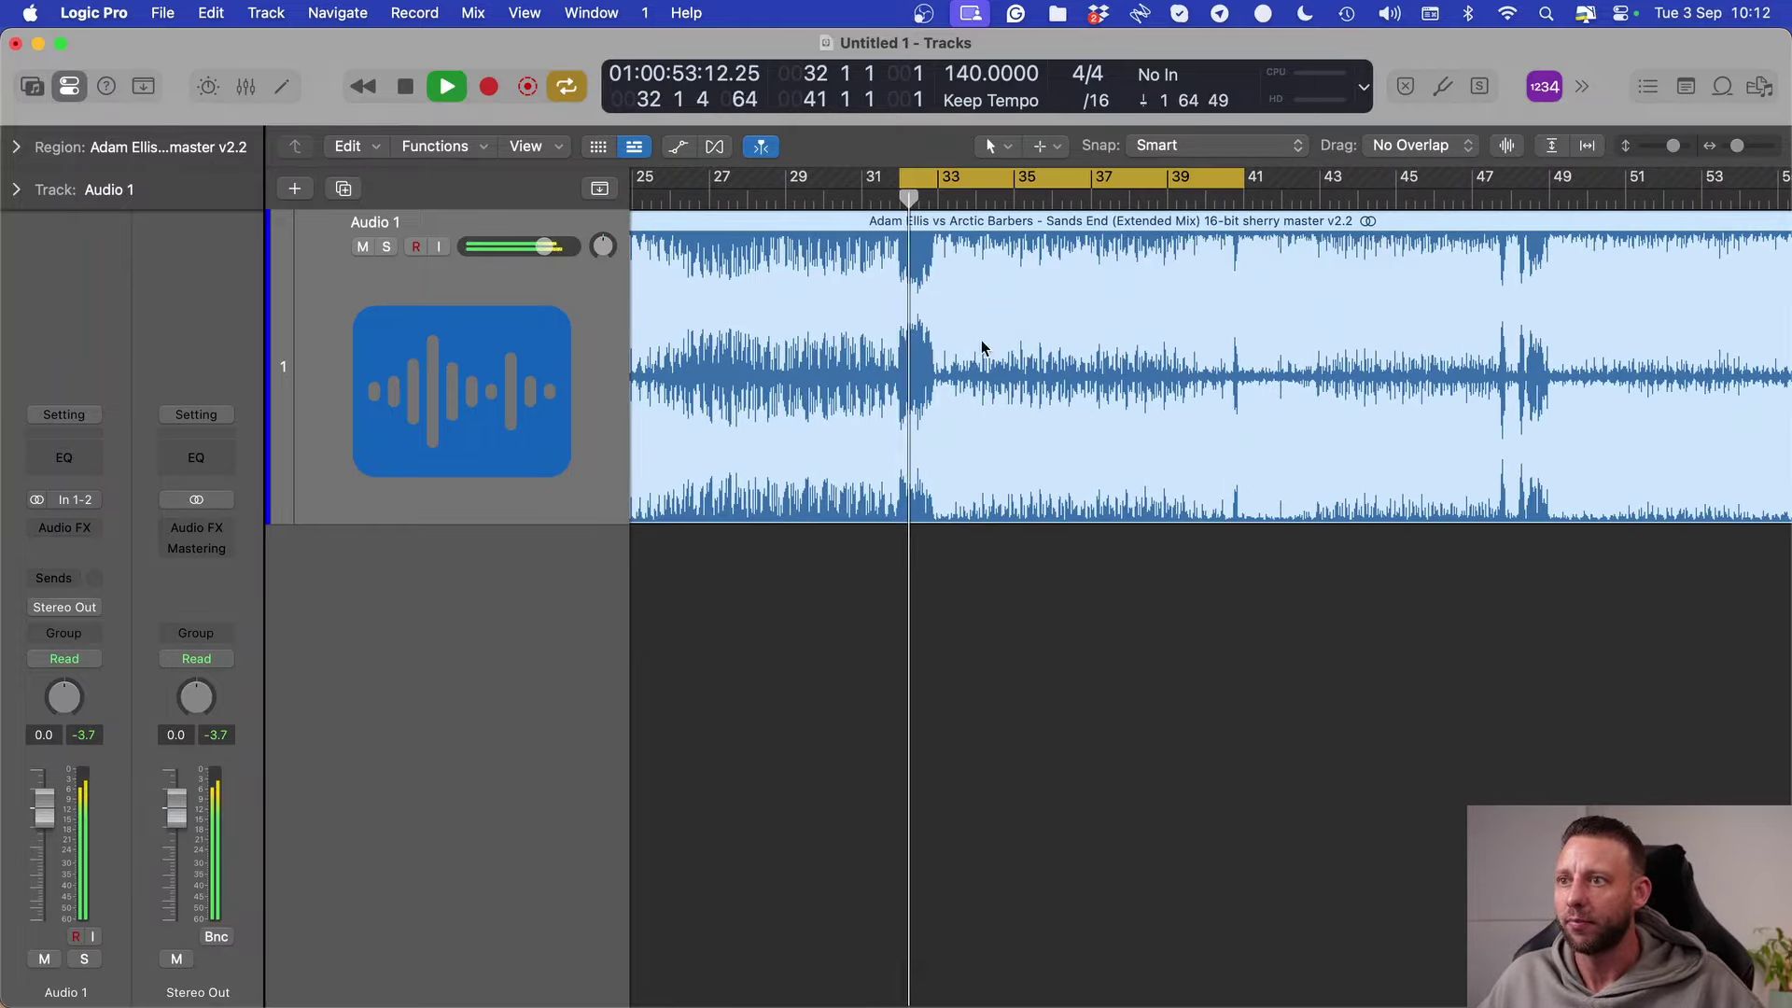
key(space)
Step: Split the region at bar 32, delete the intro, and move the rest to bar 1
key(t)
key(c)
mouse_move(886, 418)
mouse_down()
mouse_move(864, 411)
mouse_move(902, 411)
mouse_up()
key(t)
key(t)
click(841, 343)
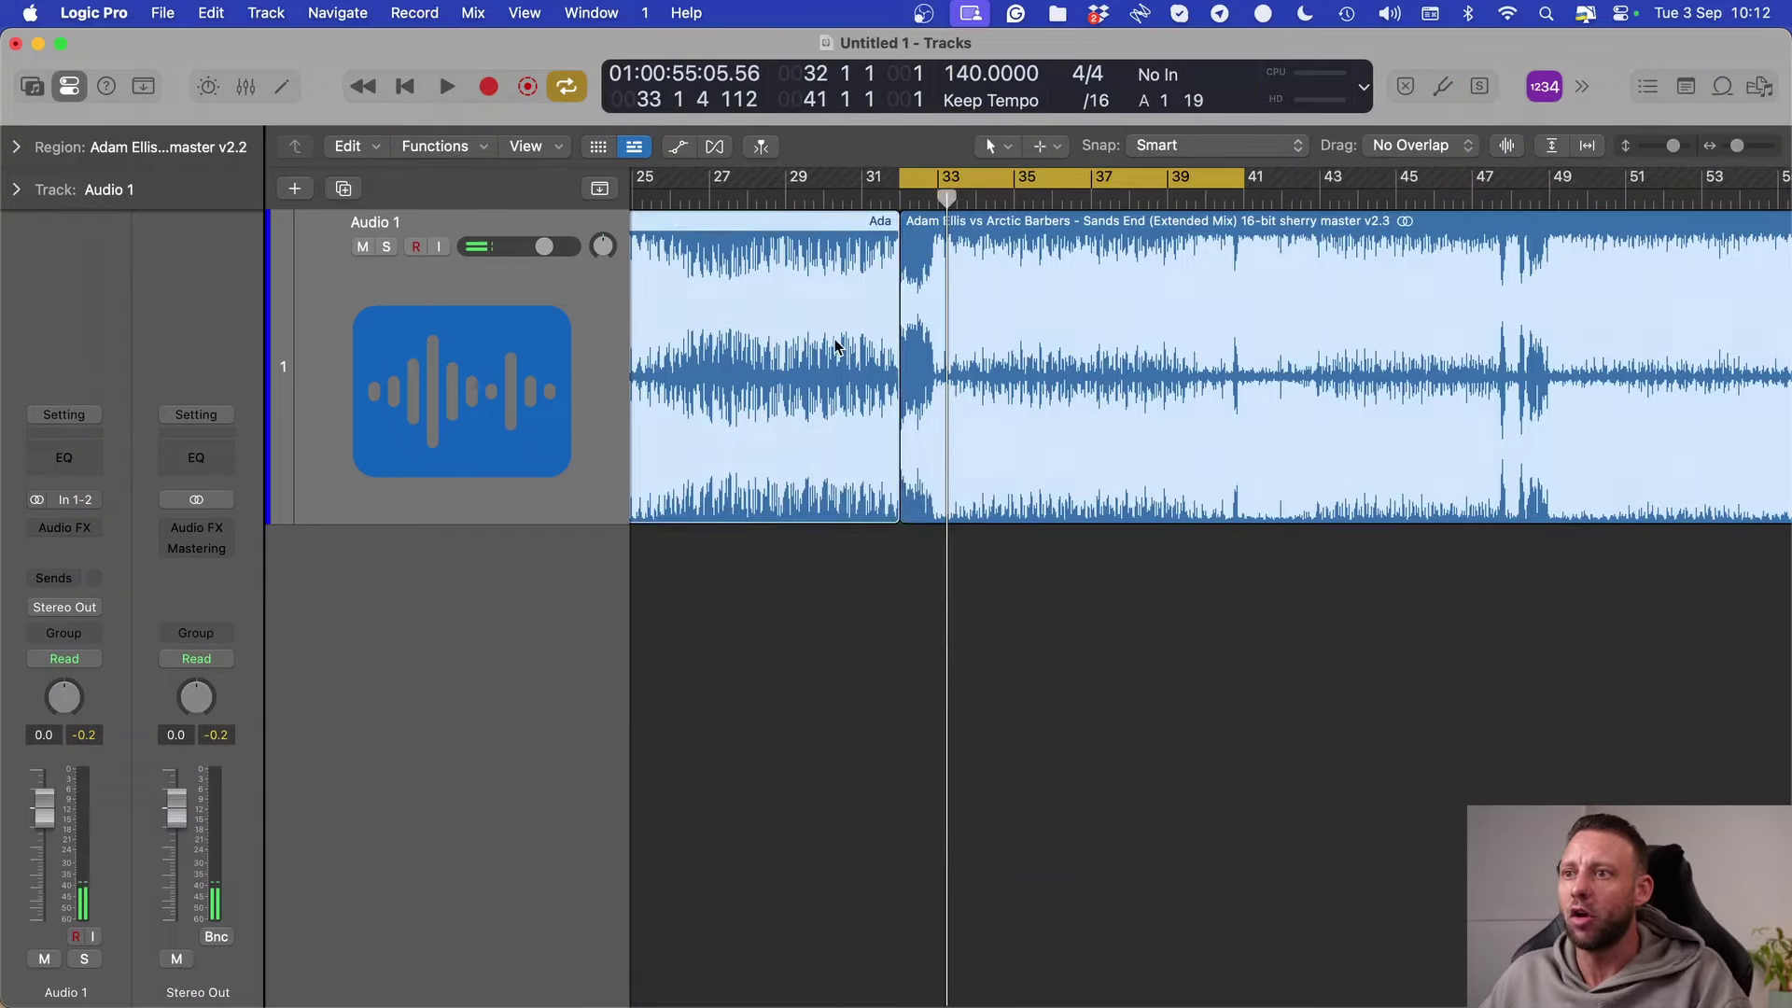
key(BackSpace)
key(c)
drag(987, 323, 758, 304)
key(z)
Step: Play the edit from the start, jumping to check bars 17, 18 and 33
key(Return)
key(super+Right)
key(super+Right)
key(super+Right)
key(super+Right)
key(super+Right)
key(super+Right)
key(super+Right)
key(super+Right)
key(super+Right)
key(super+Right)
key(super+Right)
key(super+Right)
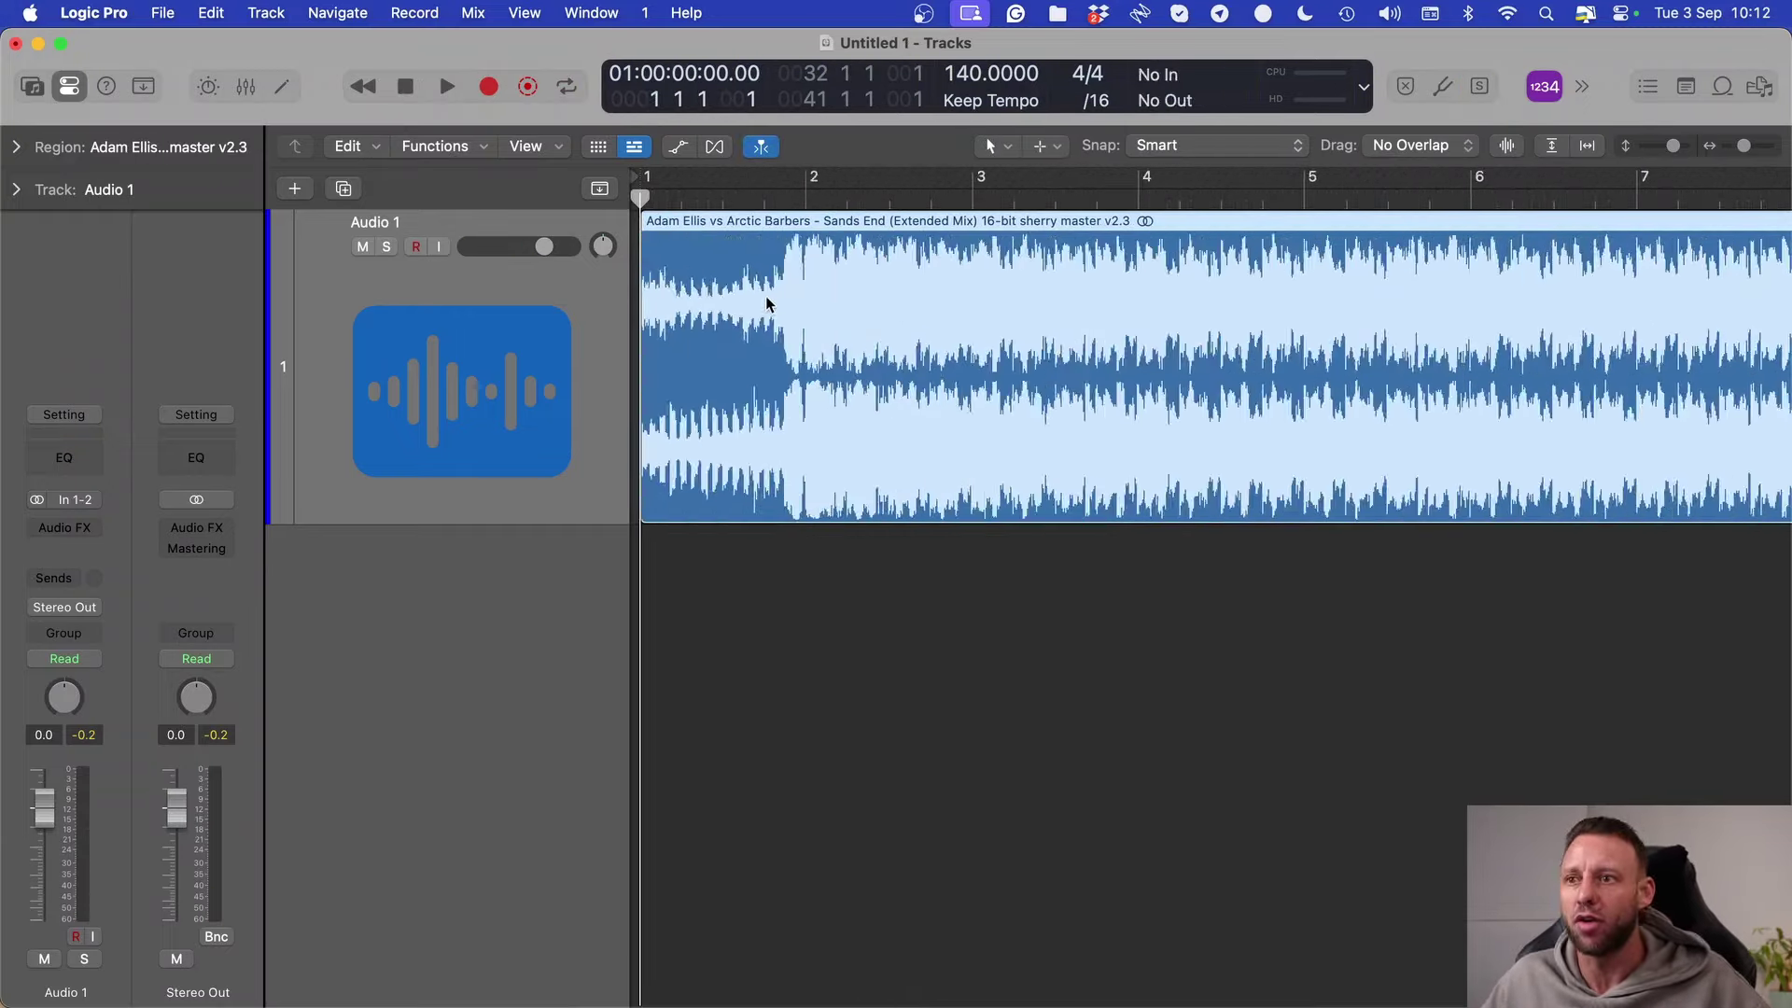
key(super+Left)
key(super+Left)
key(super+Left)
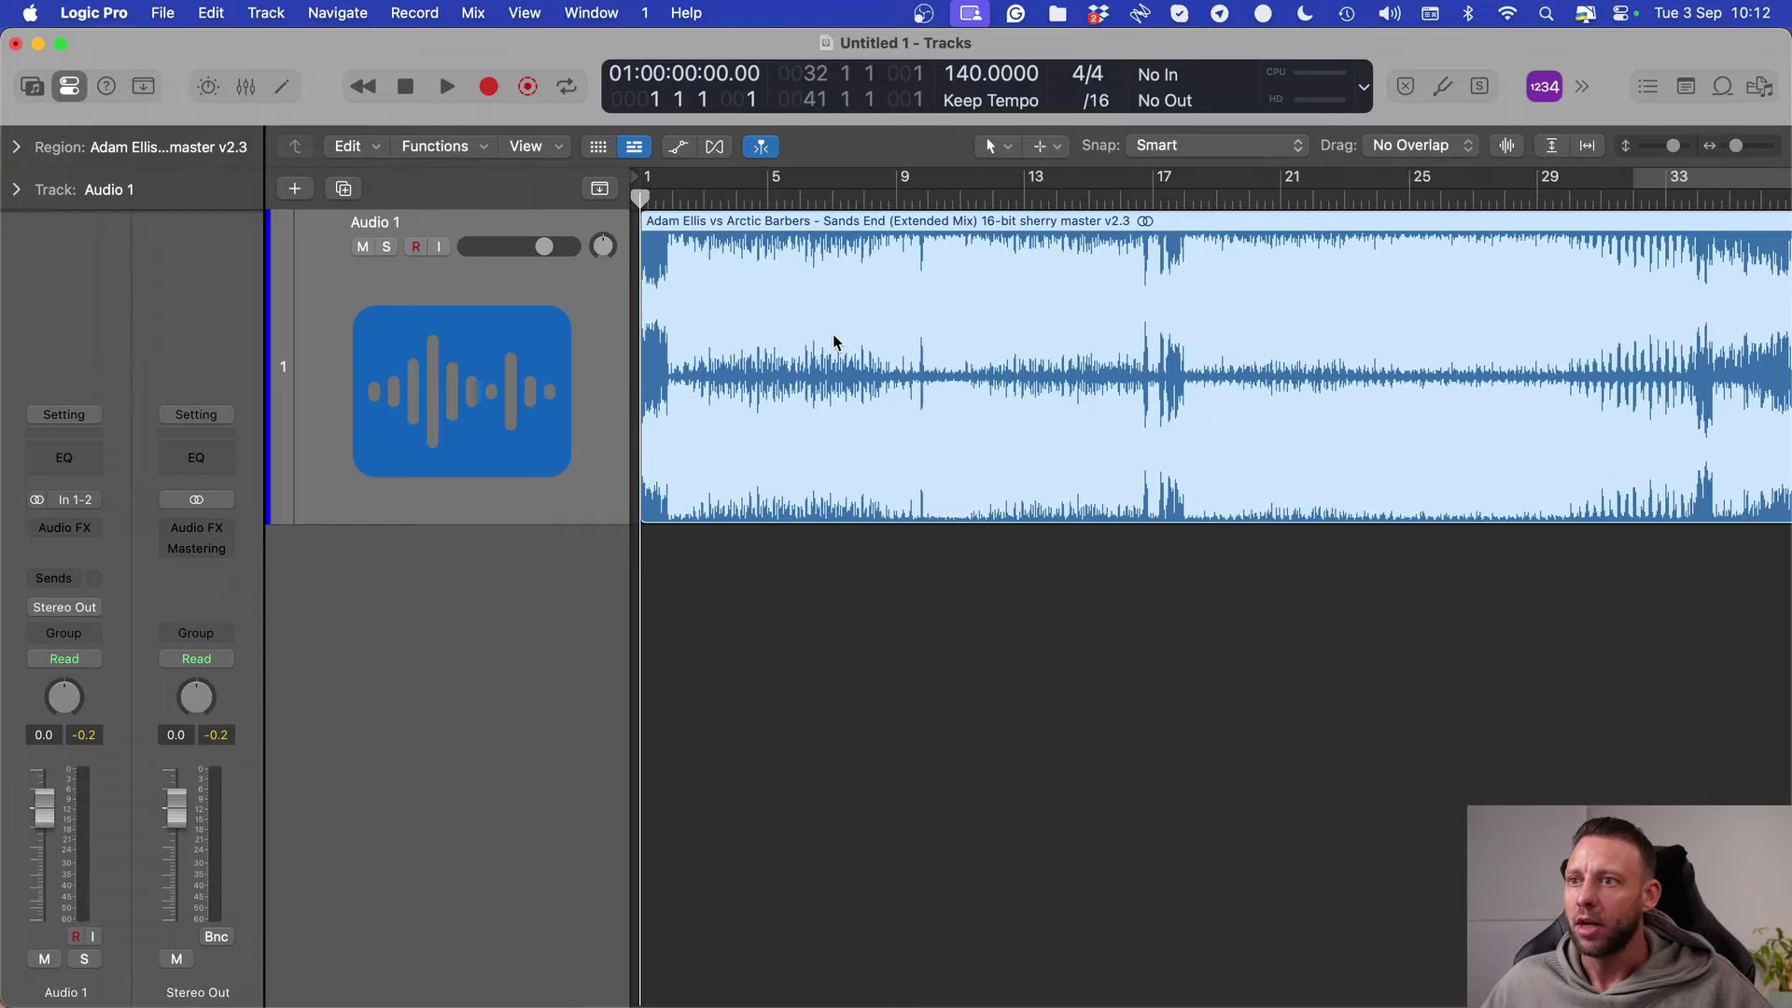
key(super+Up)
key(space)
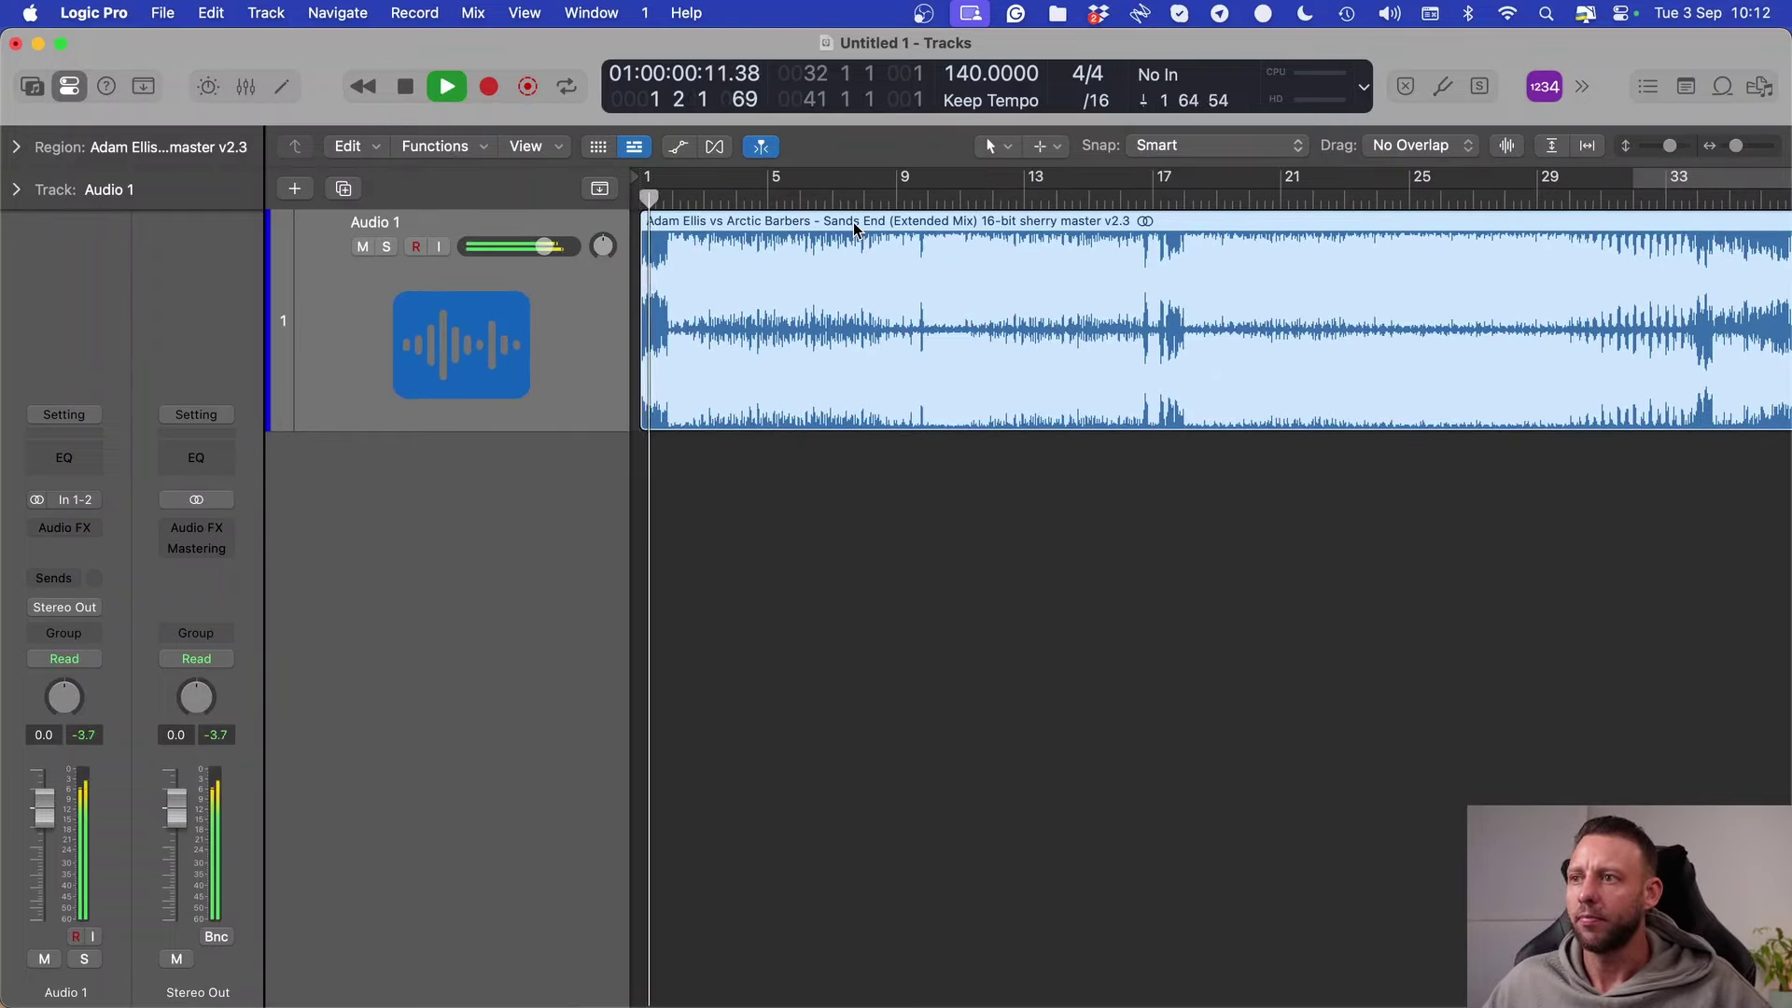
click(1190, 198)
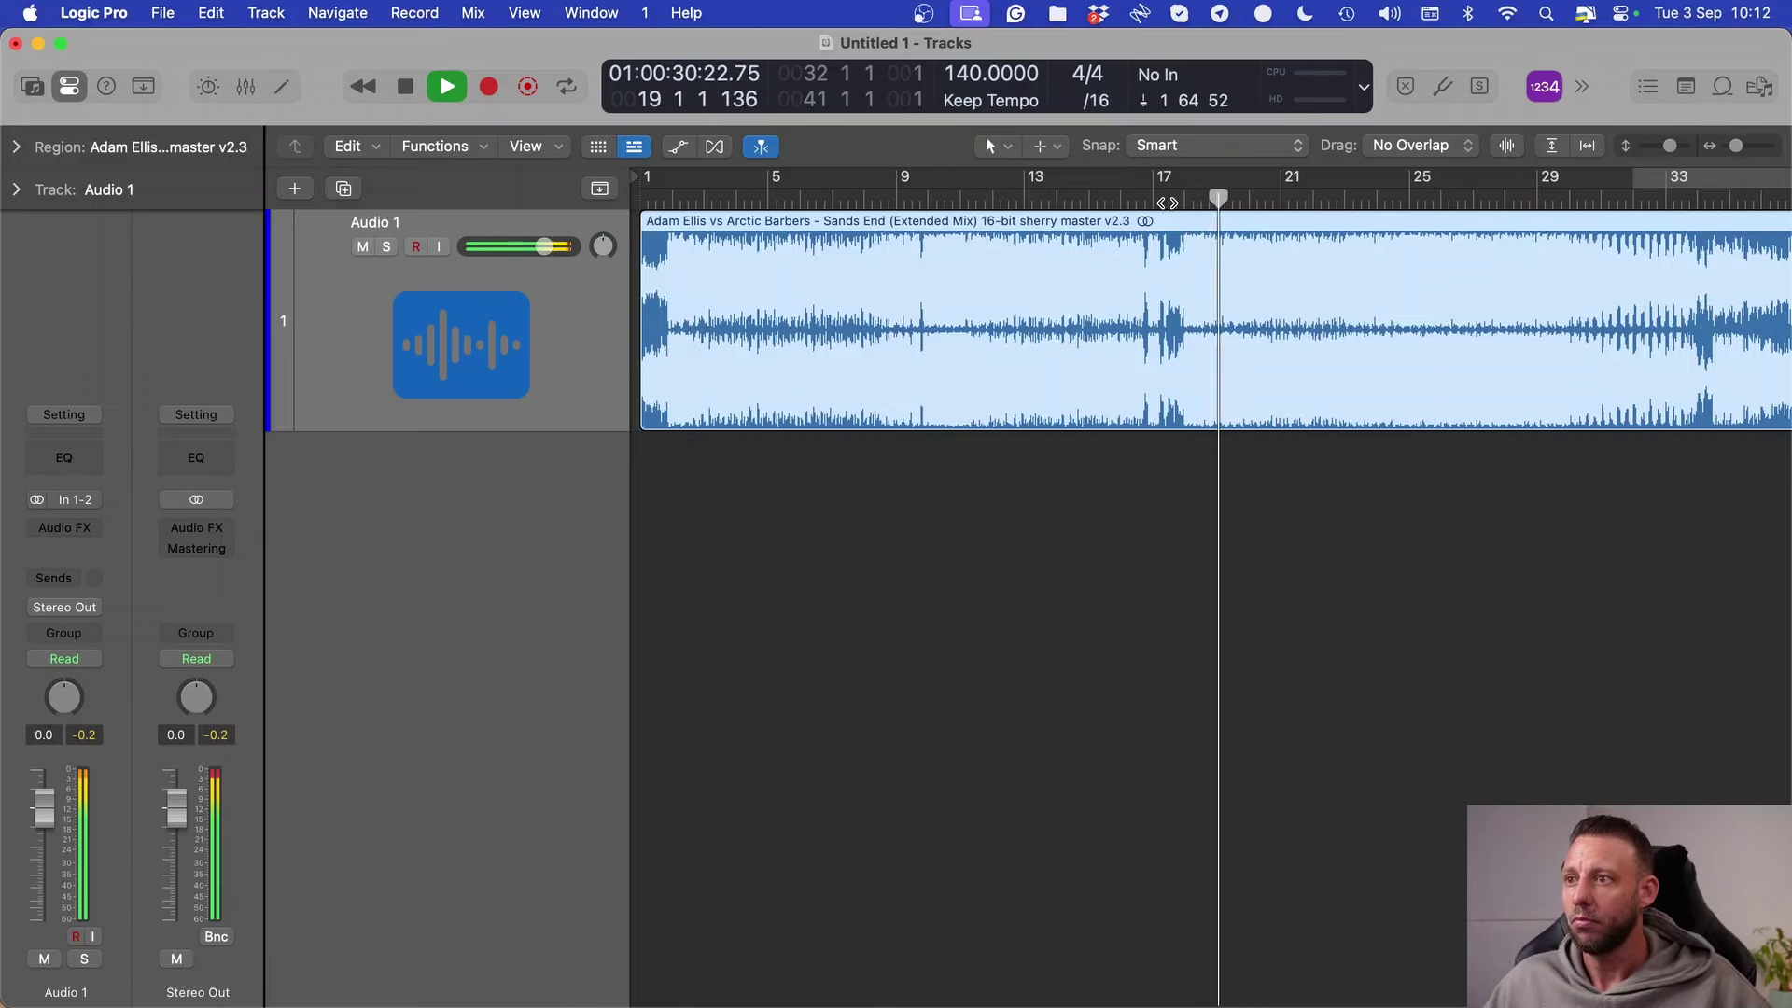
click(1166, 197)
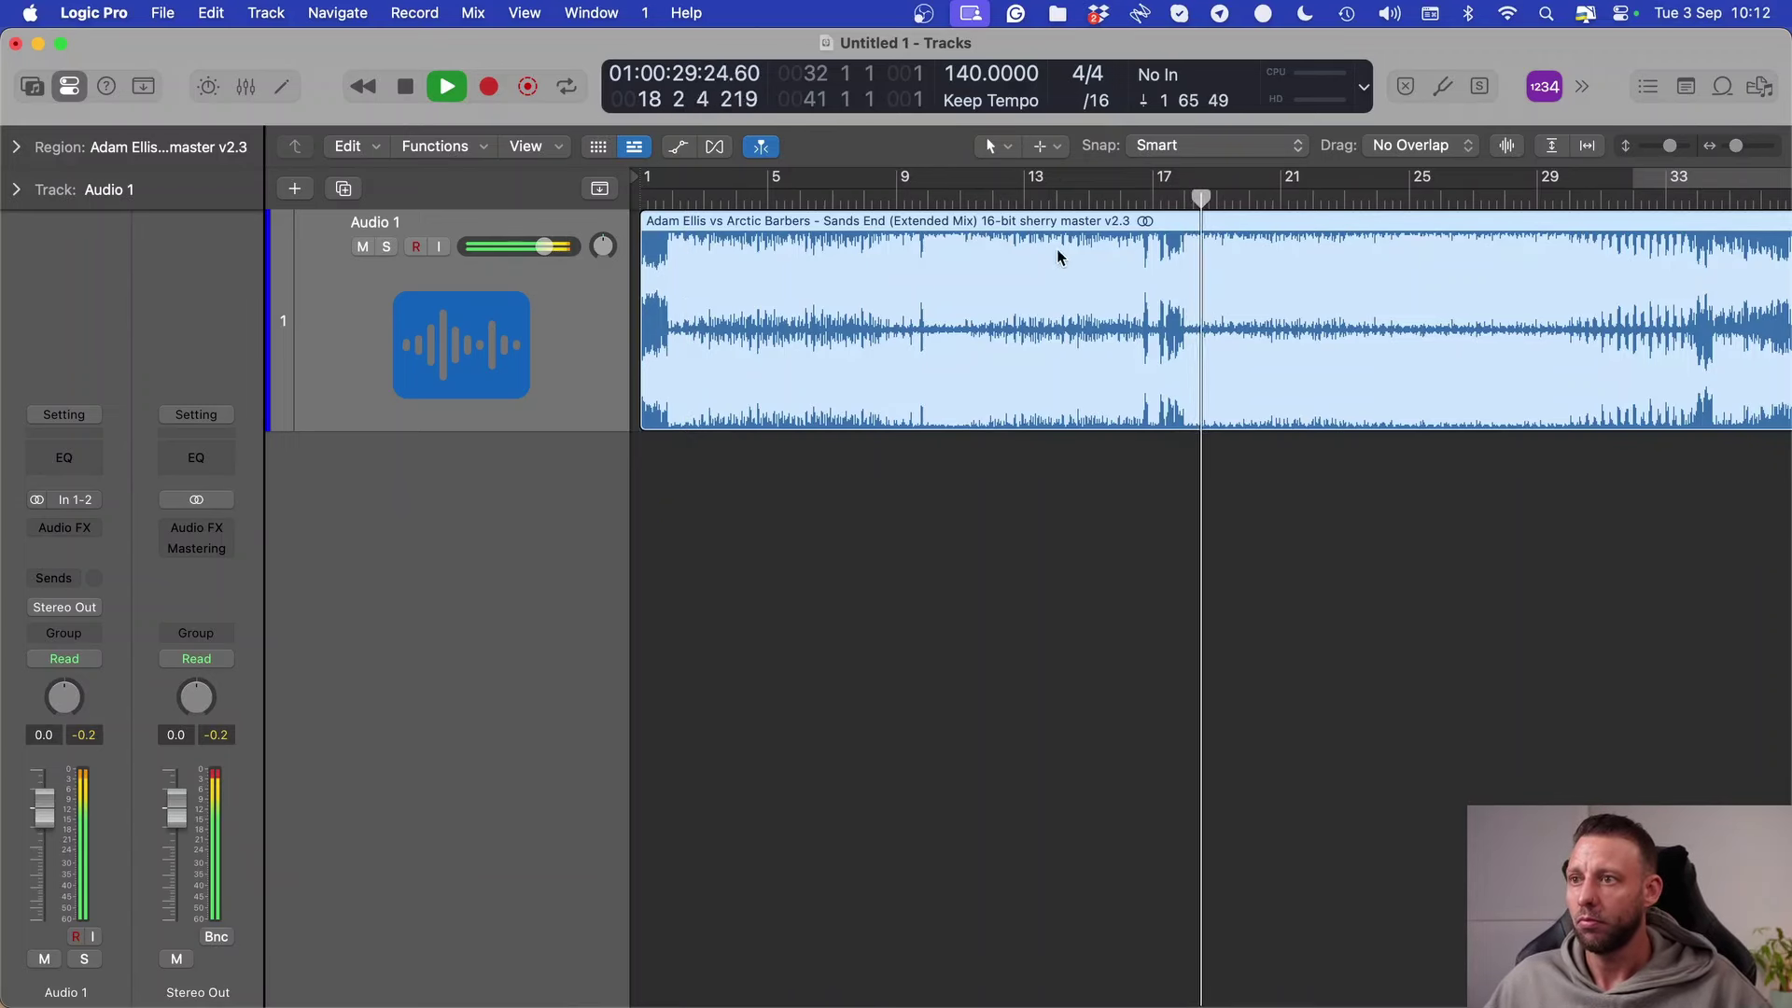
click(1167, 198)
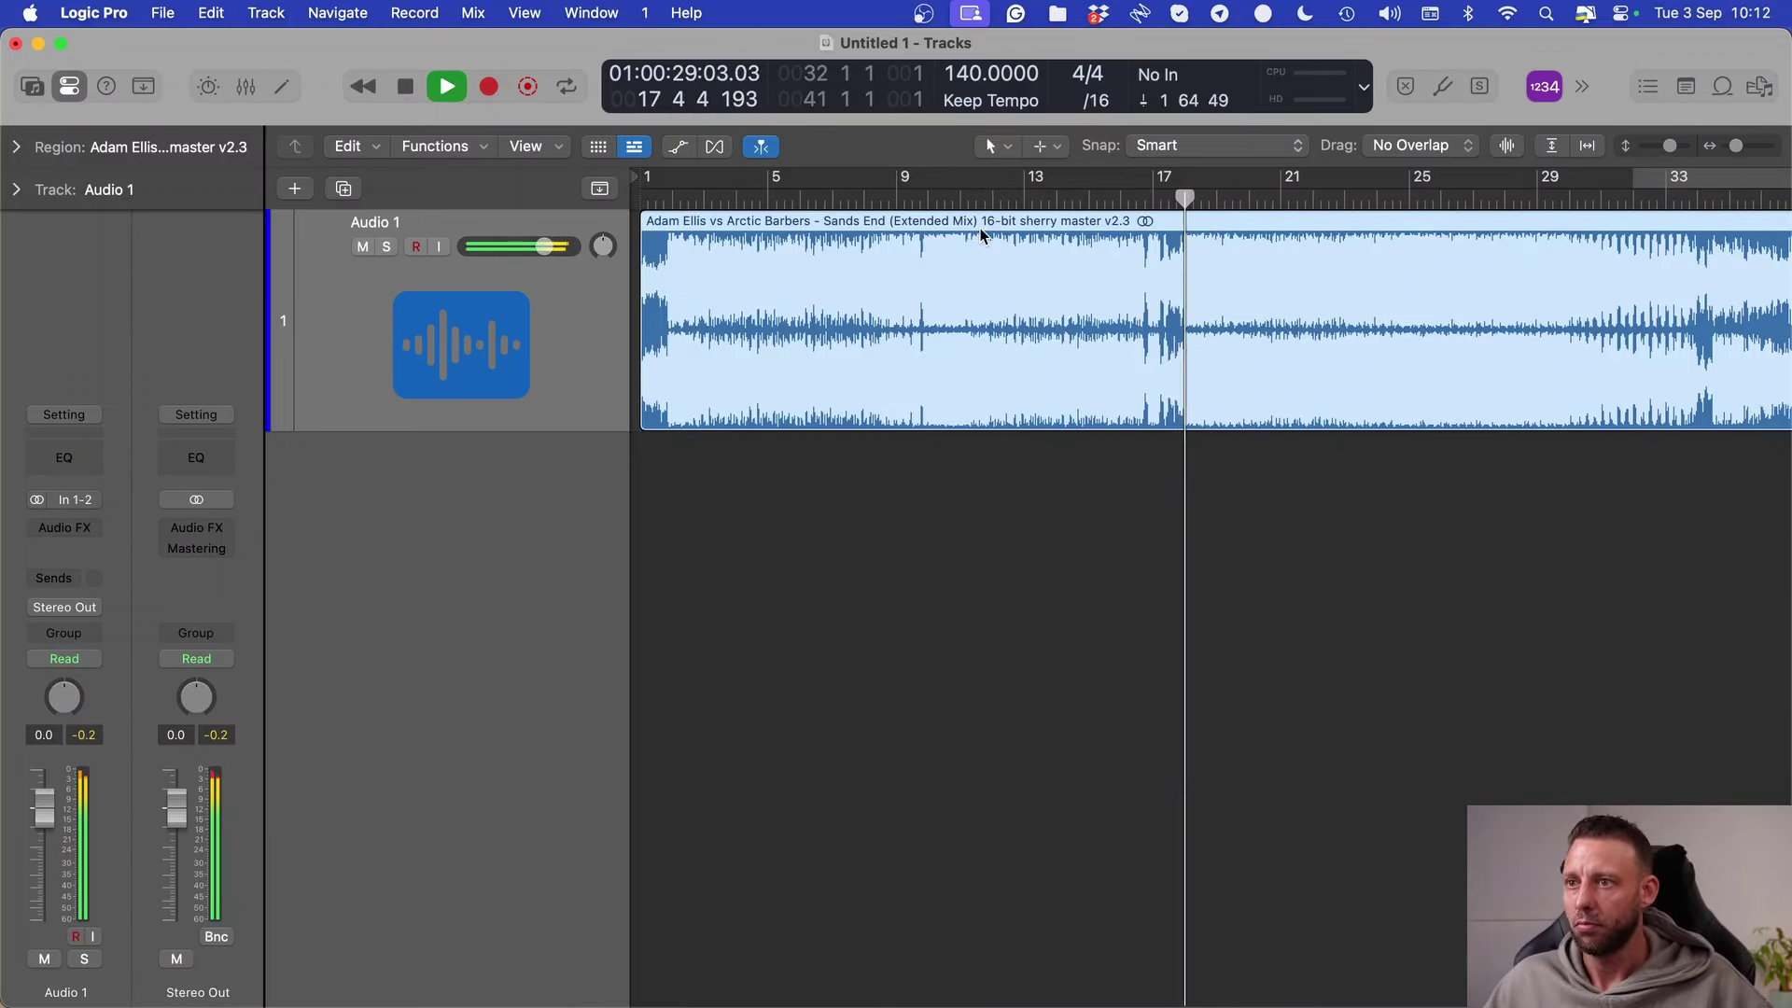
scroll(1525, 231, right, 3)
click(1484, 198)
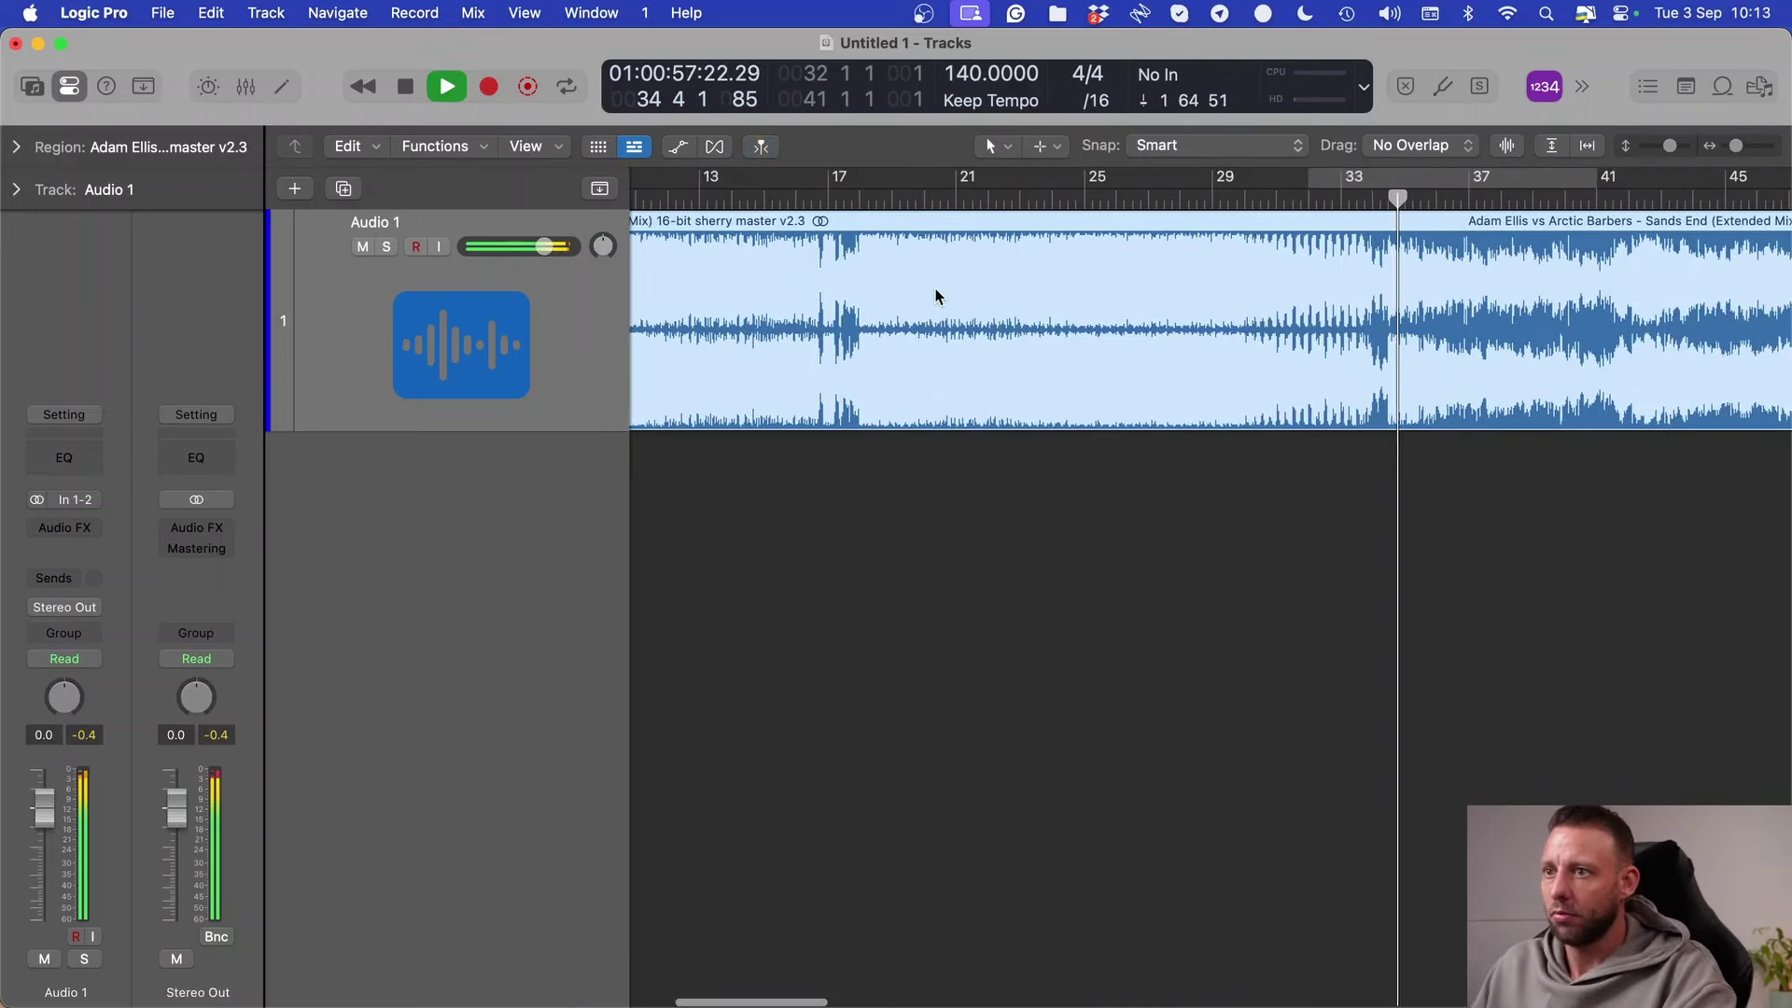
scroll(931, 284, left, 5)
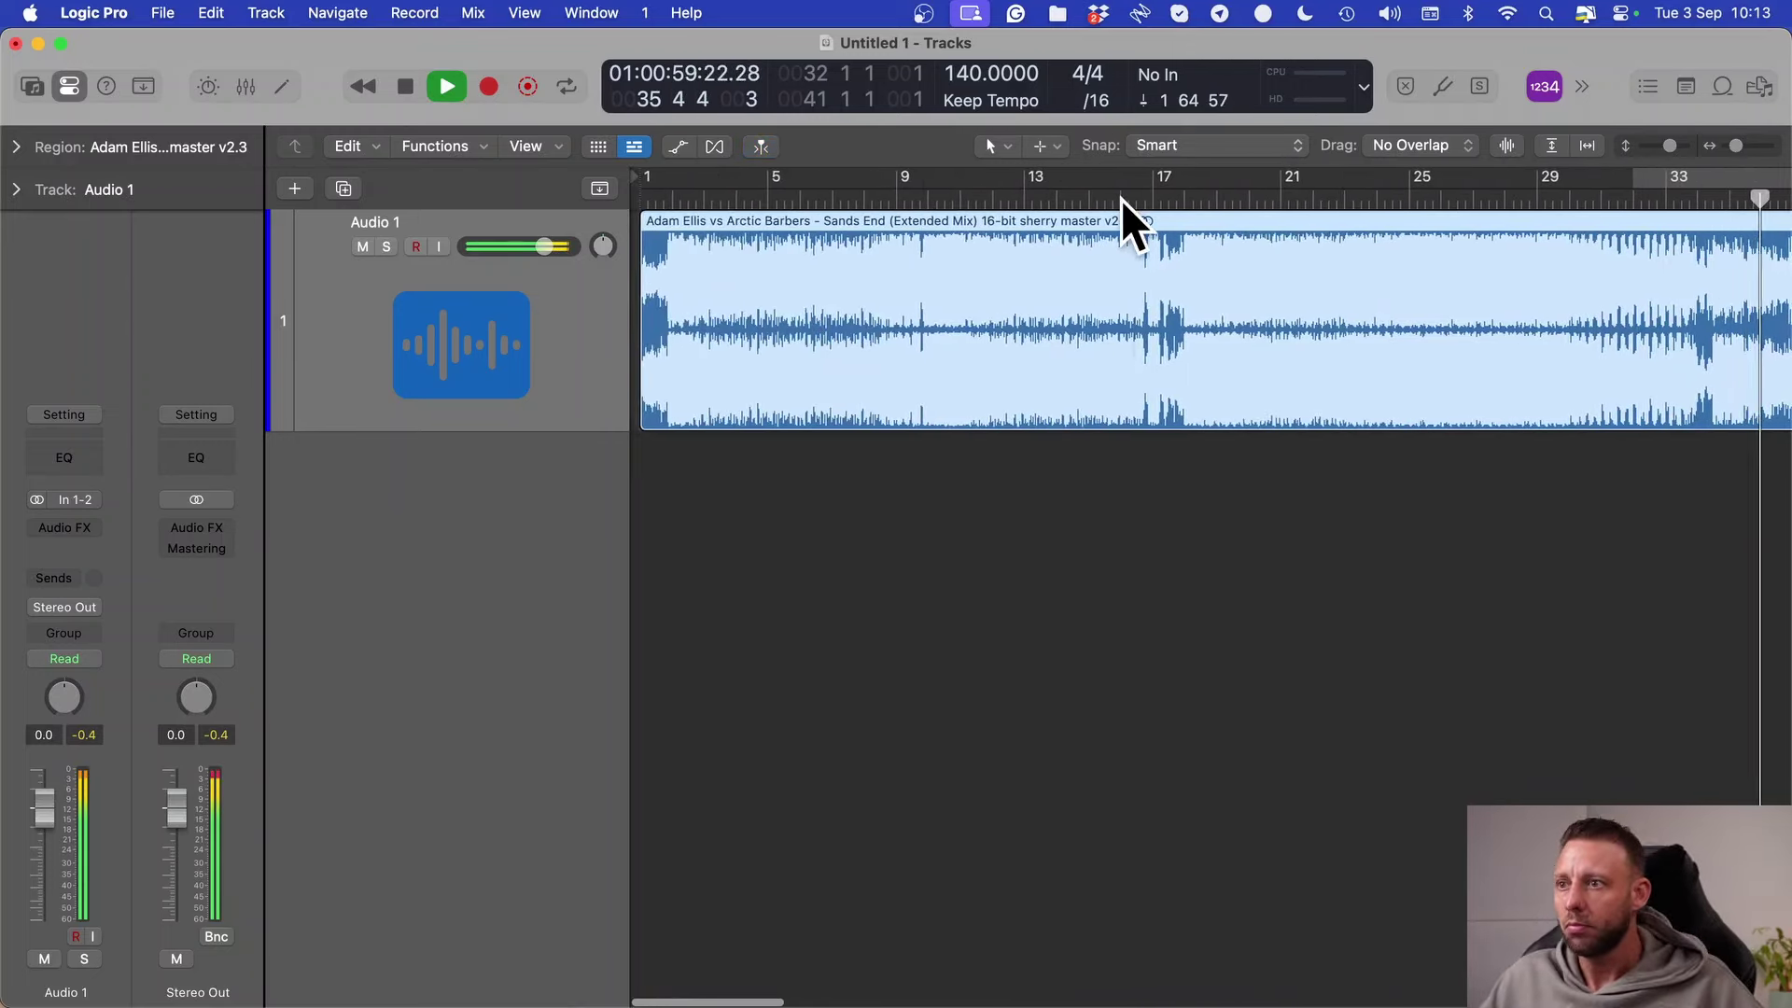
Step: Split the region at bar 17, delete the earlier part, and move the rest to bar 1
key(space)
click(1155, 338)
click(1089, 306)
key(Delete)
drag(1268, 260, 700, 233)
key(Return)
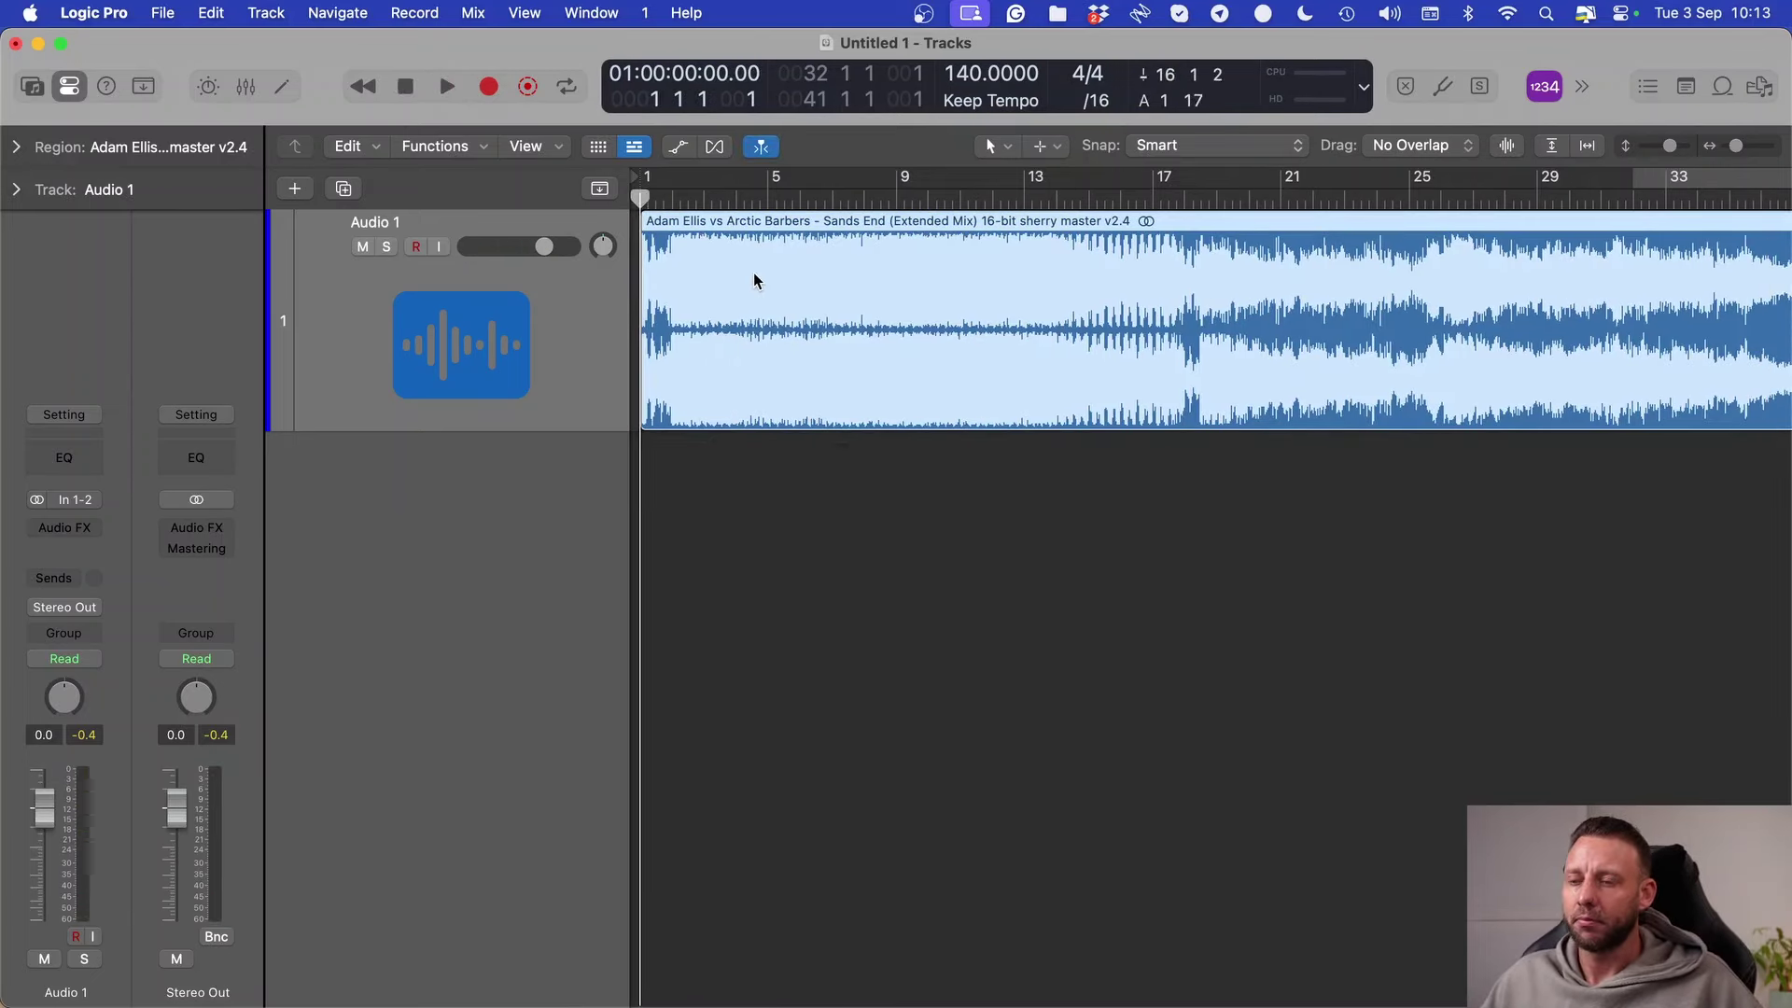
Step: Play back the new start of the track, then stop
scroll(754, 274, up, 3)
scroll(754, 275, left, 2)
scroll(754, 280, up, 5)
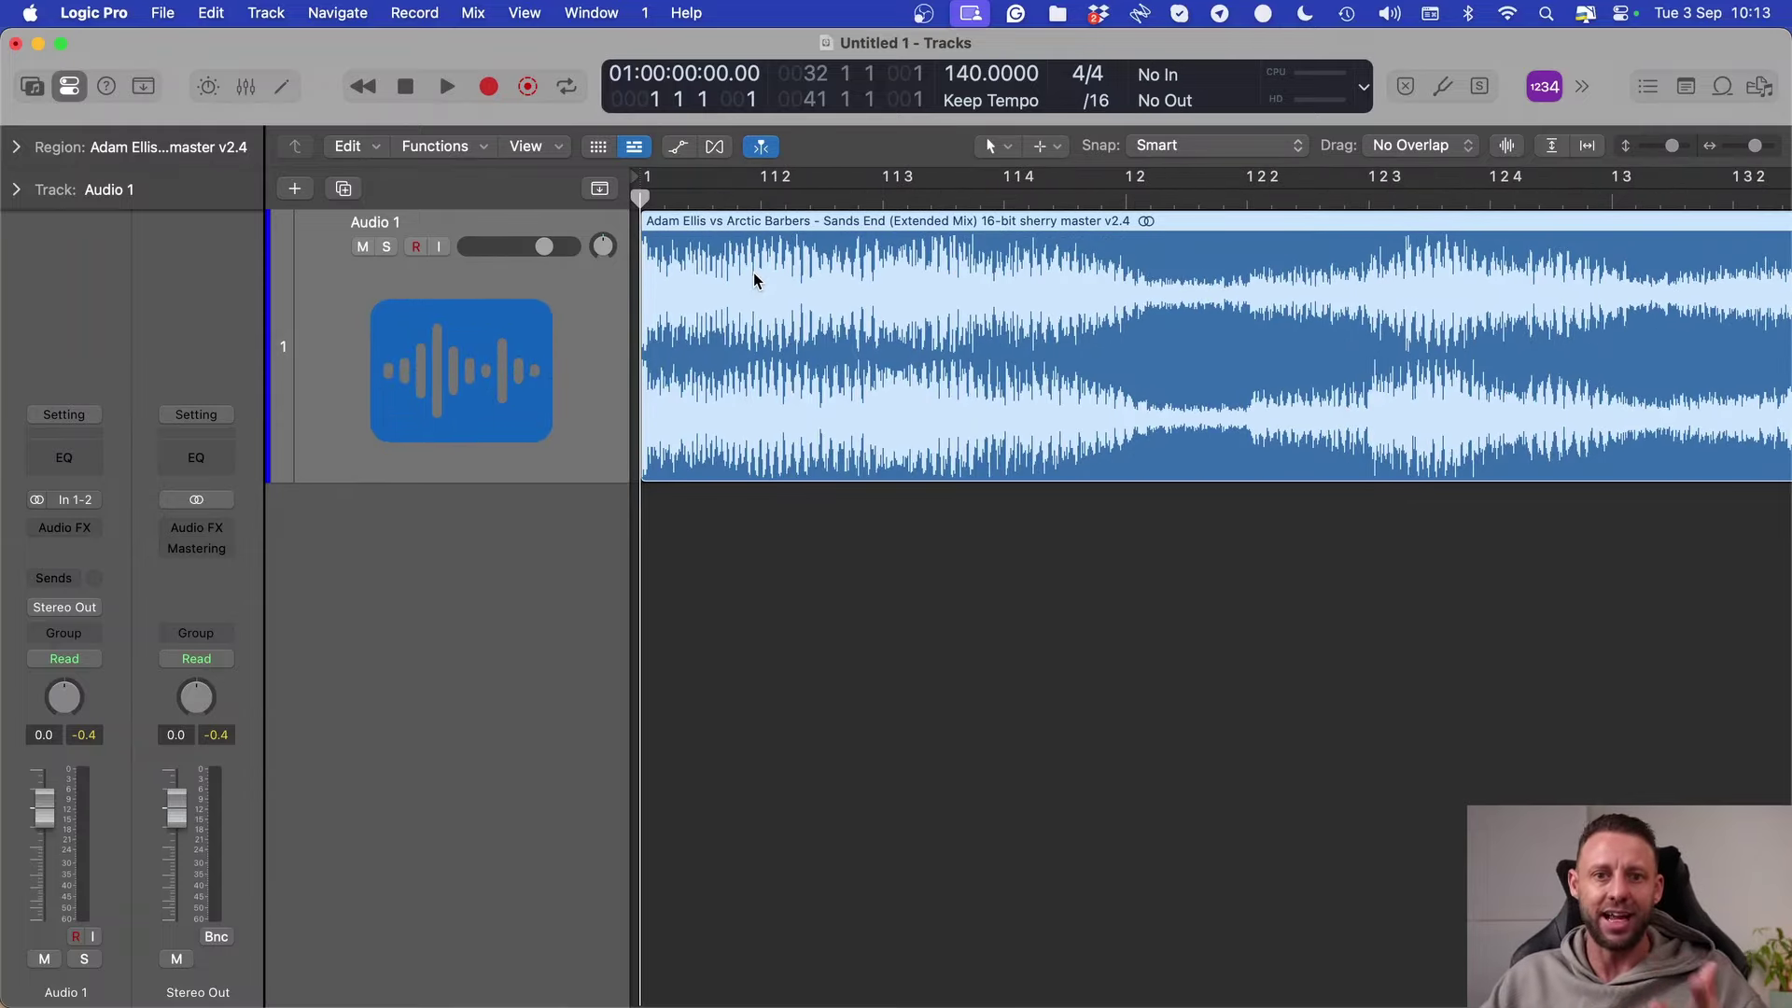
scroll(756, 280, down, 8)
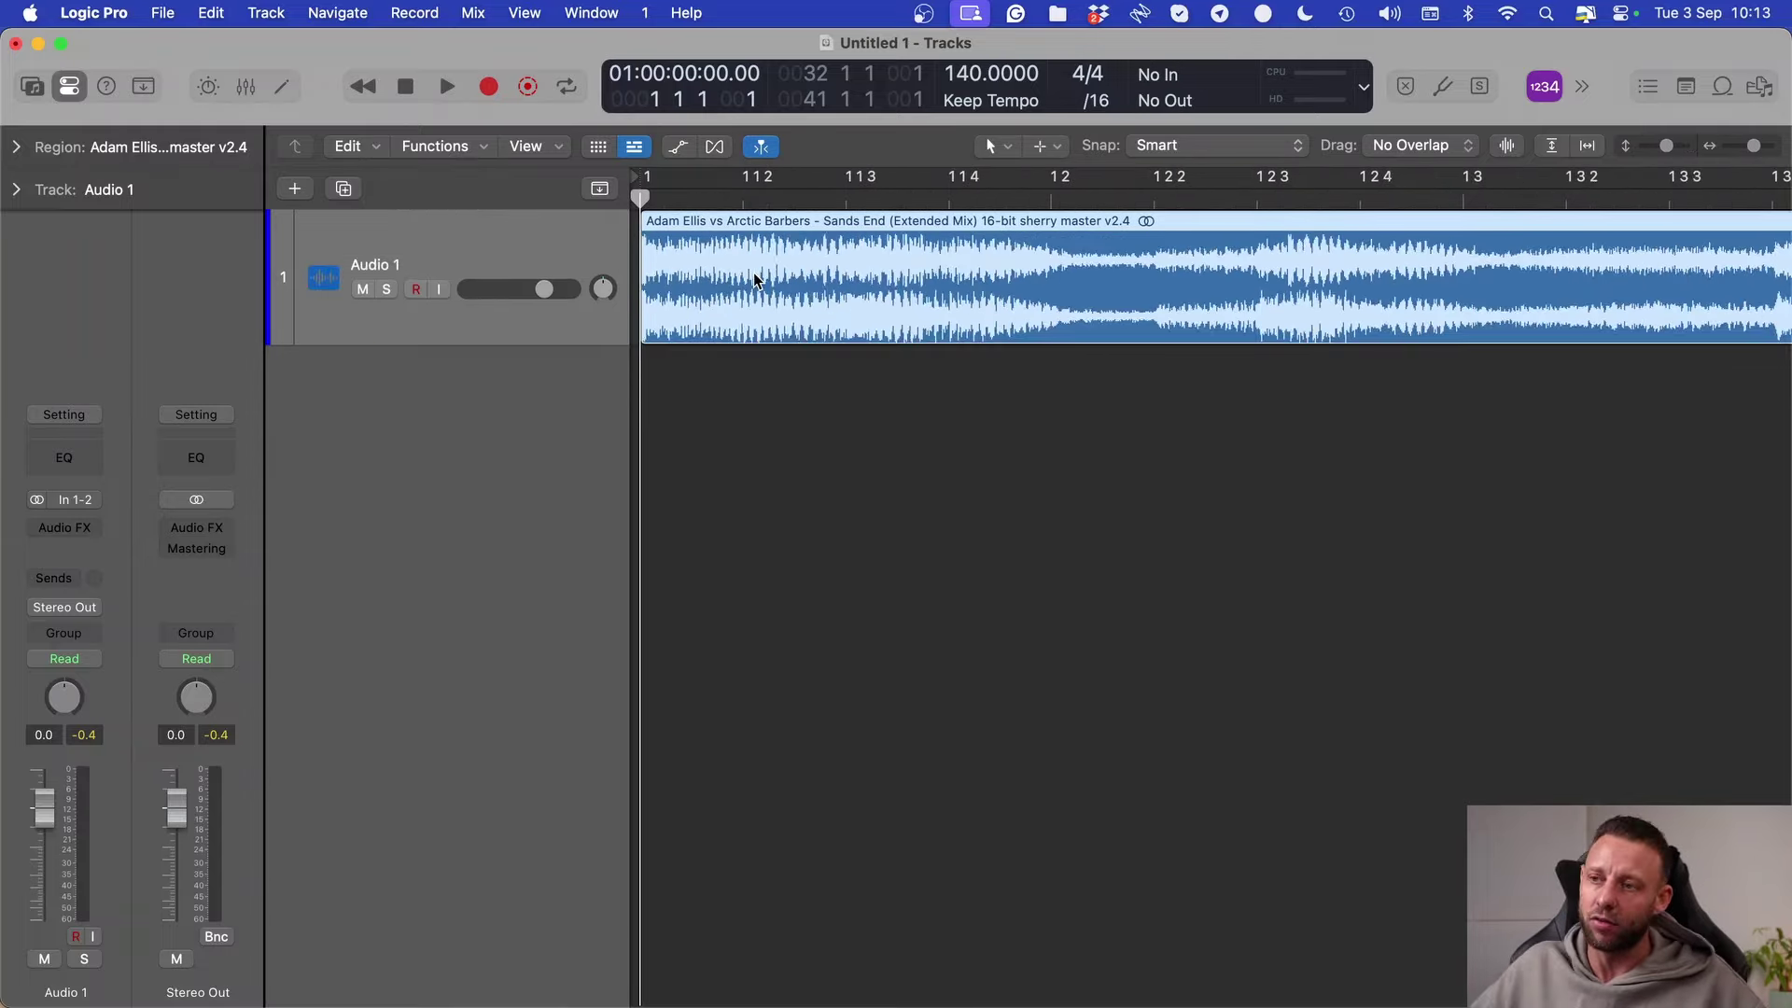
key(space)
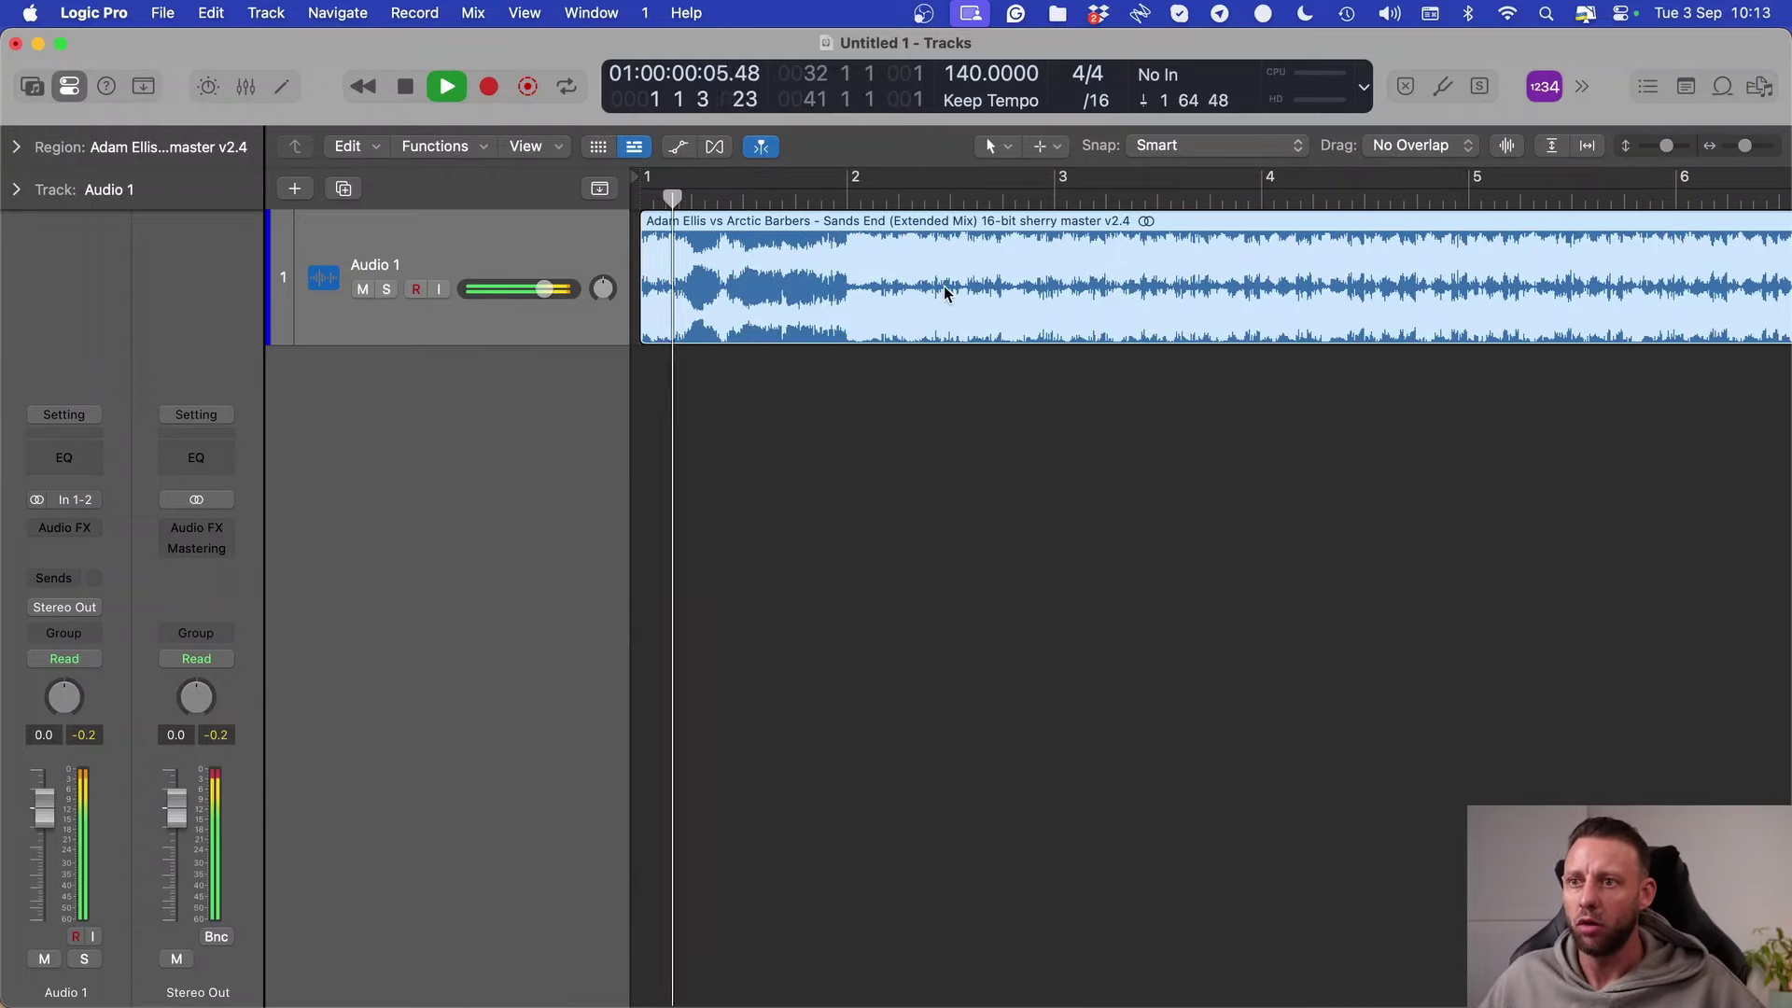
scroll(793, 287, down, 2)
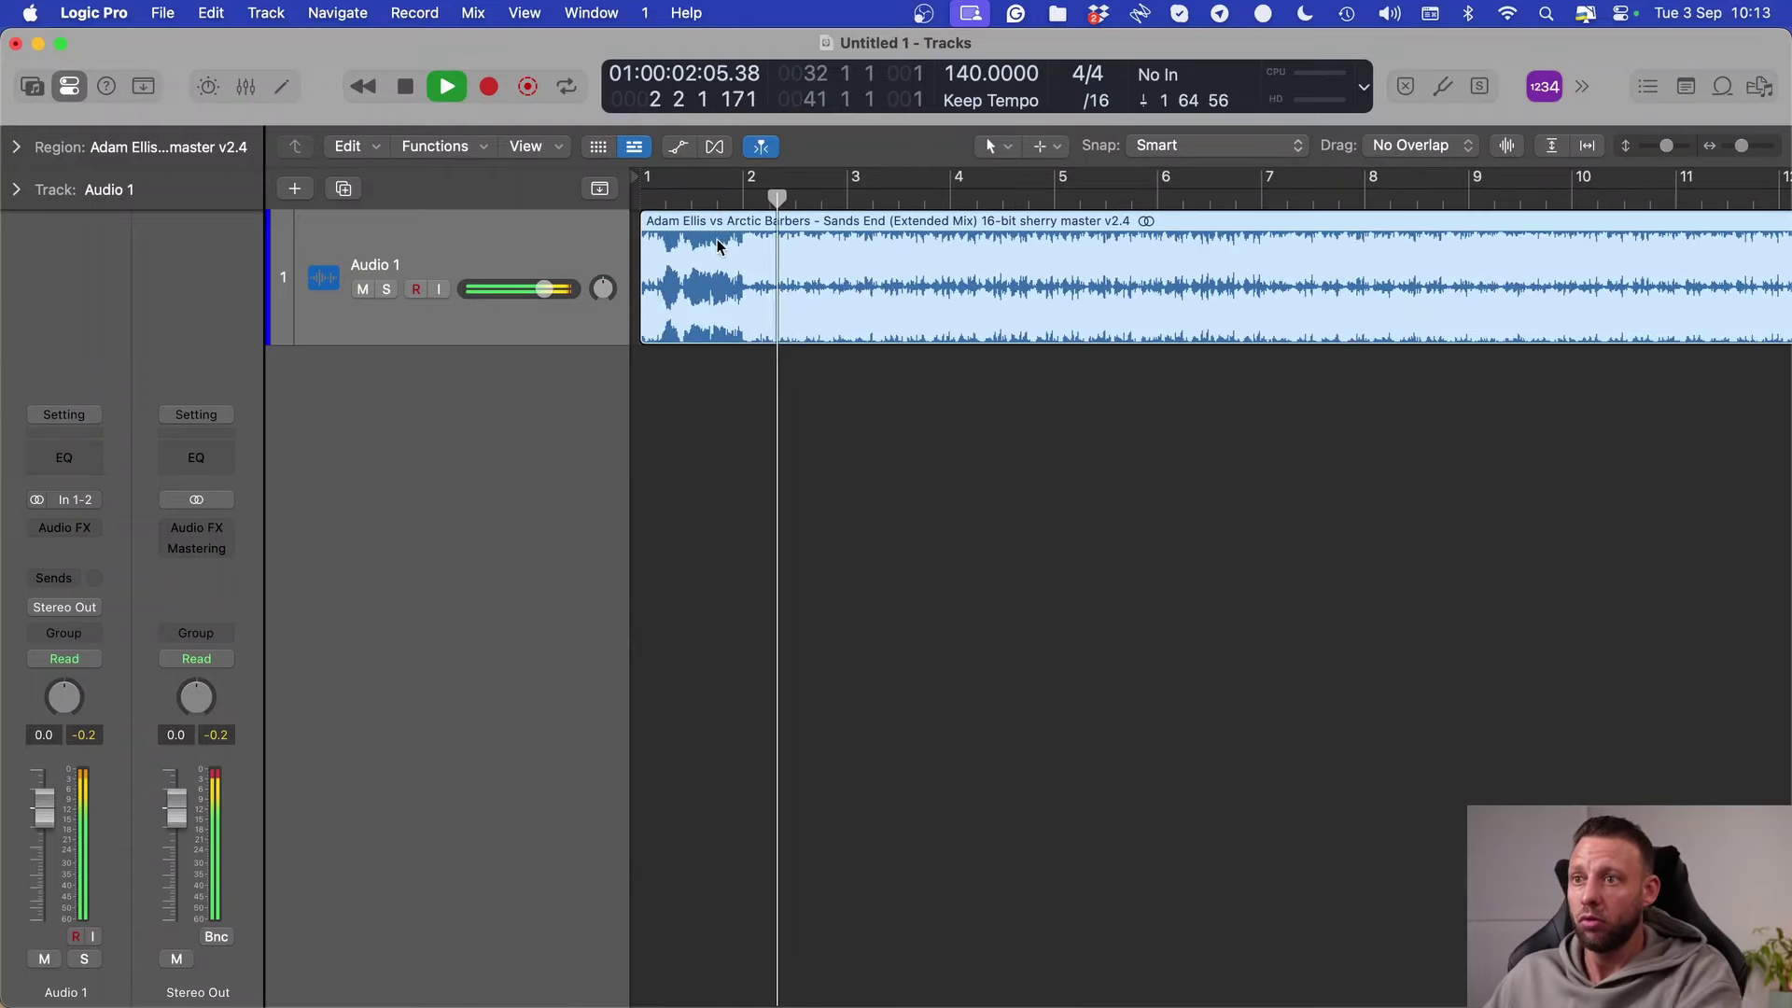
key(space)
Step: Draw a volume fade-in from -∞ dB at bar 1 to +0.0 dB just before bar 2
key(a)
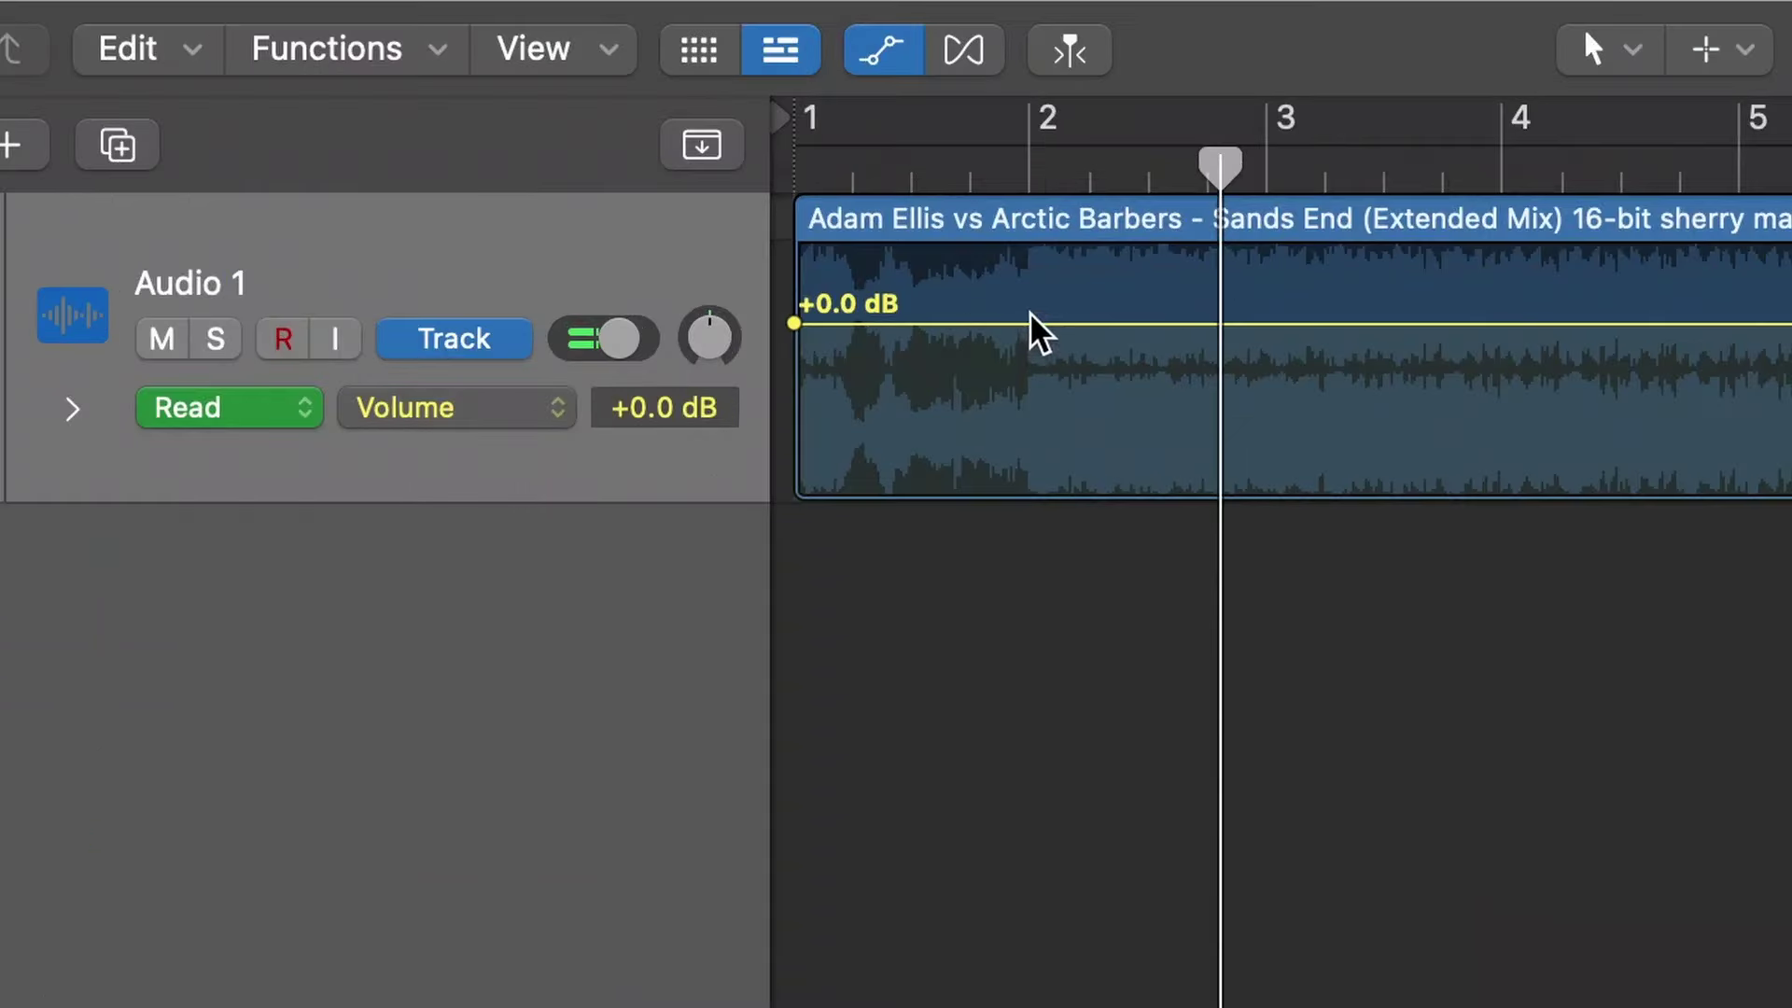
click(1031, 324)
drag(796, 323, 787, 411)
key(Return)
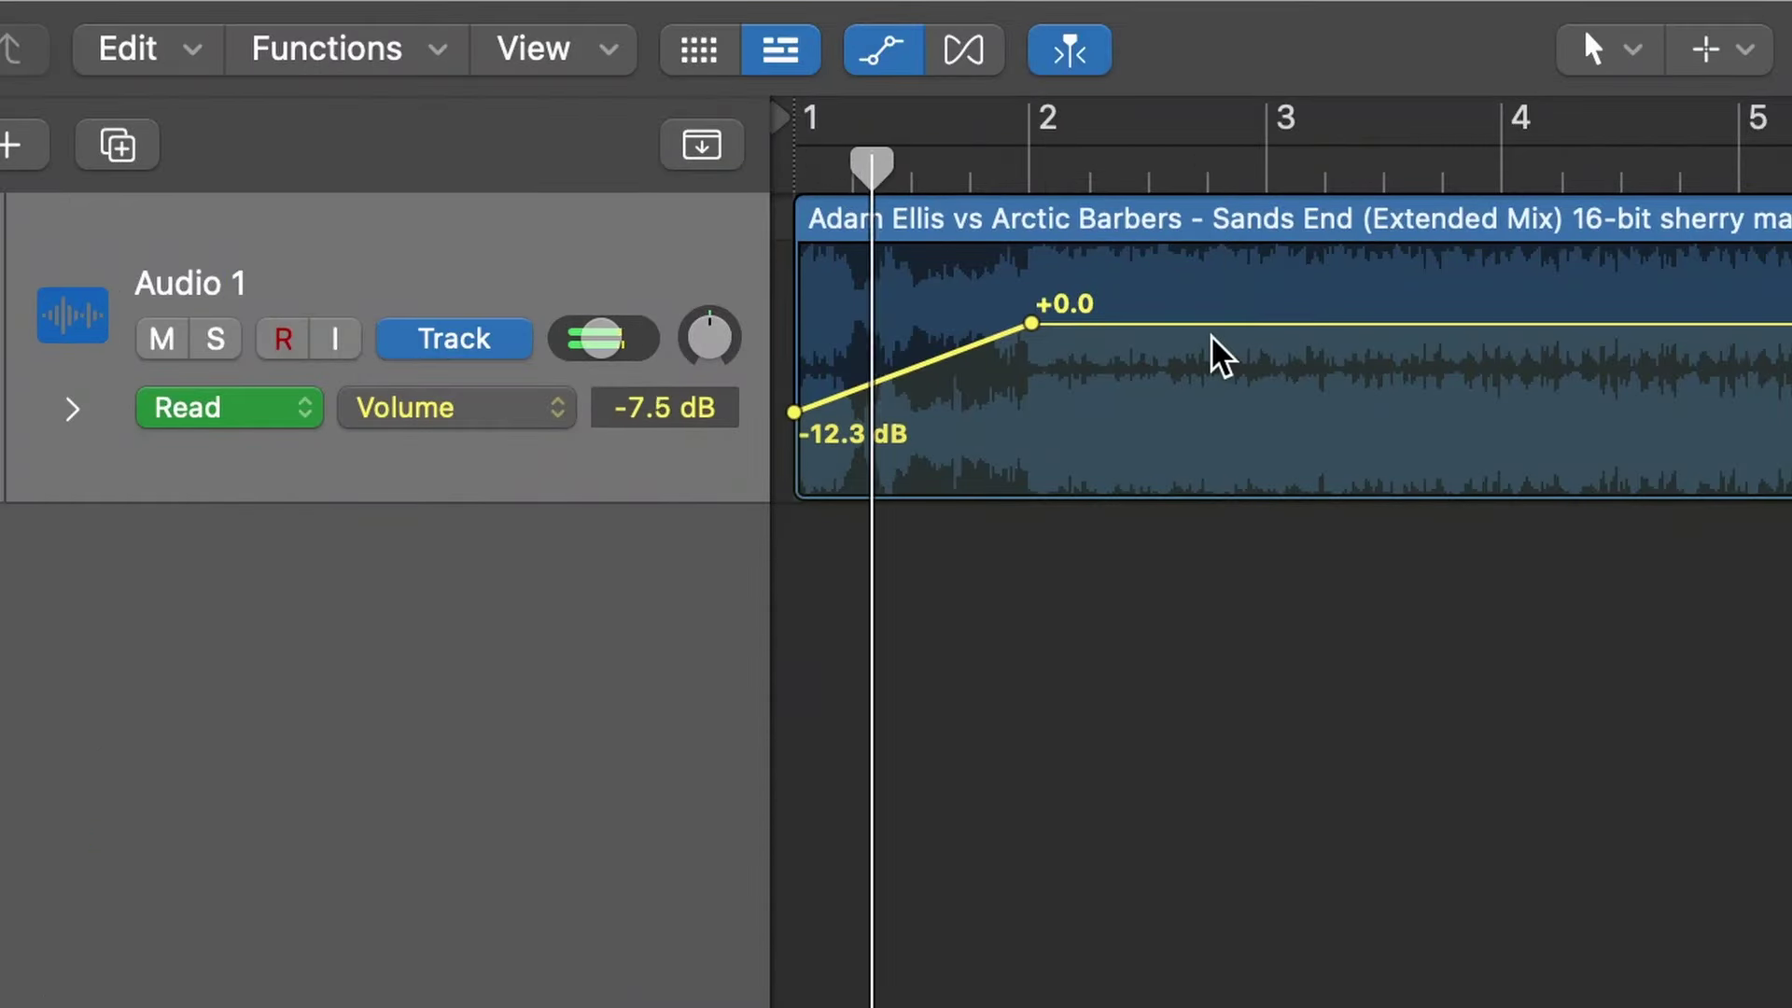
drag(801, 415, 992, 504)
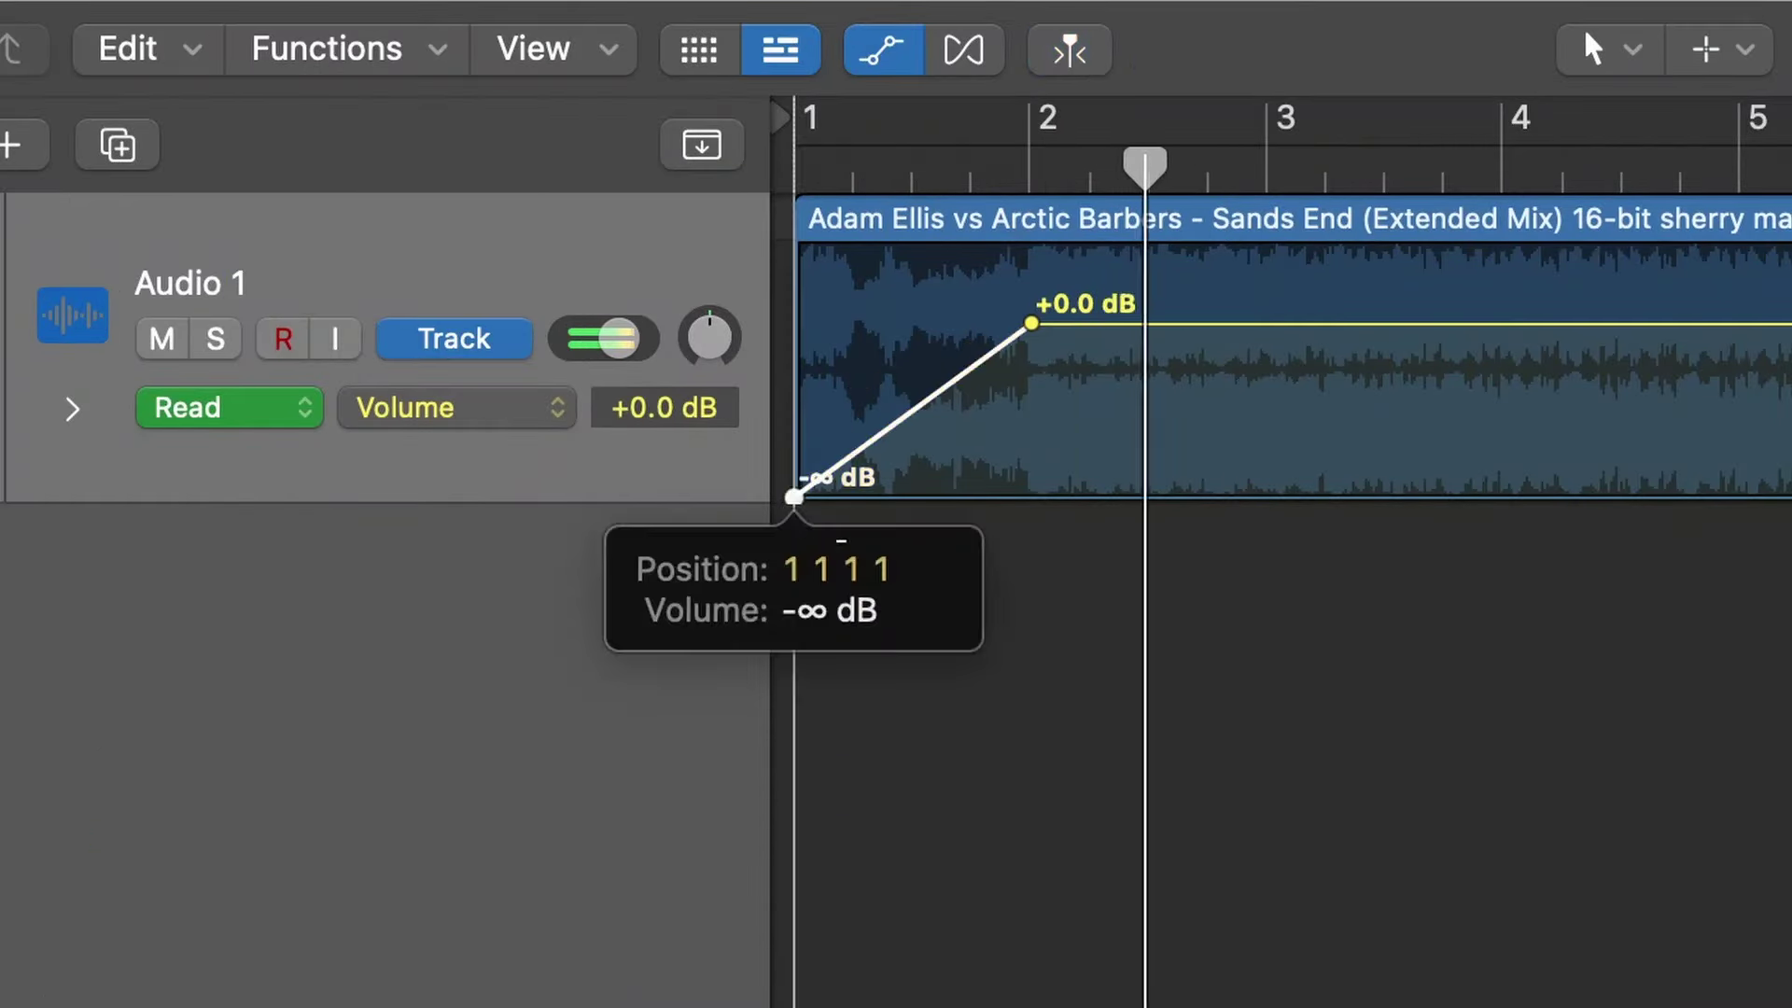
drag(1030, 324, 1012, 325)
key(Return)
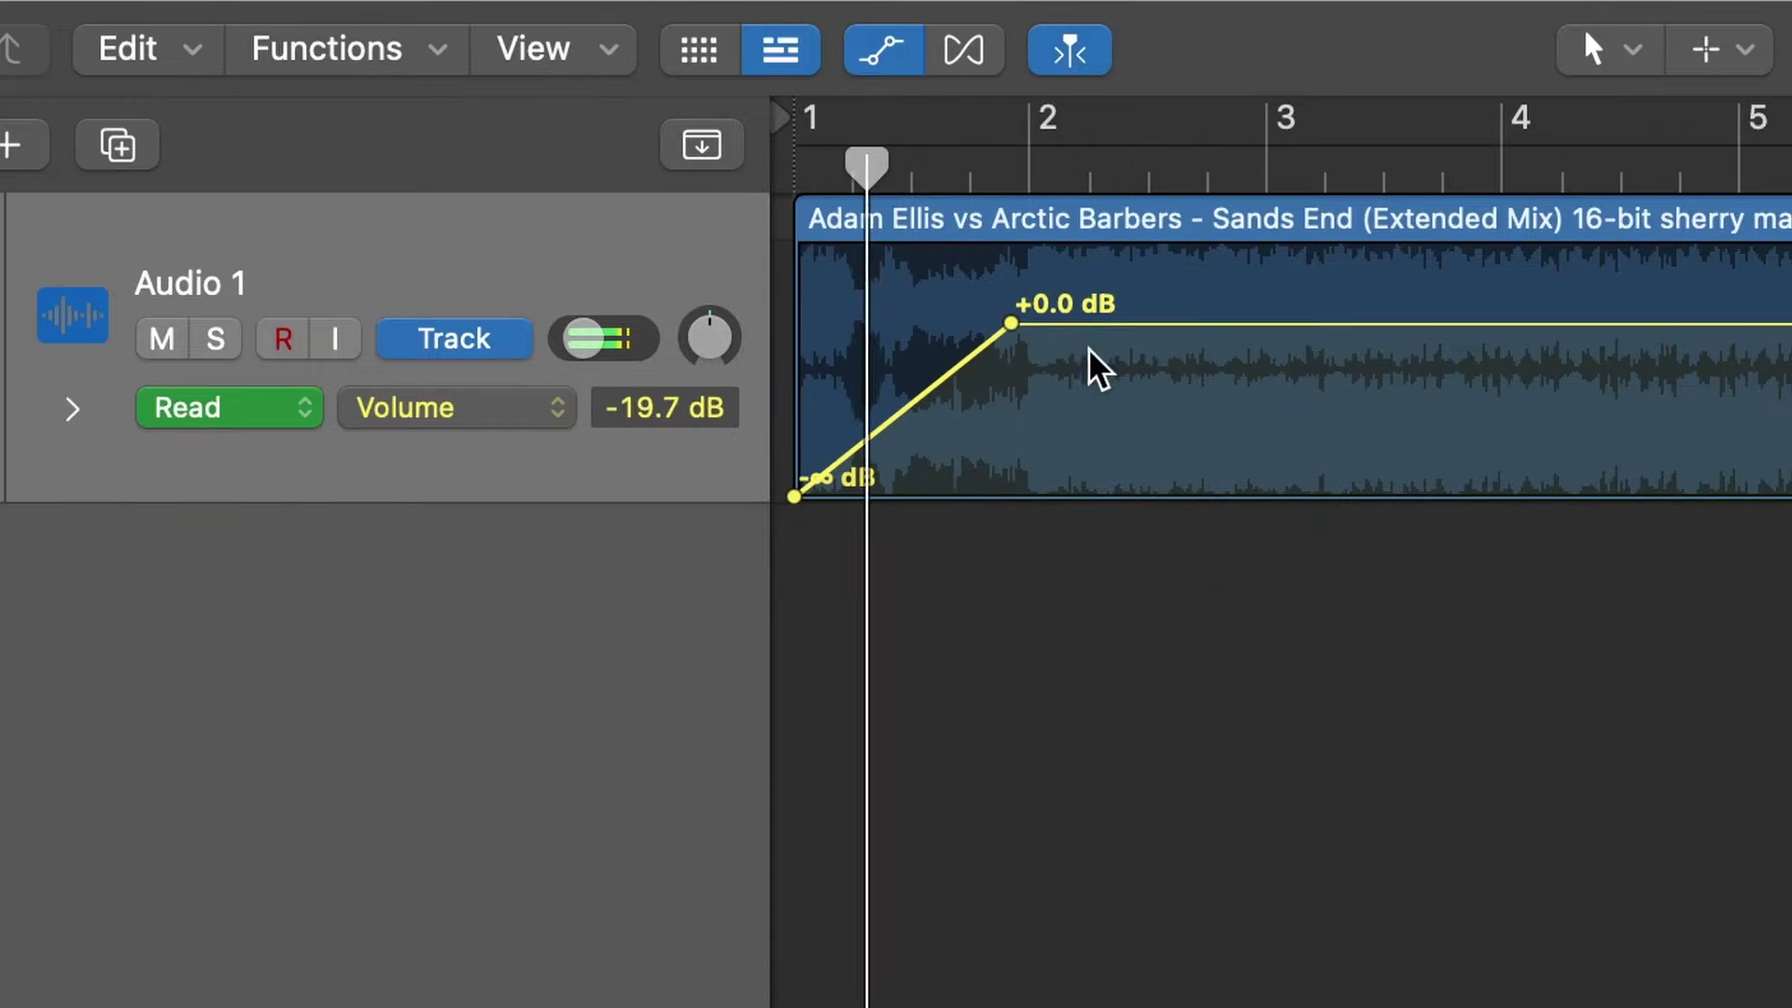
scroll(1279, 377, down, 5)
scroll(1126, 378, up, 8)
scroll(1134, 396, left, 5)
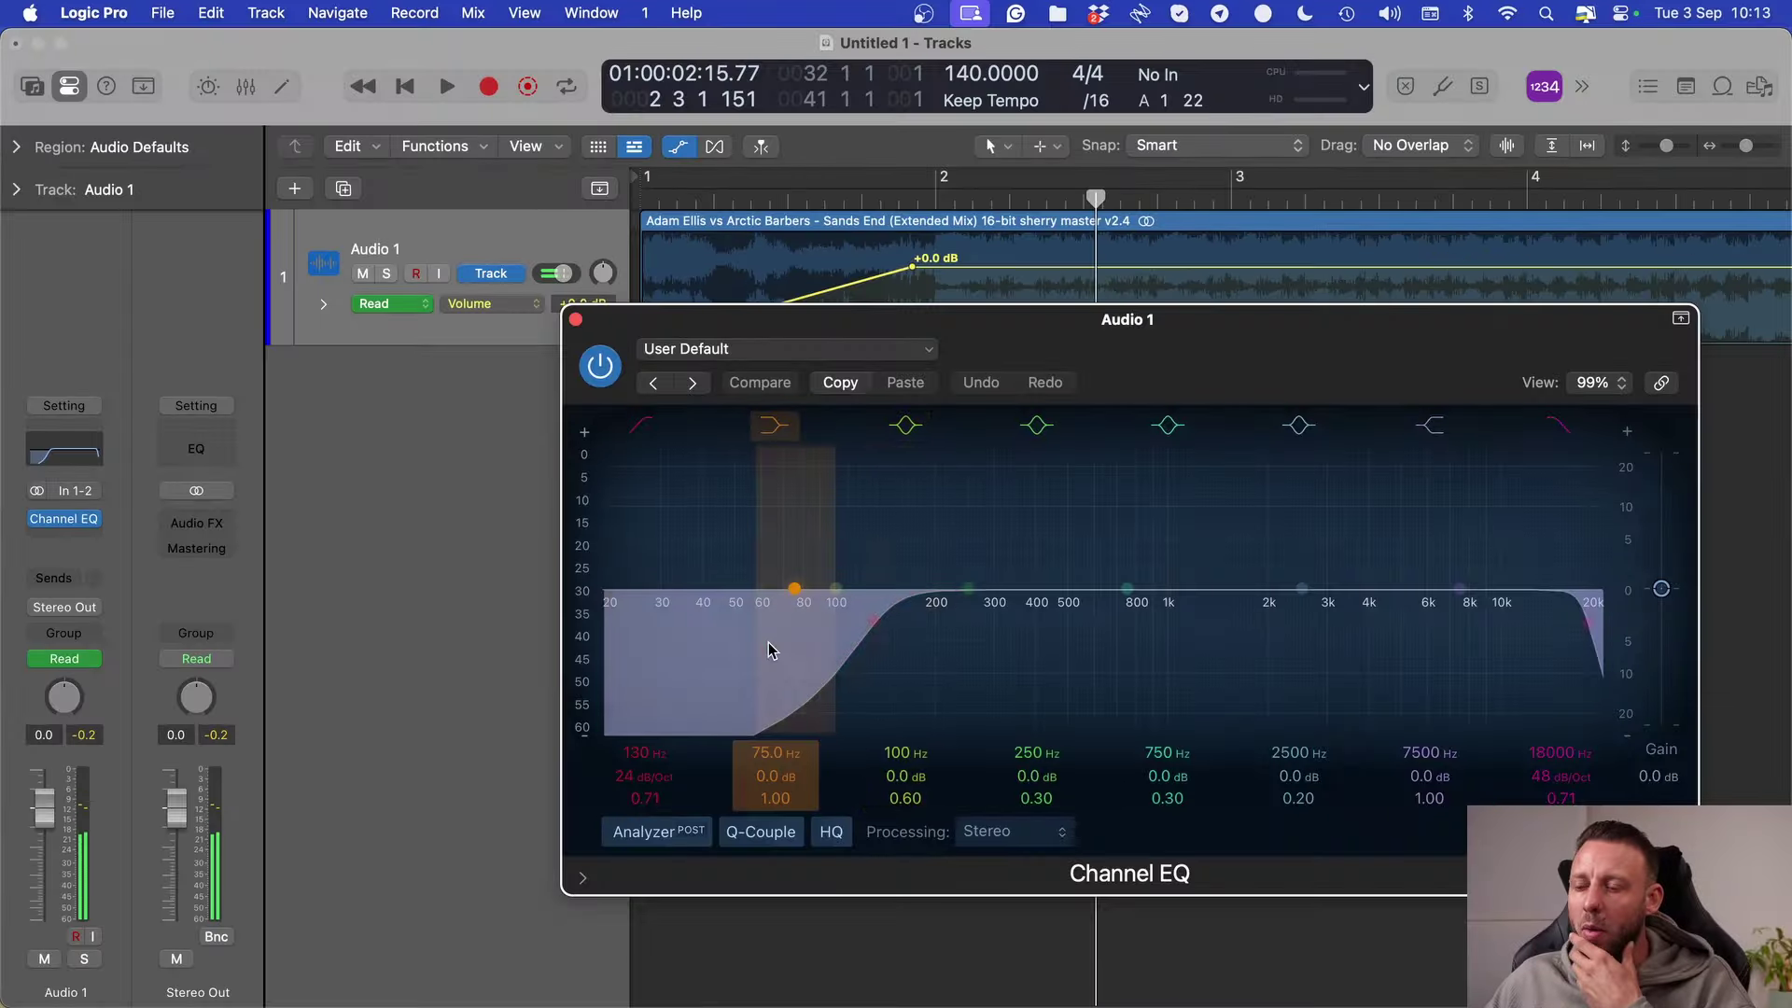
Step: Add Low Cut Freq automation sweeping from 1360 Hz at the start to 20.0 Hz near bar 2
key(a)
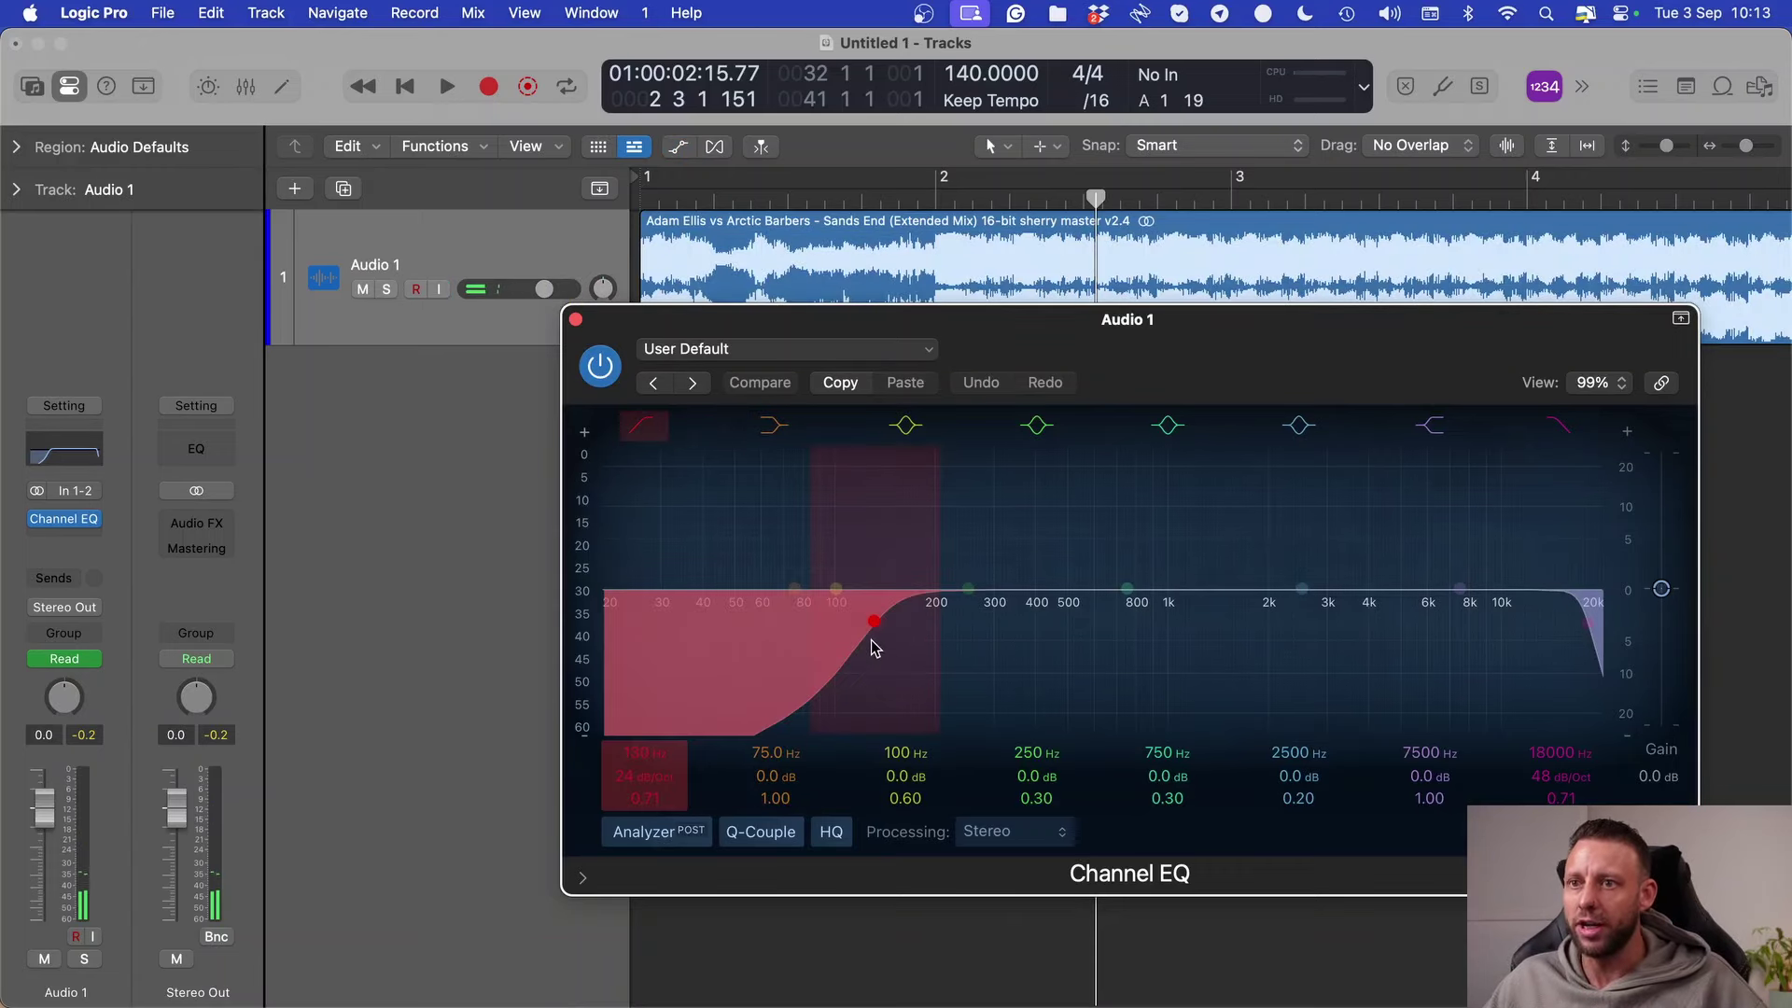
key(a)
key(v)
click(719, 300)
click(919, 315)
drag(642, 315, 644, 278)
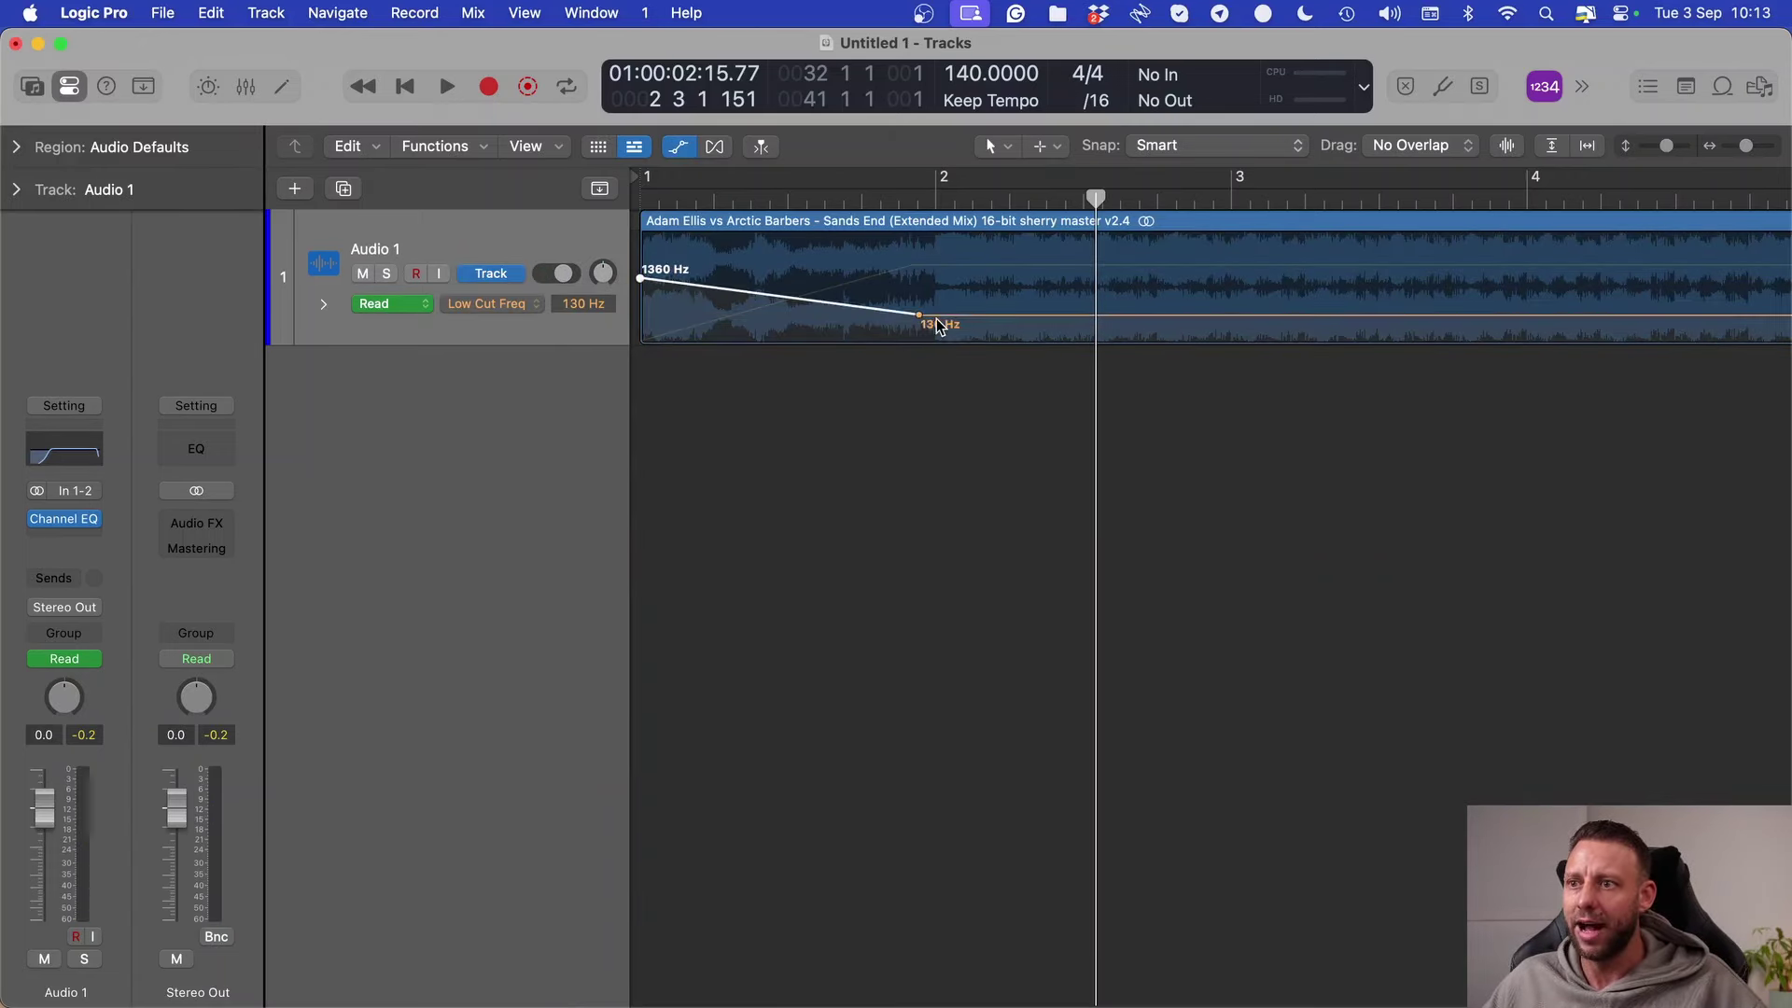
drag(917, 316, 906, 362)
Step: Play the filter sweep from bar 1, then stop
key(space)
key(Return)
key(super+Left)
key(super+Left)
key(super+Left)
key(super+Left)
key(space)
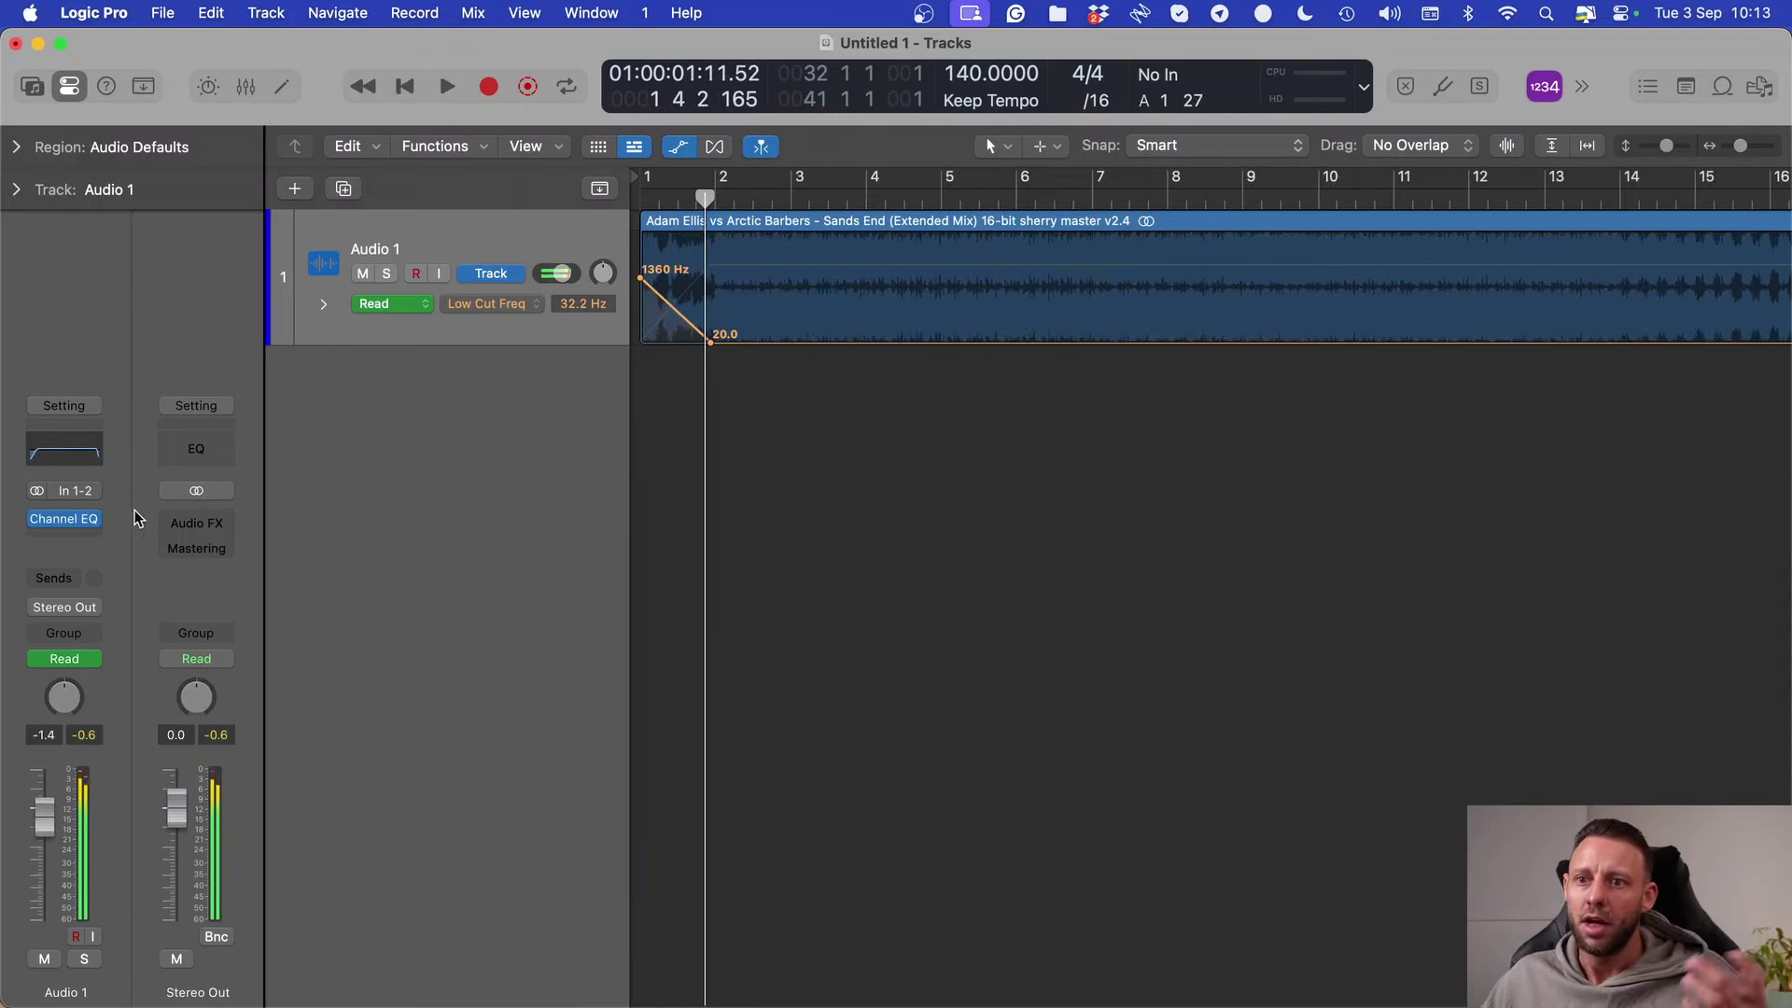
Step: Insert an Adaptive Limiter on the Stereo Out channel and check the levels
click(224, 521)
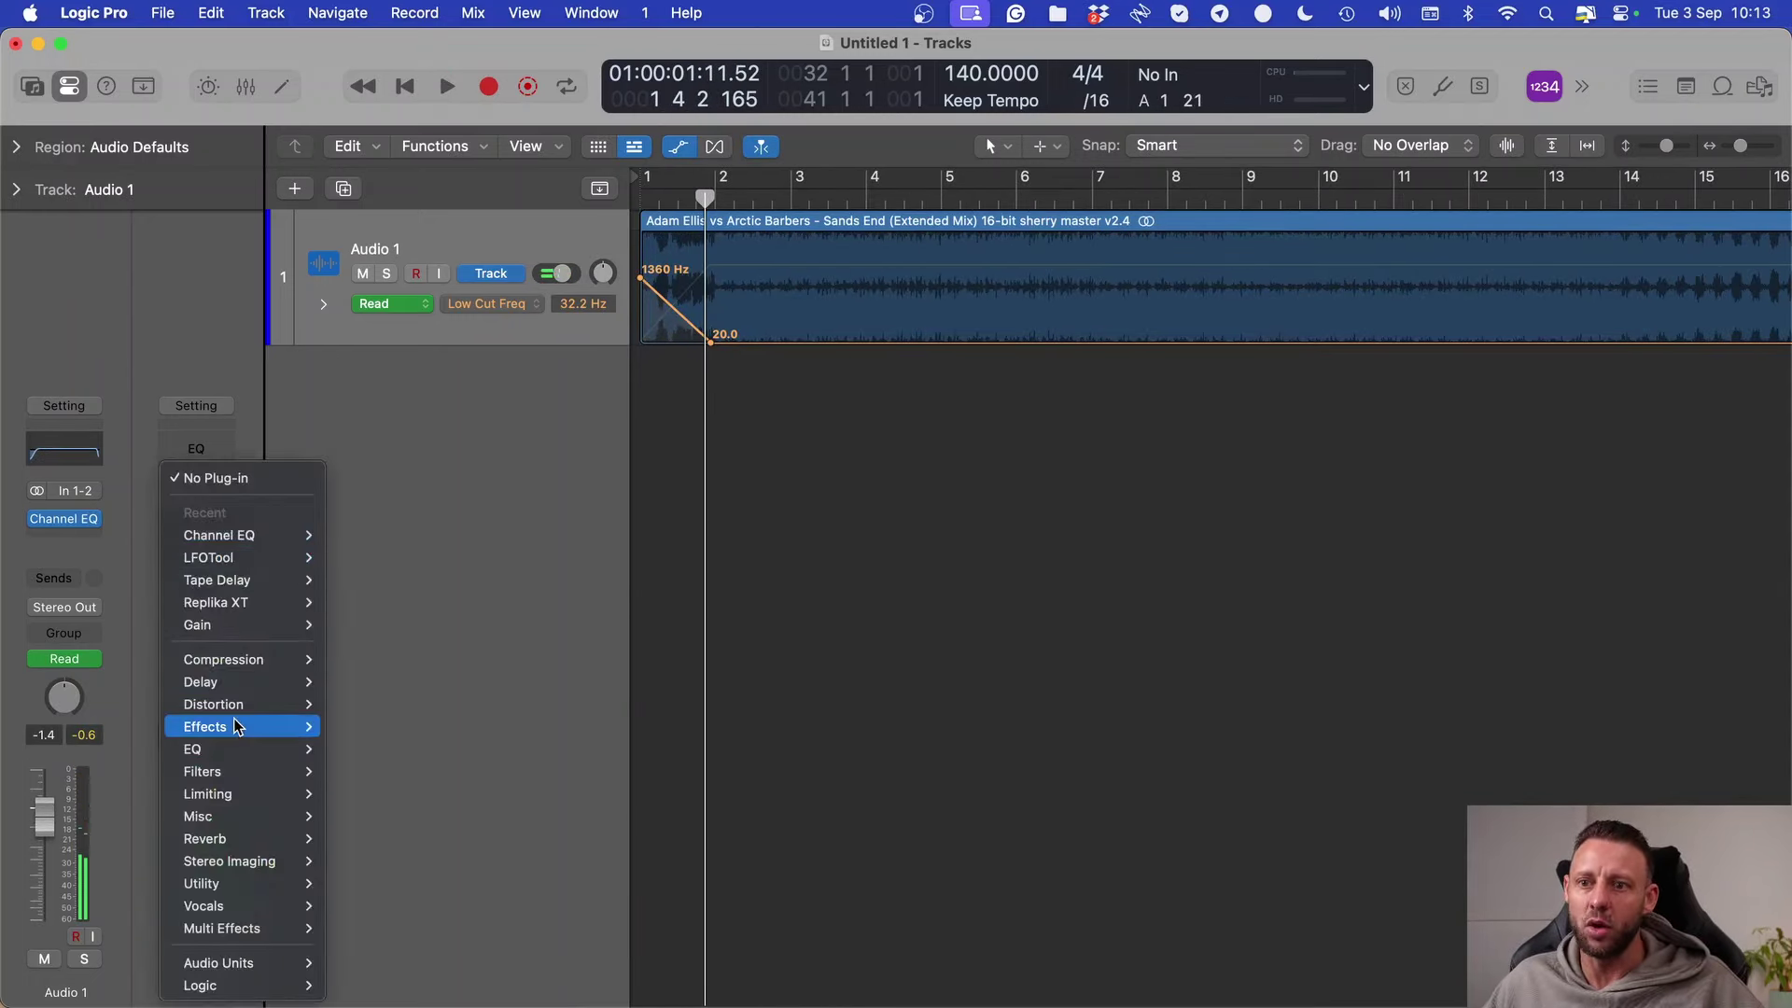
mouse_move(232, 581)
mouse_move(249, 793)
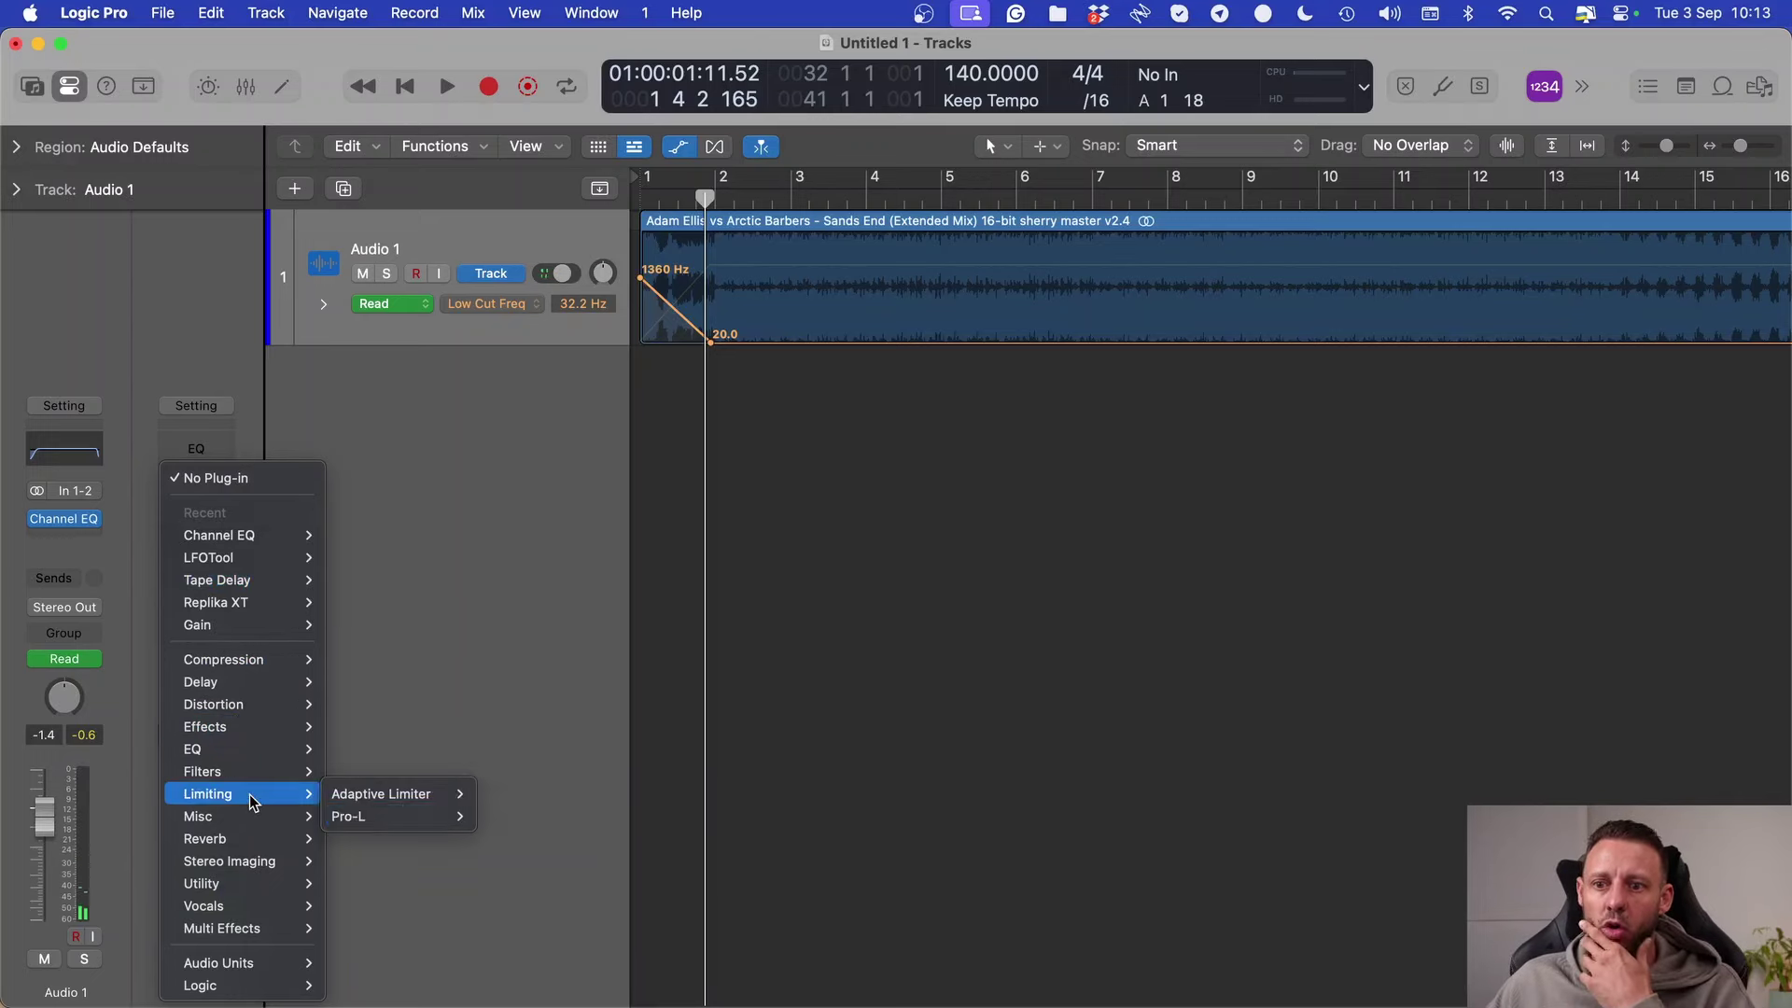
click(457, 790)
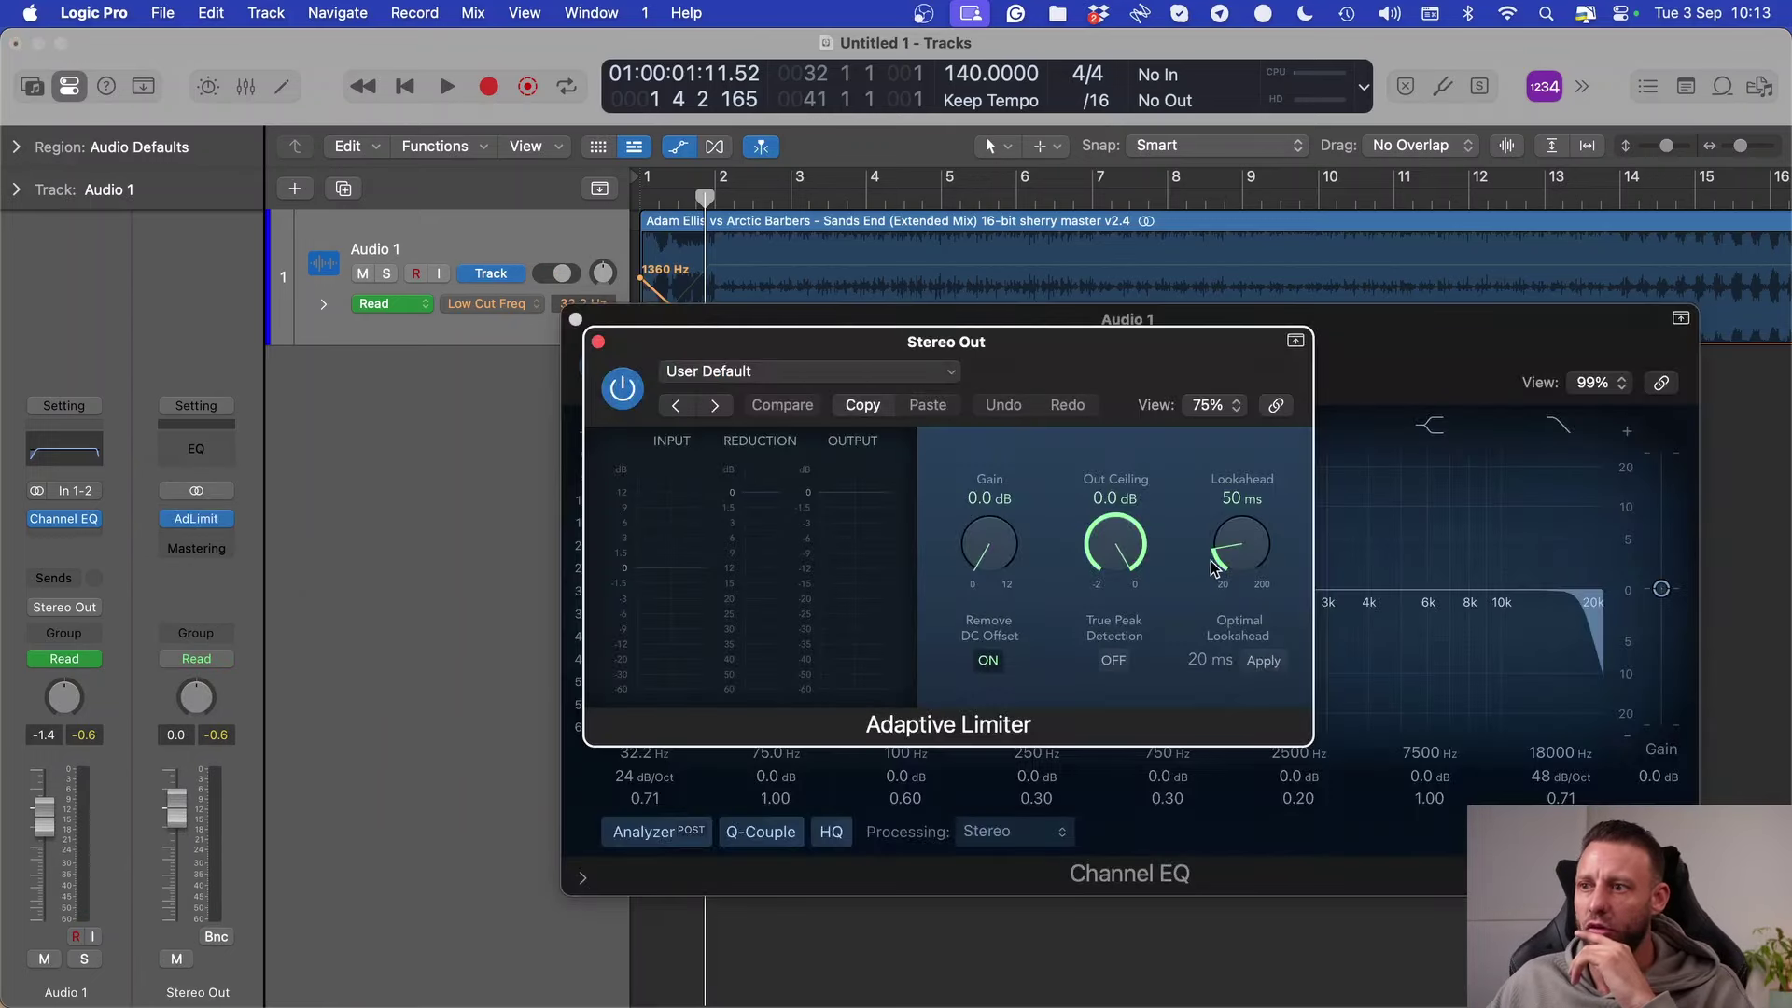
click(1151, 553)
key(v)
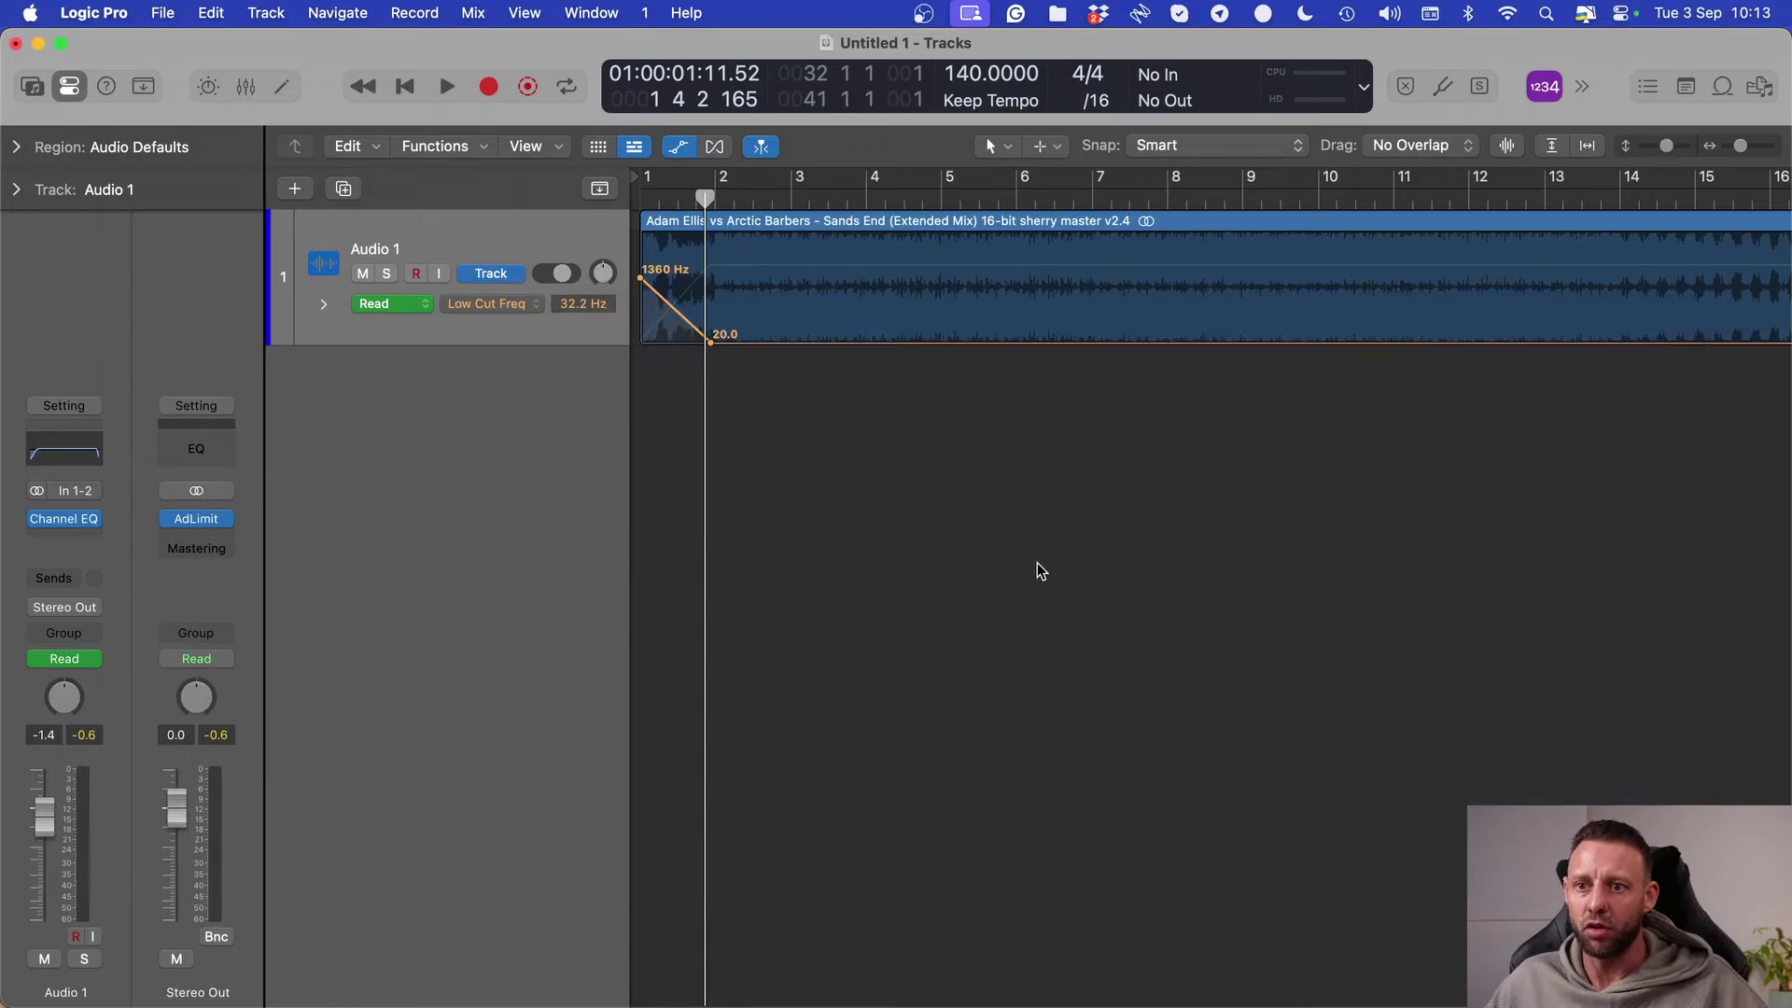
key(space)
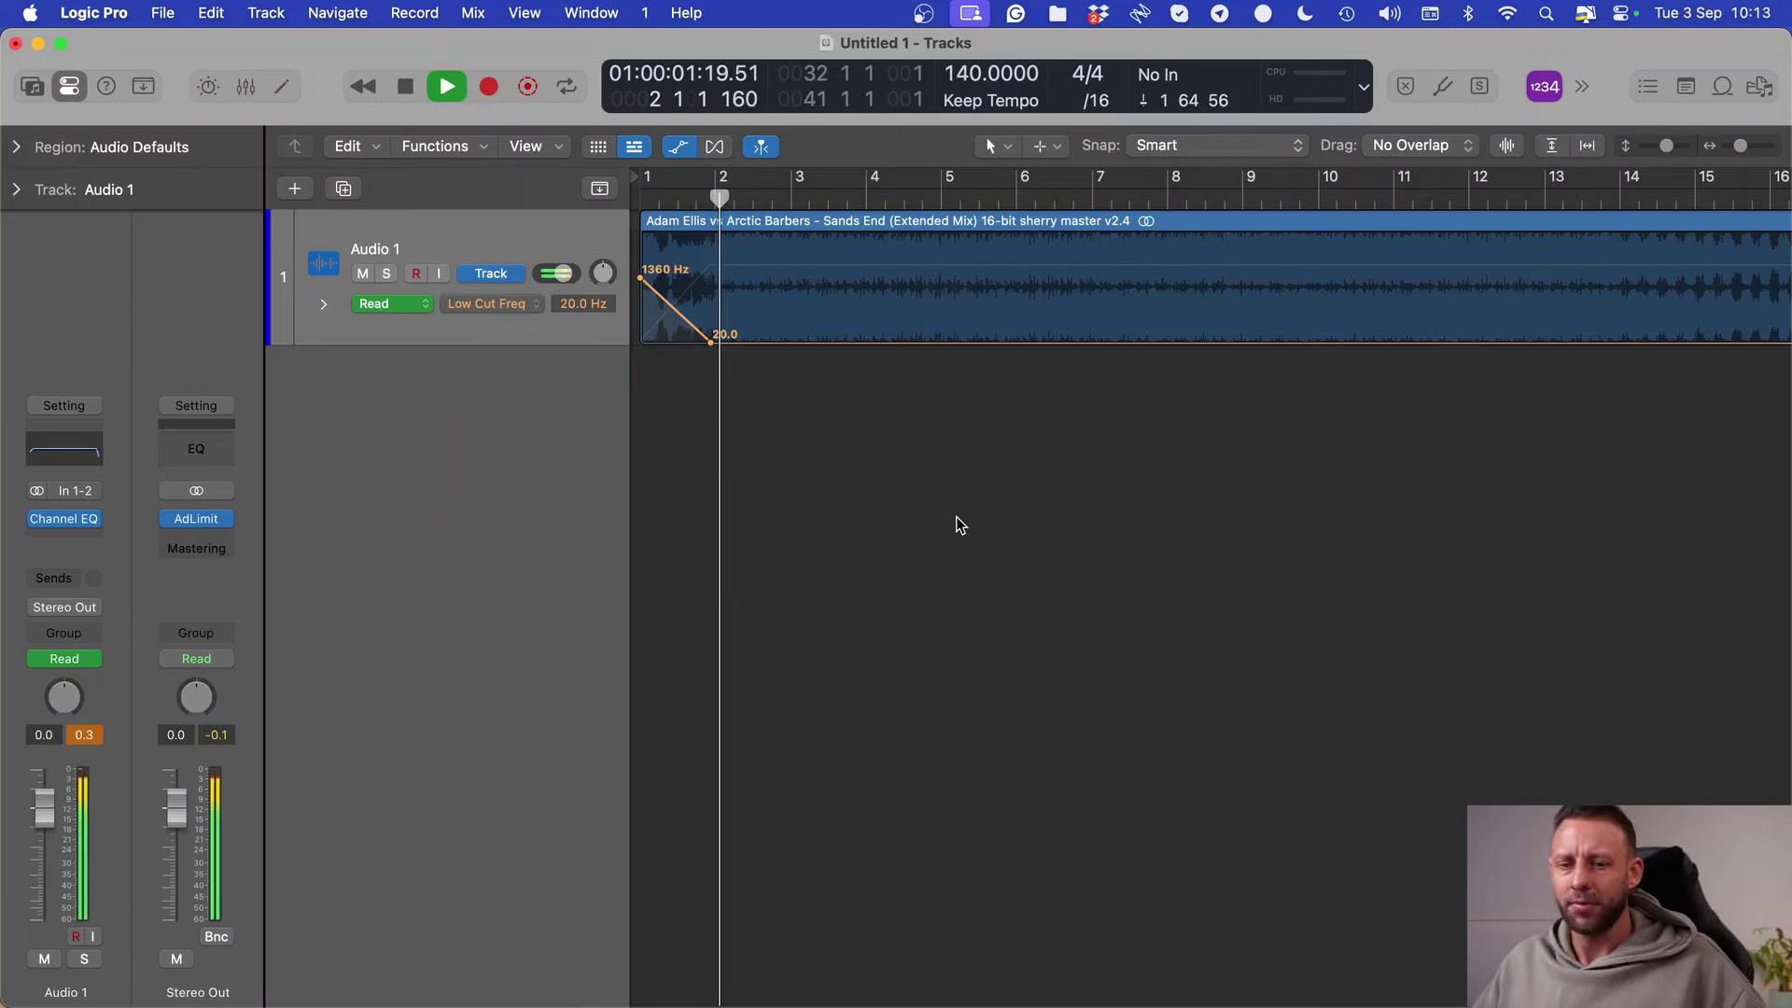
key(space)
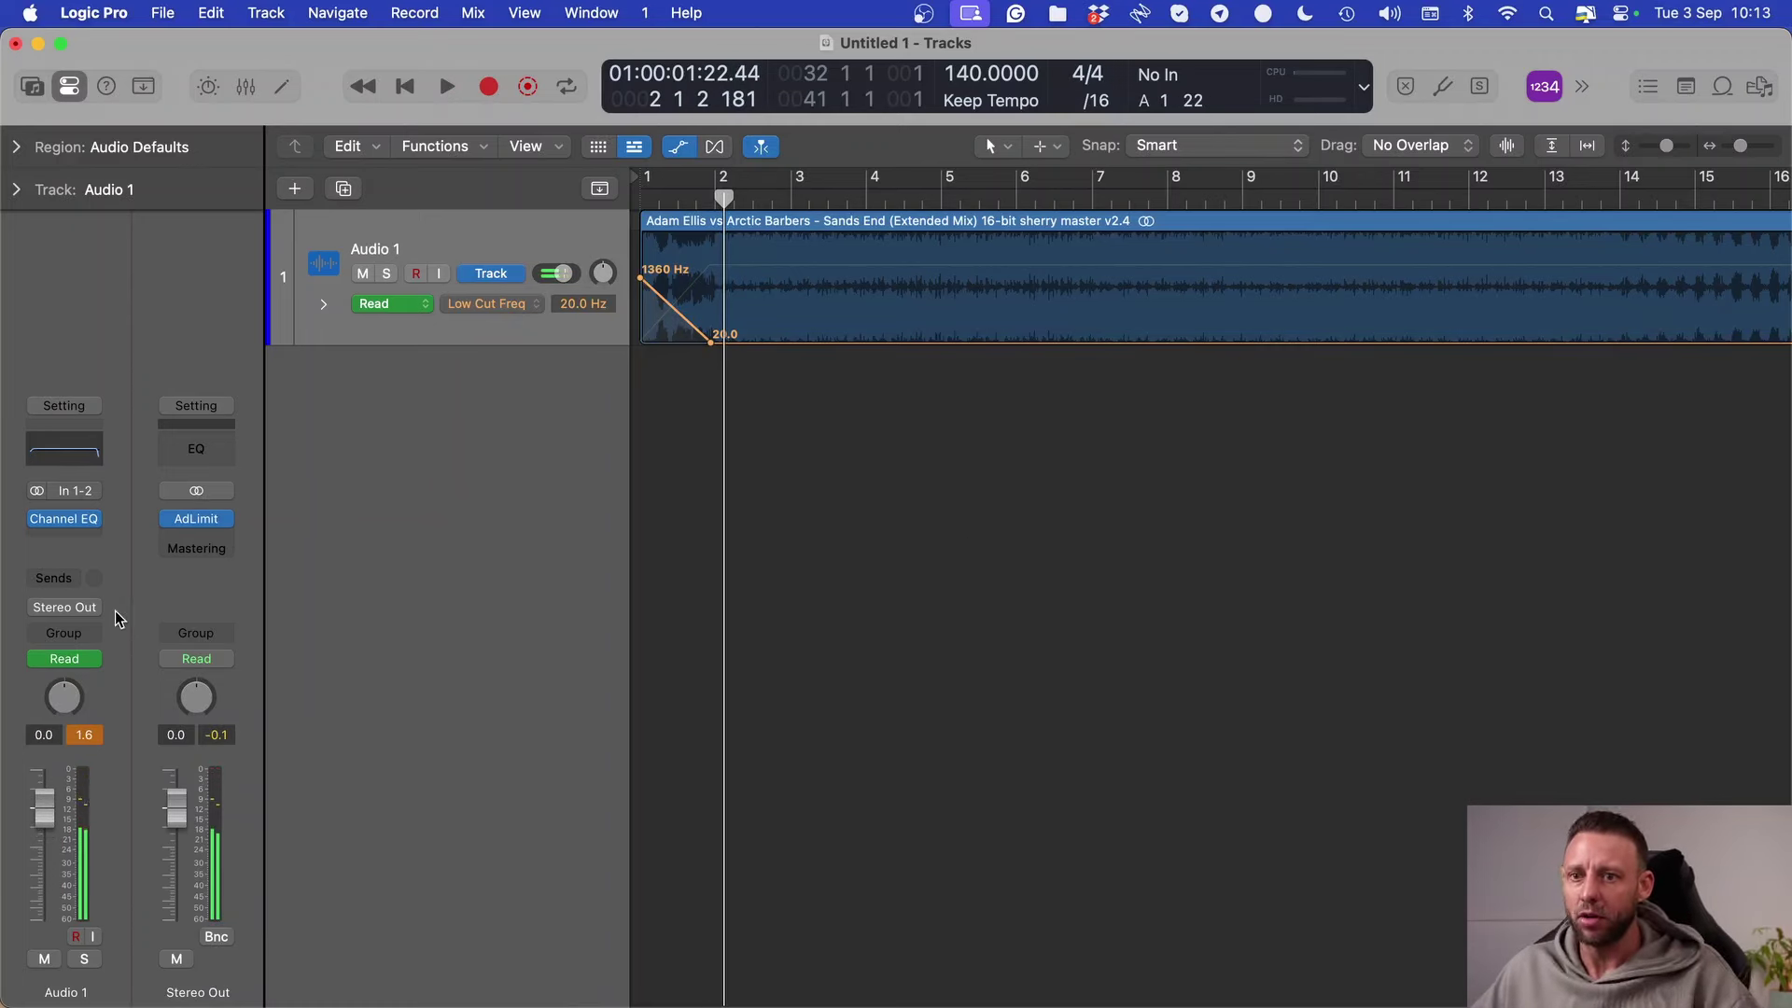
Step: Insert a stereo Adaptive Limiter on Audio 1's next insert slot
click(58, 538)
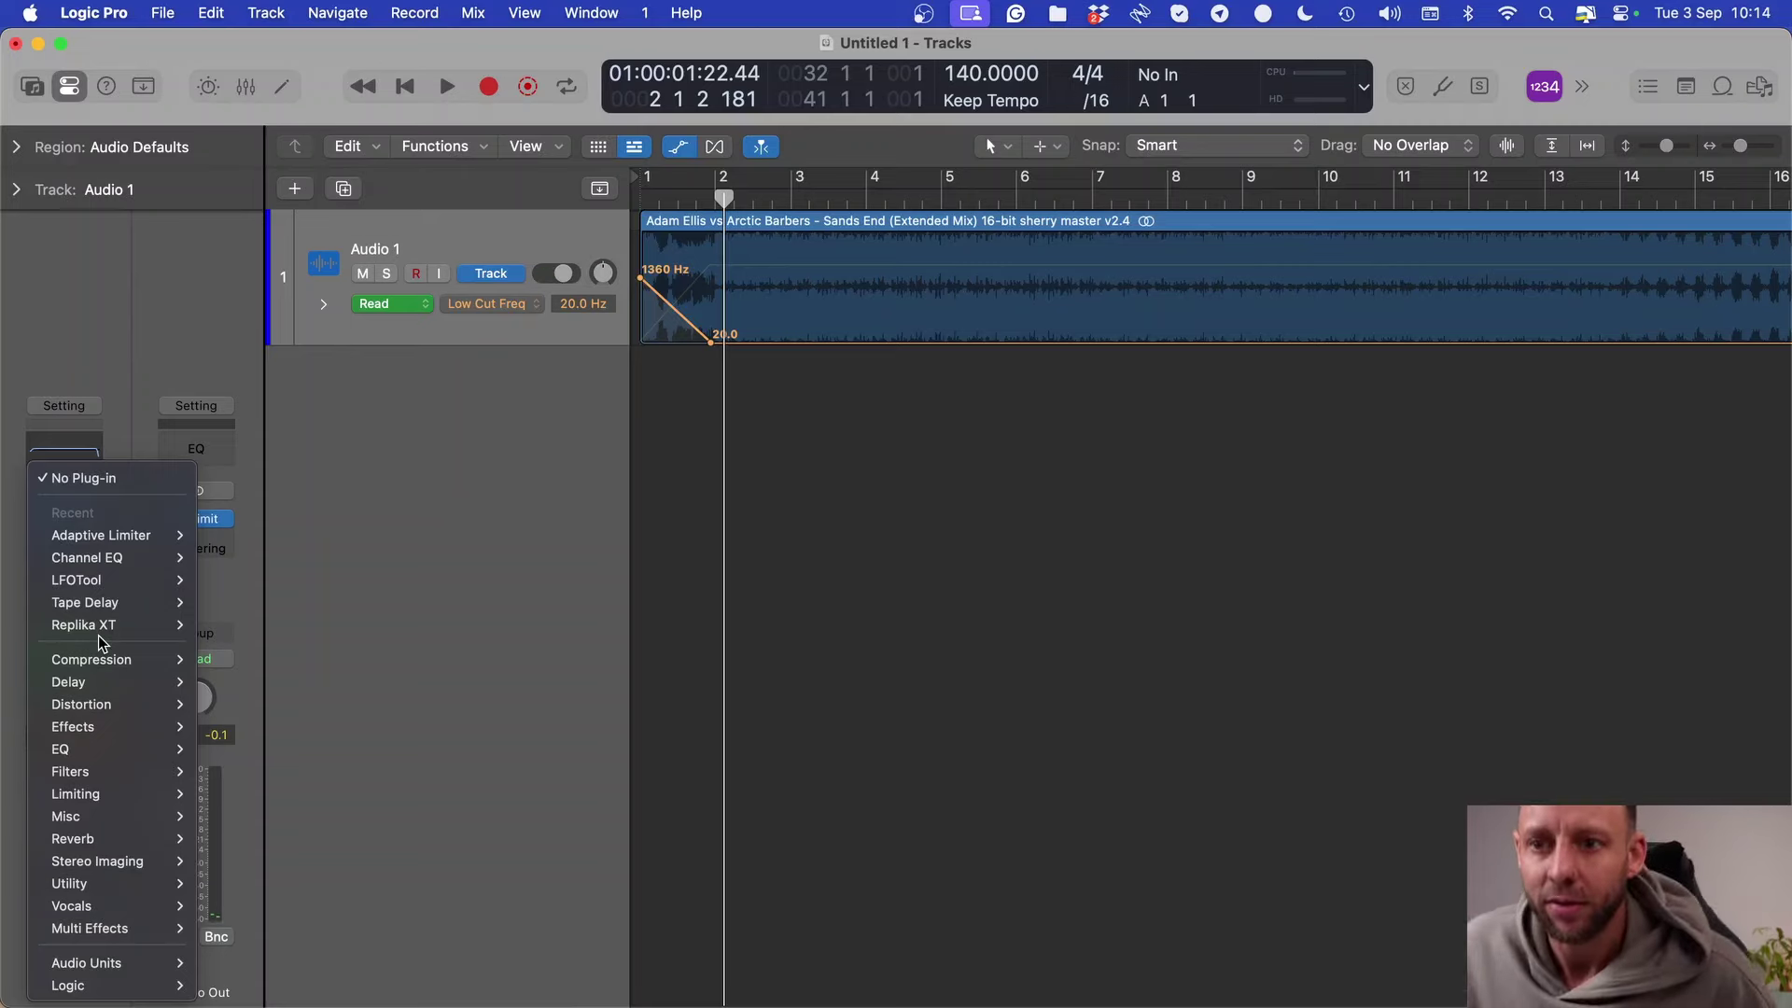
mouse_move(113, 797)
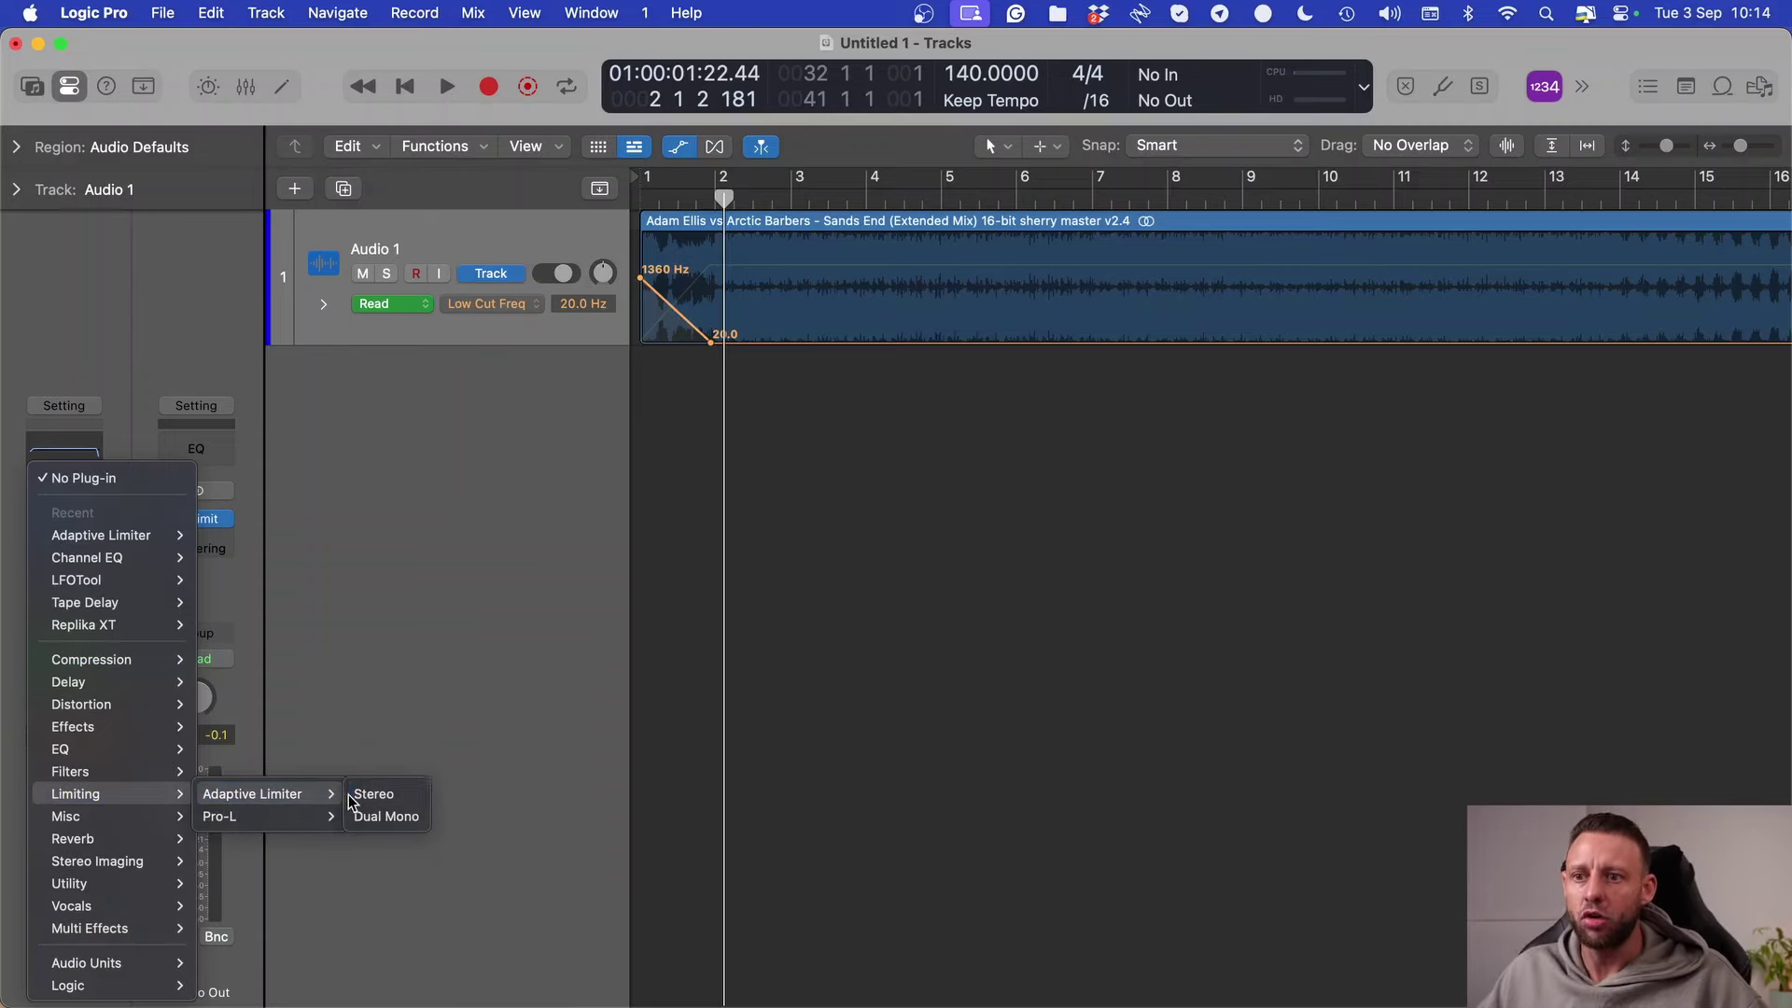
click(355, 795)
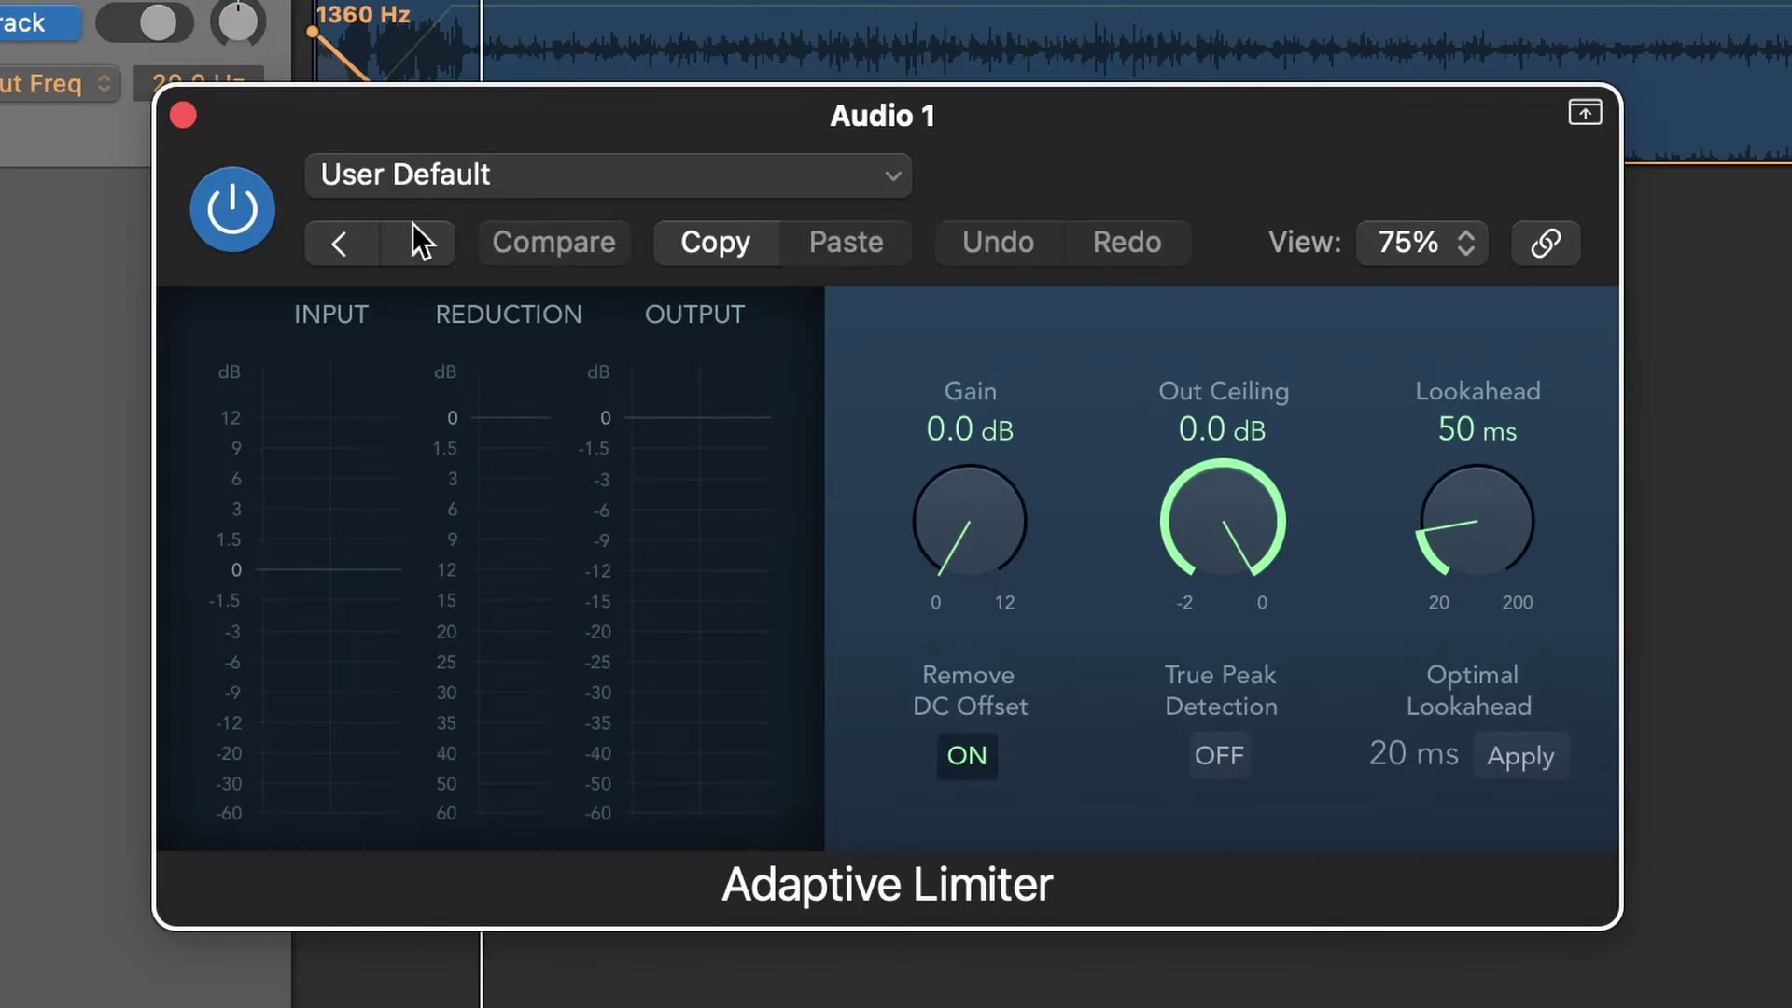
Step: Set the Audio 1 Adaptive Limiter's output ceiling to -0.1 dB
click(183, 115)
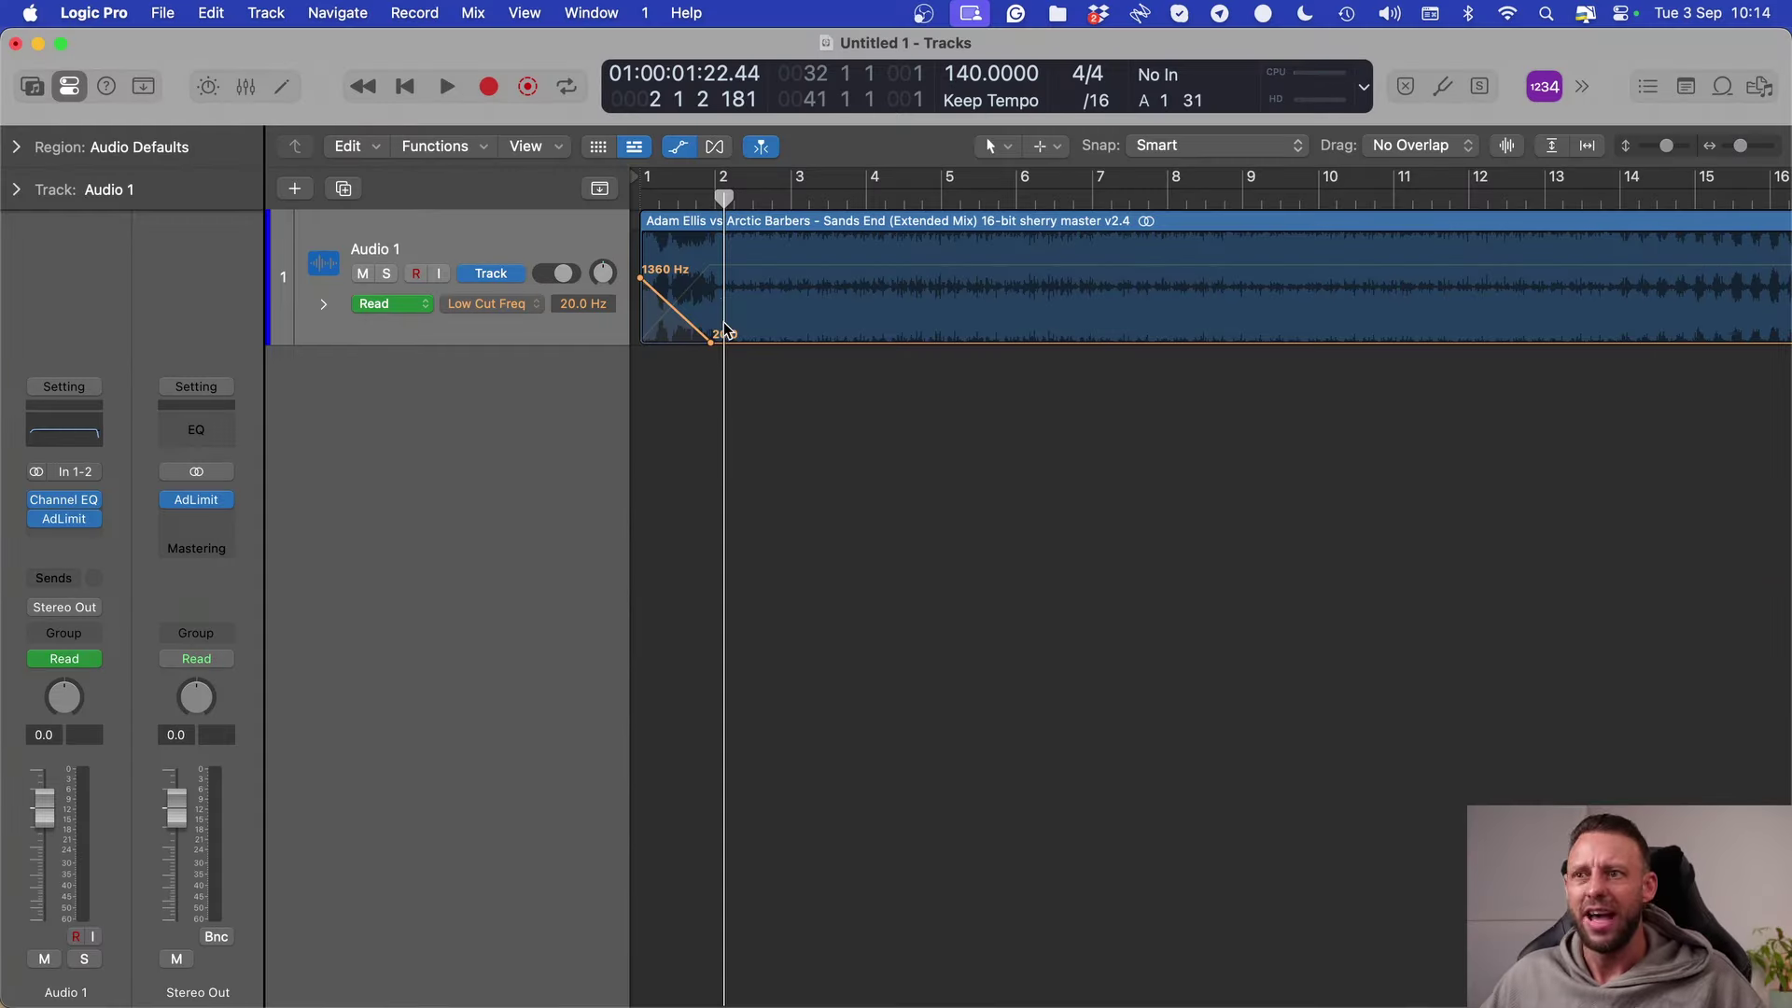
key(Return)
key(space)
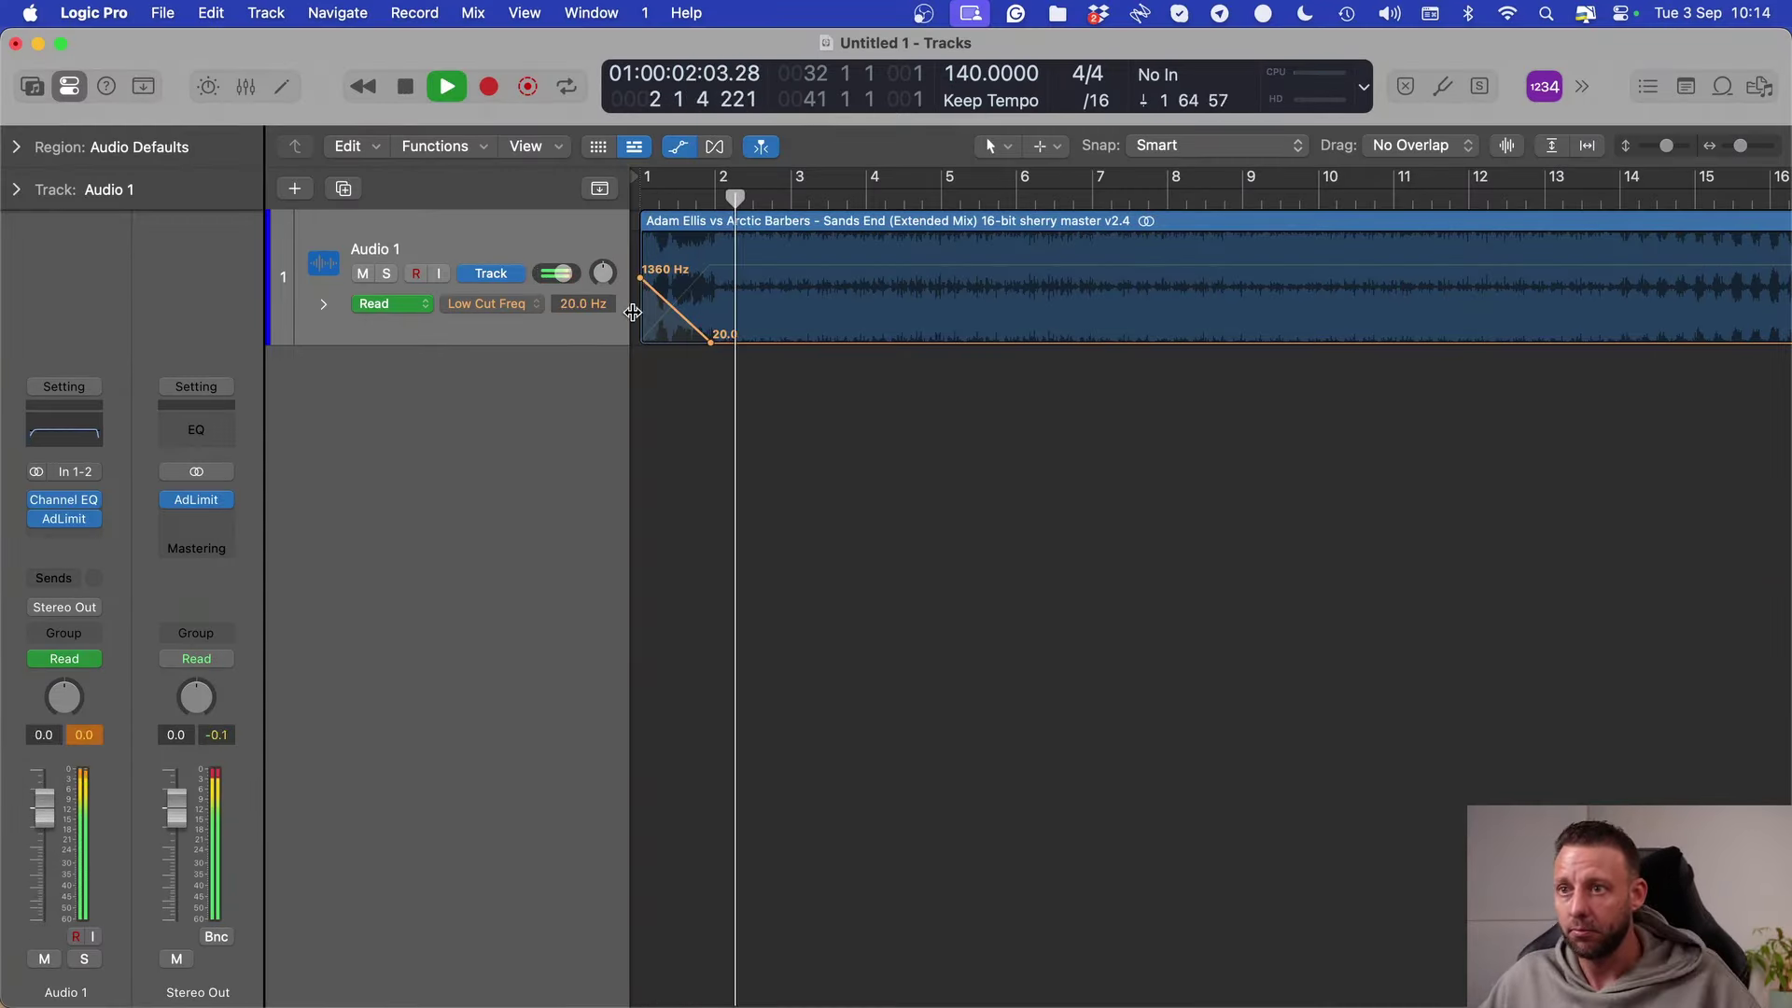
scroll(740, 334, up, 5)
scroll(727, 331, left, 3)
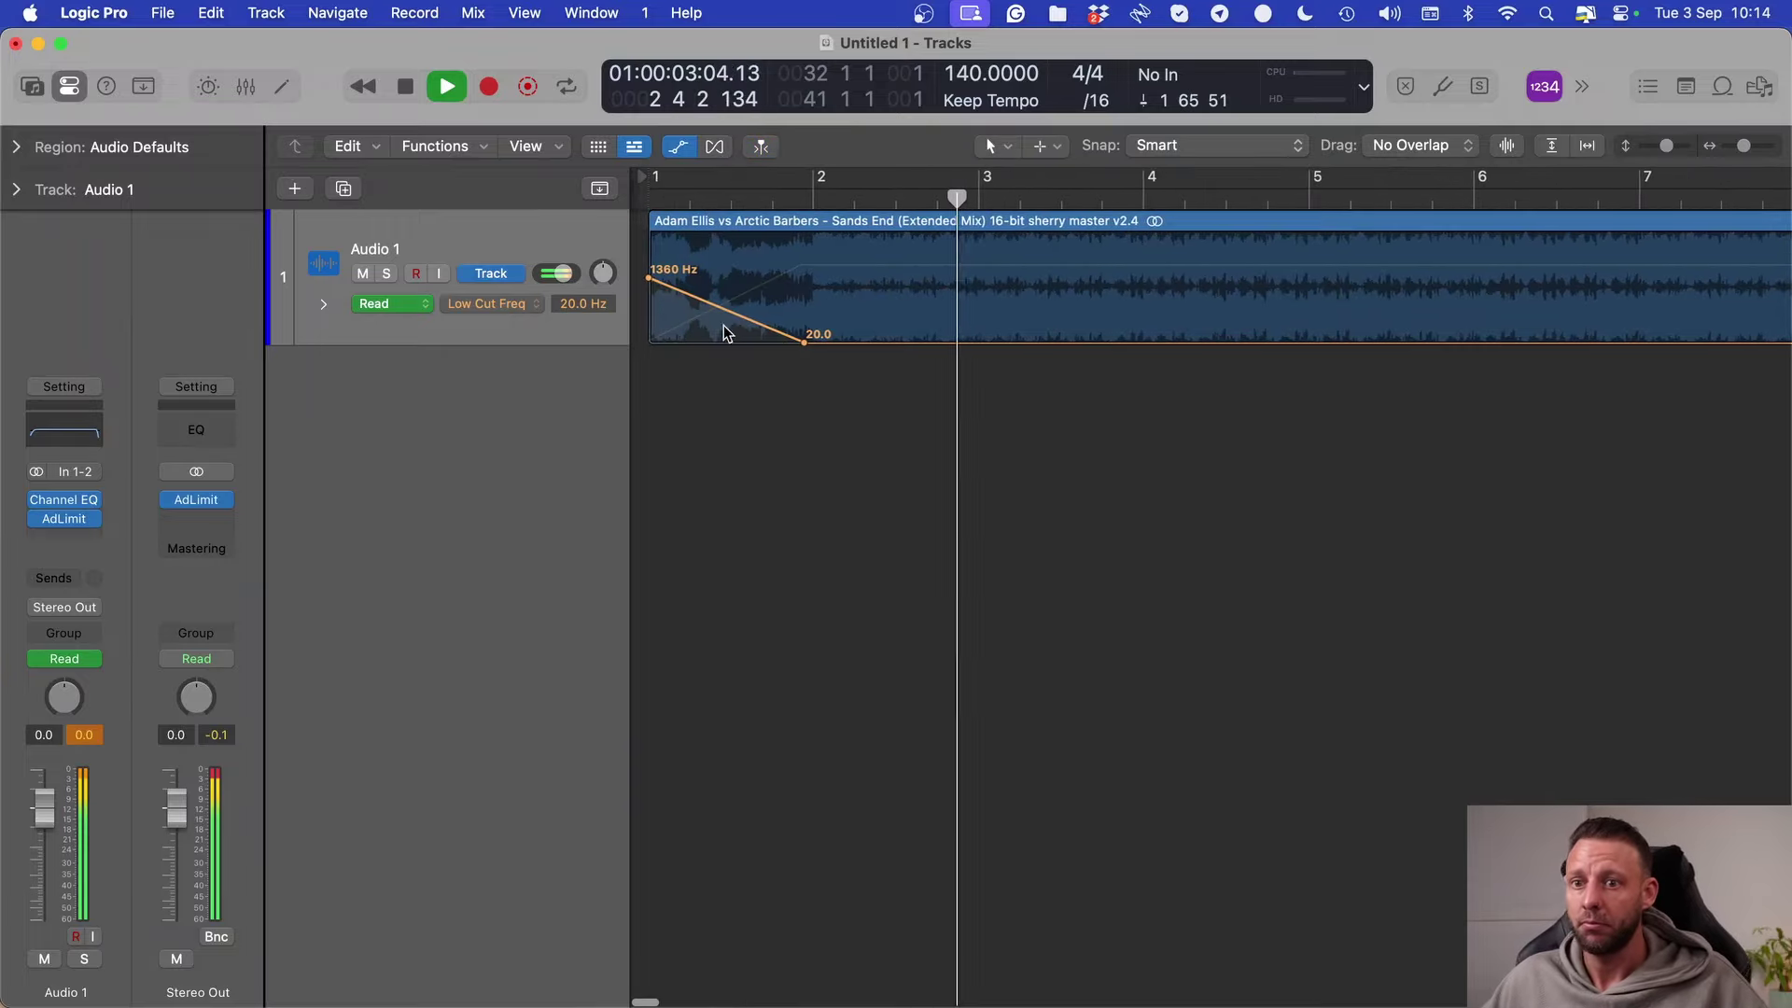
click(63, 518)
click(1104, 535)
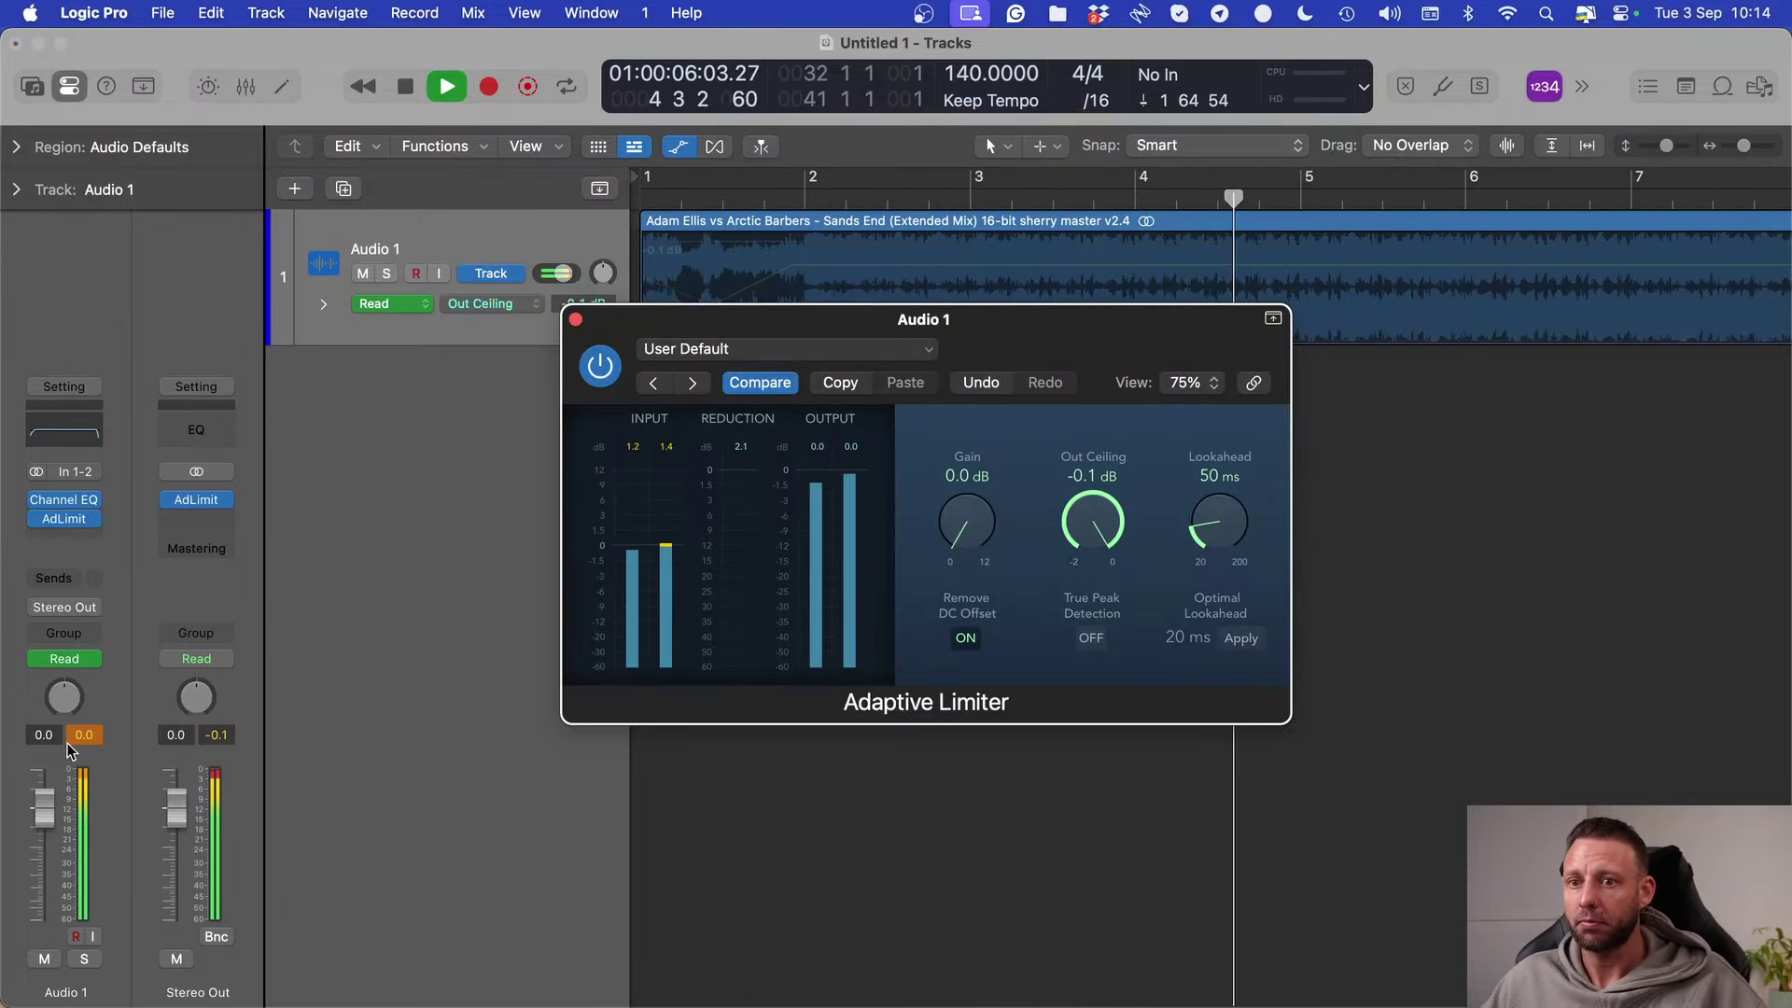
key(v)
key(Return)
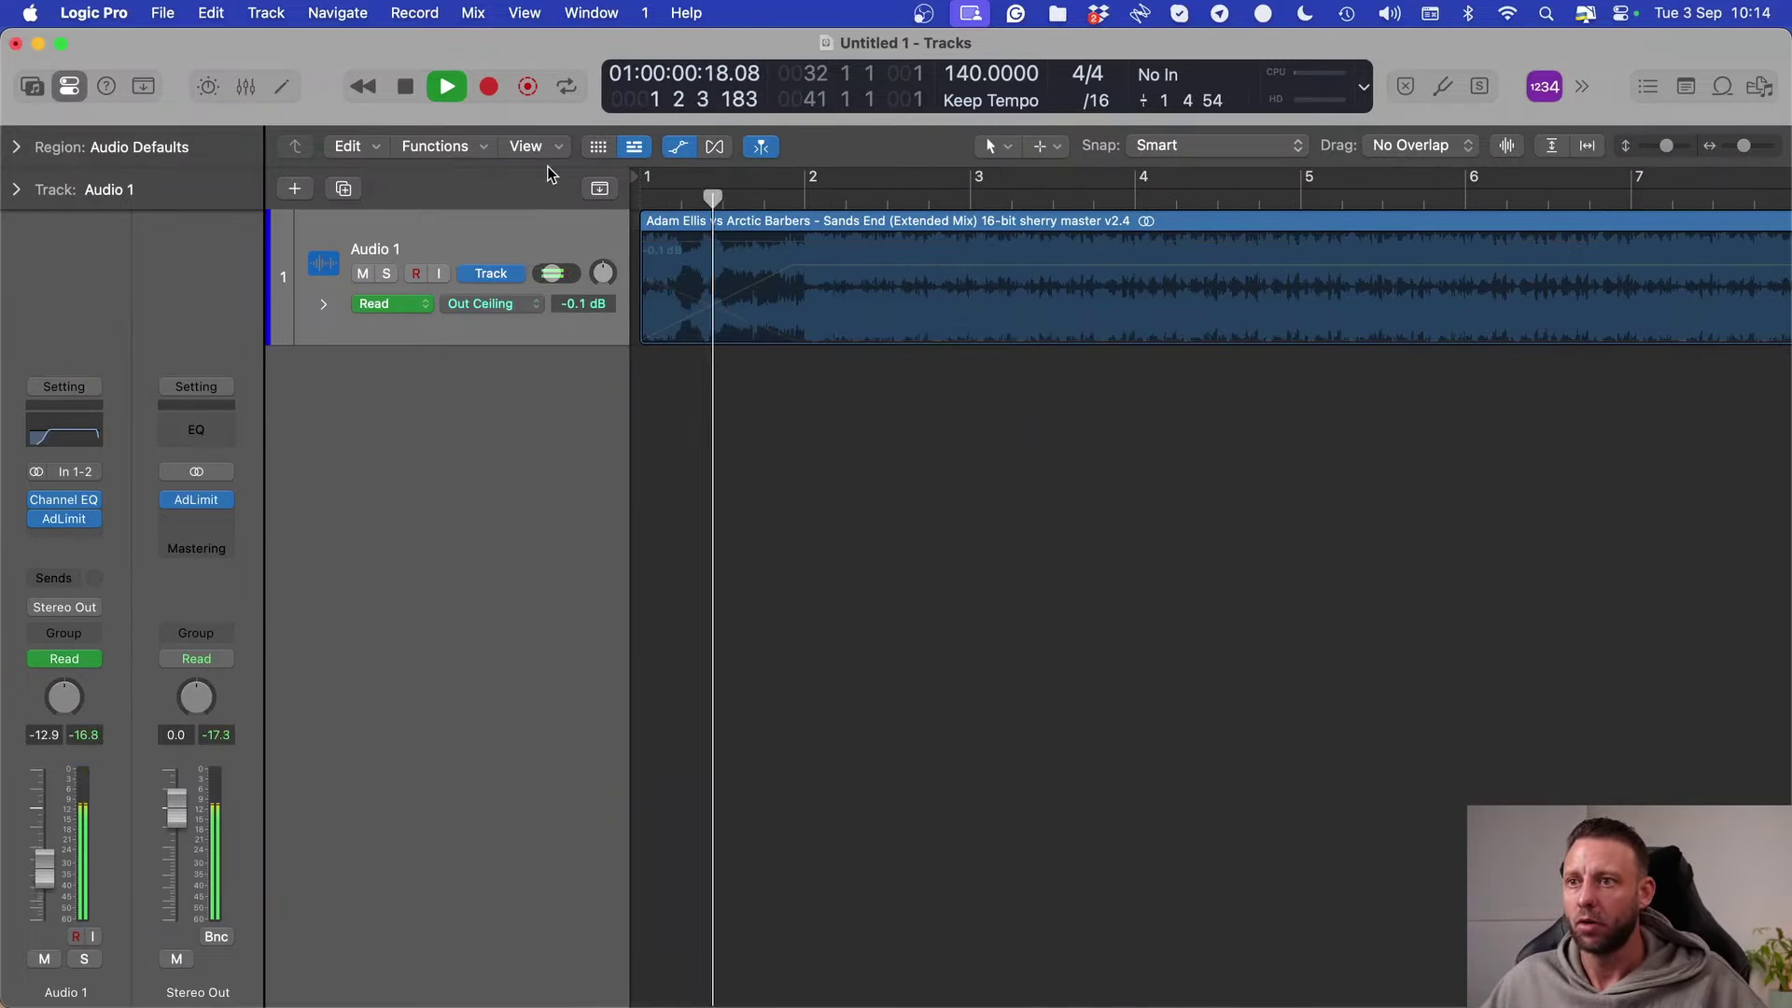
key(space)
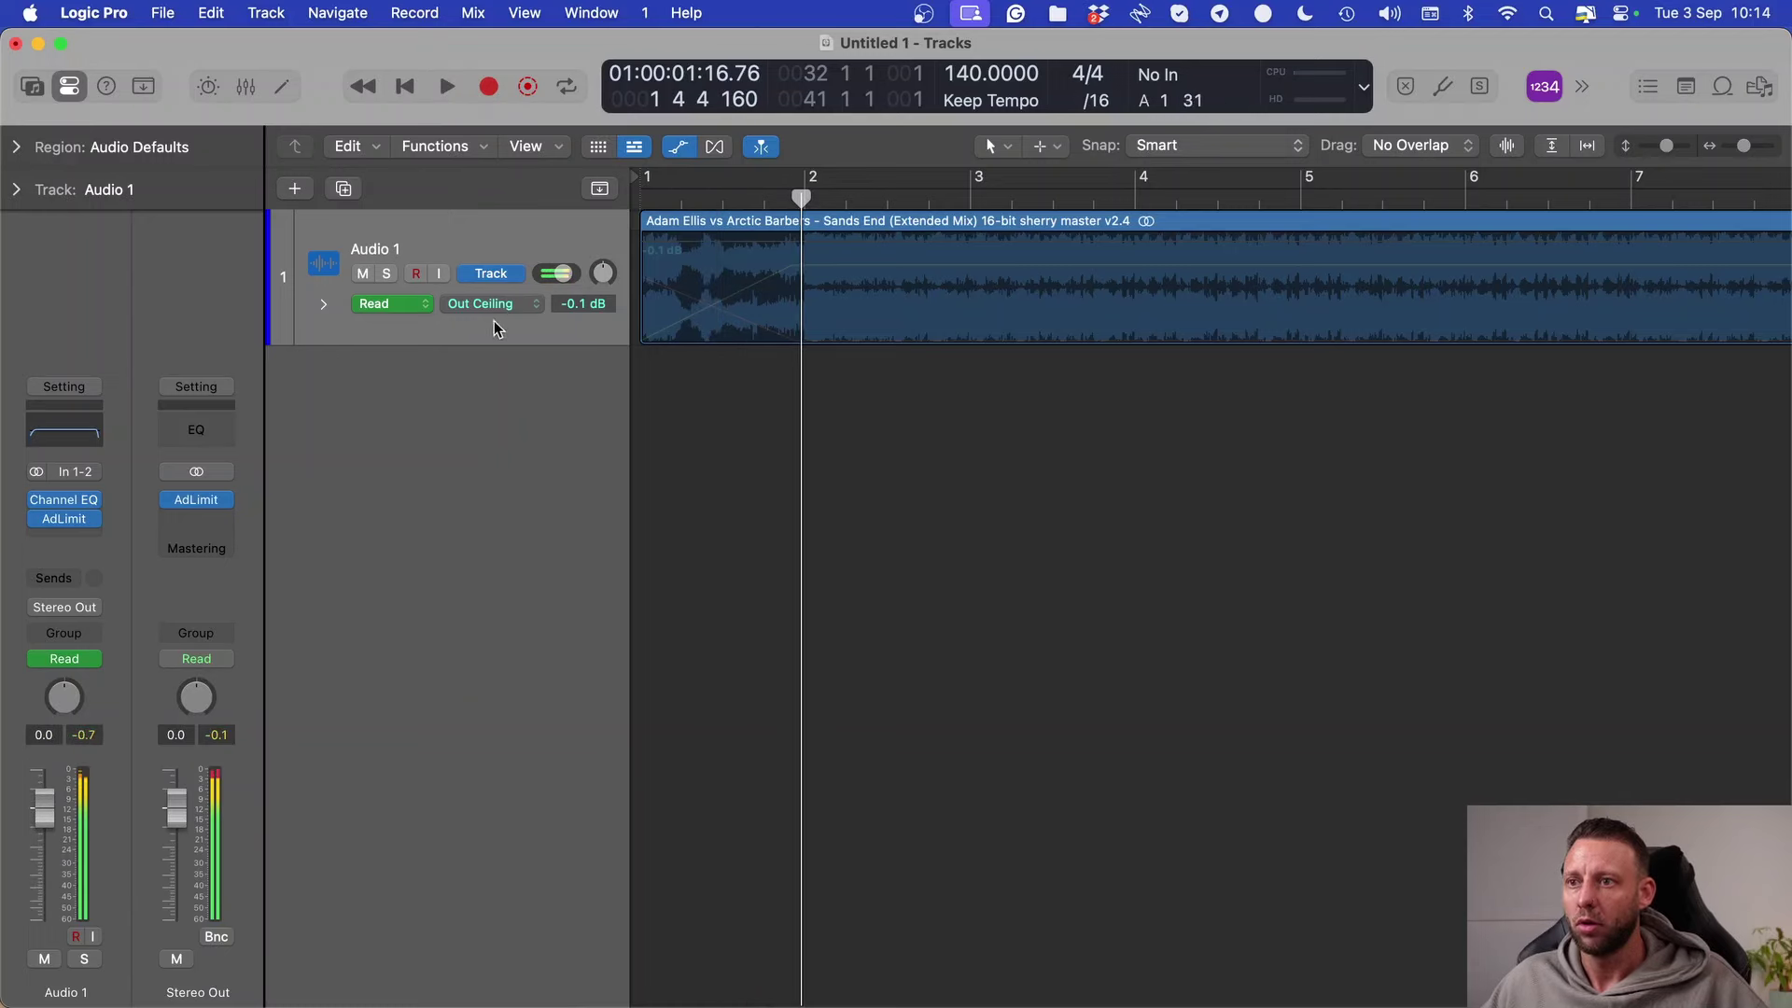
Step: Set the High Cut Freq automation to start at 187 Hz and play the sweep
click(79, 425)
key(v)
key(a)
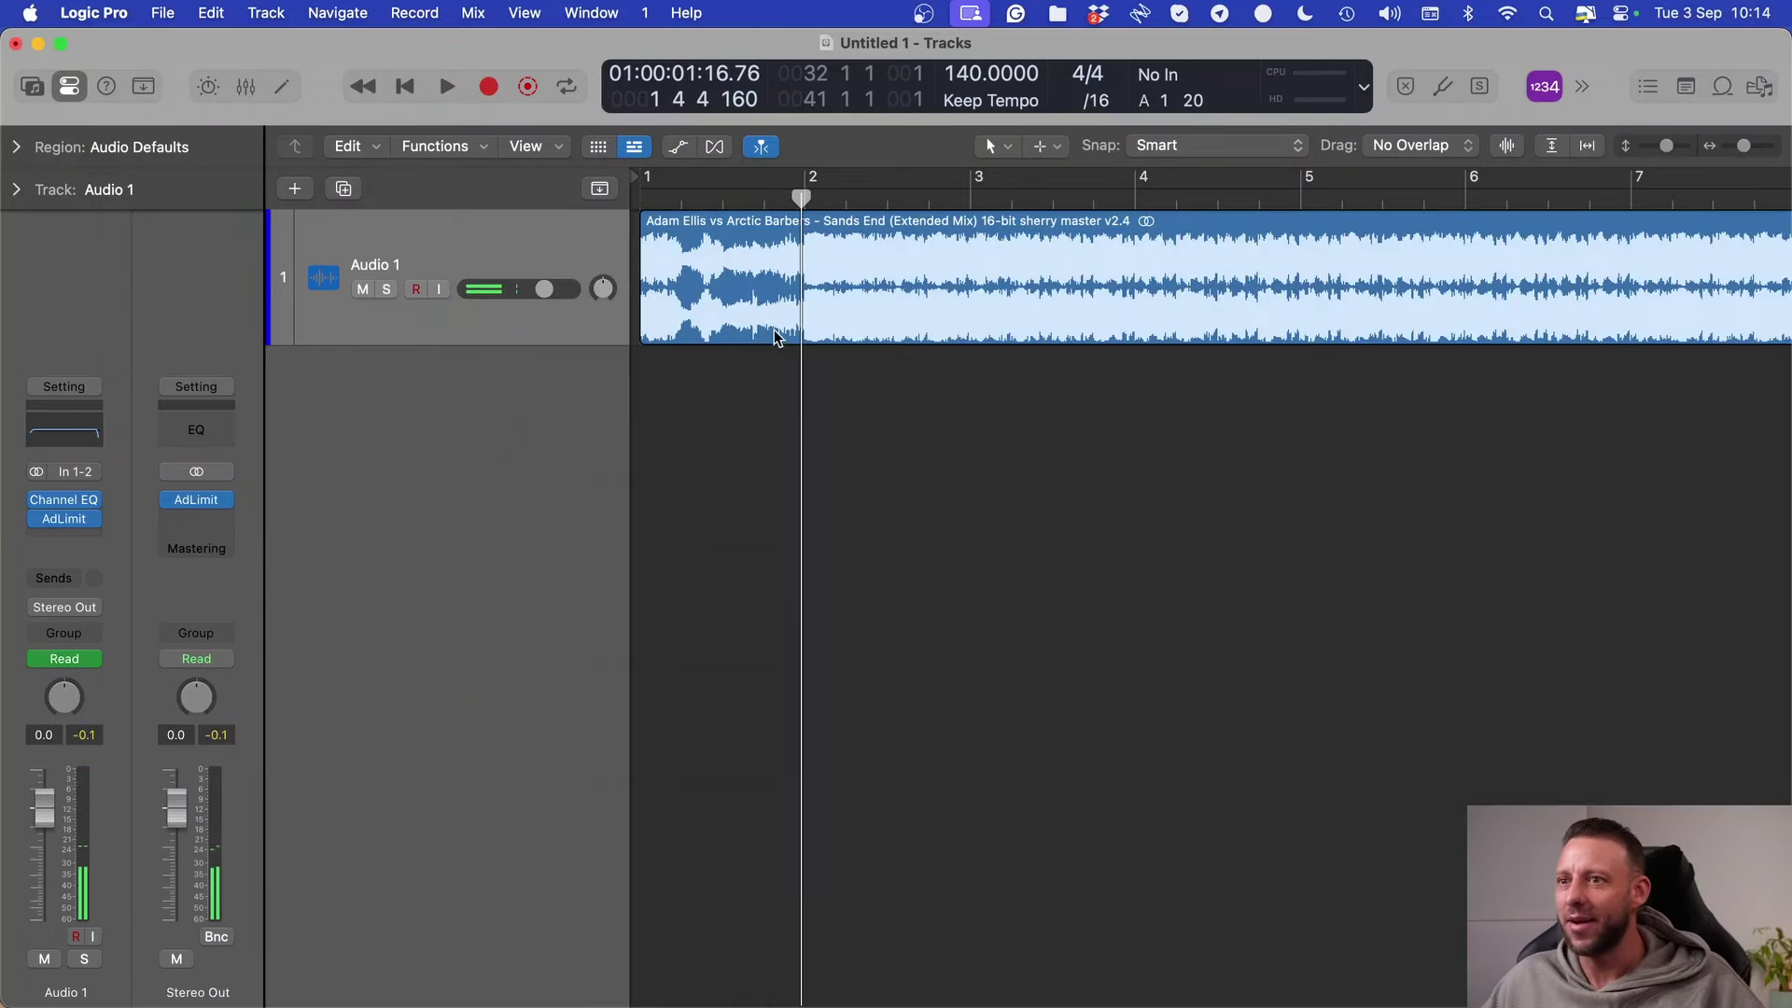
key(a)
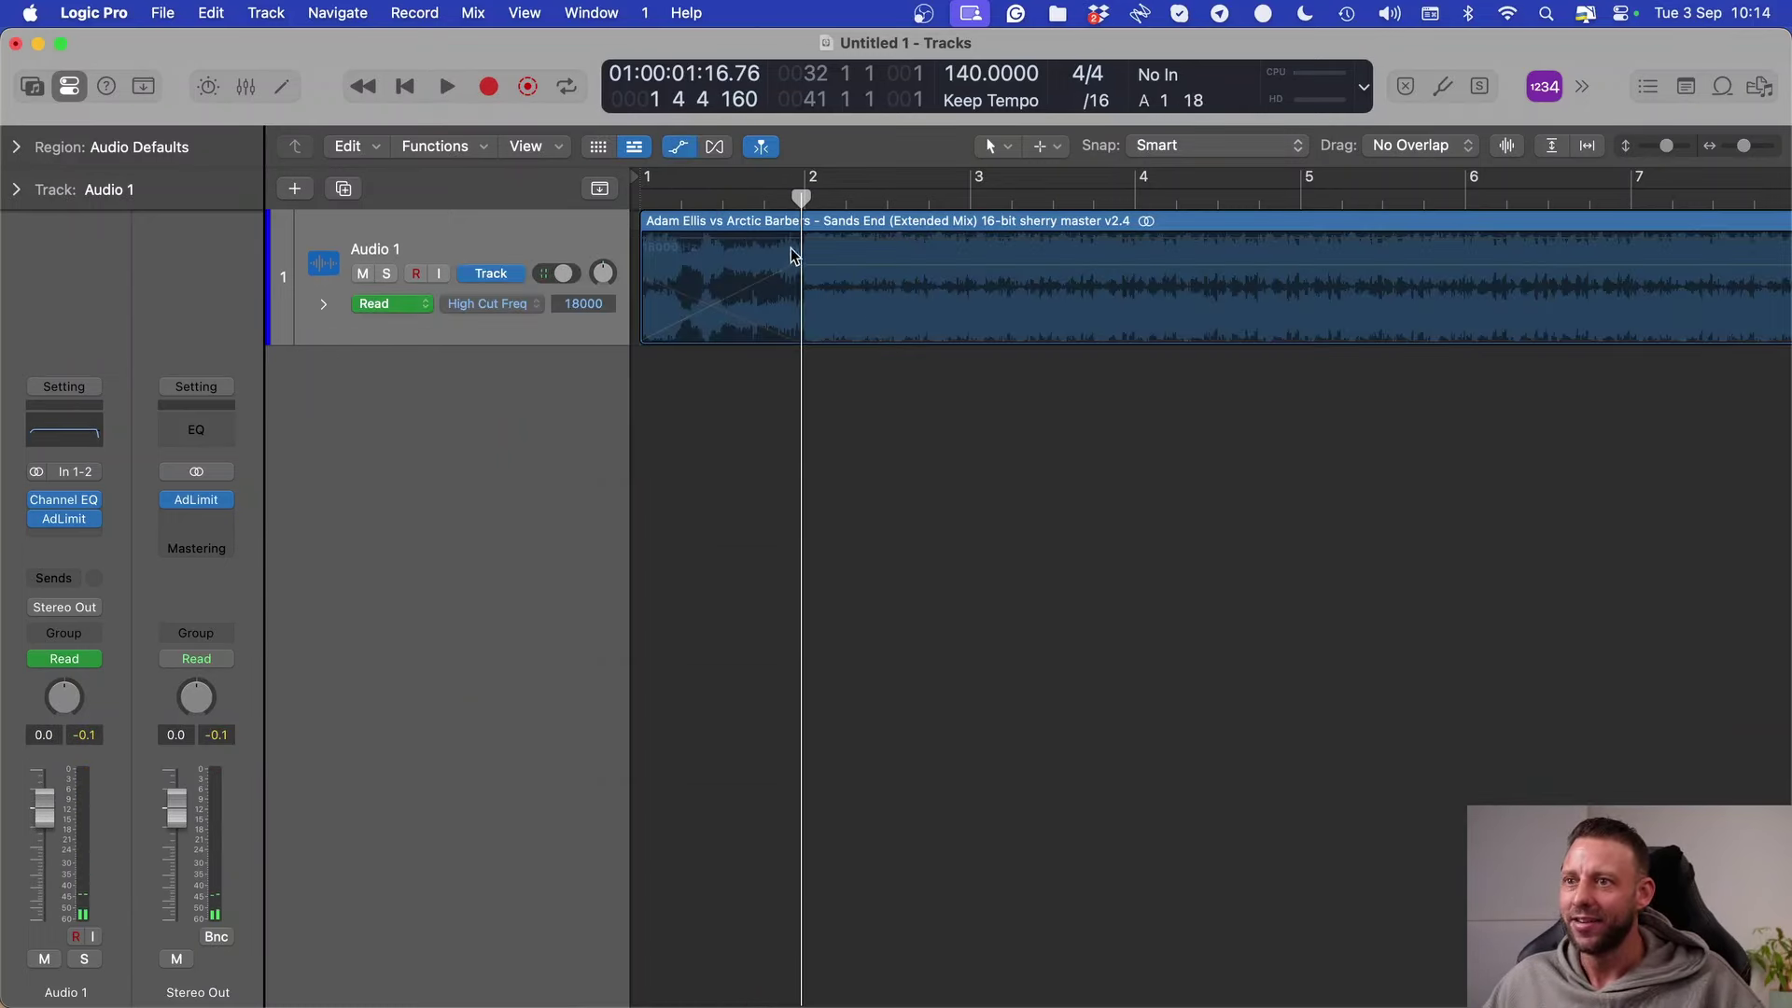
drag(653, 240, 649, 318)
key(Return)
key(space)
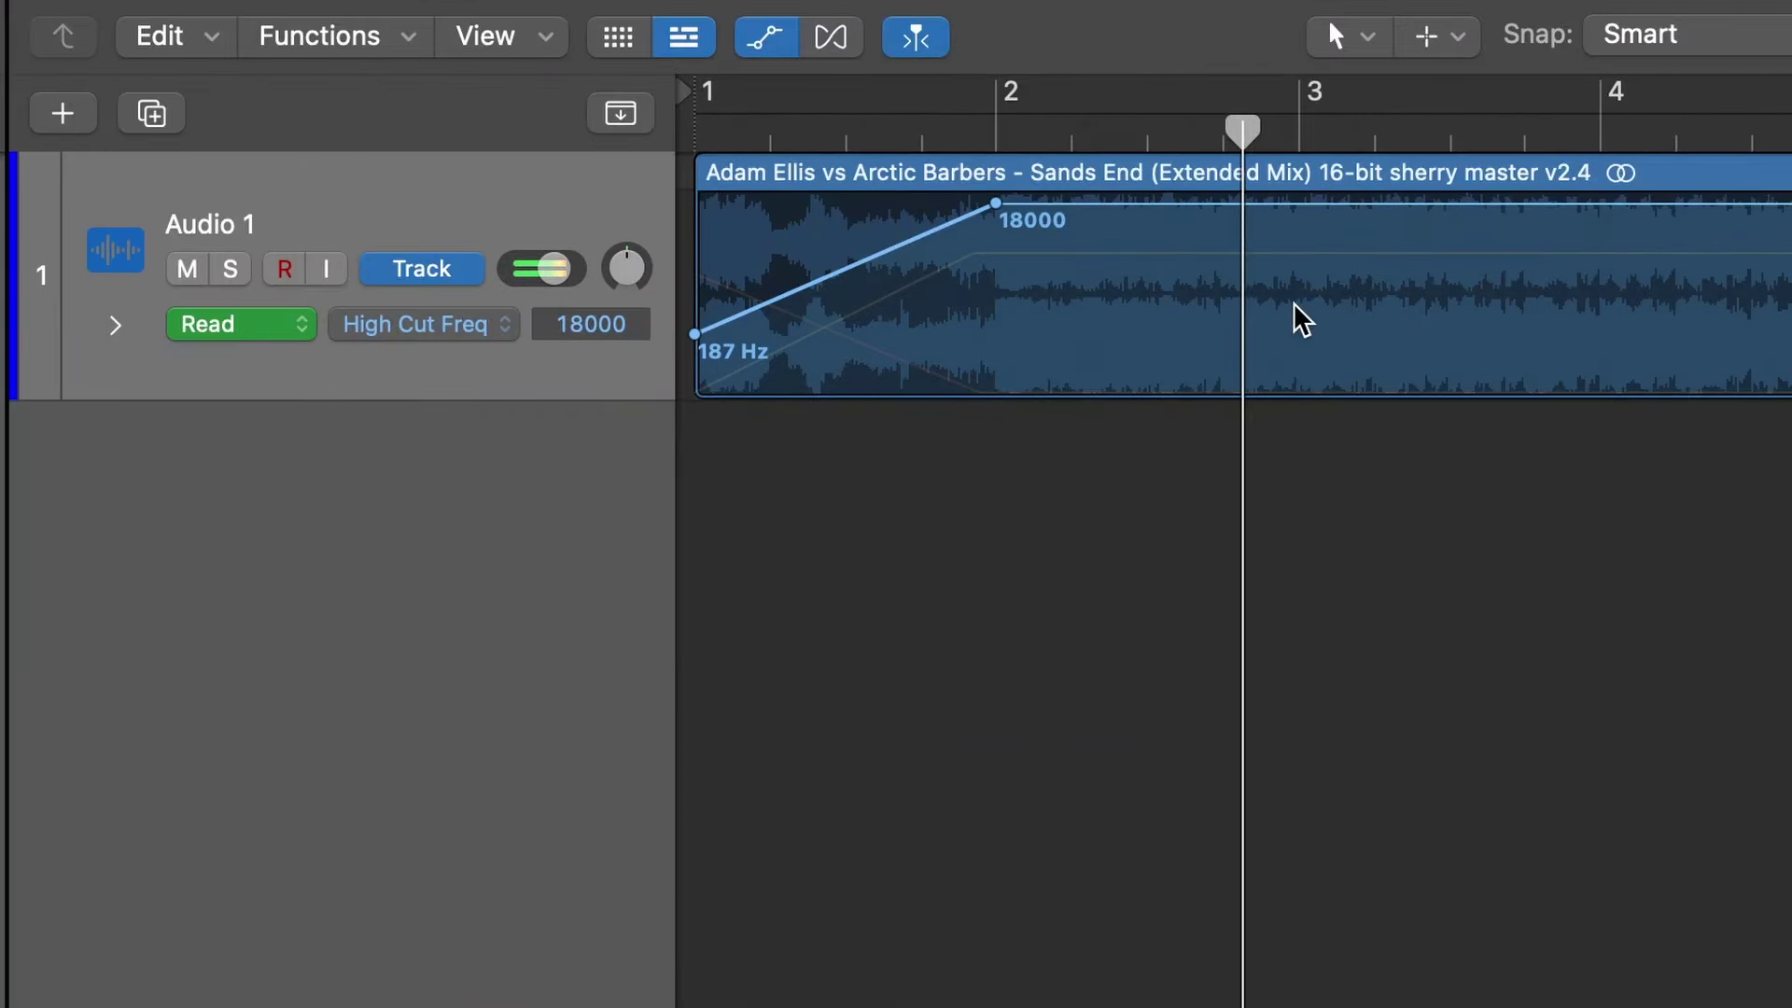
Step: Hide the automation lanes, make the track taller, and start playback from about bar 12
key(a)
scroll(1400, 362, down, 10)
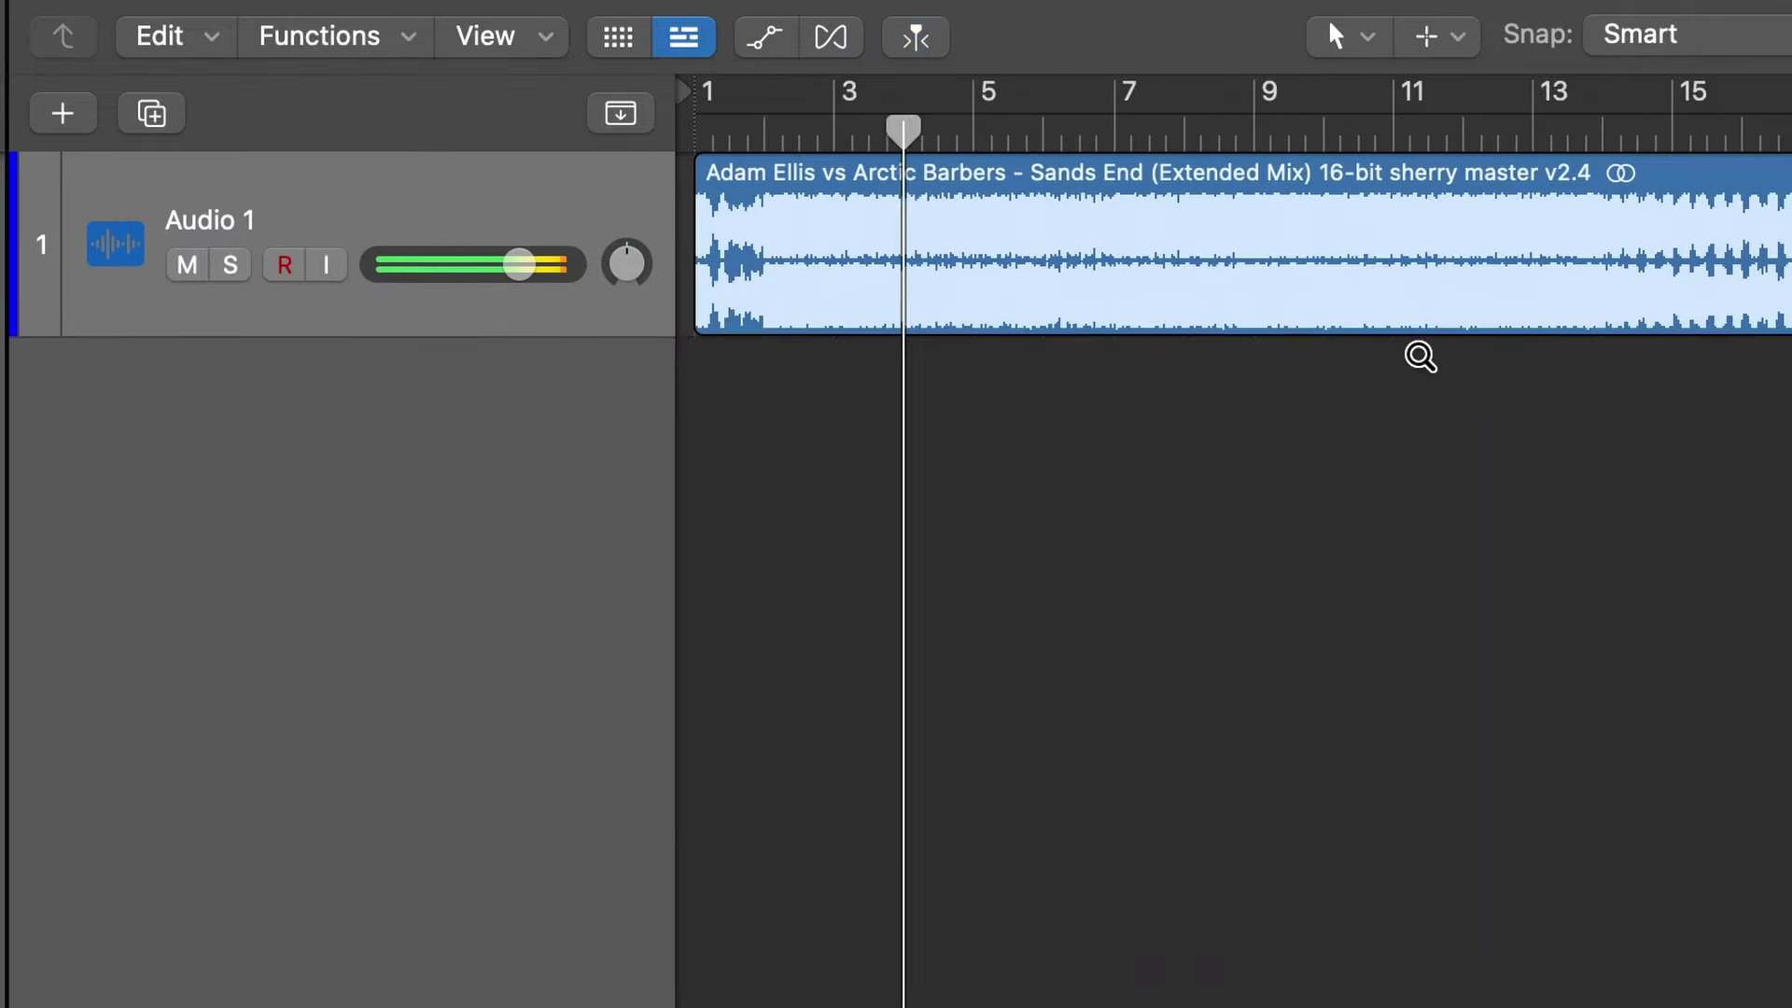
scroll(1732, 133, down, 10)
click(1566, 200)
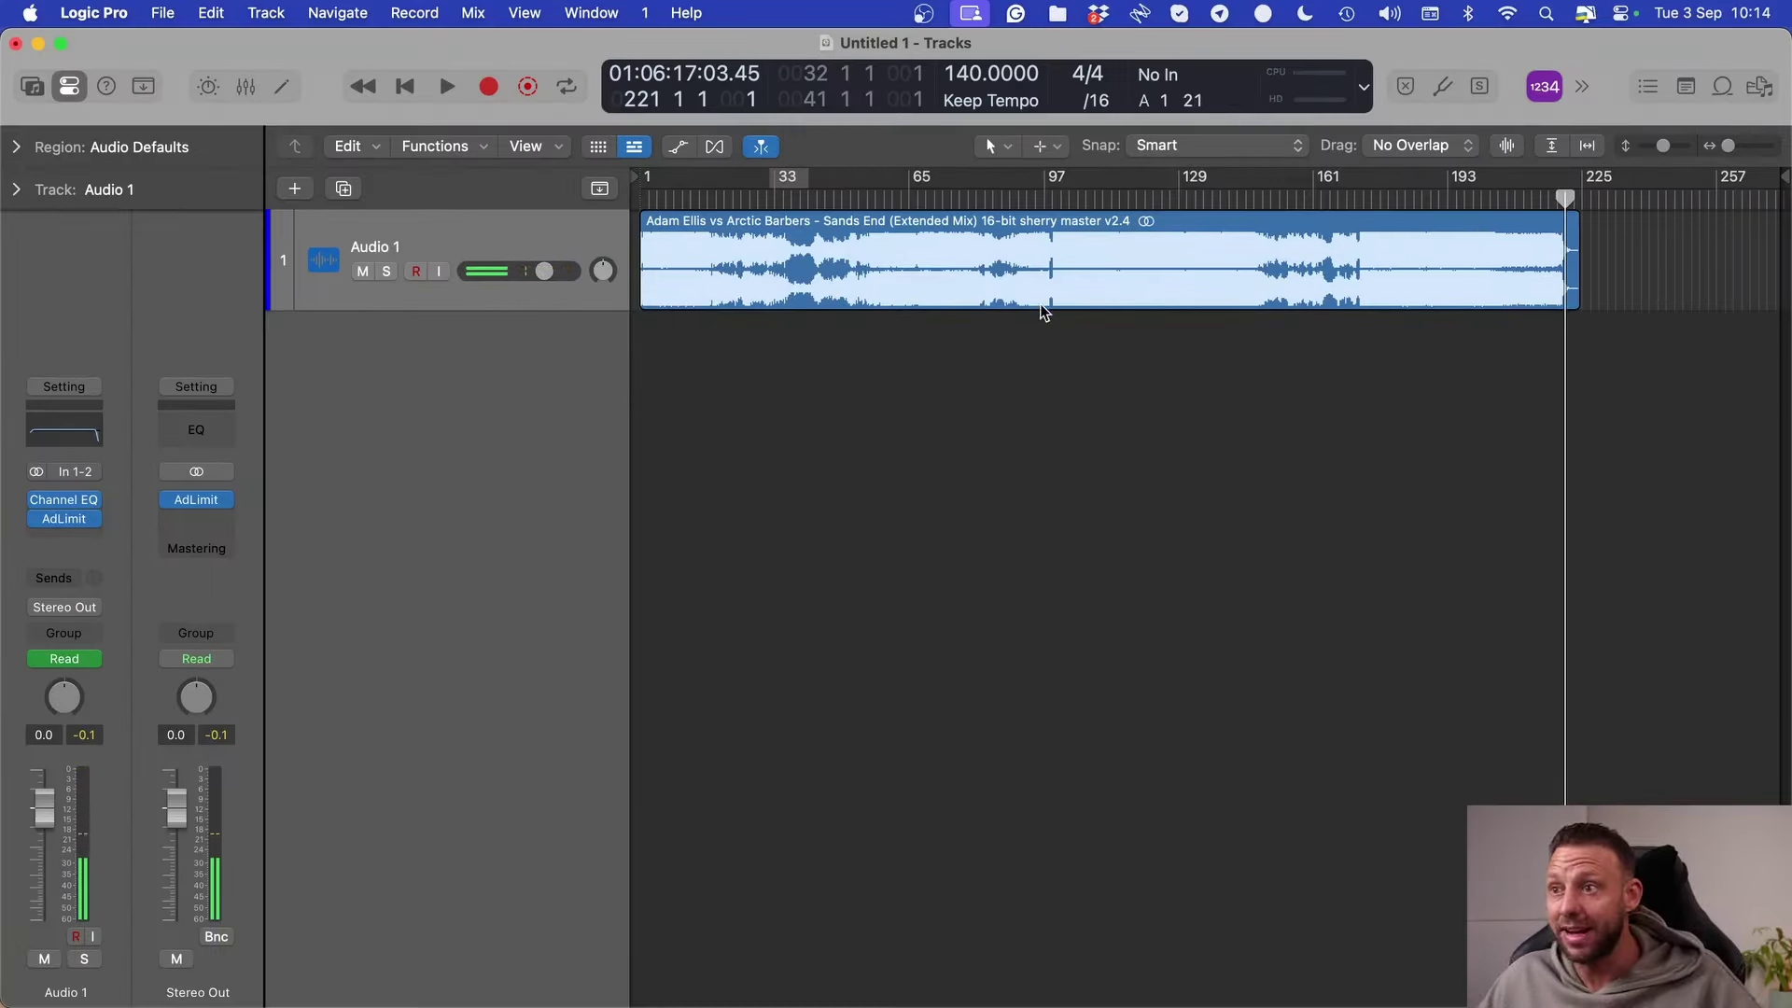
key(super+Down)
key(super+Right)
key(super+Right)
key(super+Right)
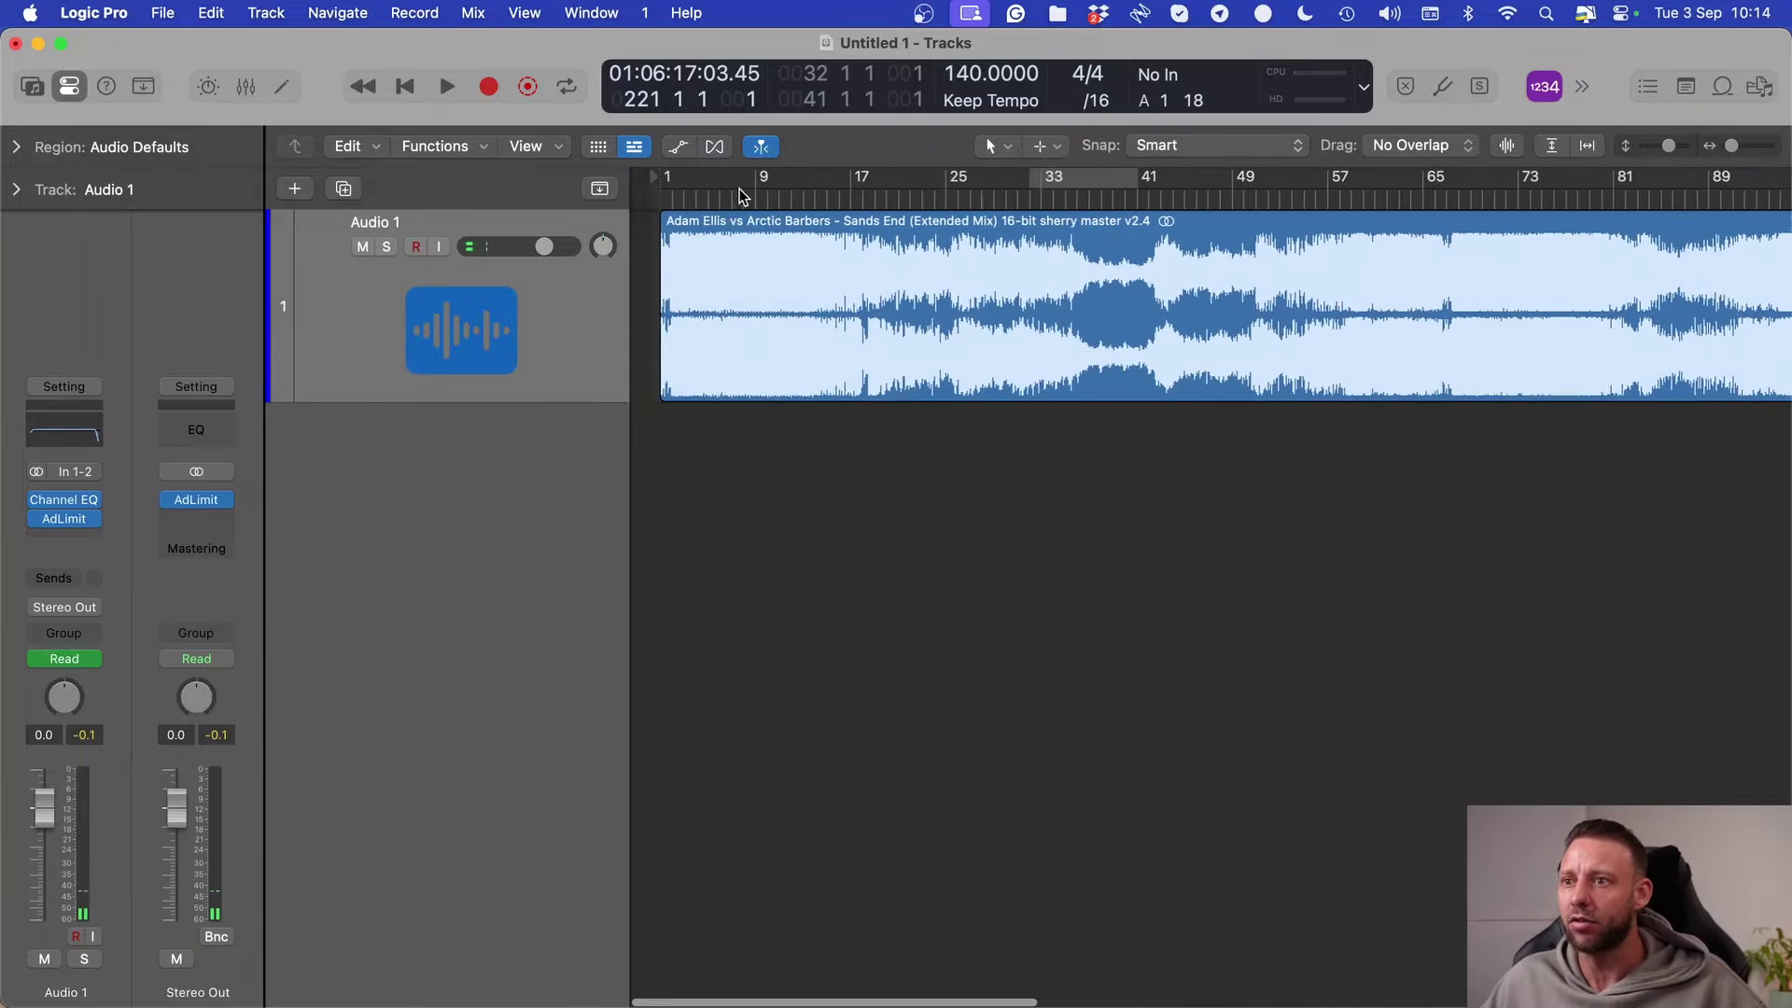
click(793, 191)
key(space)
Step: Zoom in on bars 15–35 and split the audio region at bar 18 with the Scissors tool
key(super+Right)
key(super+Right)
key(super+Right)
key(super+Right)
scroll(932, 348, right, 3)
scroll(1111, 368, left, 8)
scroll(1152, 328, right, 5)
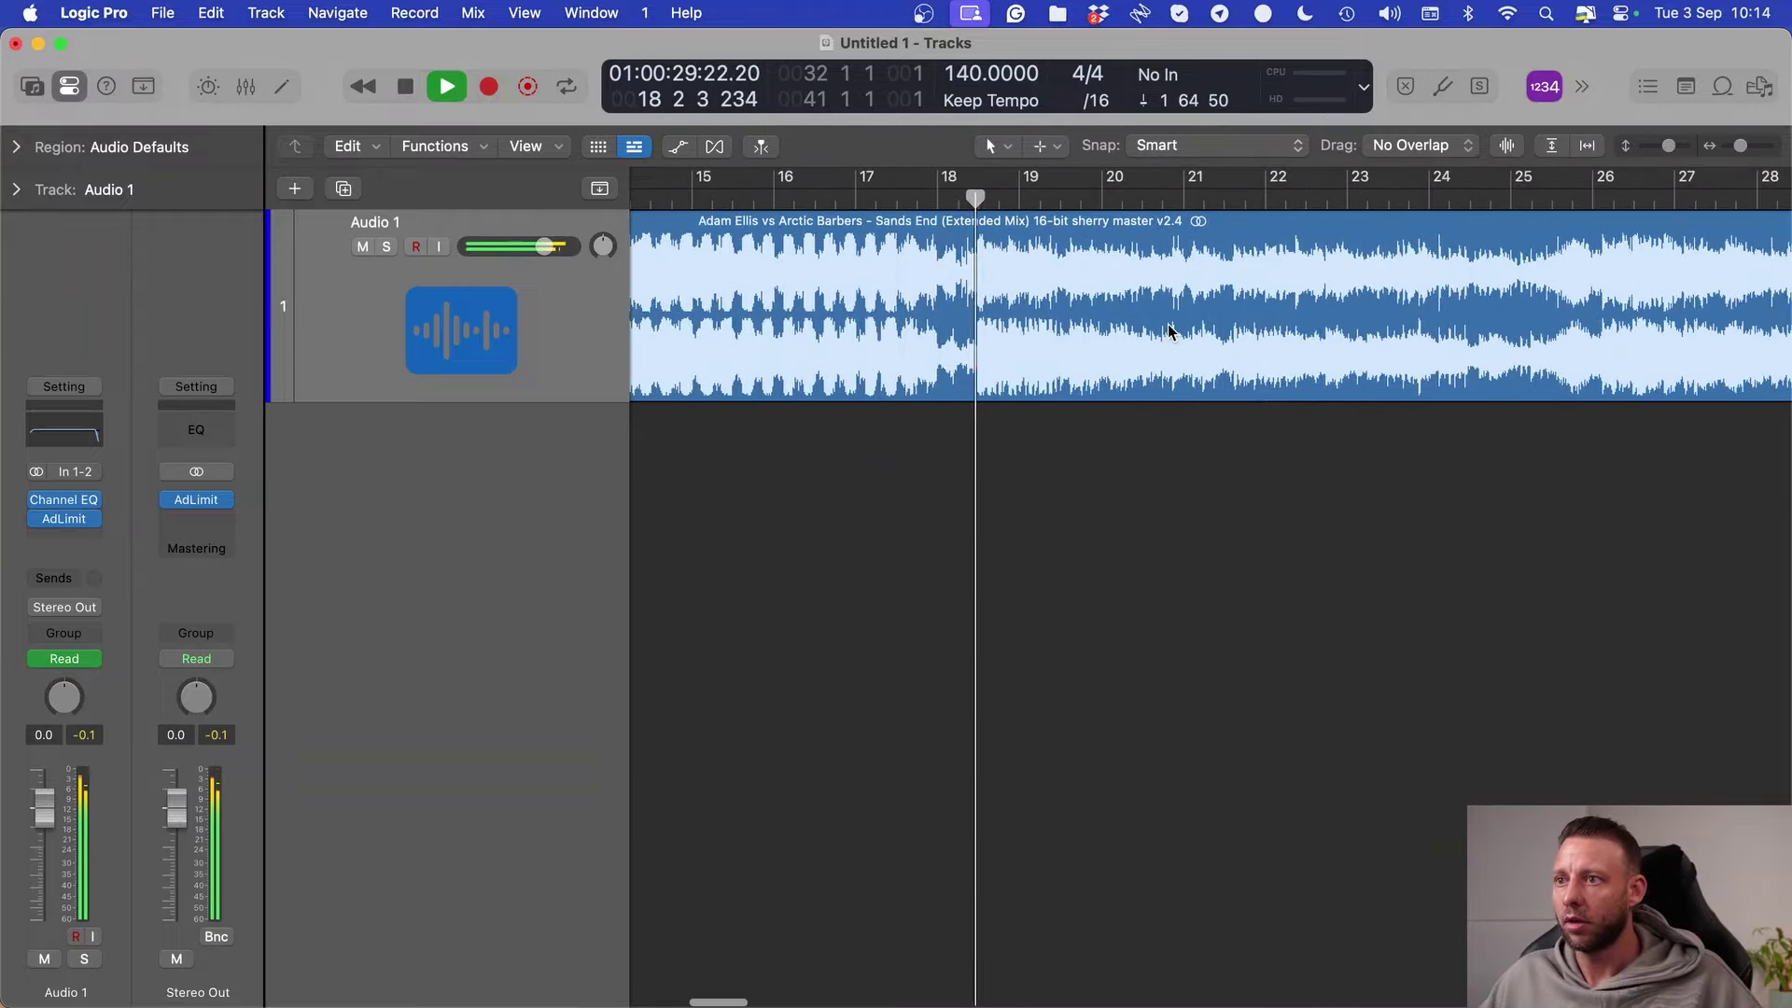
key(t)
key(i)
click(947, 322)
Step: Return to the Pointer tool, stop playback, and zoom in on the split near bar 18
key(super+Left)
key(super+Left)
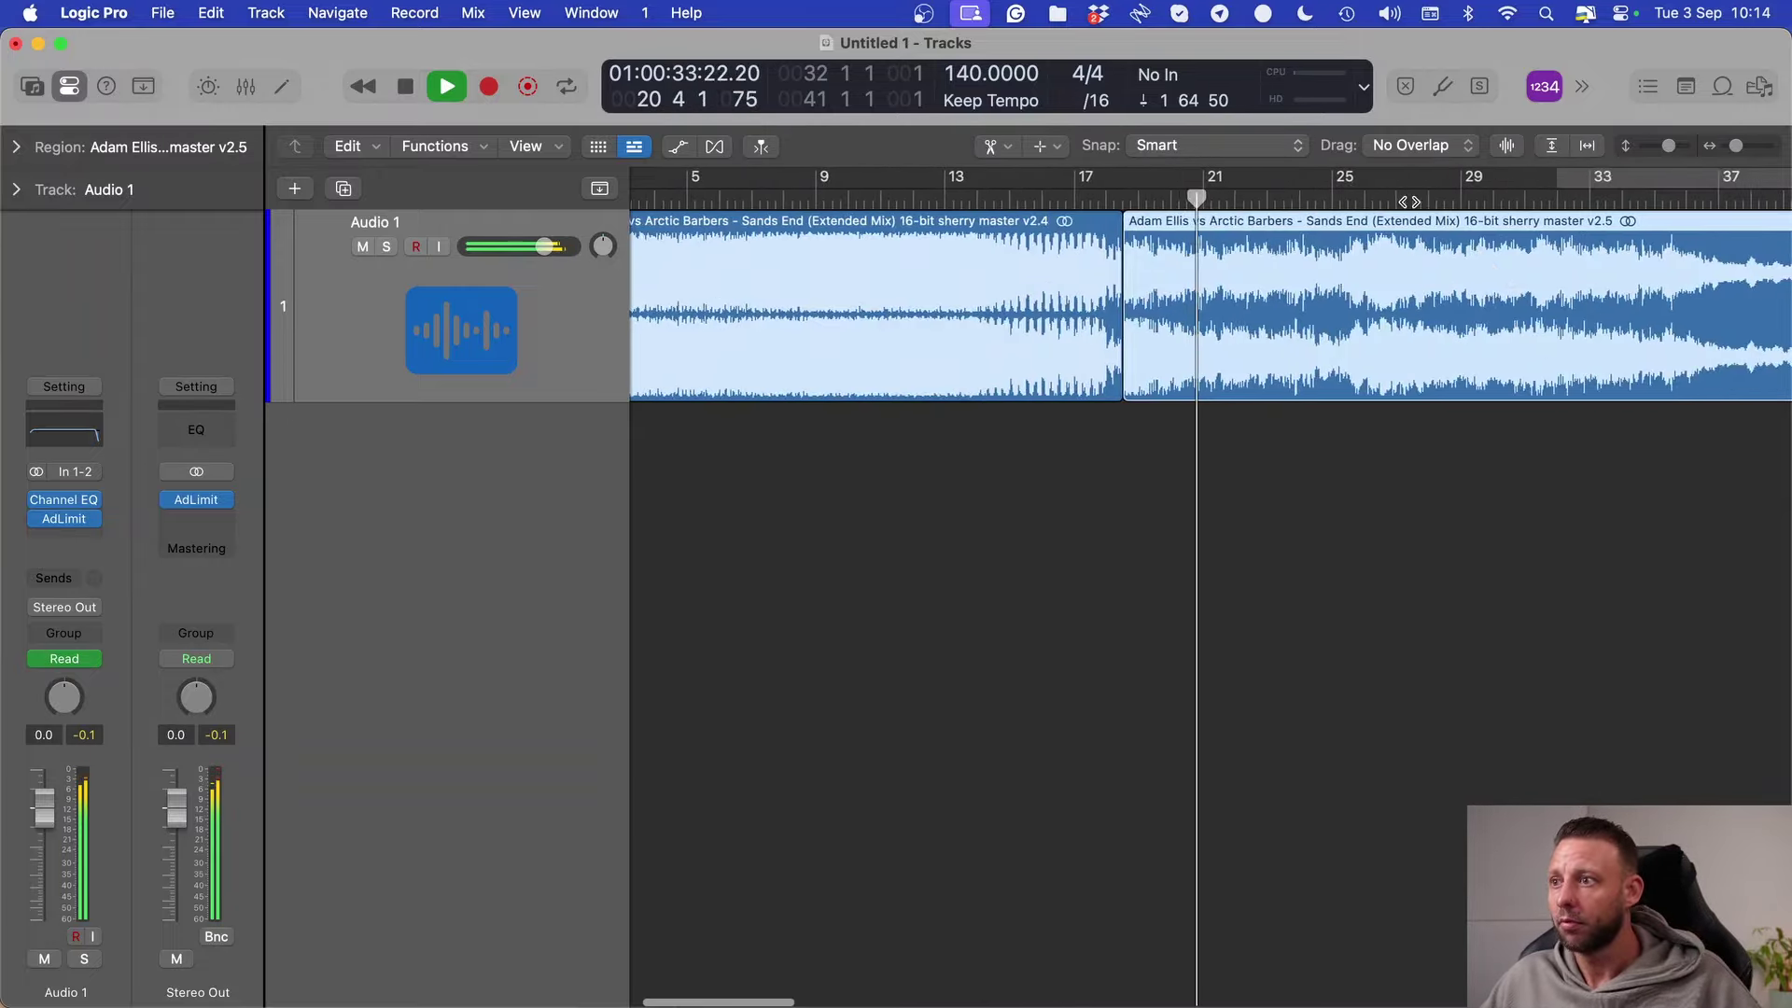
key(t)
key(t)
key(space)
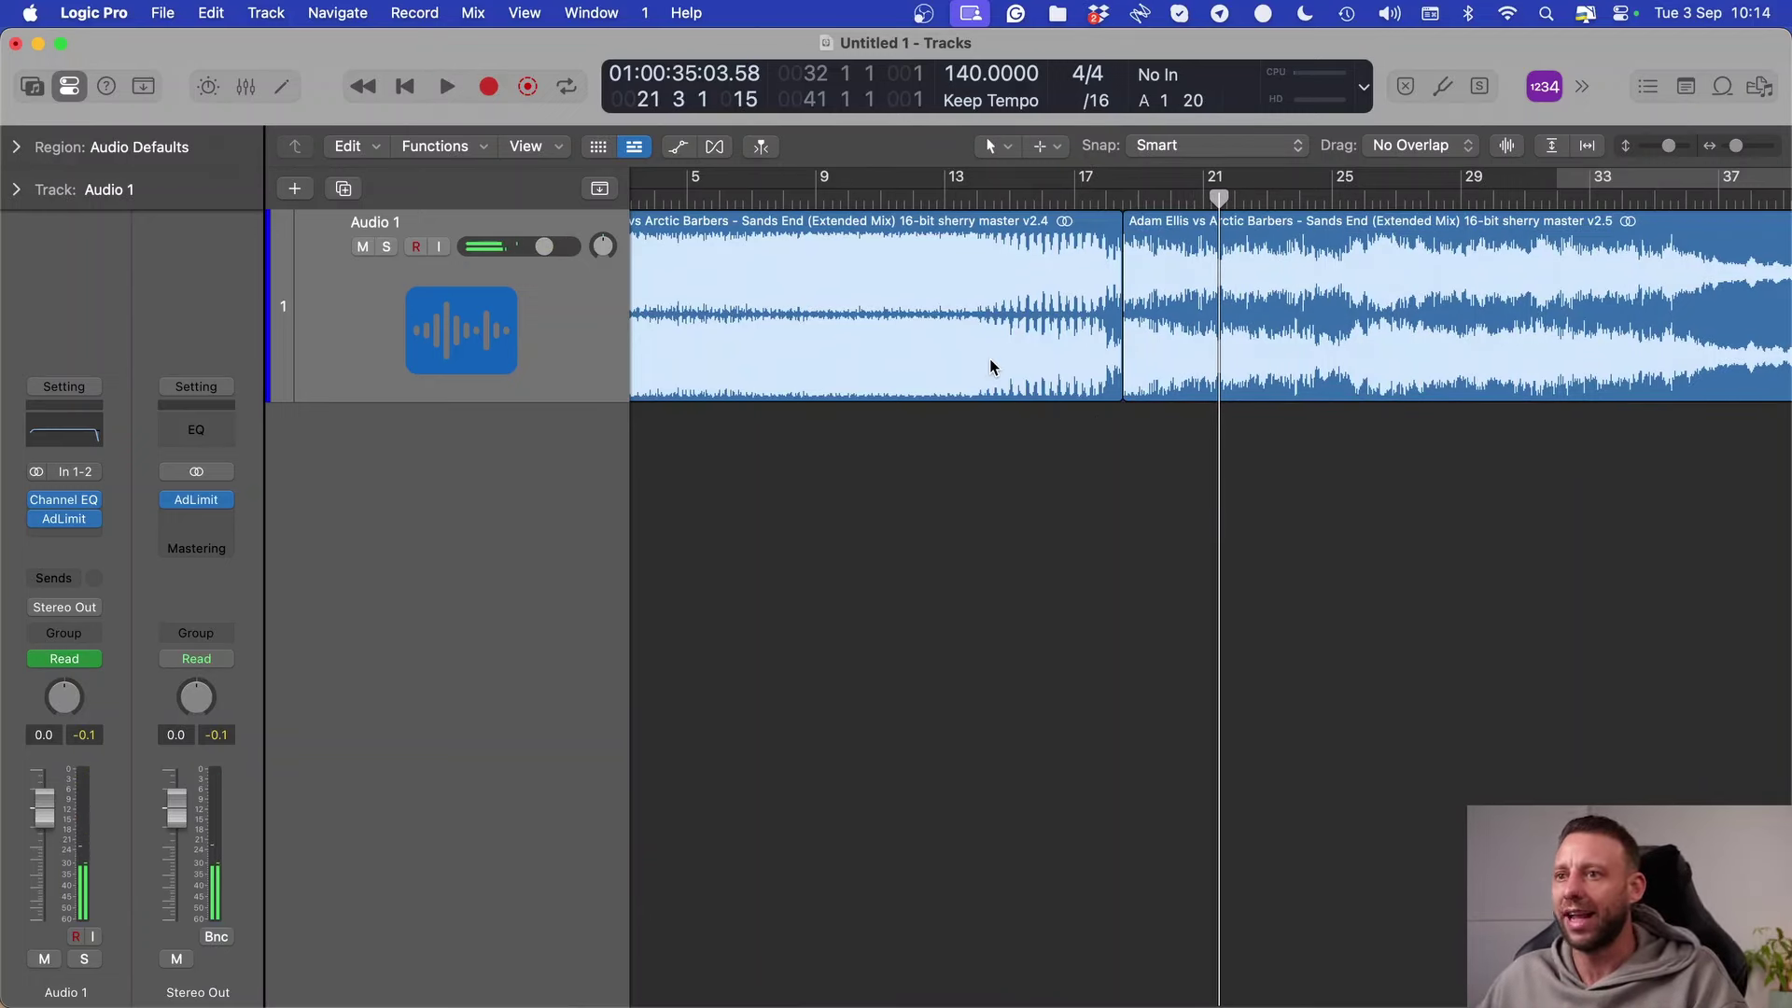
scroll(864, 384, left, 3)
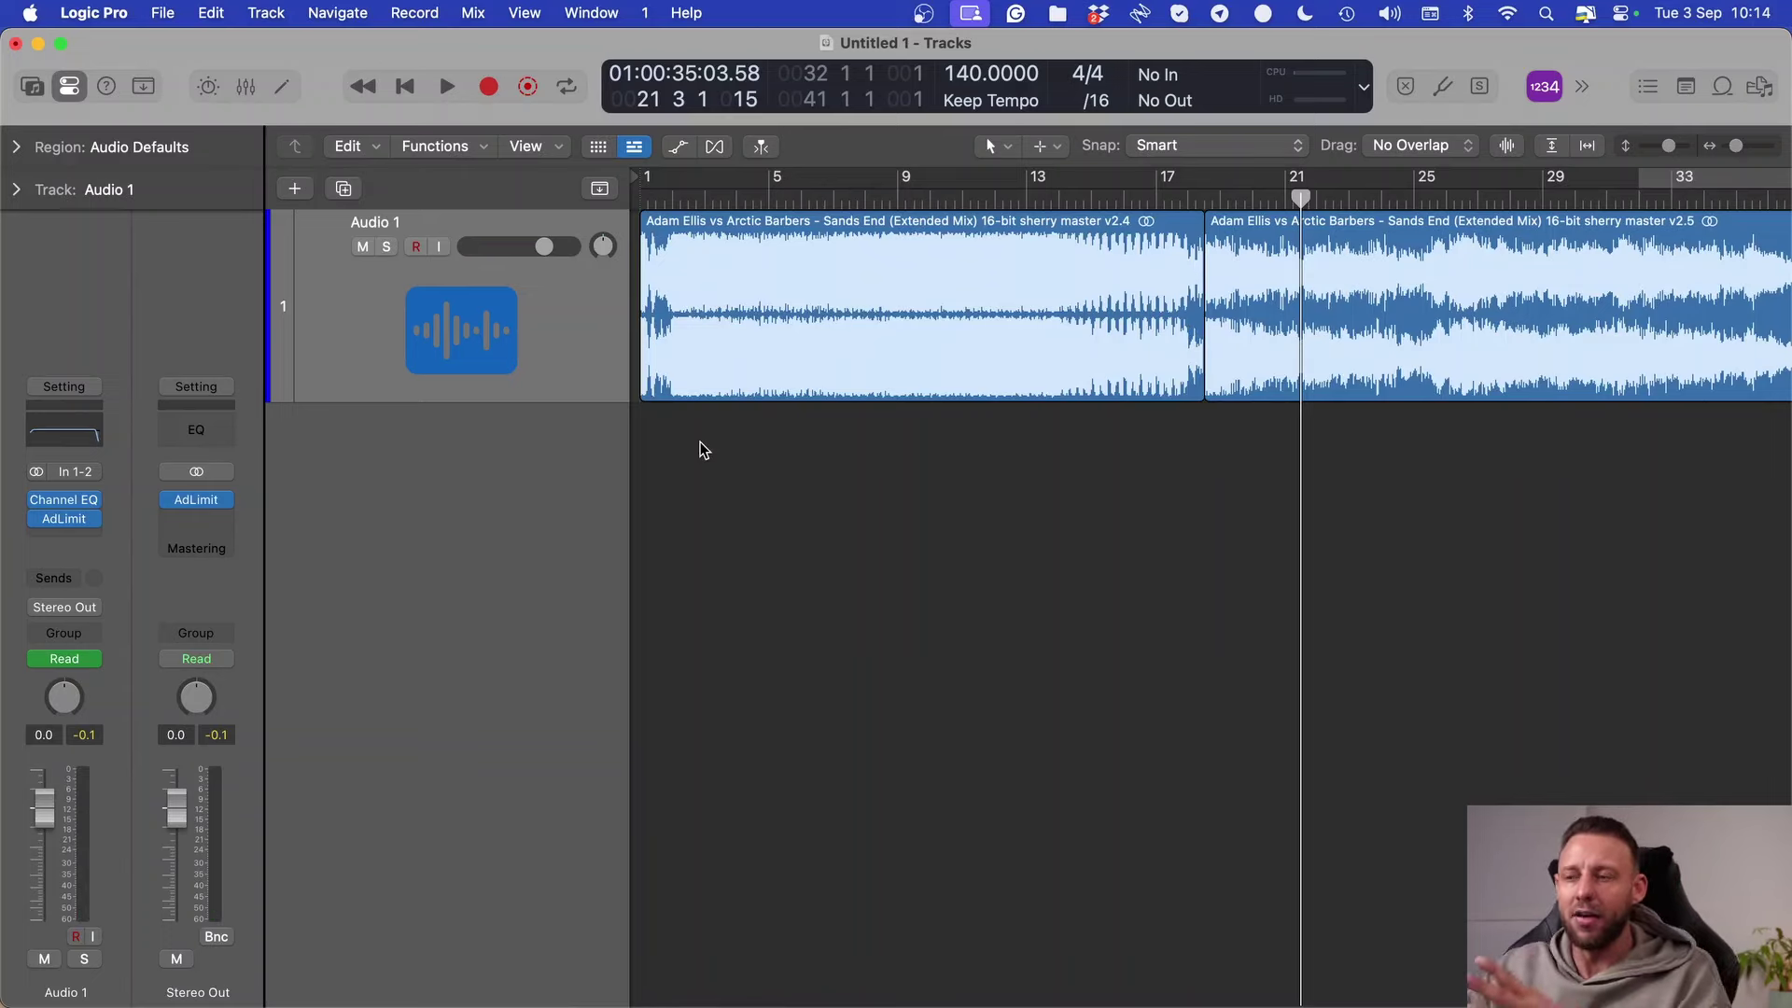
key(super+Right)
key(super+Right)
key(super+Right)
key(super+Right)
key(super+Right)
scroll(1260, 297, right, 1)
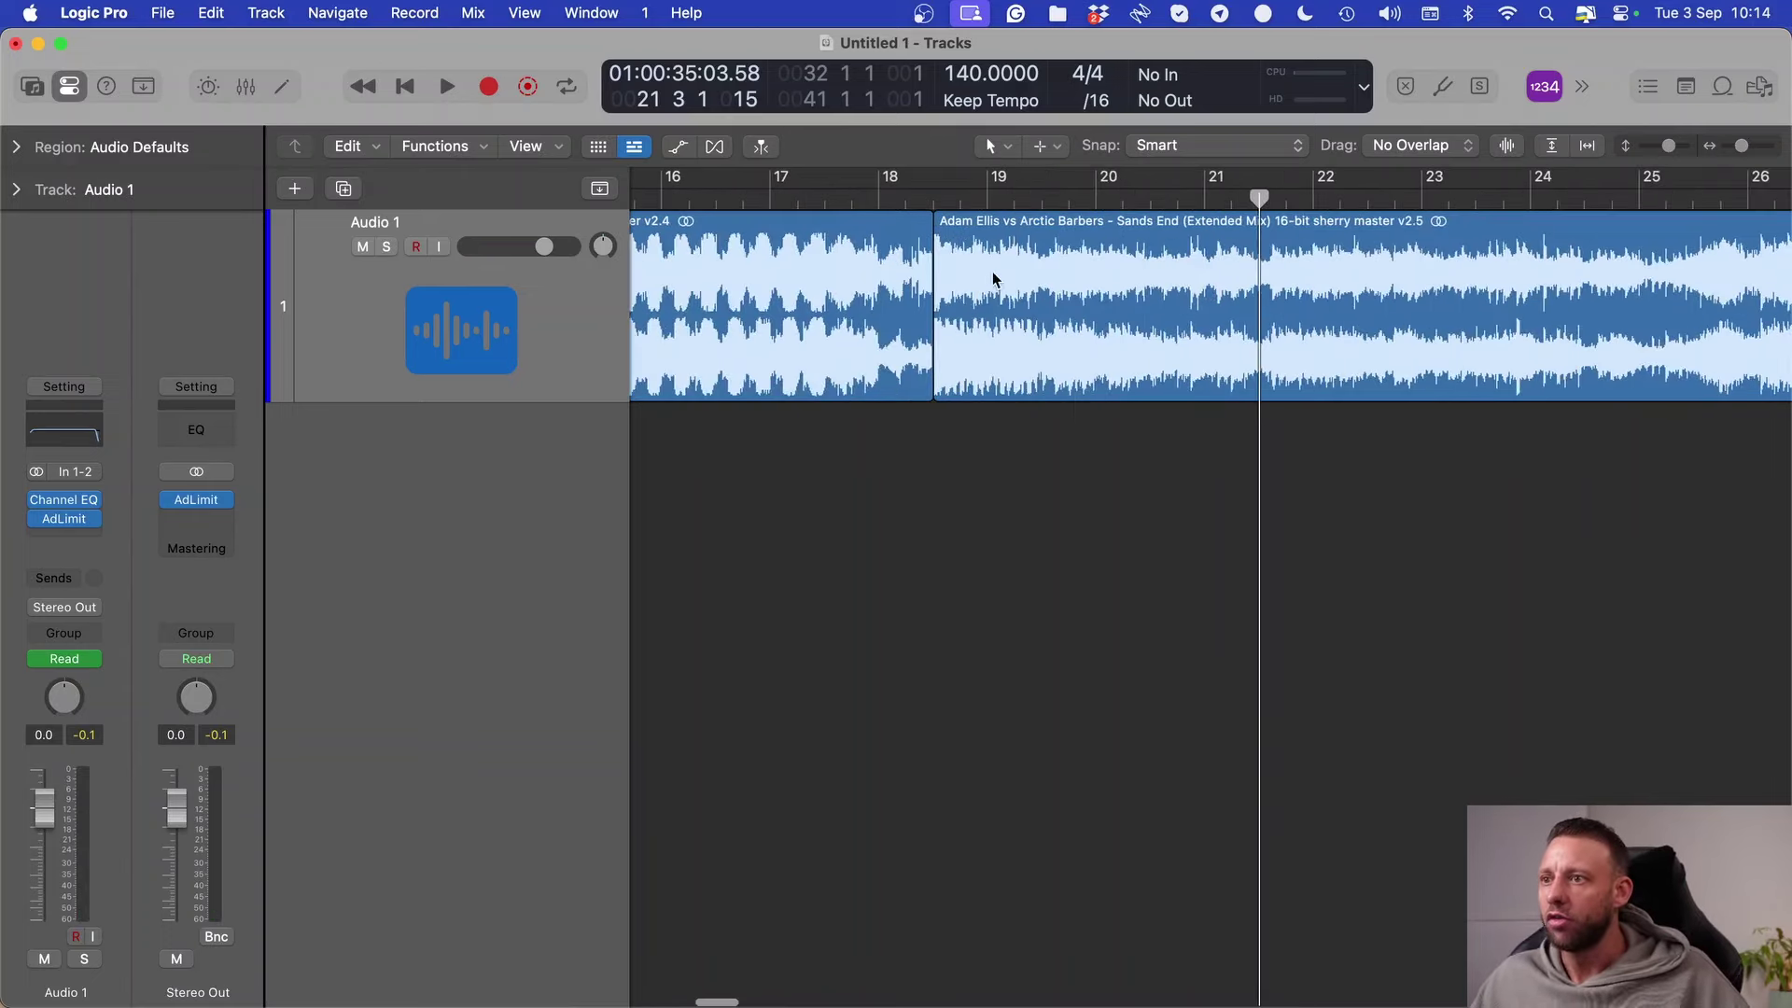
scroll(1051, 303, down, 5)
Step: Move the second half of the song to bar 33 and loop-play bars 33–48
drag(977, 304, 1592, 294)
click(1553, 189)
key(space)
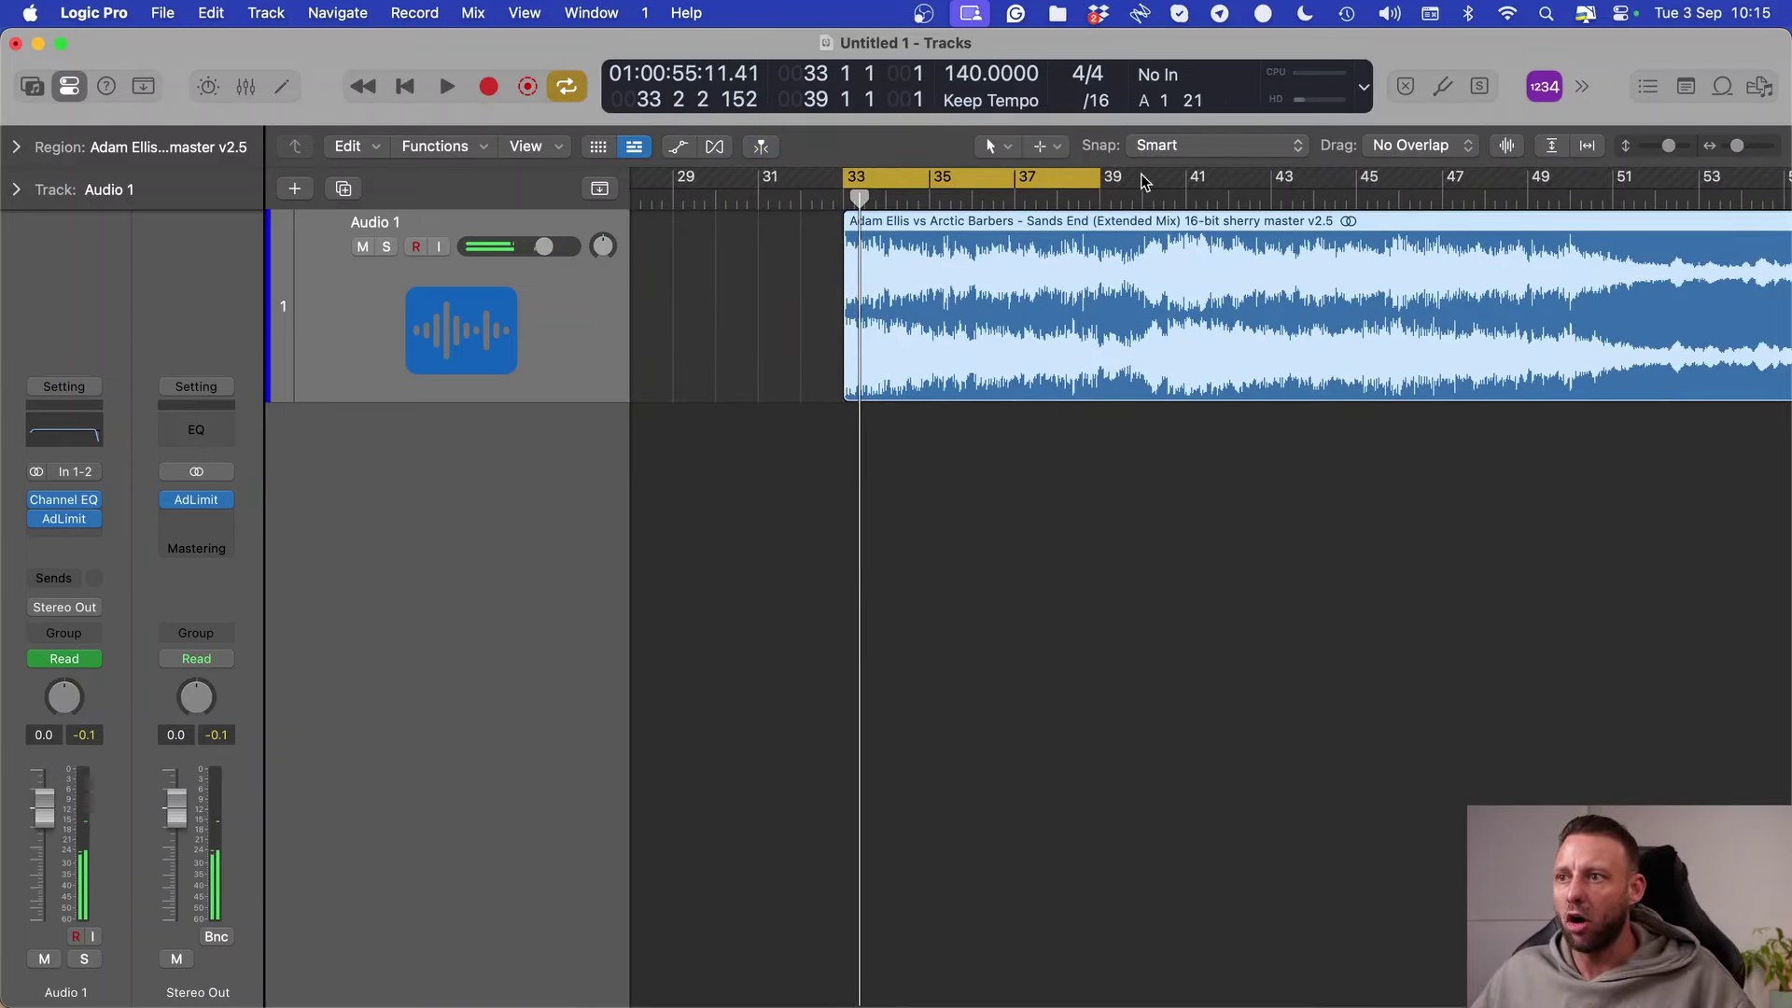
drag(1097, 178, 1485, 178)
scroll(980, 384, left, 4)
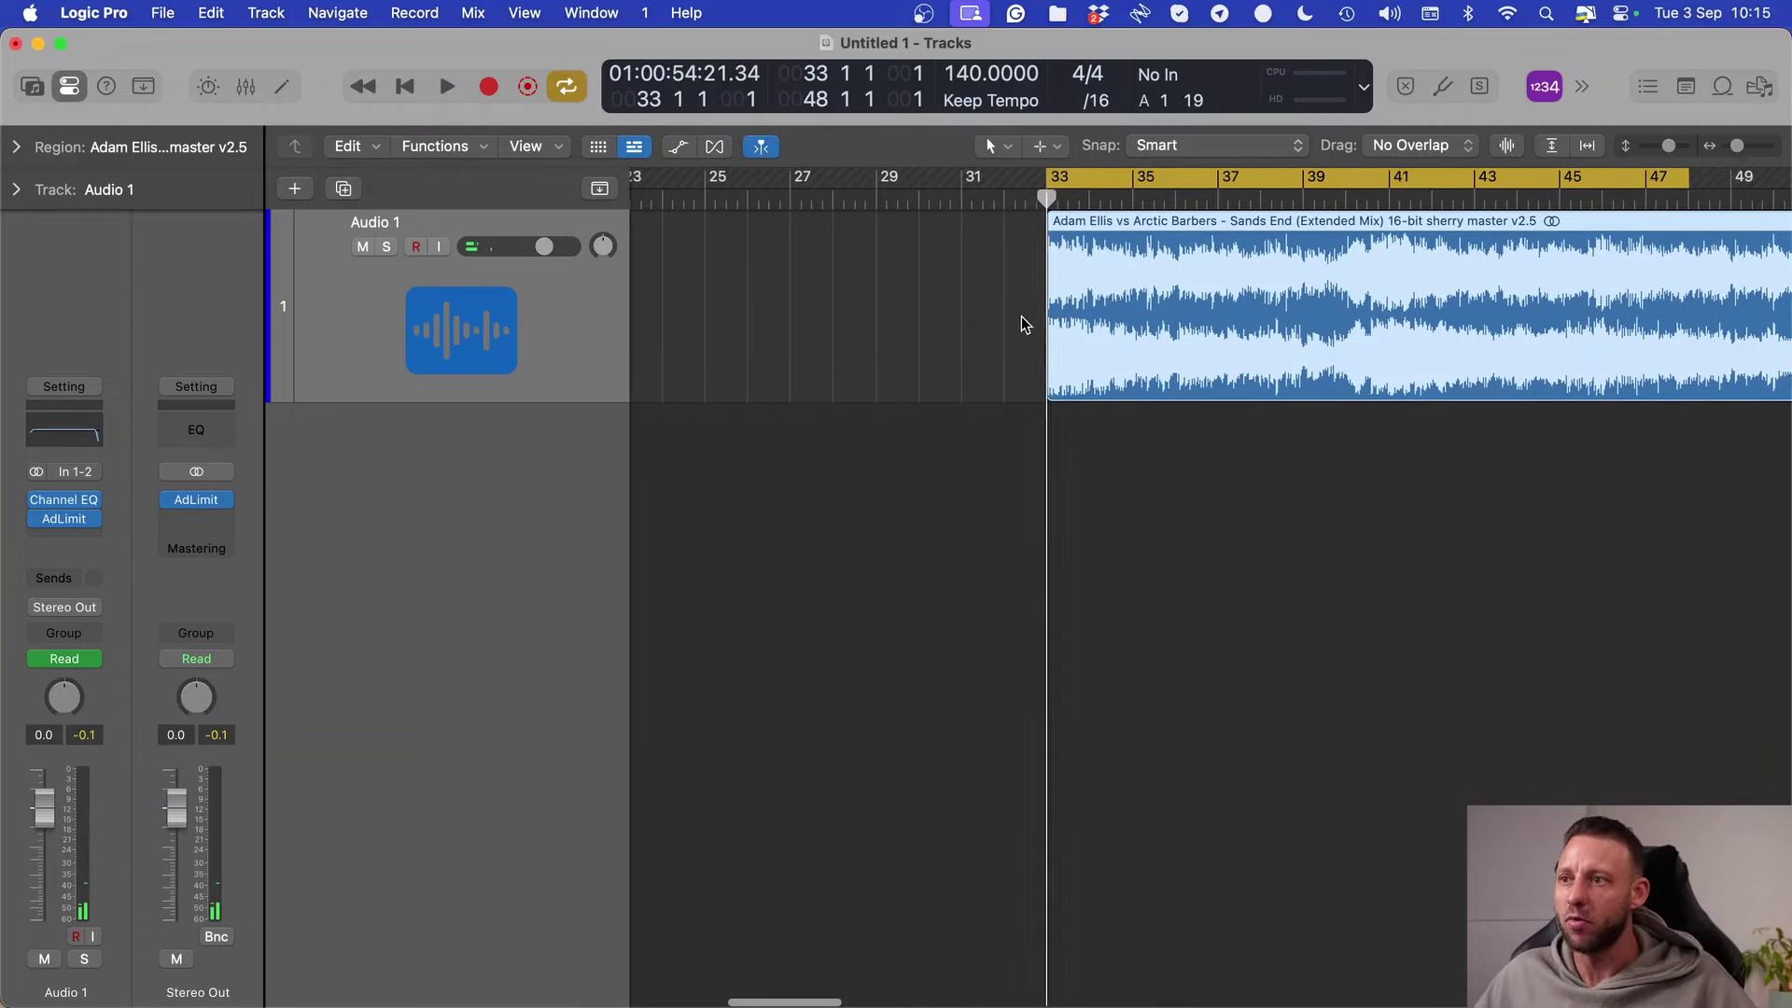
key(space)
Step: Turn looping off and split the bar-33 region at bar 41
scroll(1323, 207, up, 2)
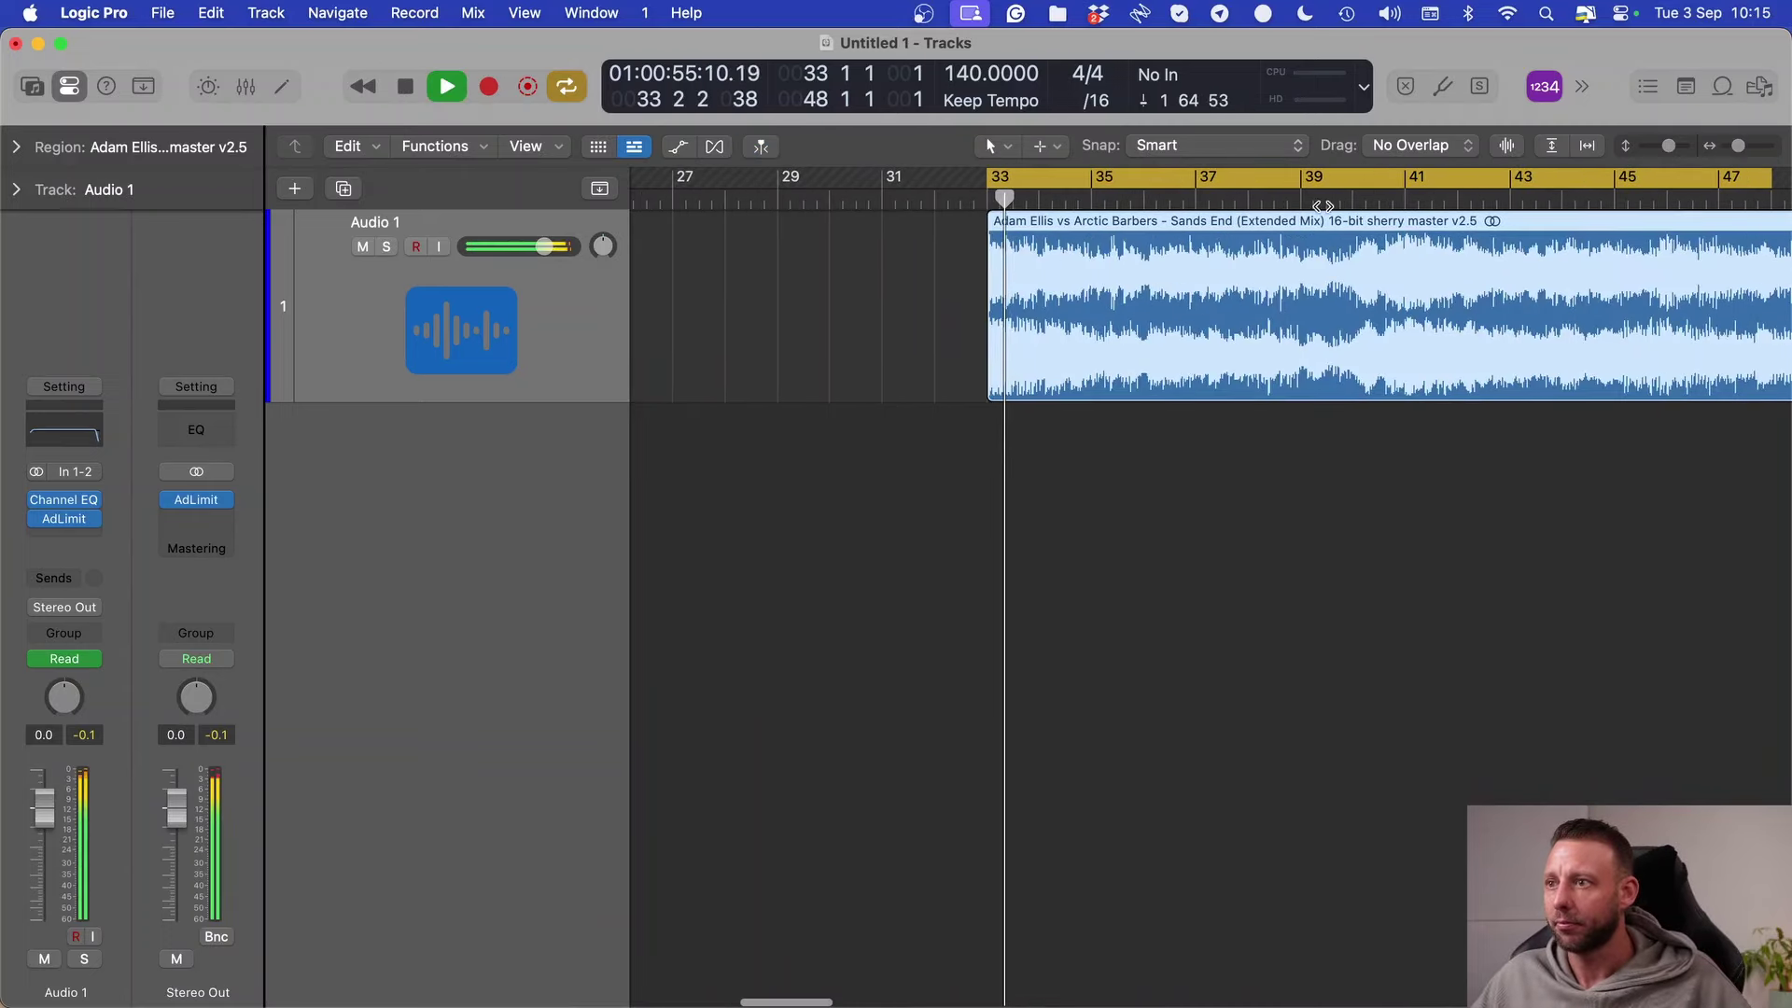
click(1376, 201)
scroll(1150, 273, down, 3)
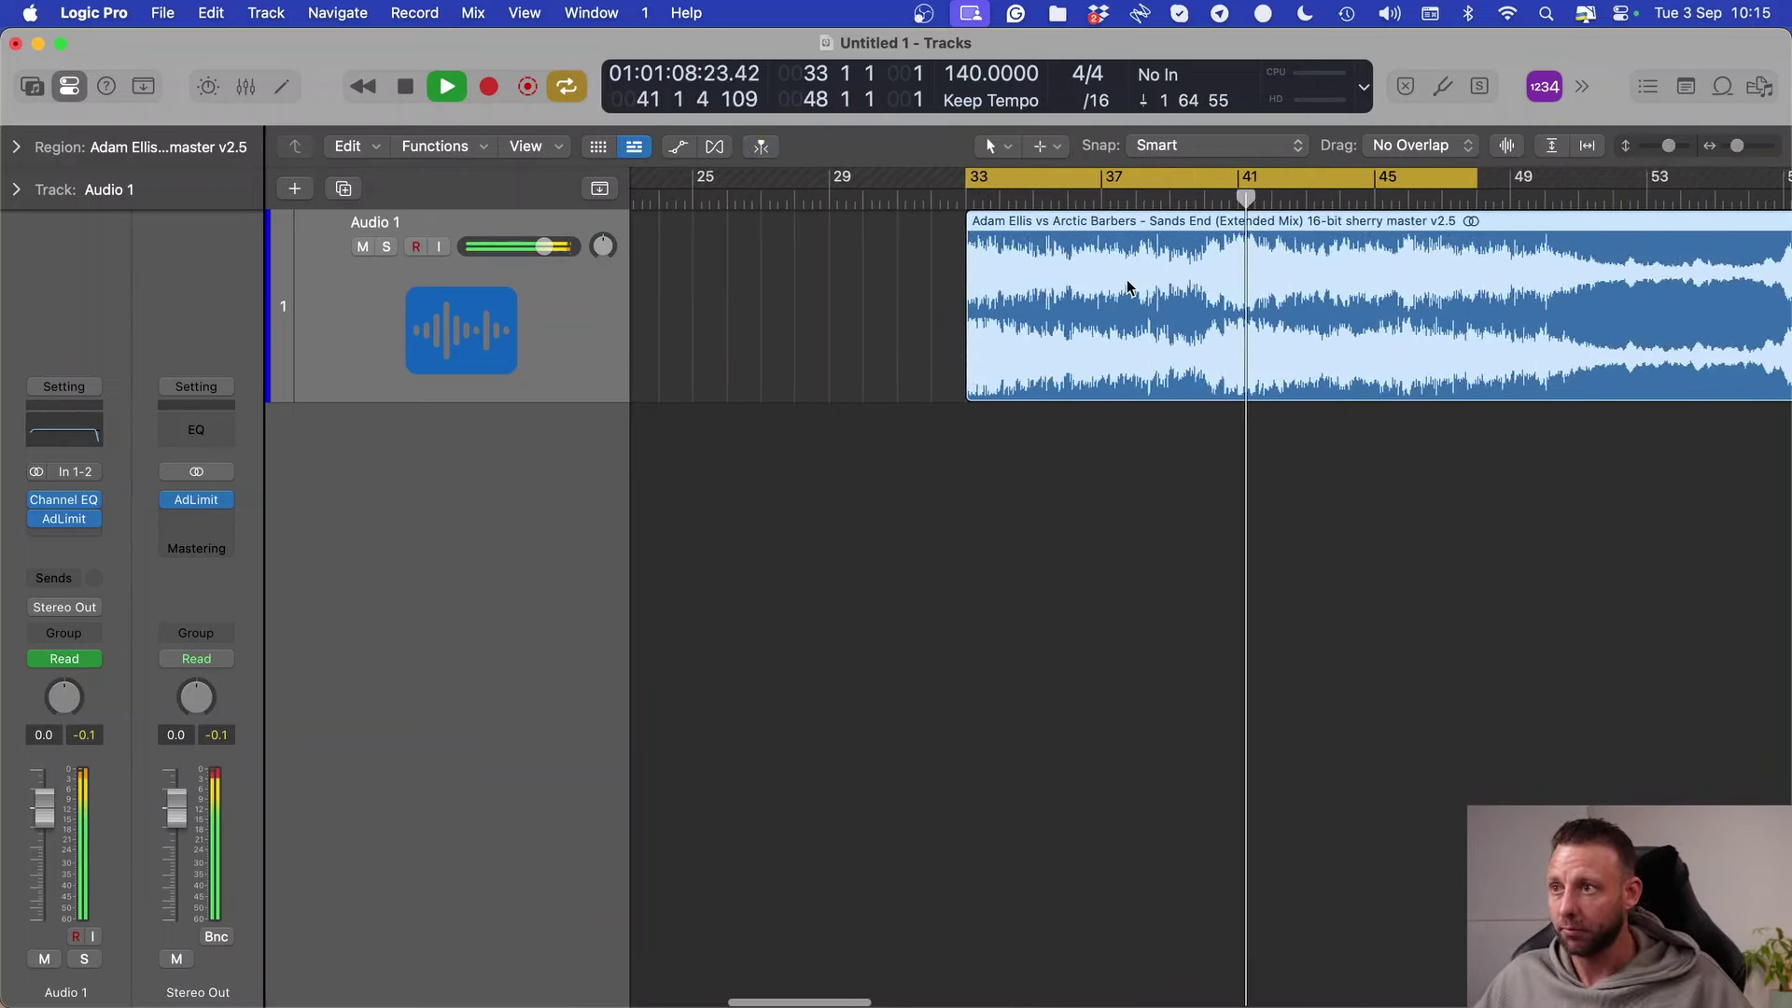
scroll(1166, 255, right, 3)
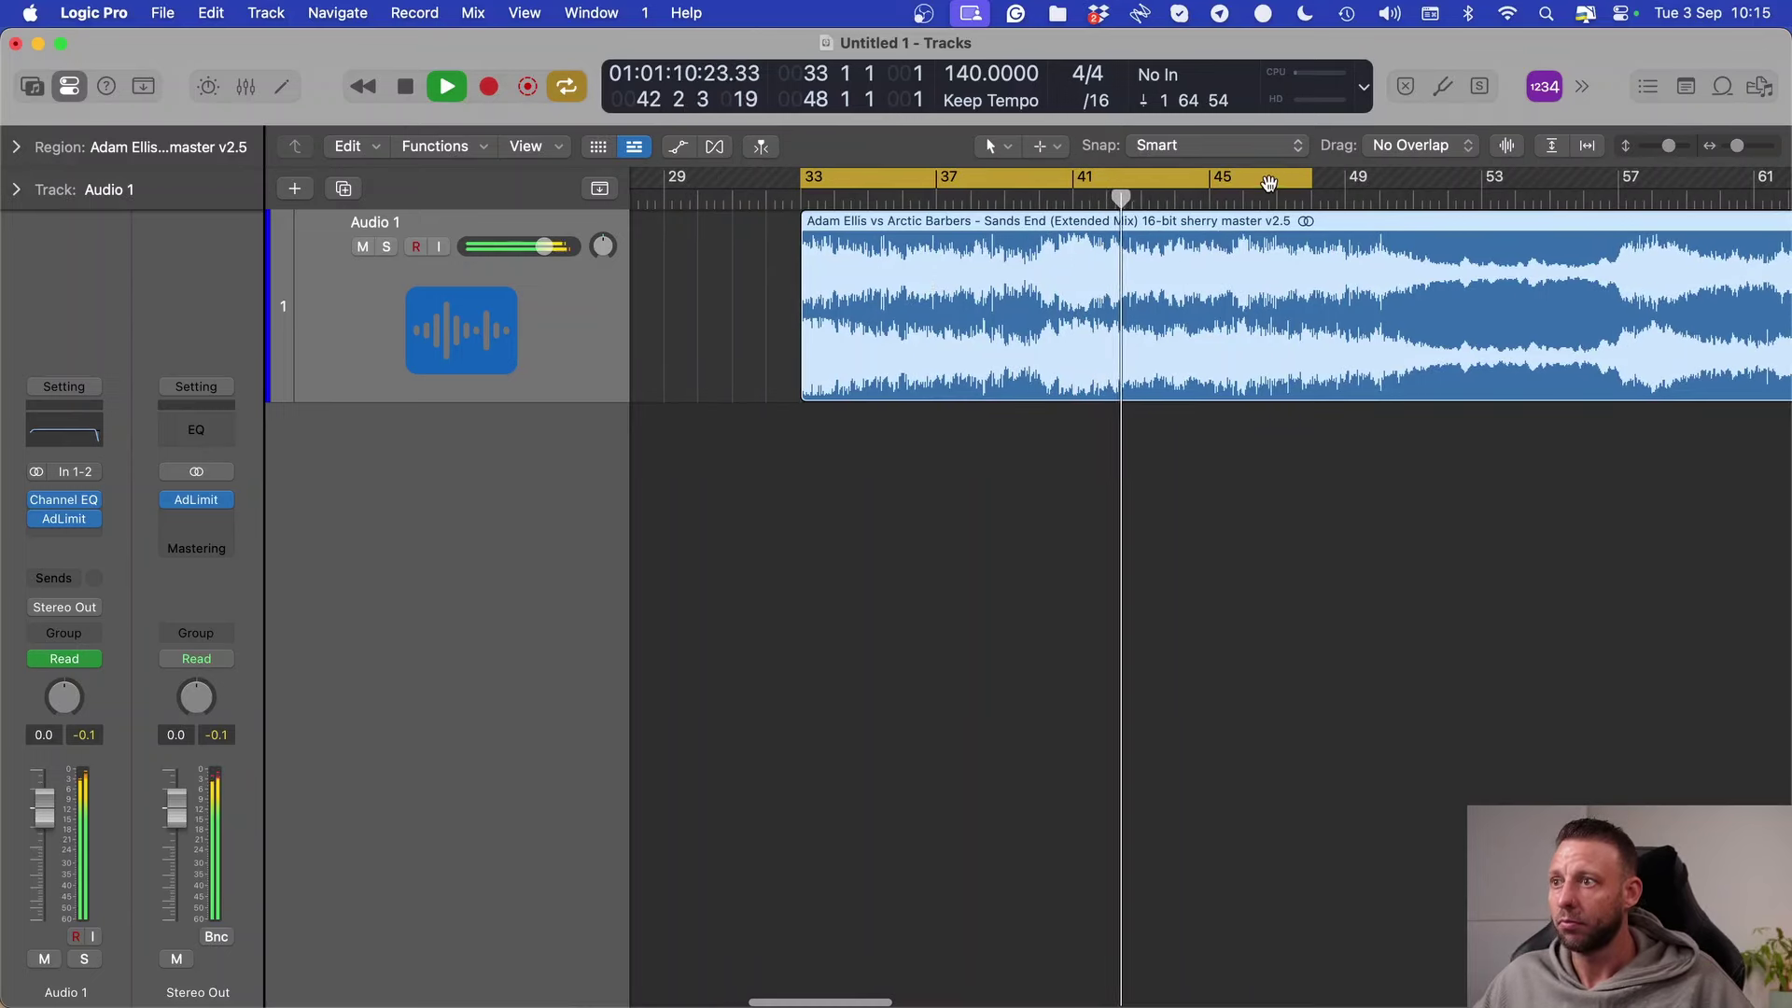
click(1269, 182)
scroll(1383, 228, down, 3)
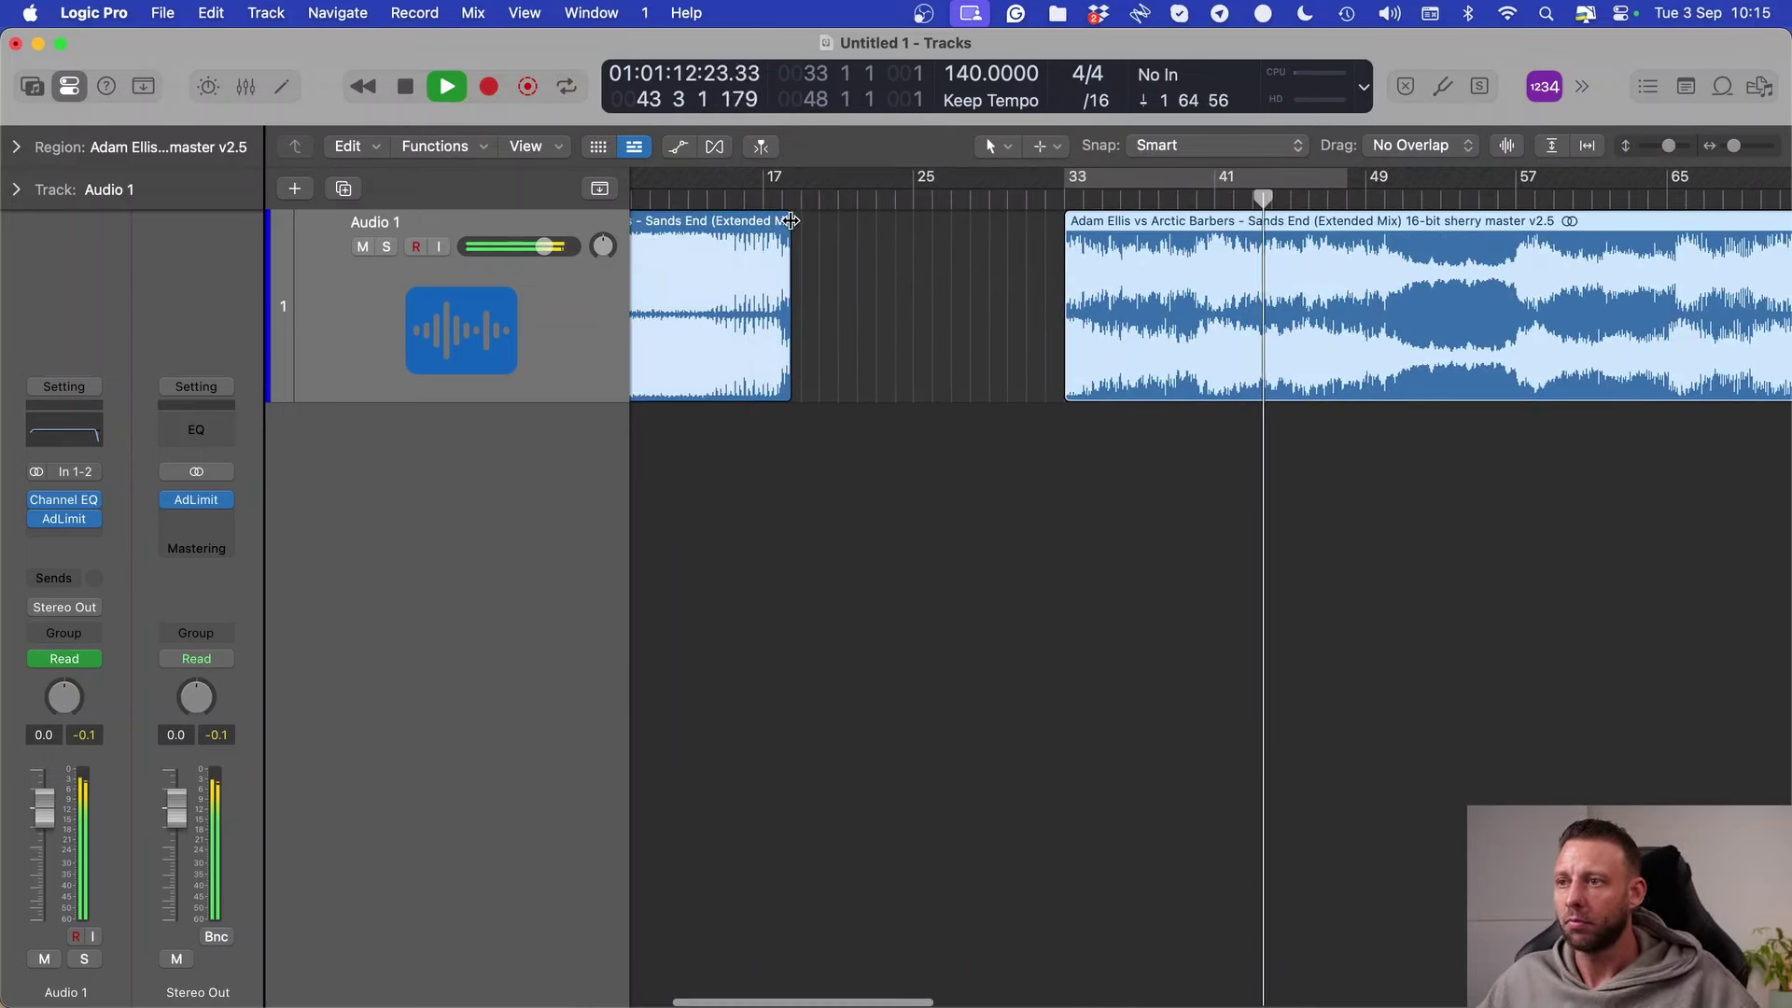
scroll(1026, 233, right, 2)
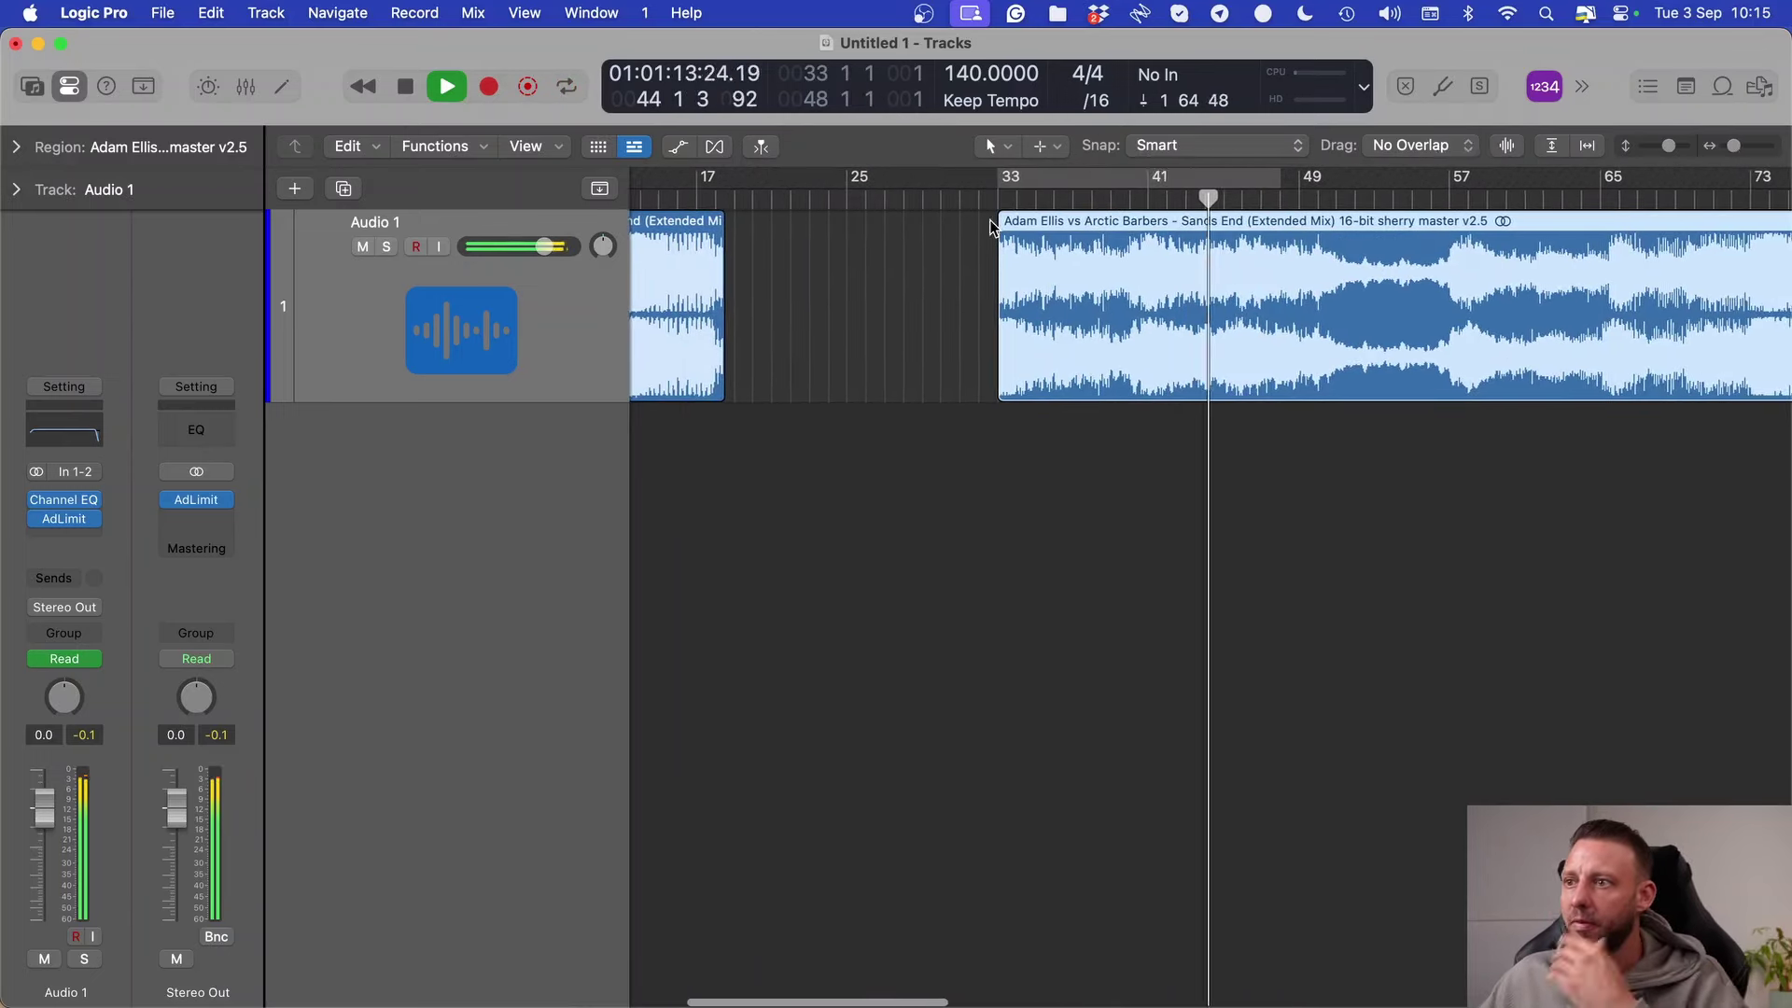
click(1127, 200)
drag(1120, 312, 1147, 323)
Step: Duplicate the track as Audio 2 and move the bar-41 section onto it at 18 3 1 1
key(t)
key(t)
key(super+d)
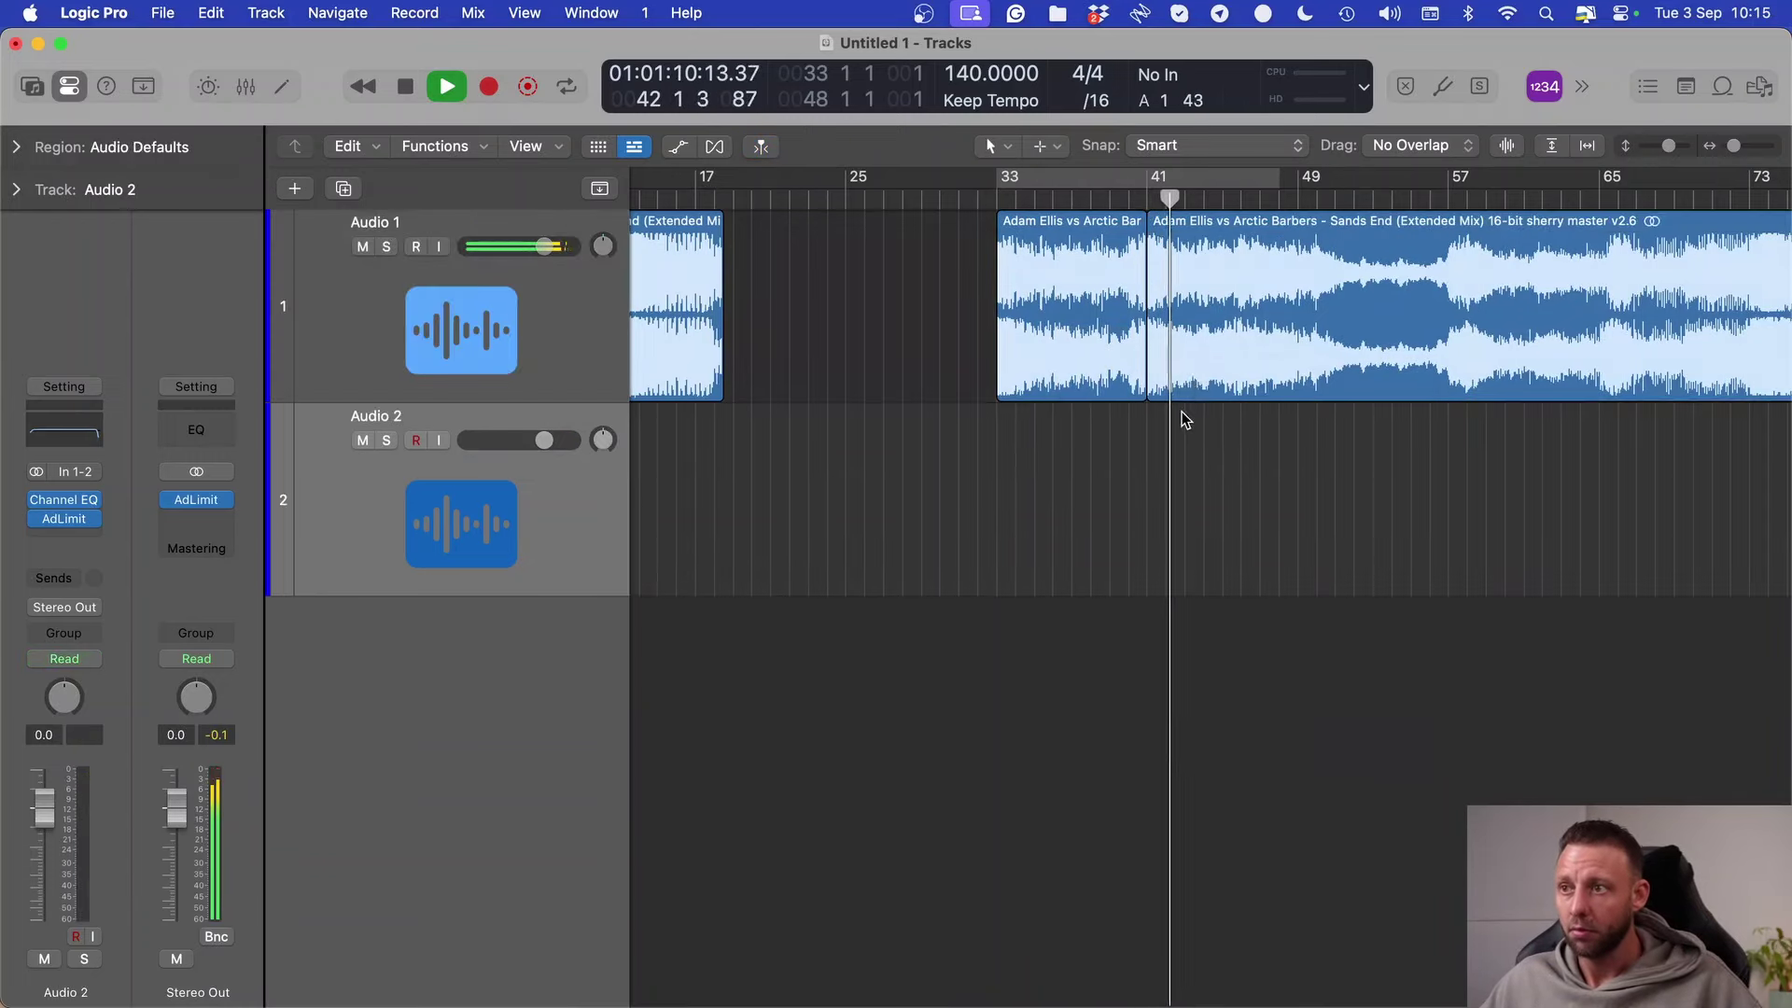
key(space)
drag(1180, 394, 769, 590)
key(super+Right)
key(super+Right)
key(super+Right)
key(super+Right)
scroll(793, 581, left, 15)
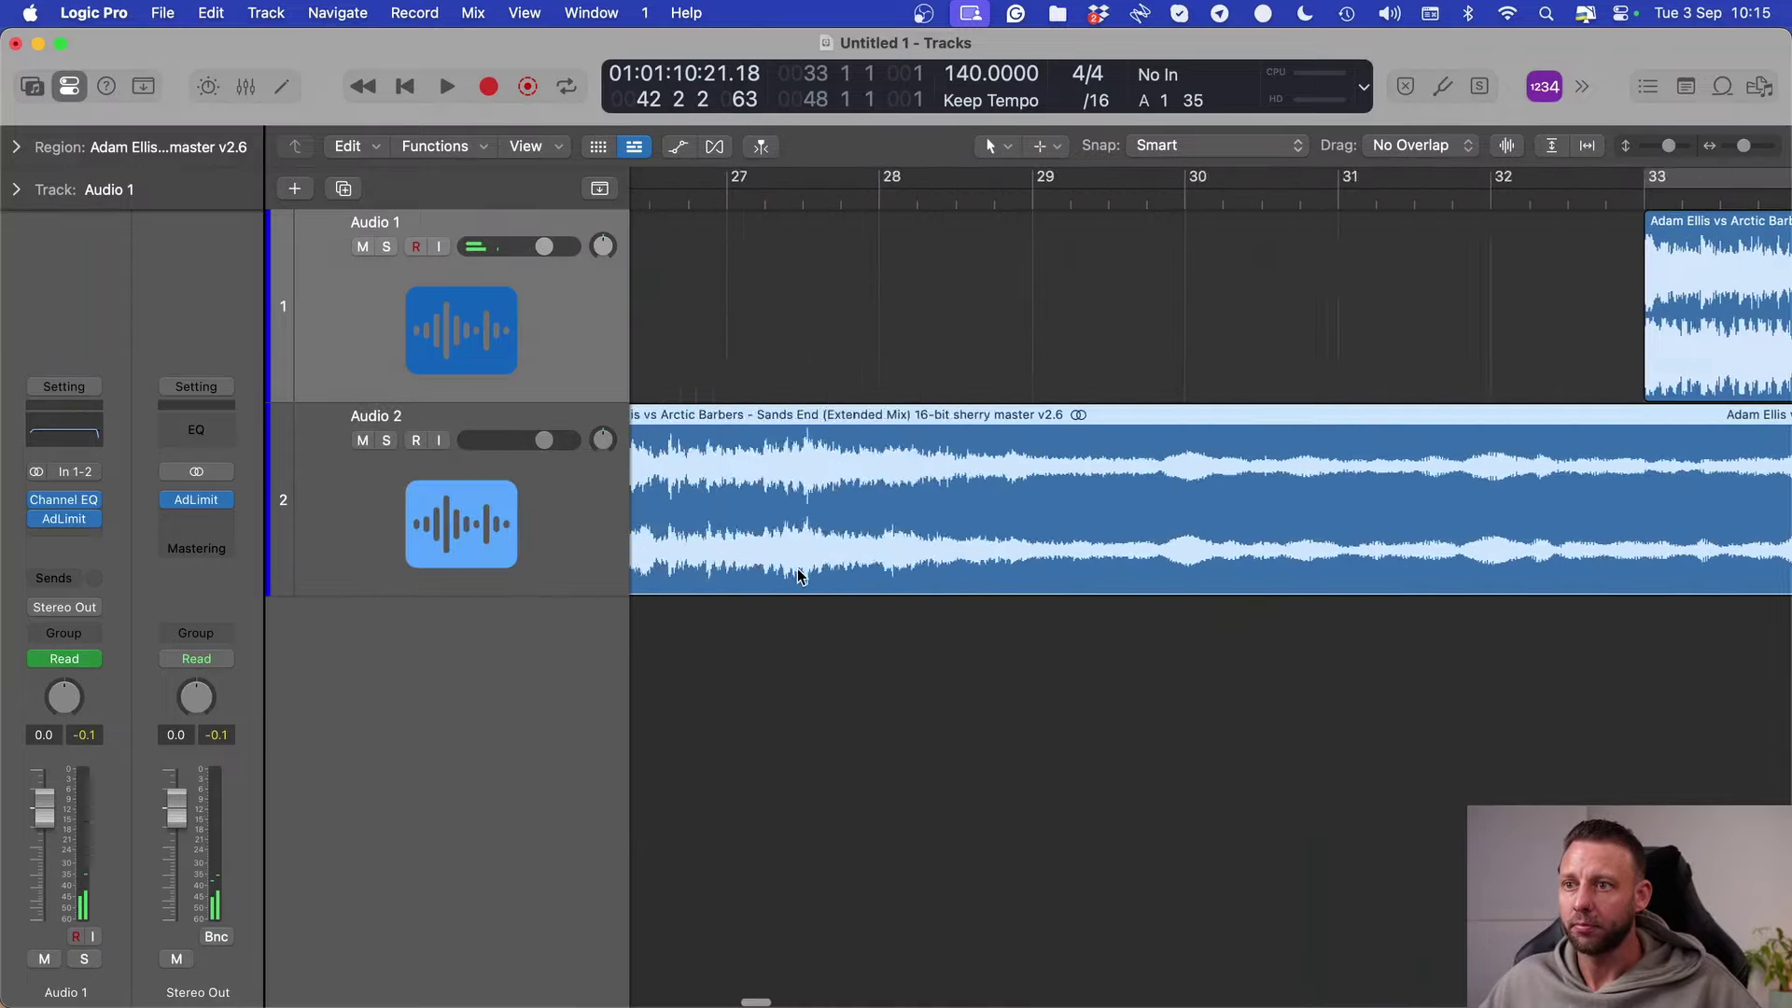
key(super+Left)
key(super+Left)
key(super+Left)
key(super+Left)
key(super+Right)
key(super+Right)
key(super+Right)
Step: Loop bars 16–32, play the transition, and make the track rows shorter
scroll(918, 597, left, 12)
scroll(918, 597, left, 10)
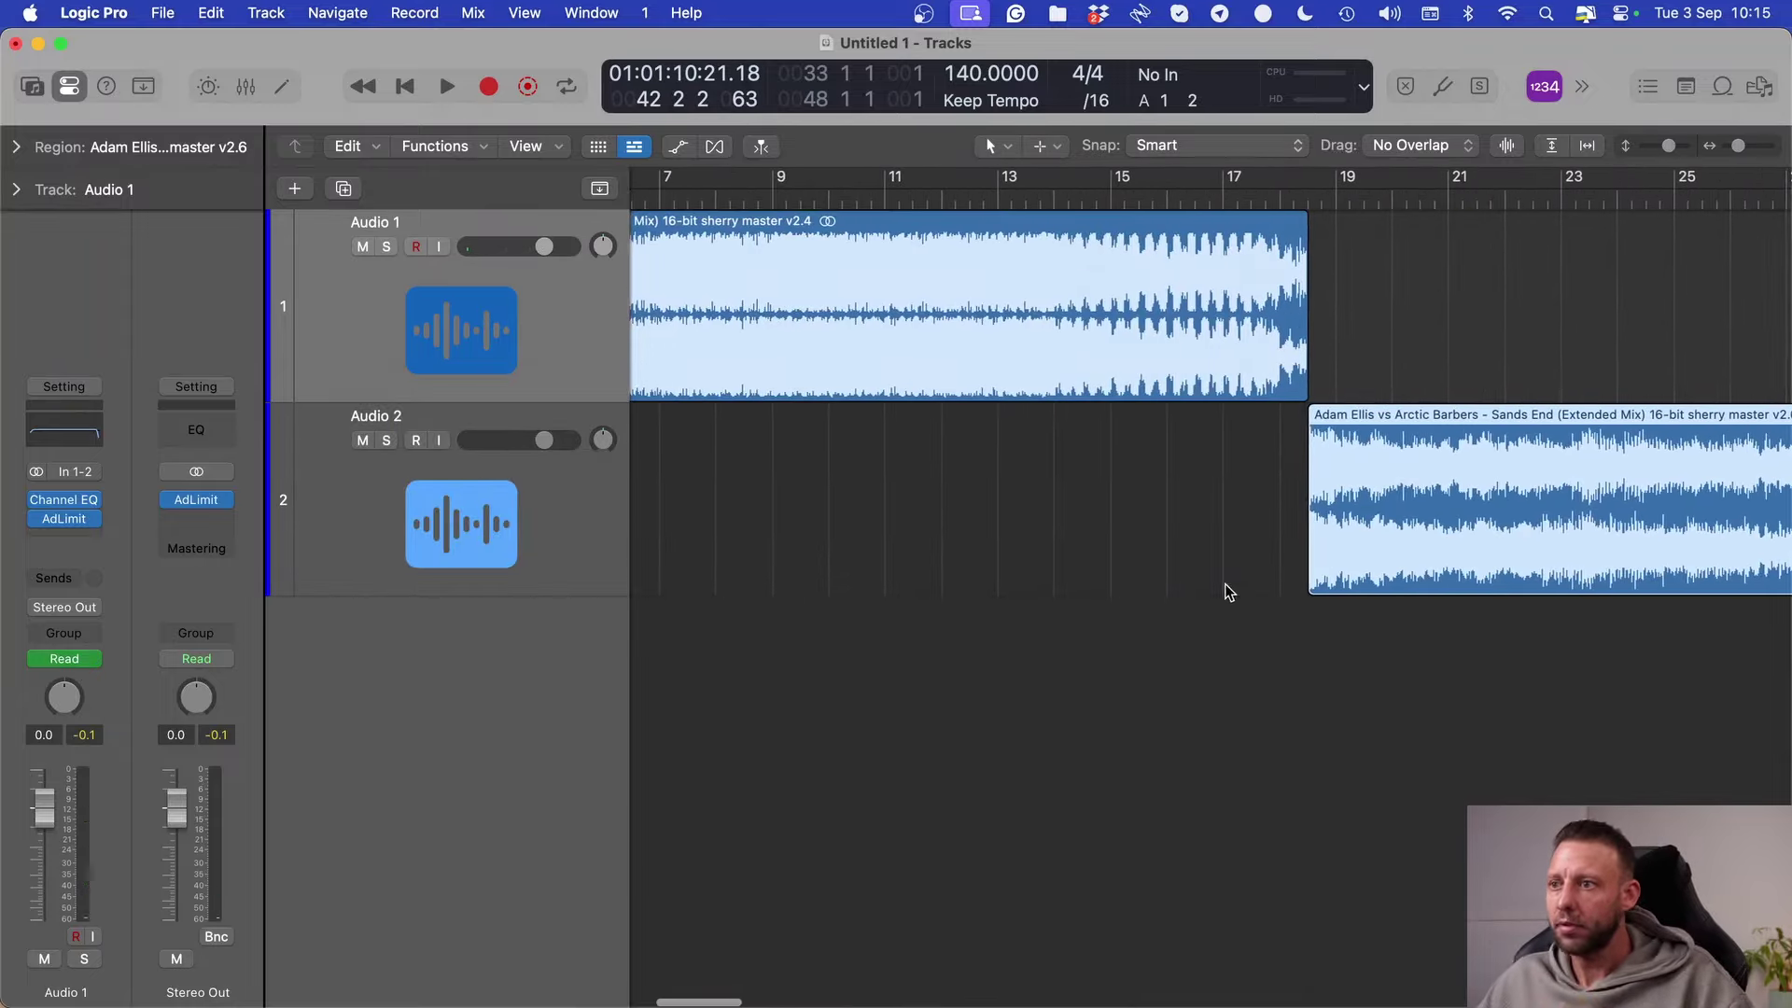
scroll(1162, 580, right, 10)
drag(989, 513, 989, 512)
drag(793, 177, 1649, 181)
key(space)
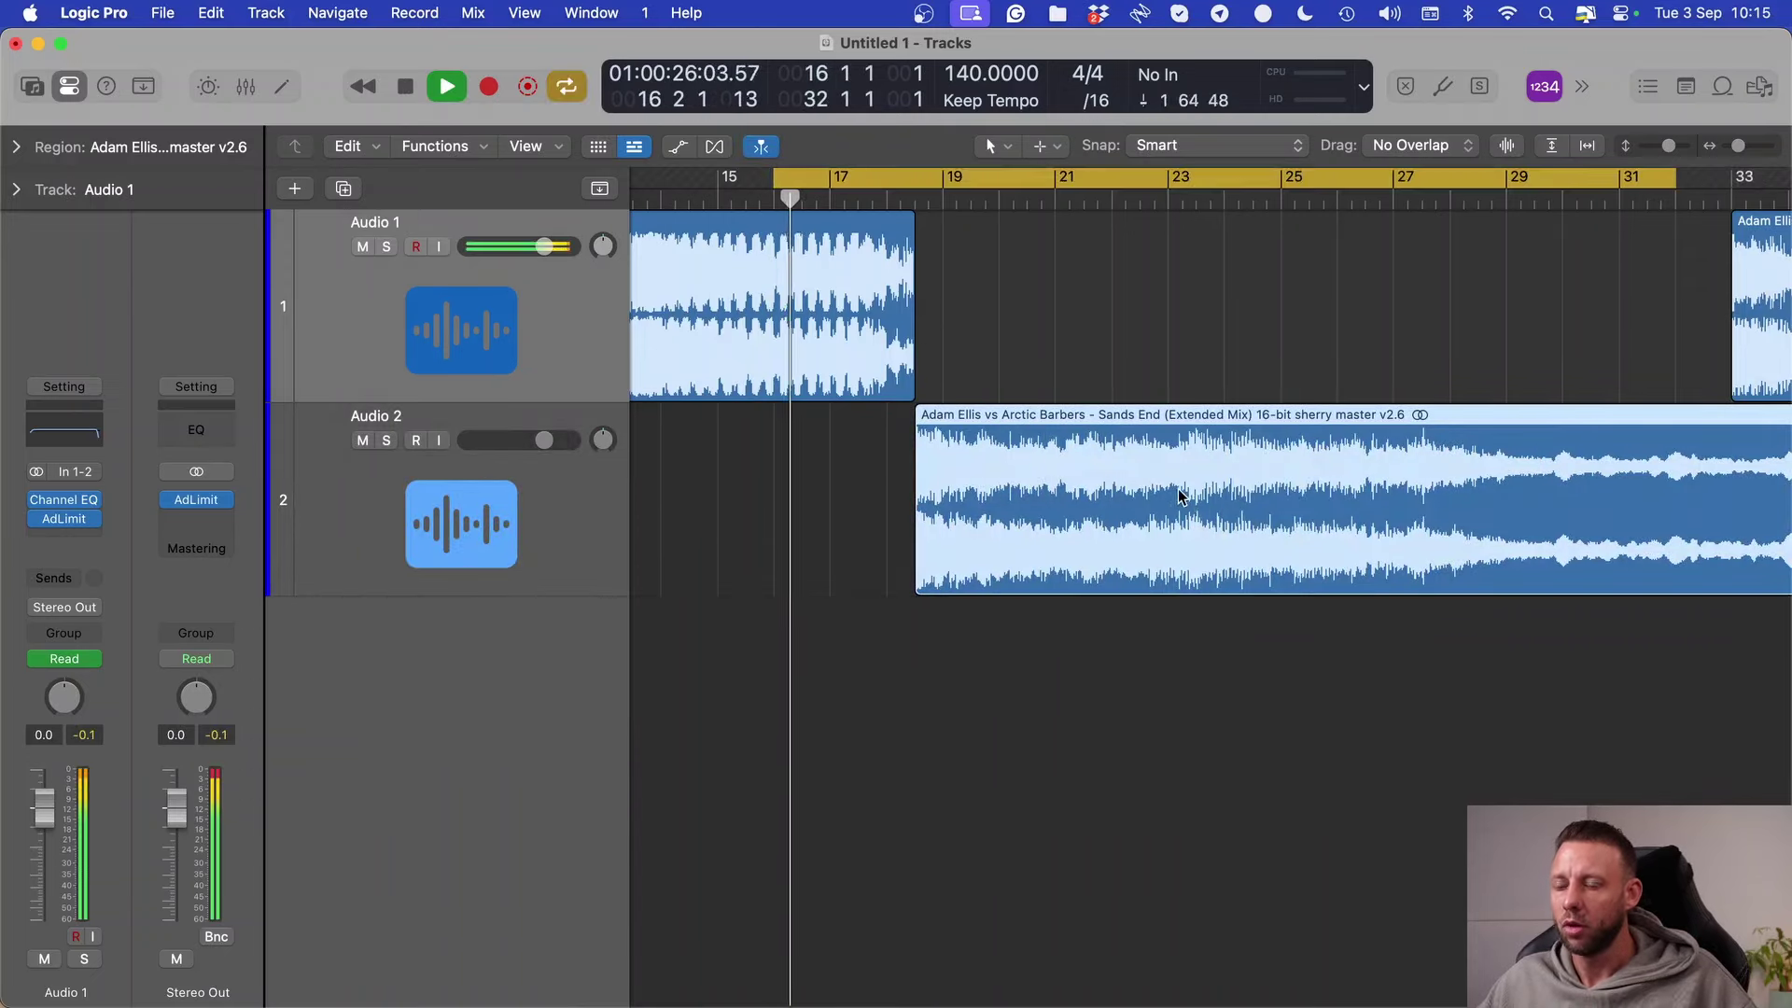
key(super+Up)
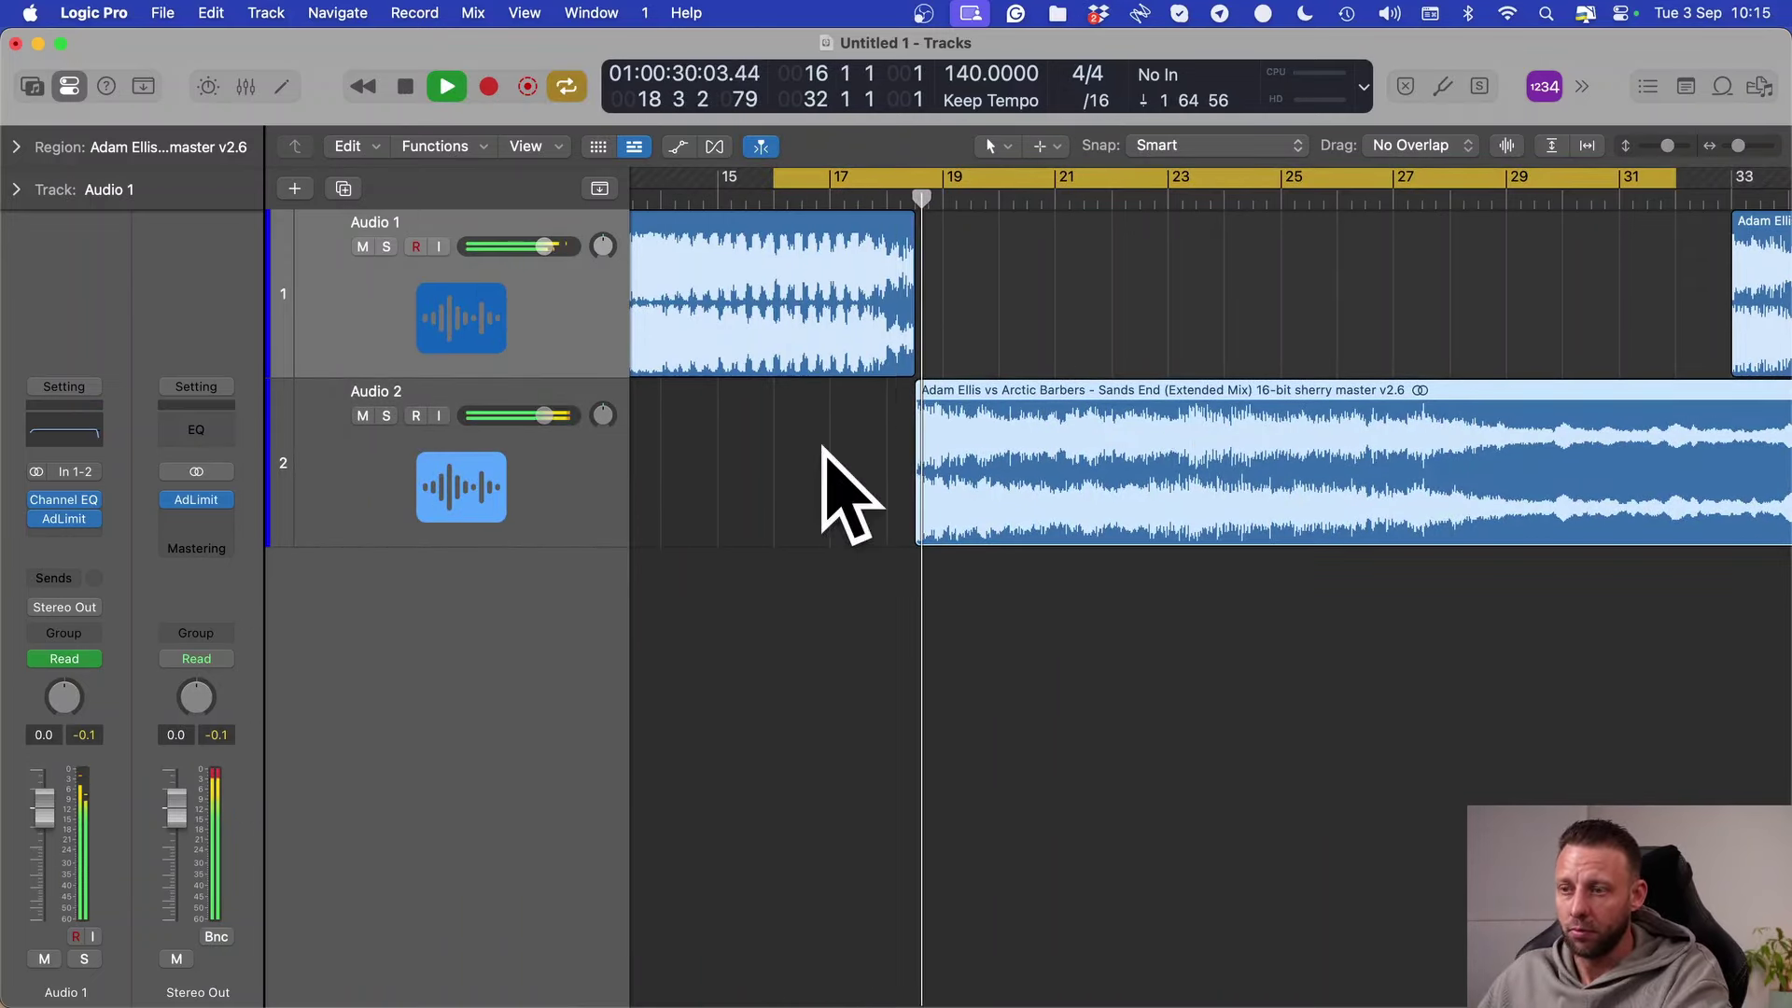
key(super+Up)
key(space)
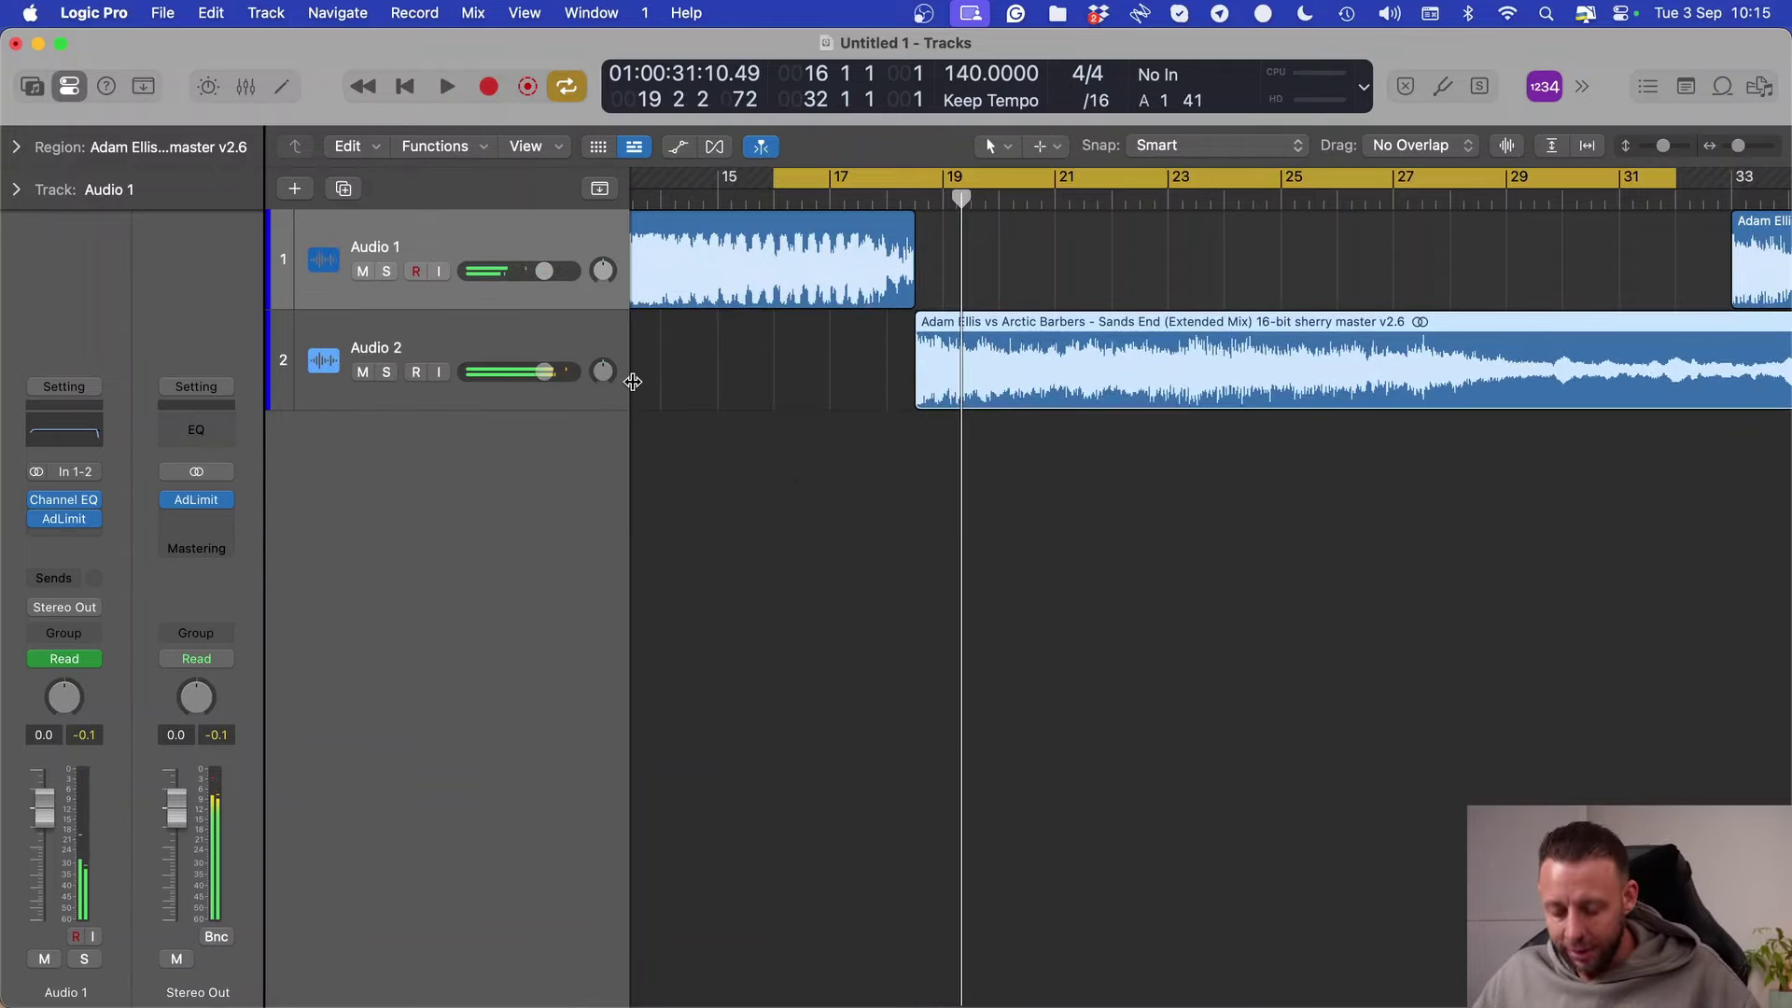
Step: Create a new audio track below Audio 2 and rename it FX
click(482, 341)
key(alt+super+n)
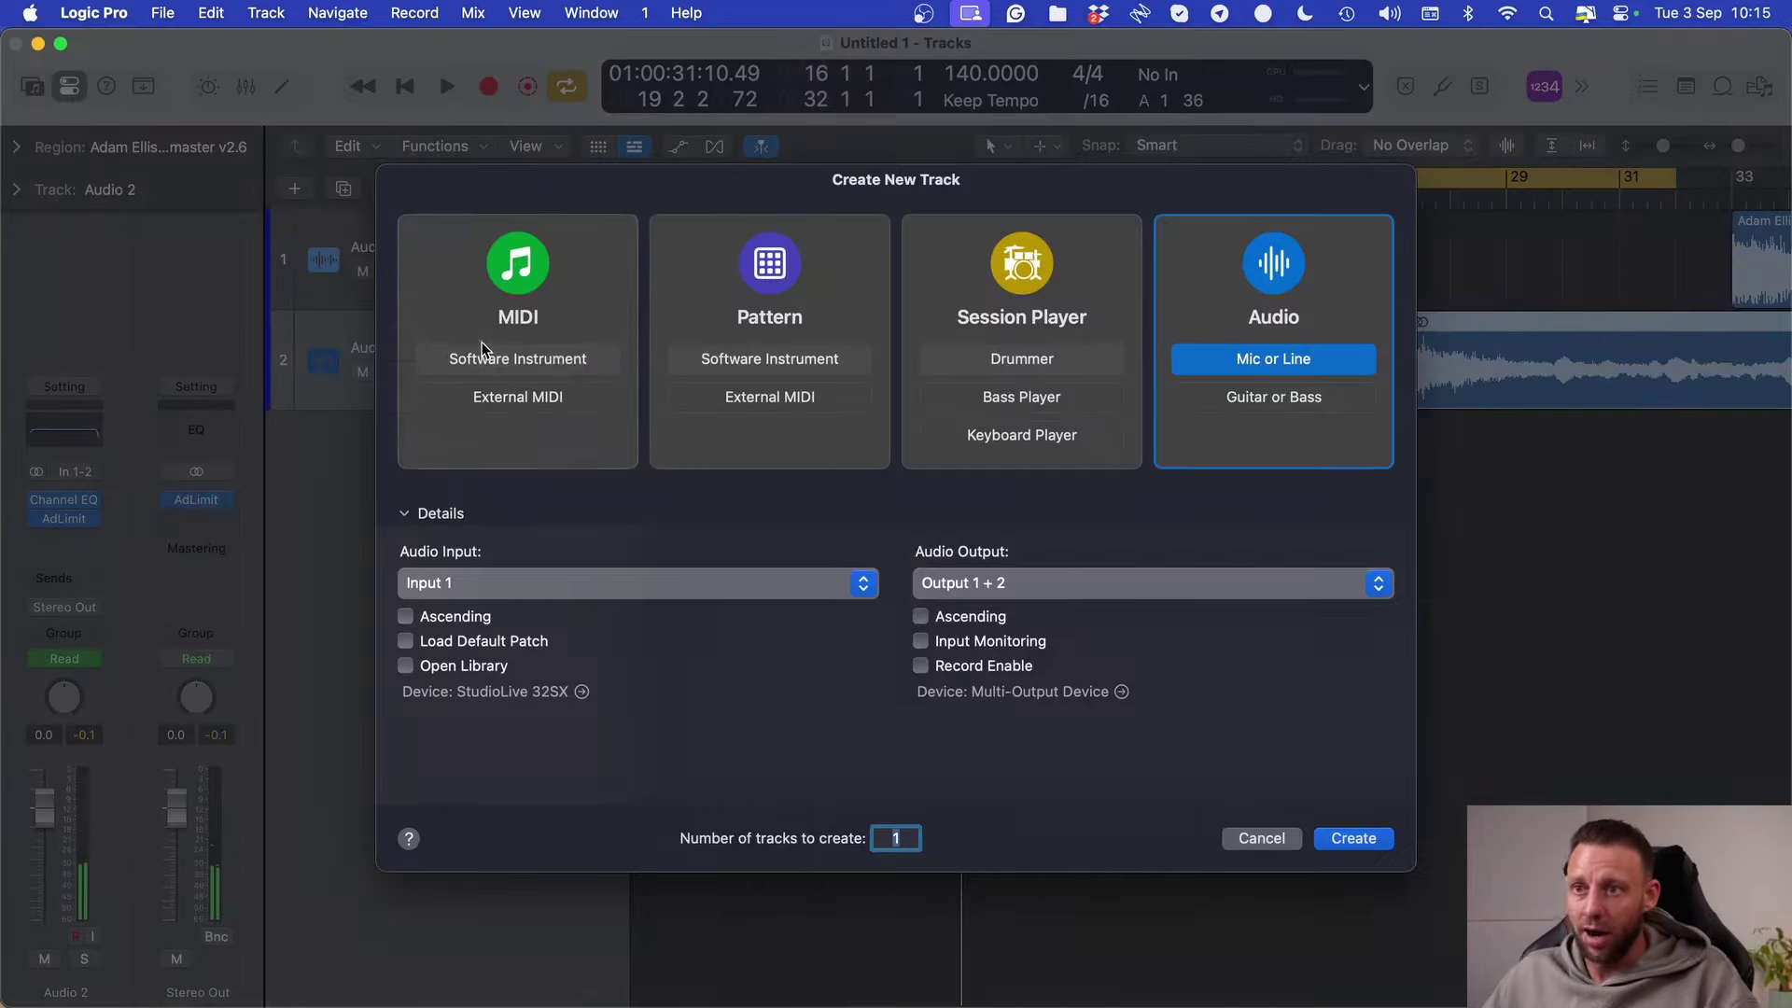
key(Return)
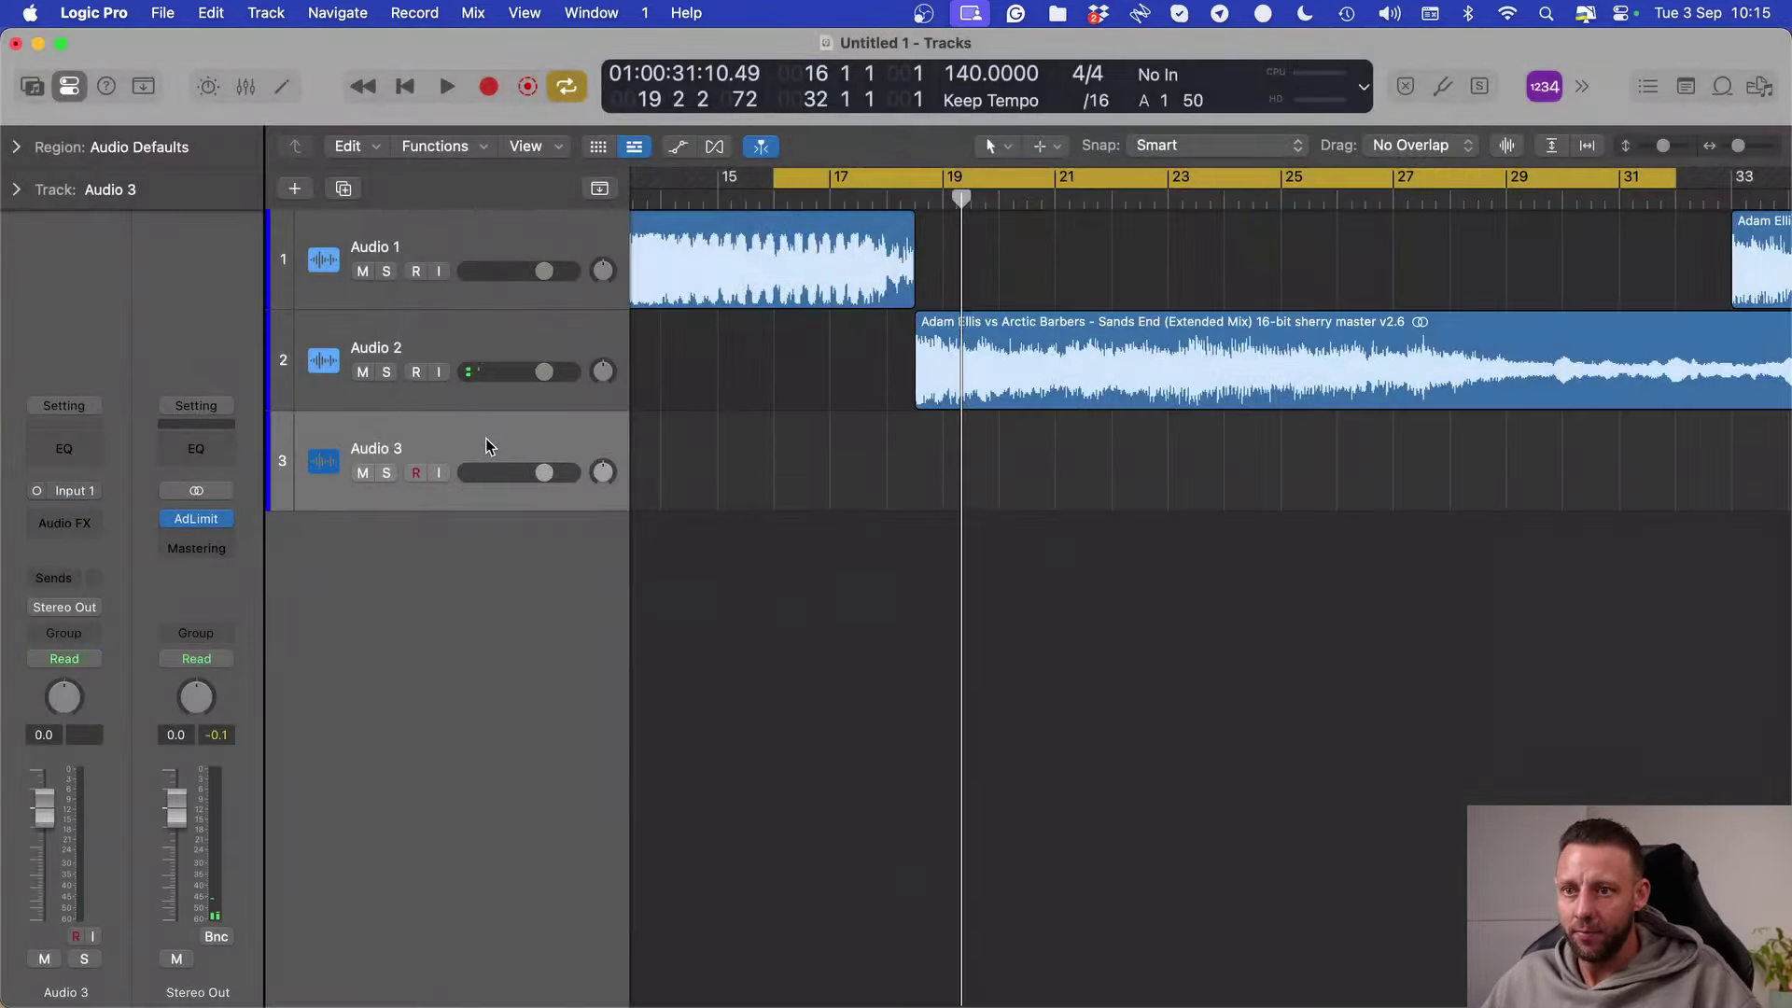
double_click(485, 440)
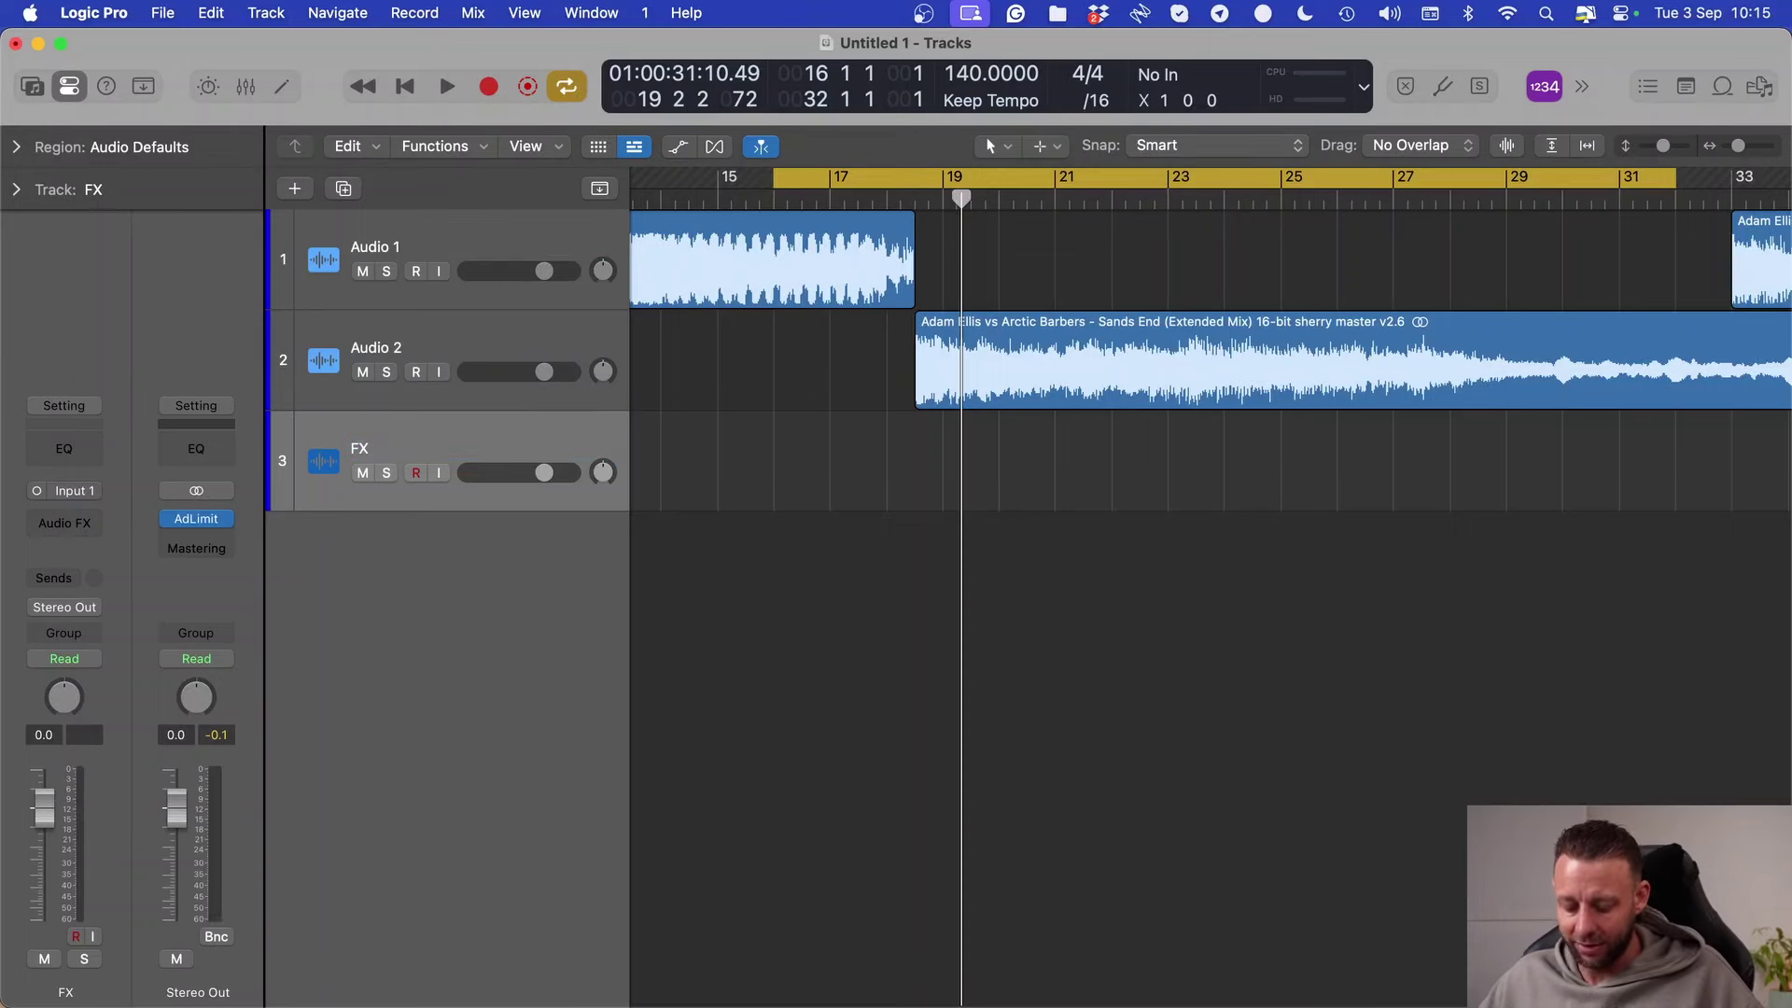
Step: Browse to the DPTE2 Reverse Cymbals folder and audition reverse hat samples 009 and 010
key(f)
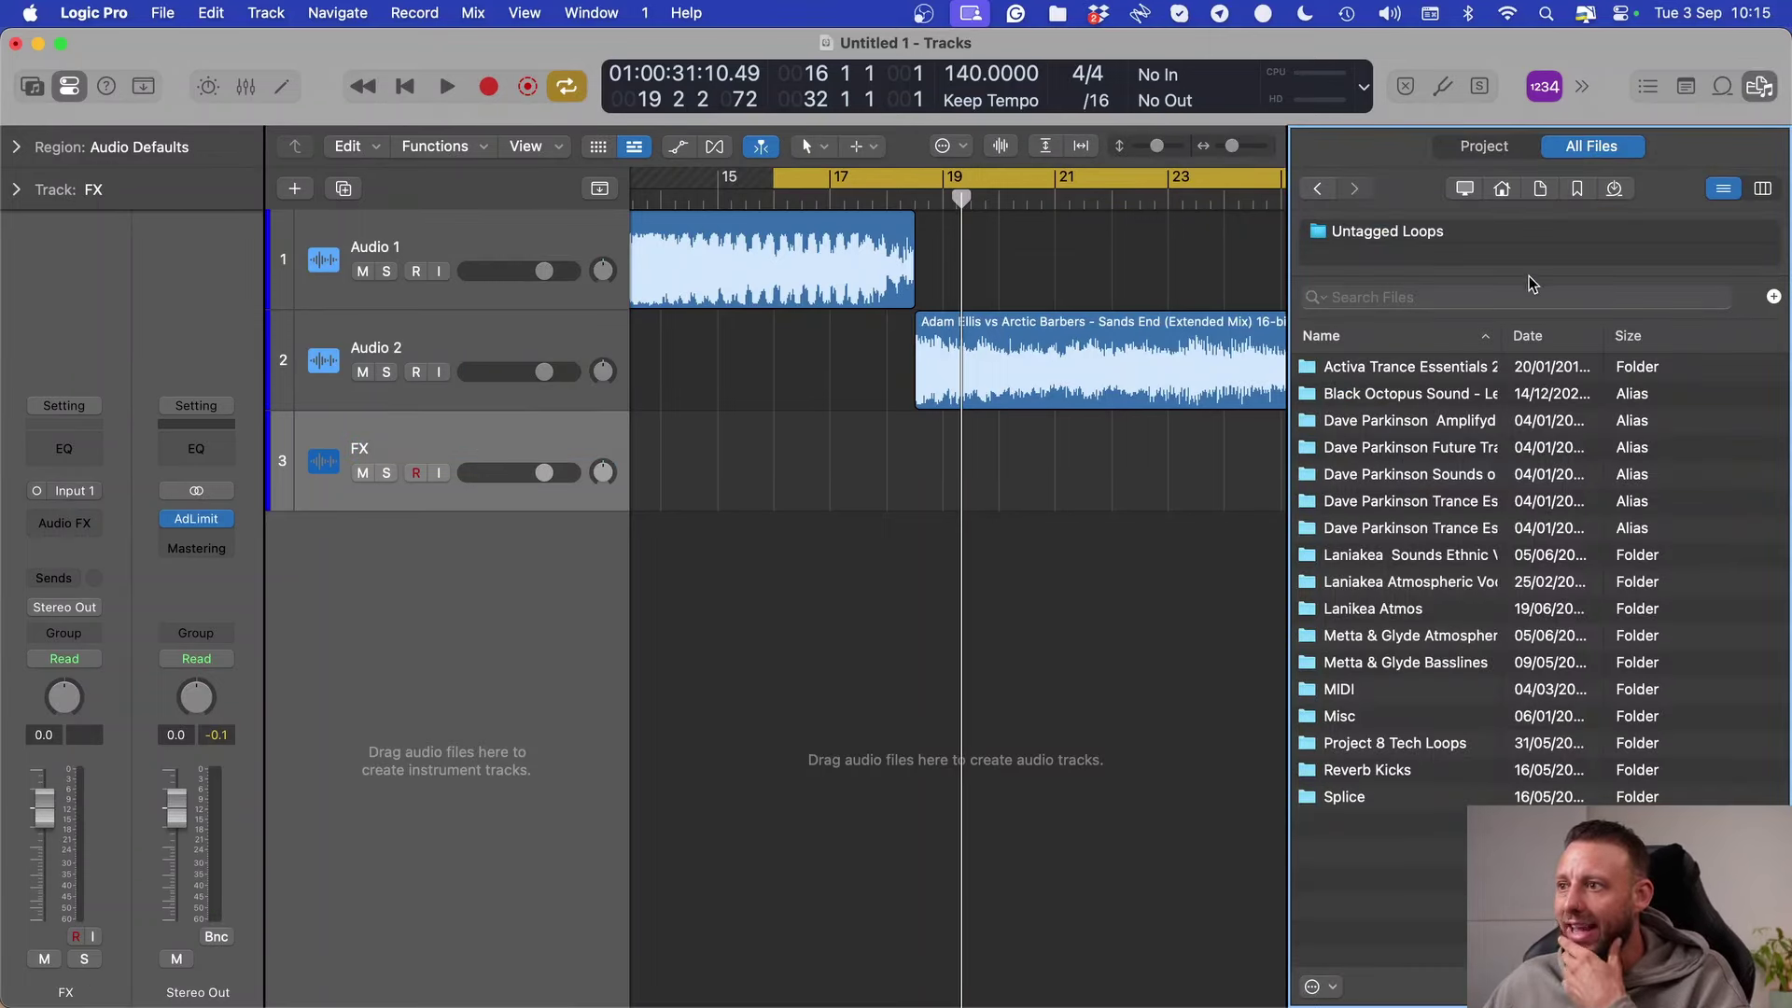
drag(1497, 333, 1628, 333)
double_click(1555, 529)
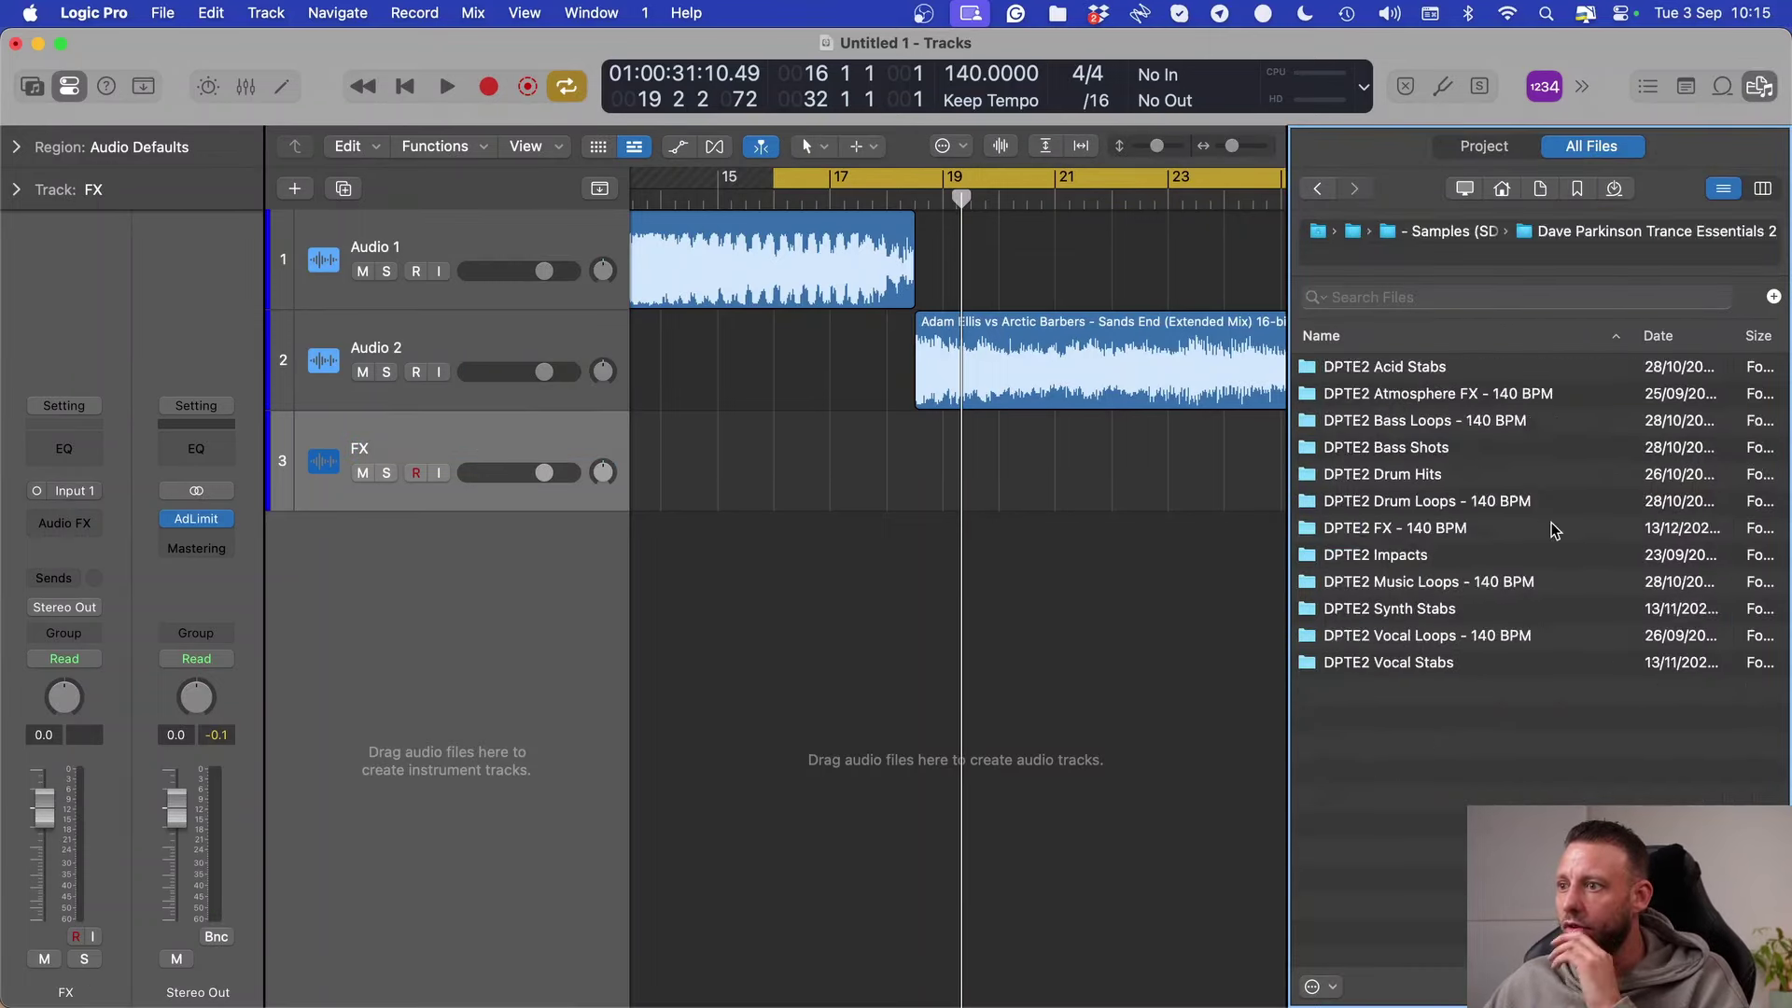
double_click(1378, 528)
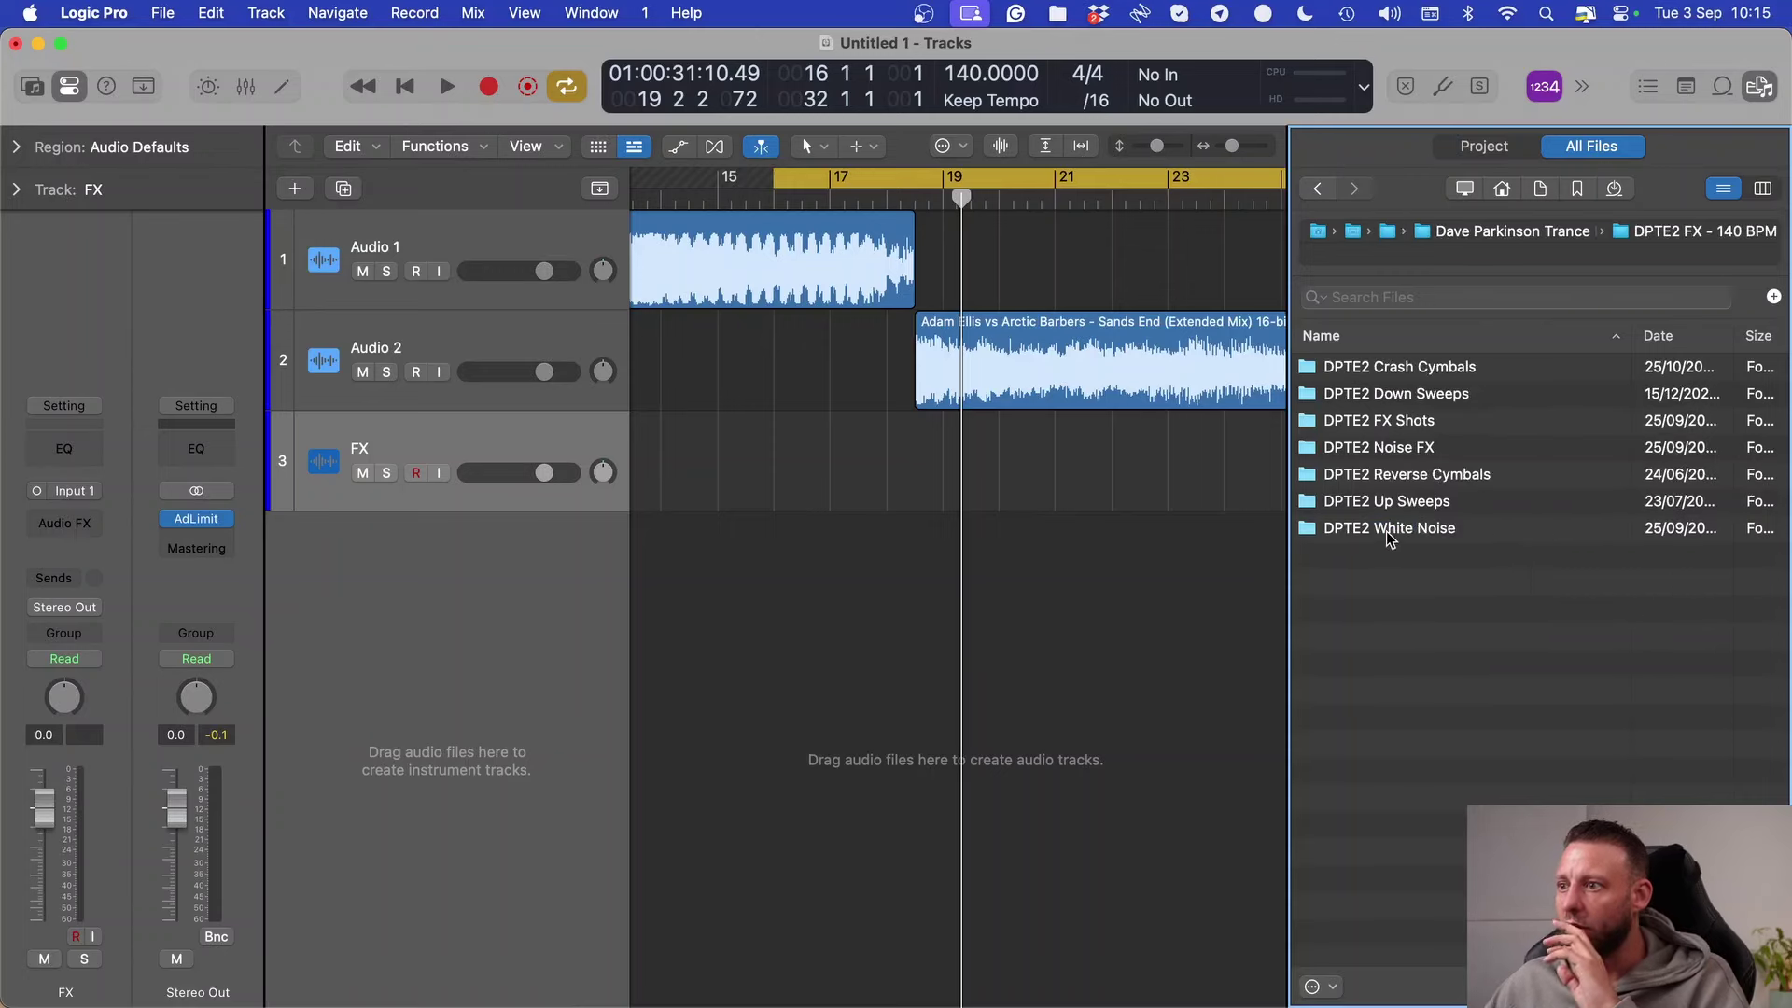
double_click(1404, 476)
click(1427, 581)
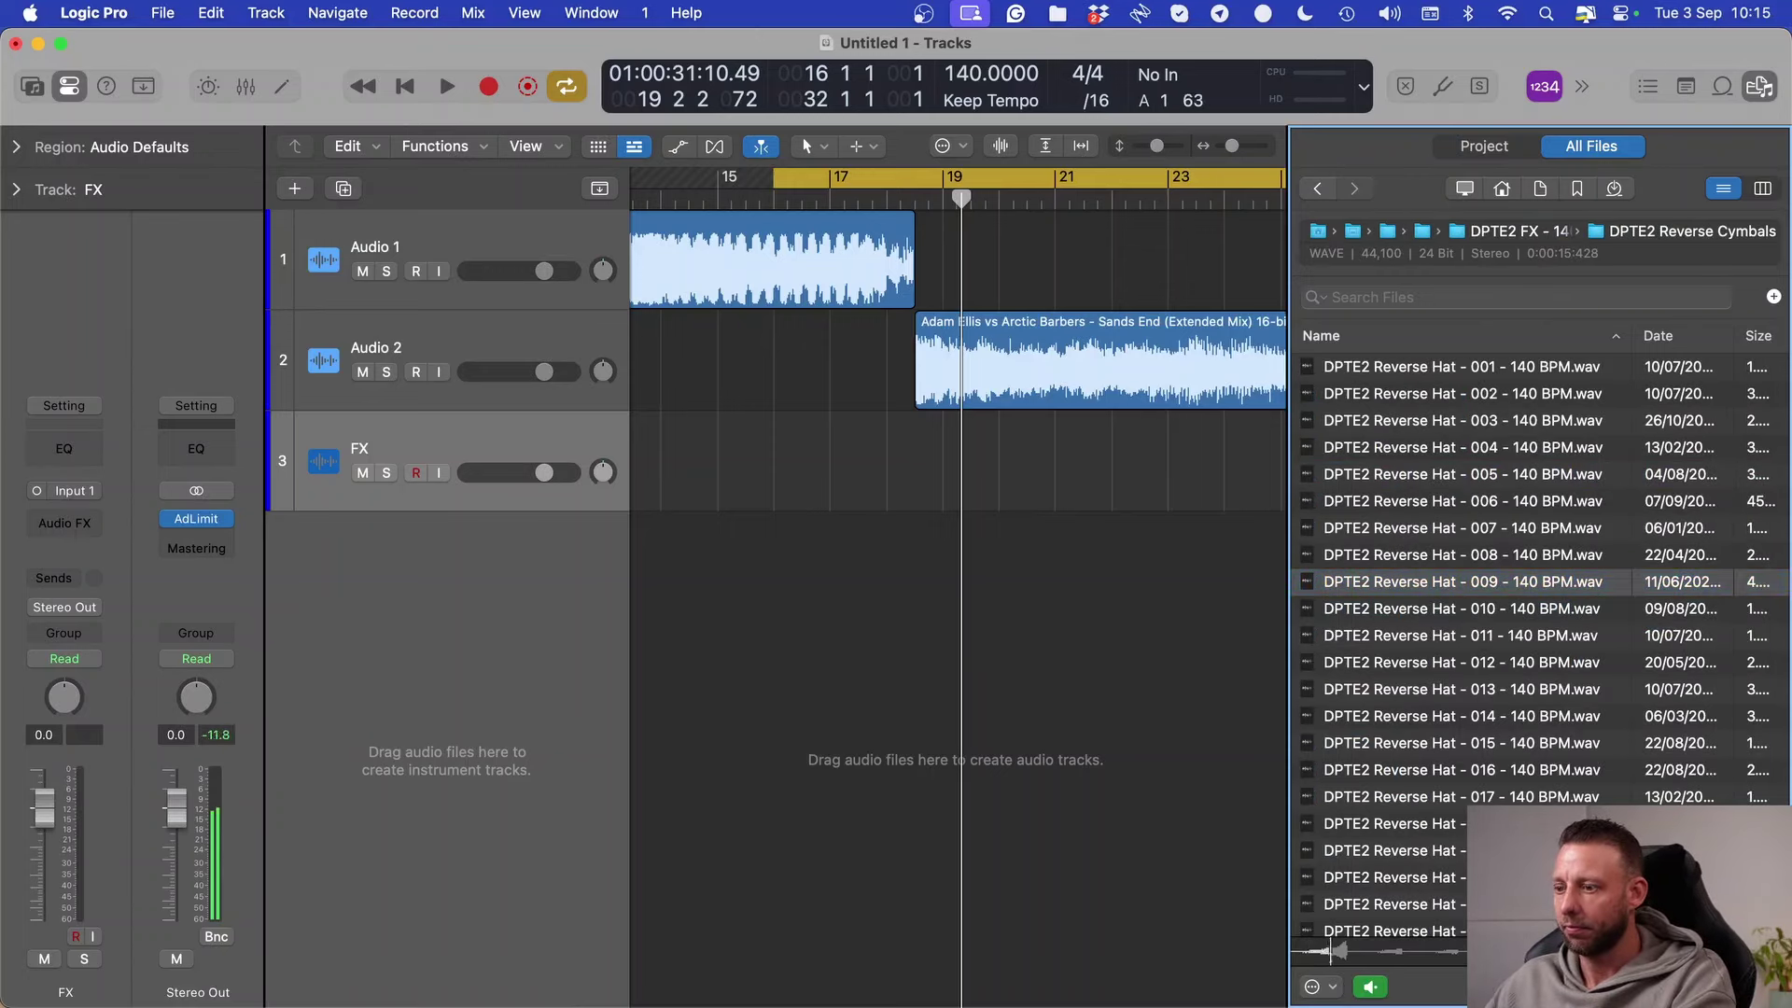
click(1348, 609)
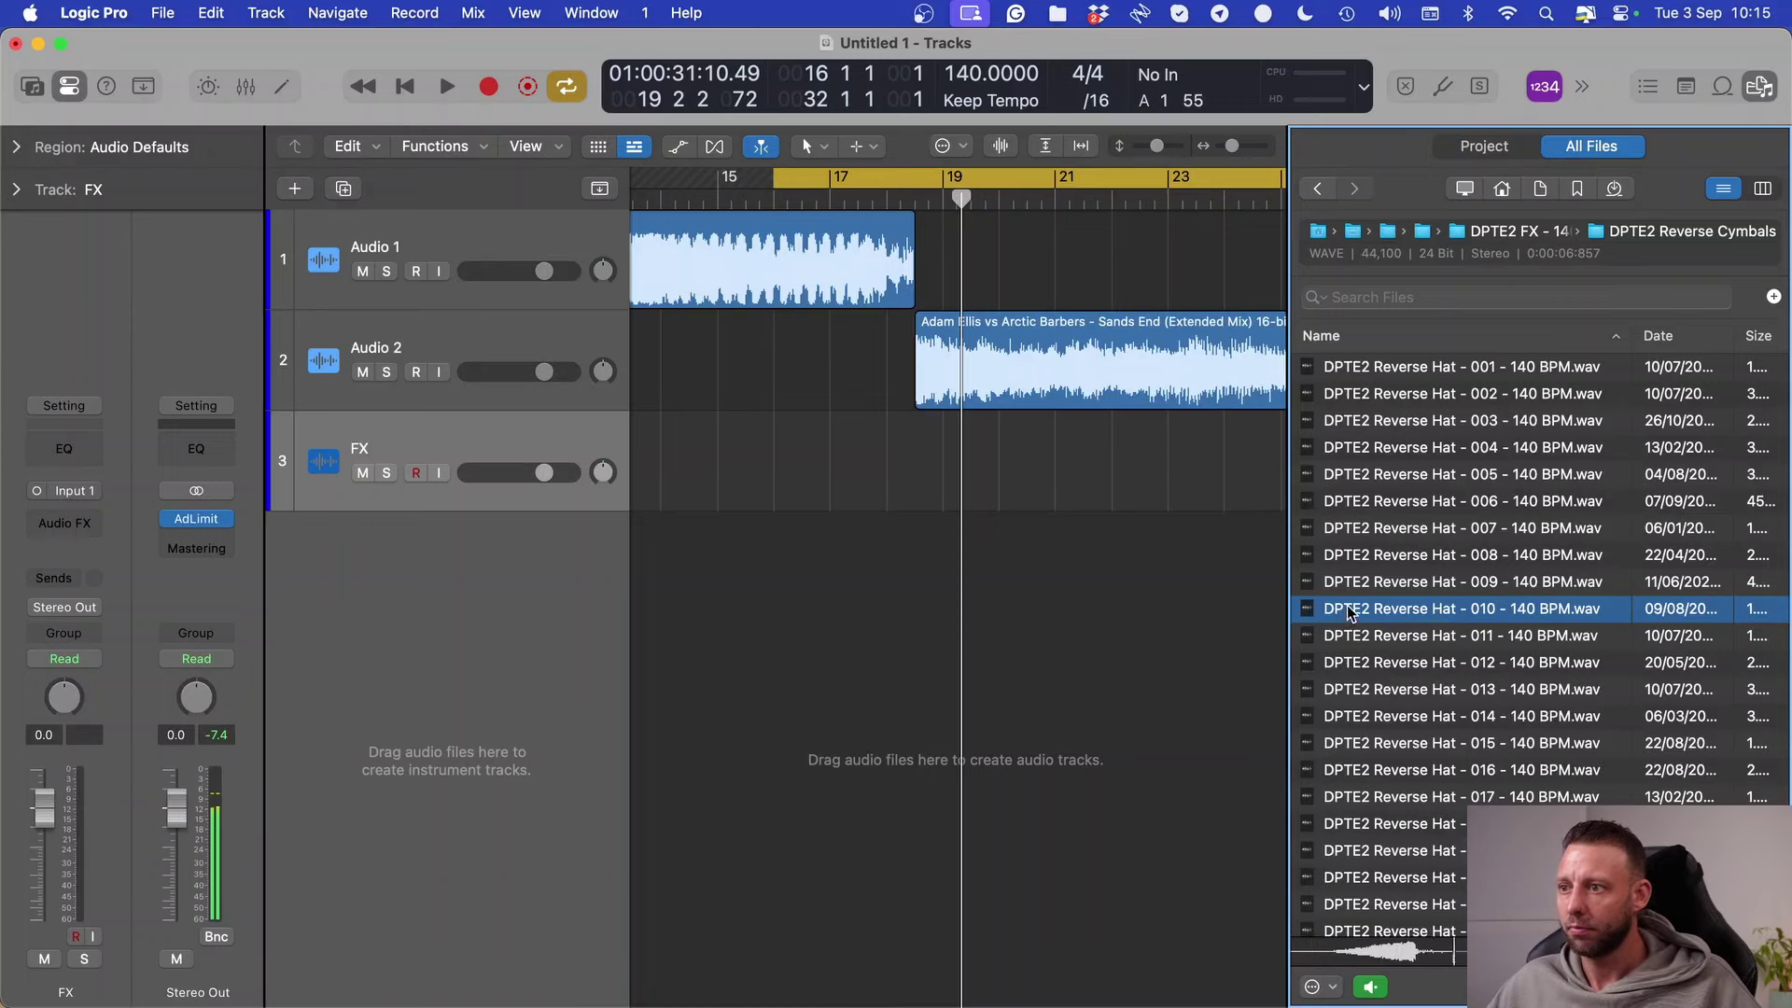
Step: Place Reverse Hat 010 on the FX track at 17 3 1 1 and play the transition
drag(1355, 630, 1056, 501)
scroll(933, 507, up, 5)
scroll(909, 514, left, 3)
click(985, 588)
key(space)
scroll(967, 614, right, 4)
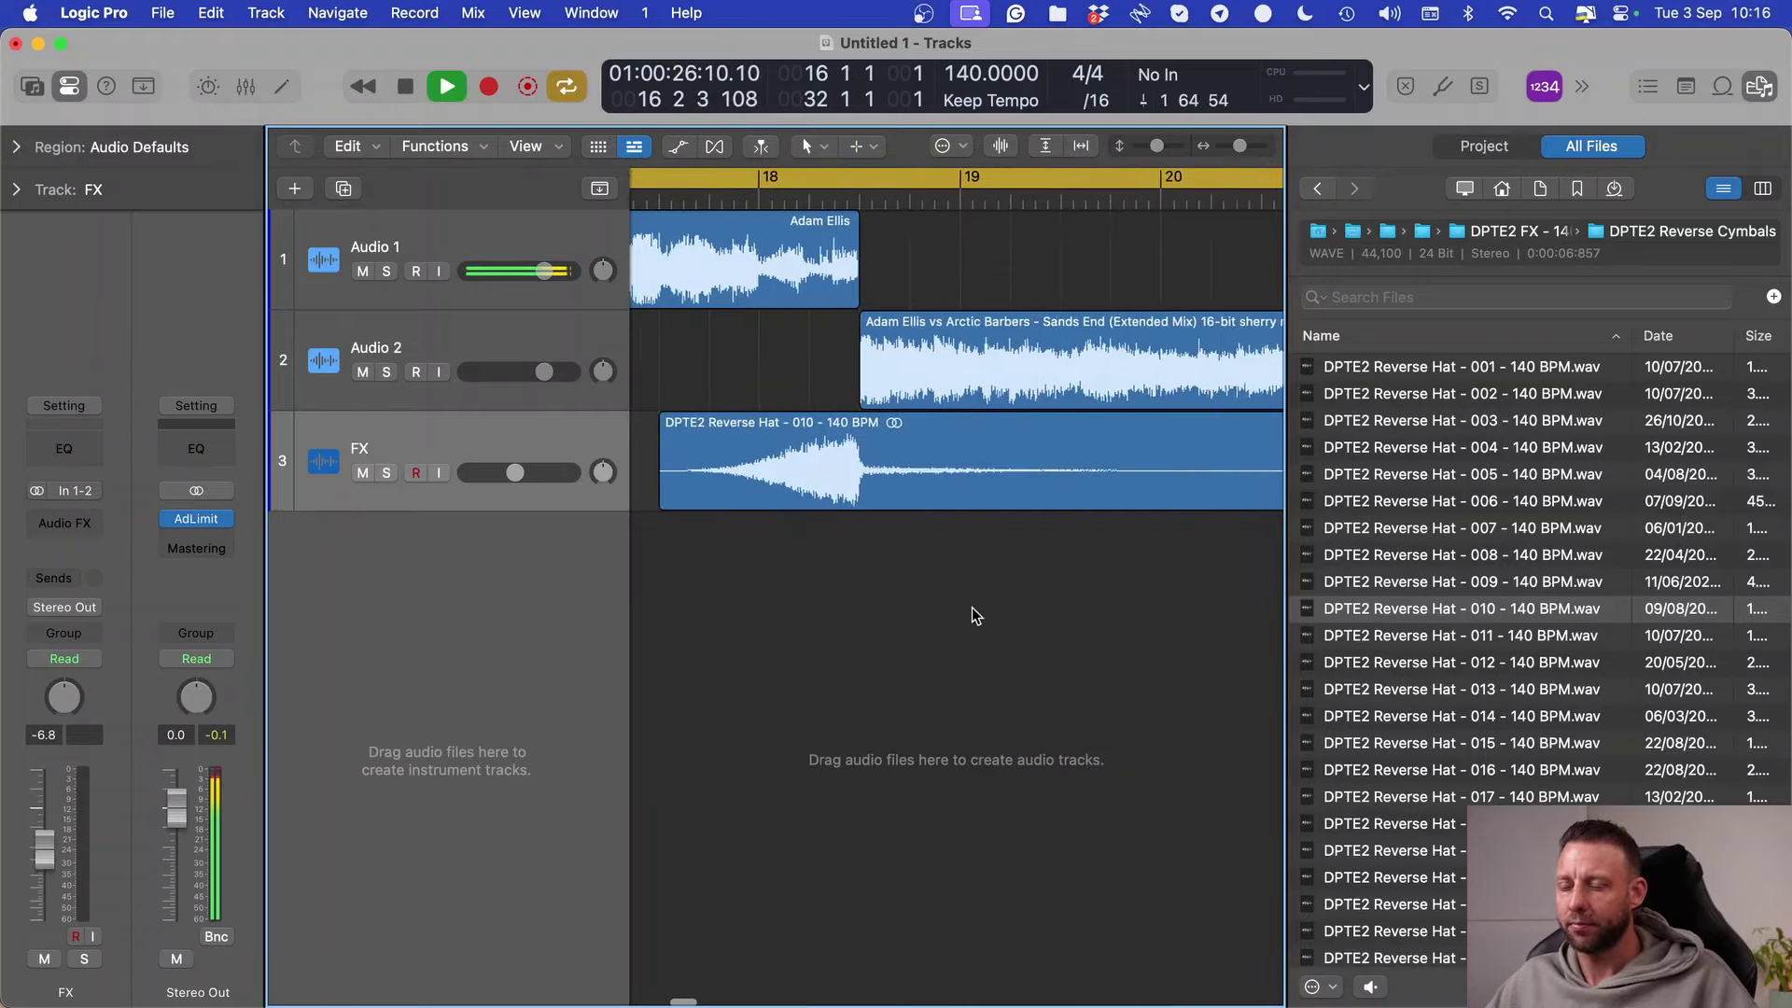
scroll(848, 637, down, 3)
scroll(846, 628, left, 3)
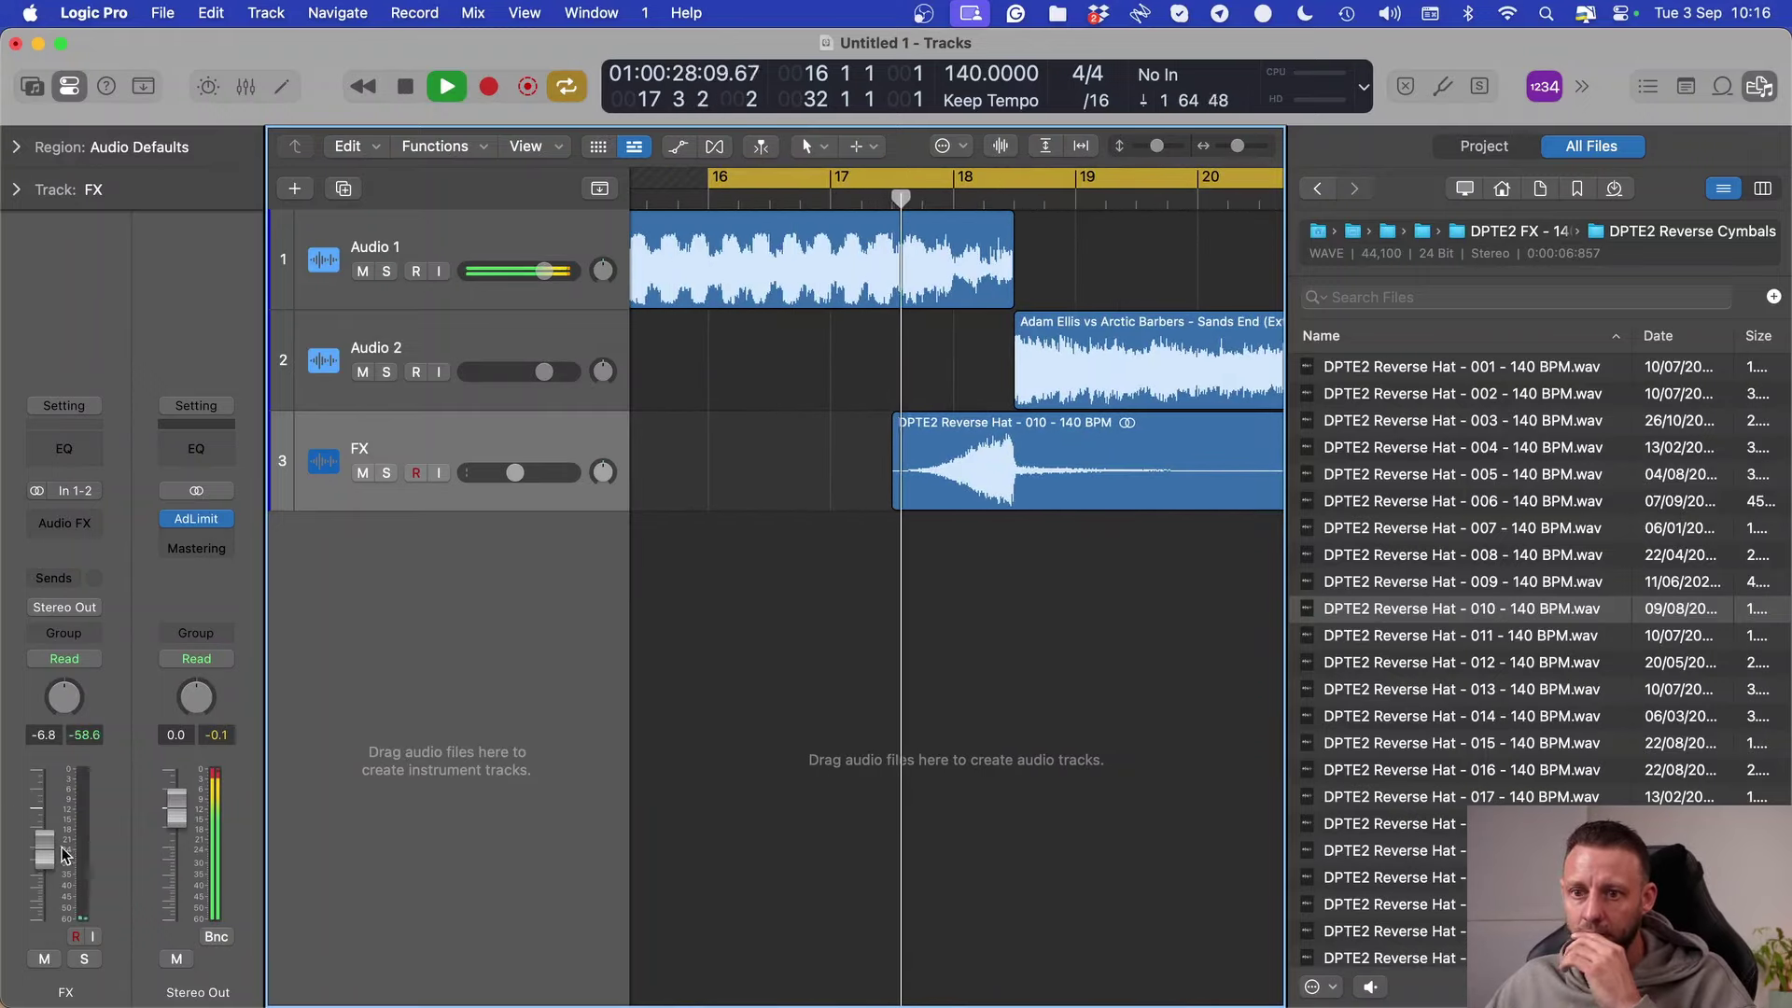
drag(43, 842, 44, 838)
key(space)
Step: Replace it with DPTE2 Reverse Hat - 012 at bar 18 and close the file browser
click(1030, 479)
key(Delete)
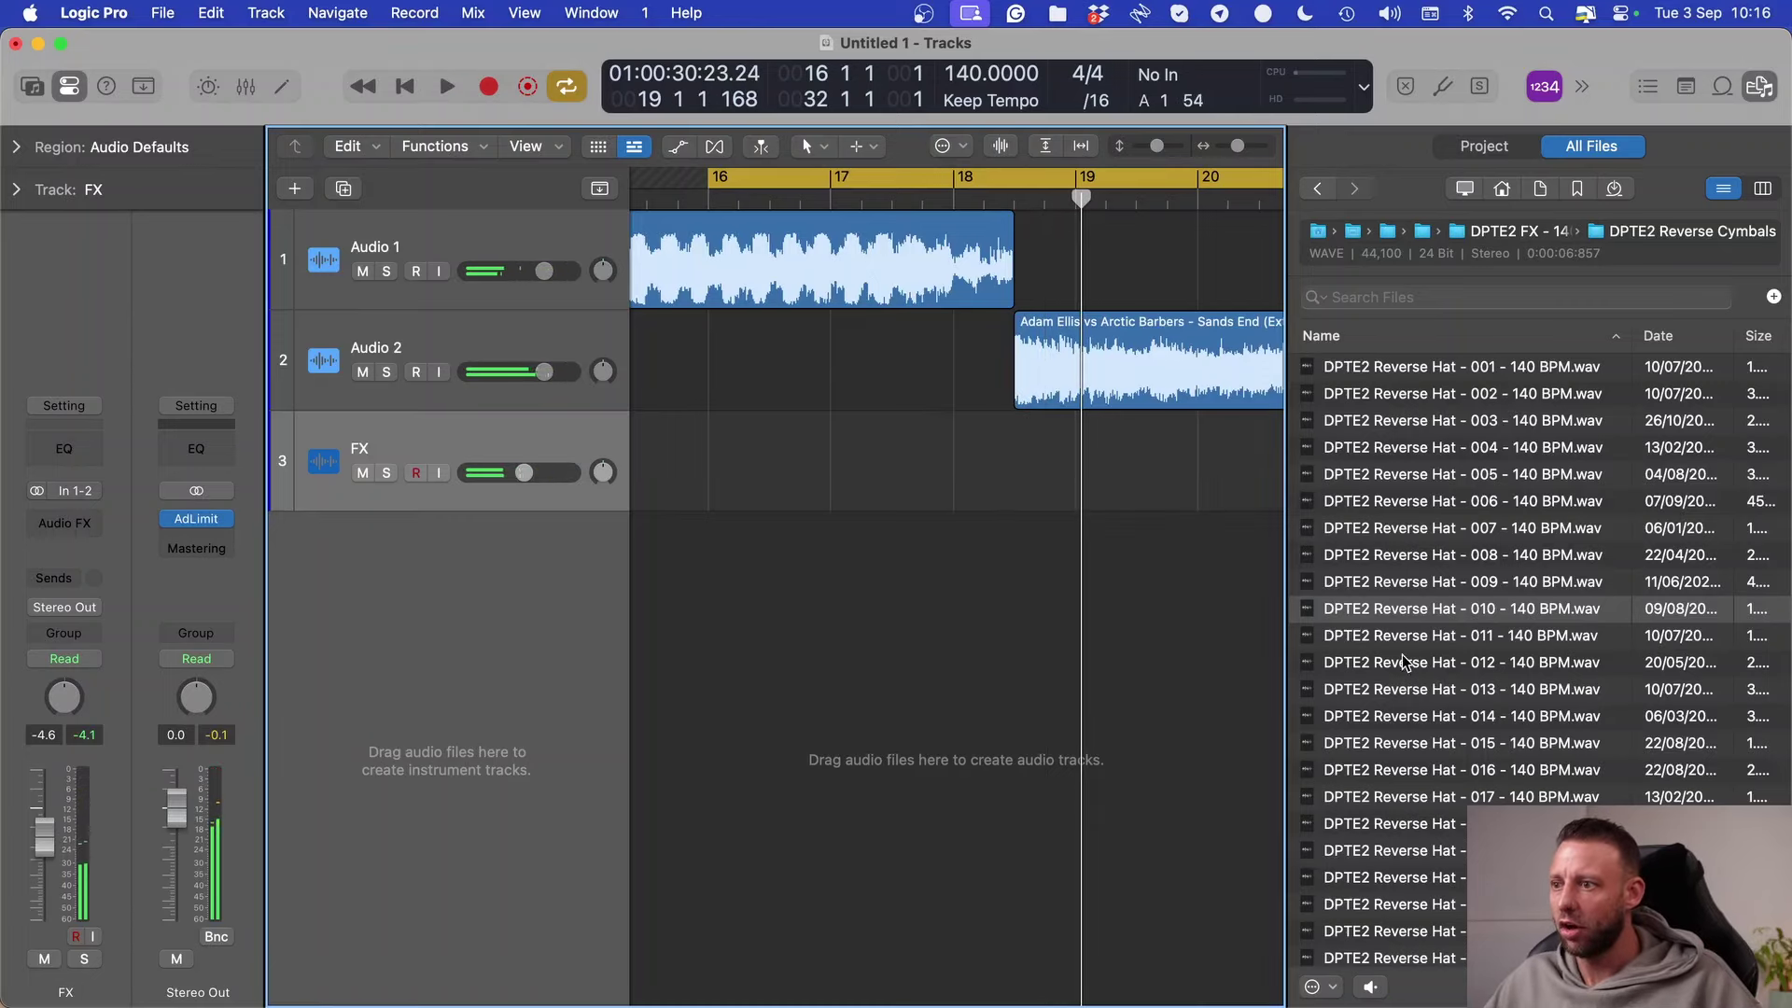
click(1404, 661)
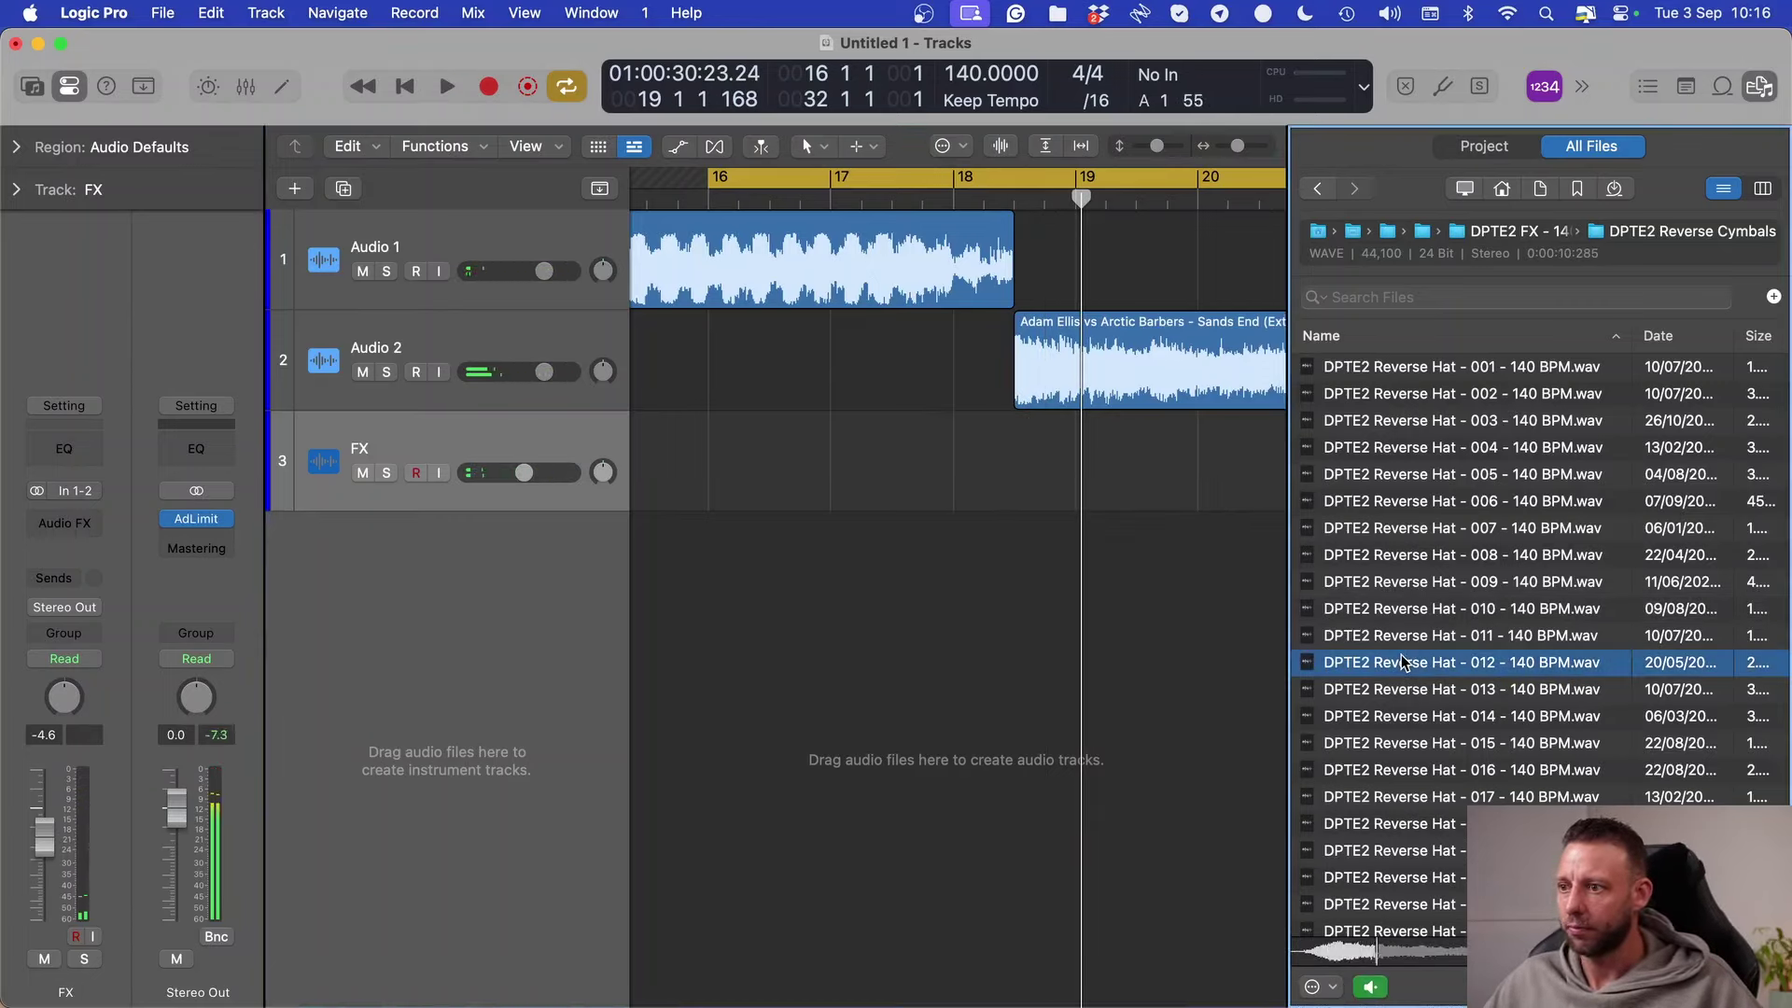
drag(1404, 661, 971, 478)
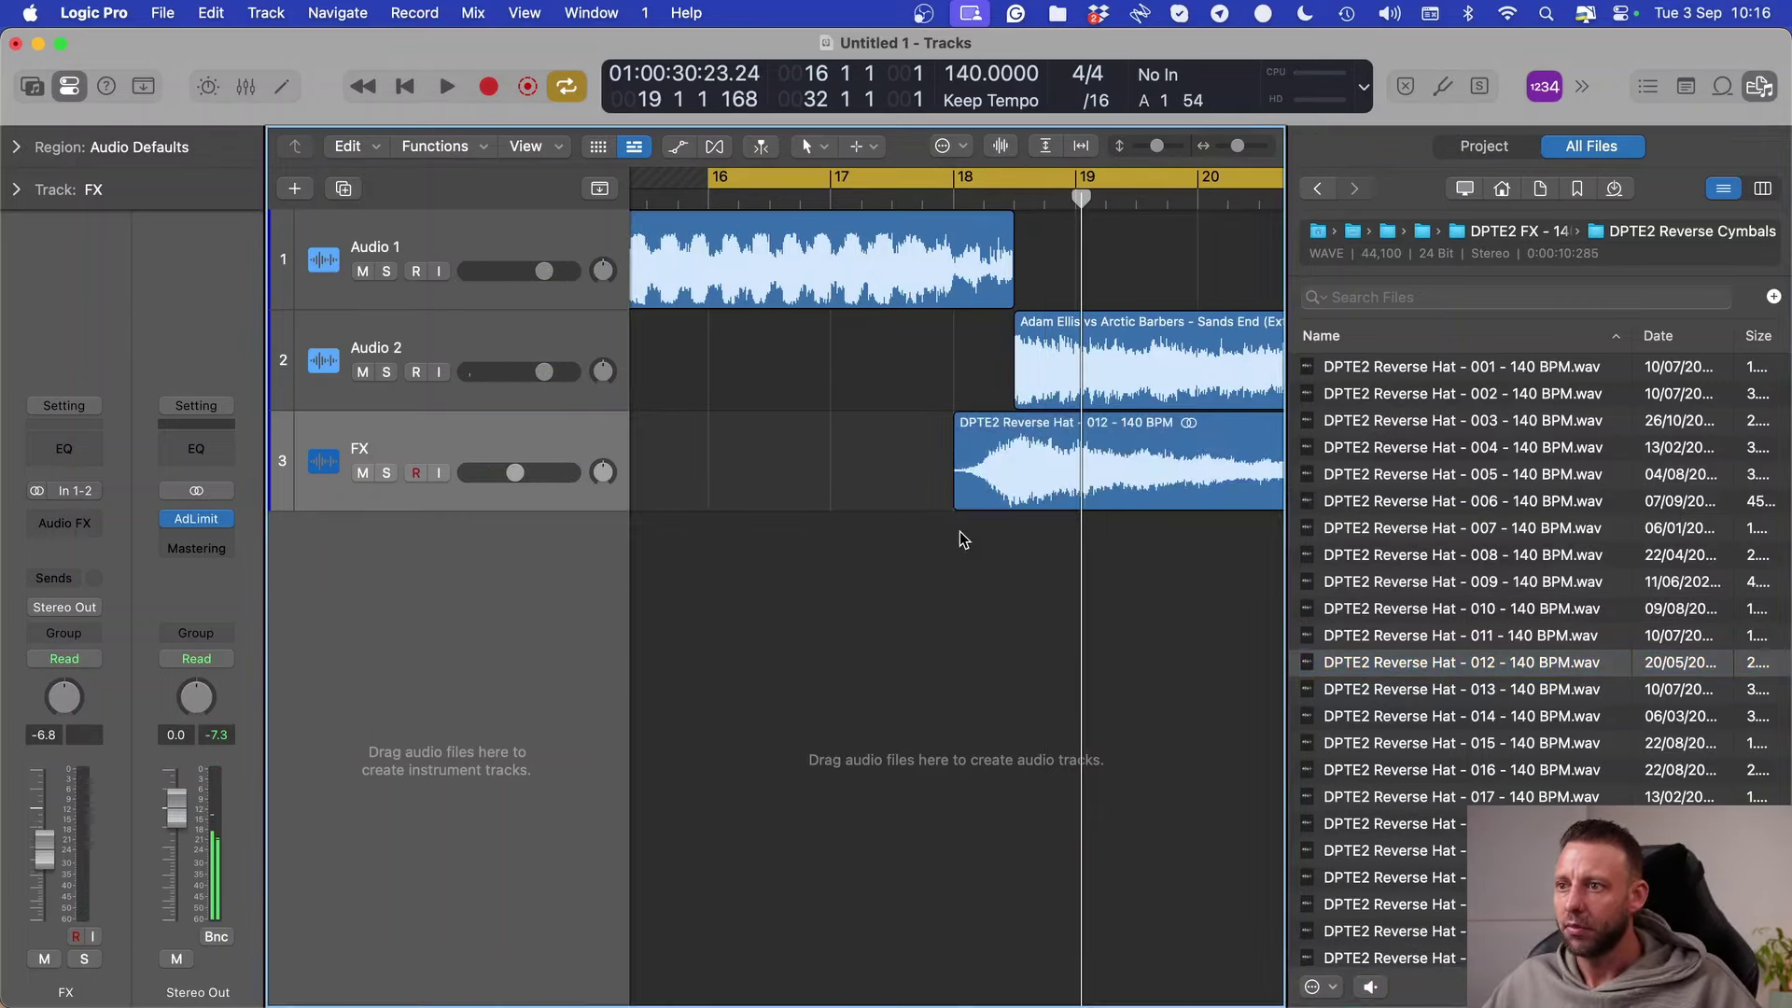
key(f)
Step: Loop bars 17.3.3–21.3.1, compare with the FX track muted and unmuted, and play the loop
click(938, 192)
key(space)
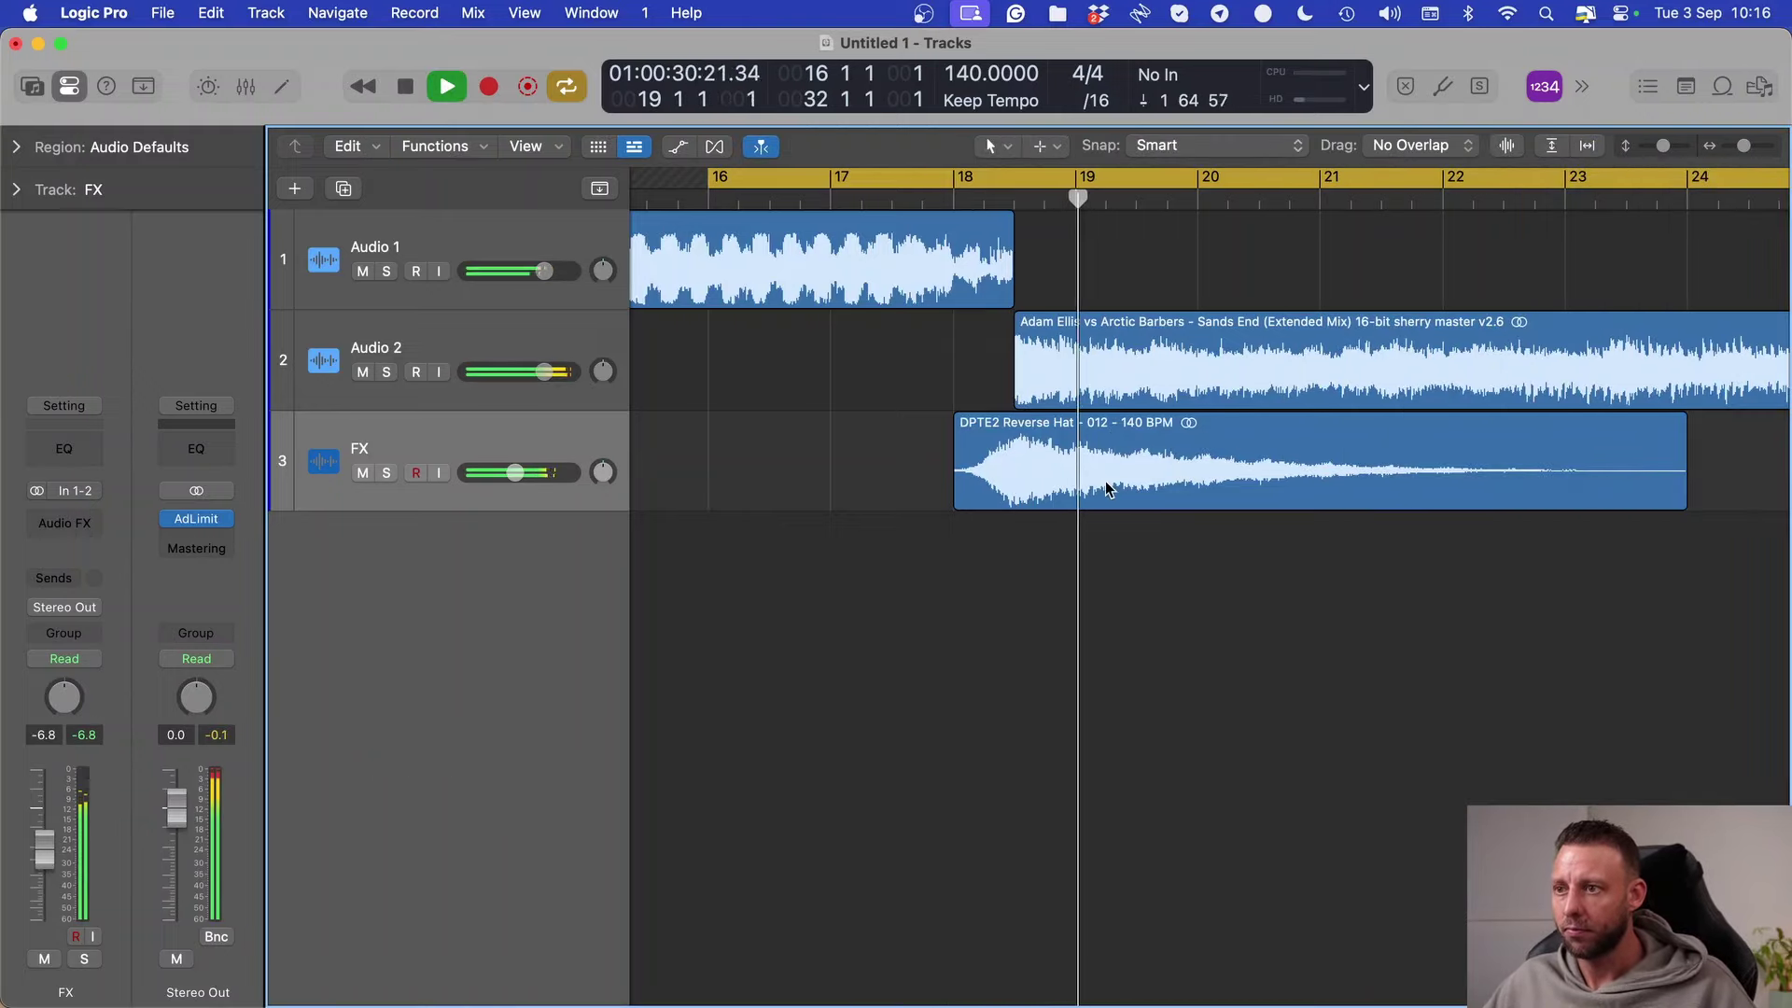
key(super+Up)
key(space)
drag(907, 177, 1381, 187)
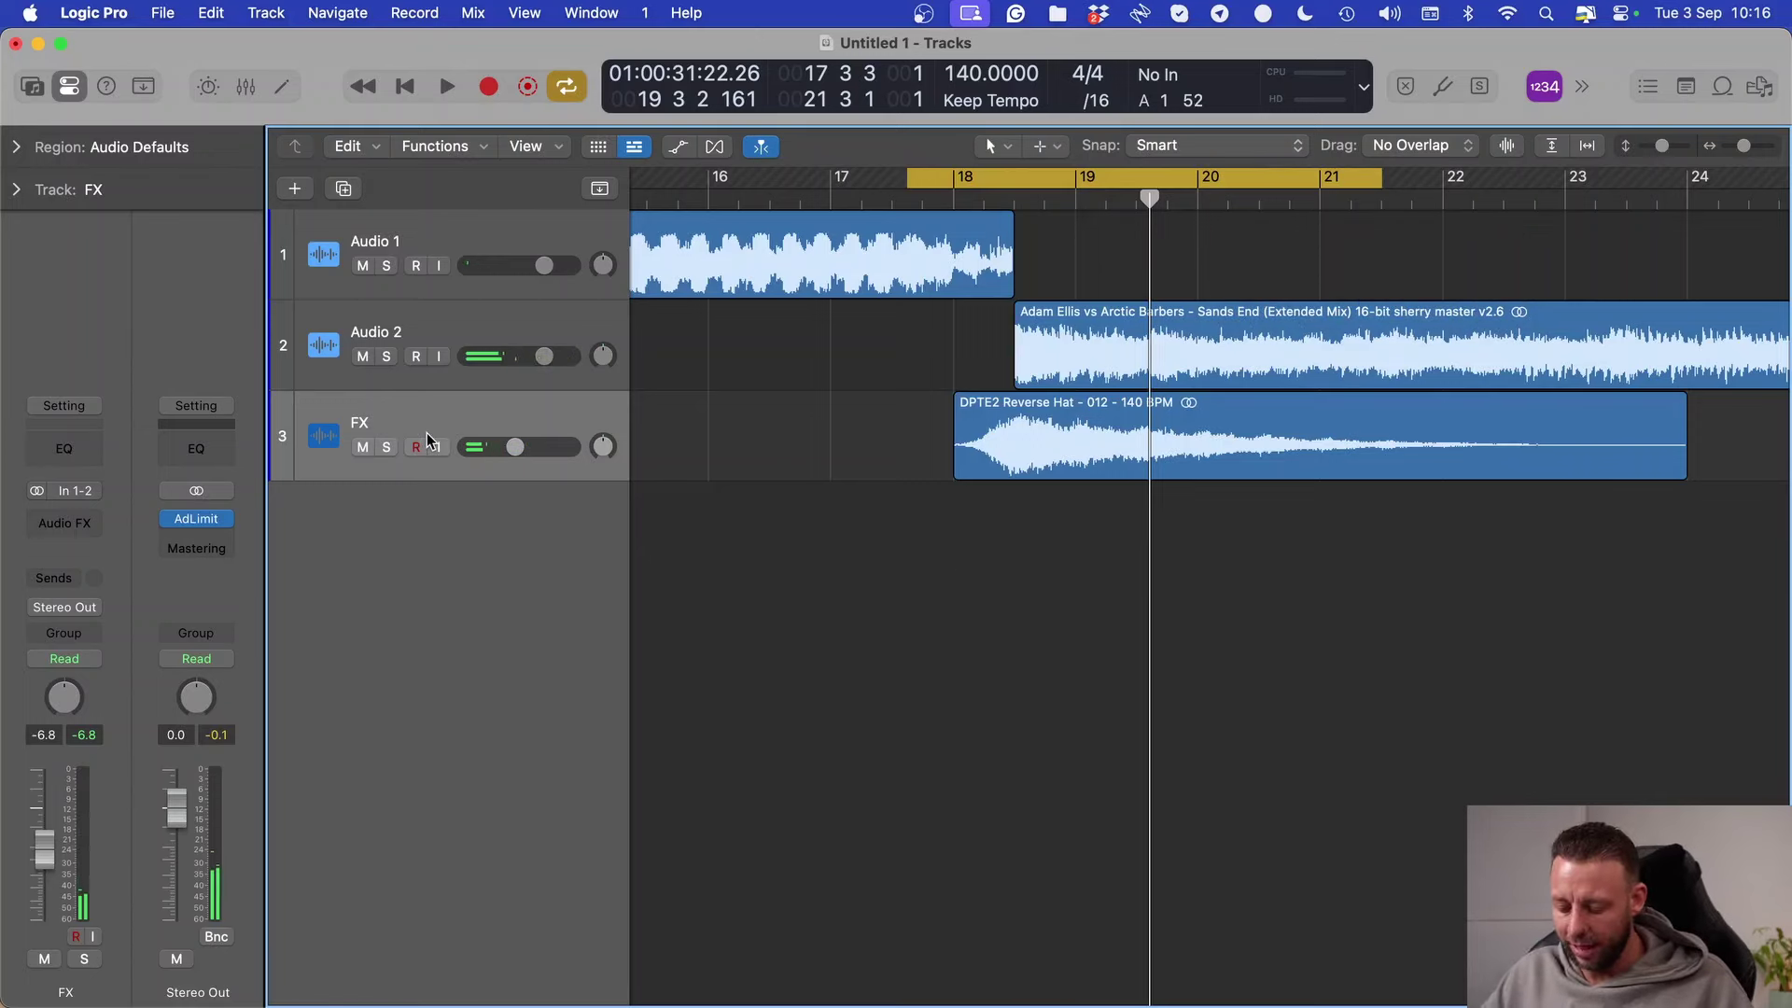
key(m)
key(m)
key(m)
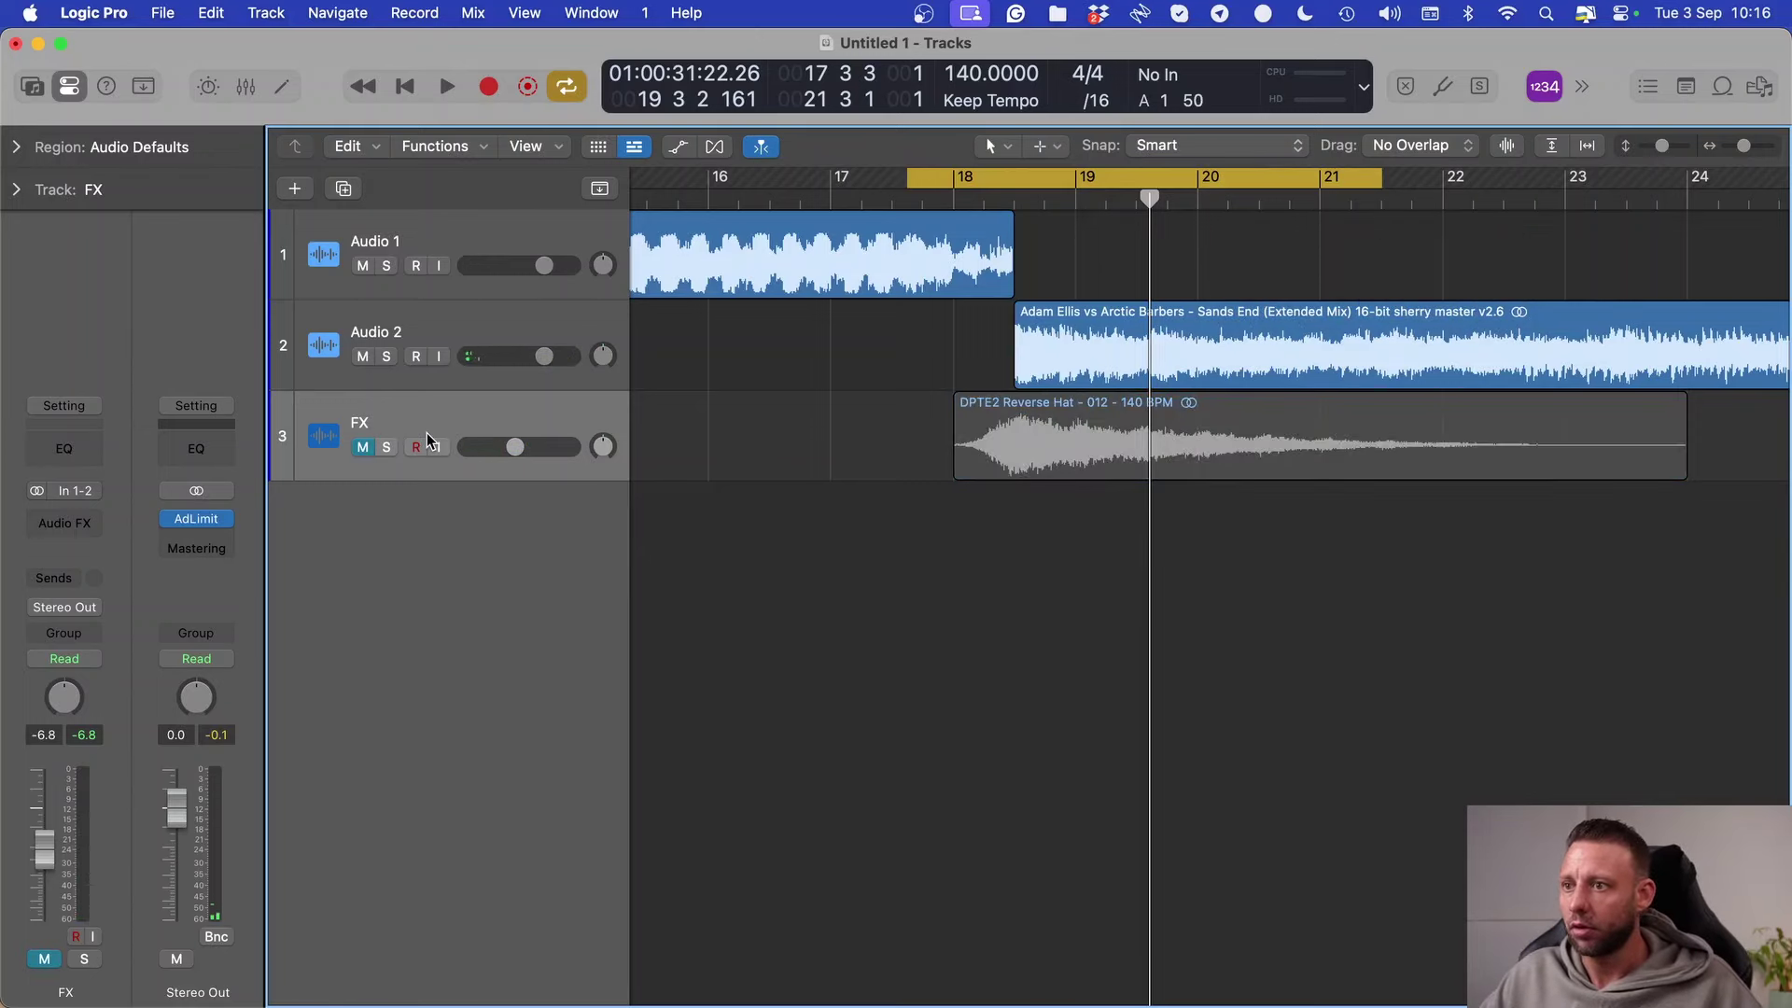
key(ctrl+m)
click(1061, 433)
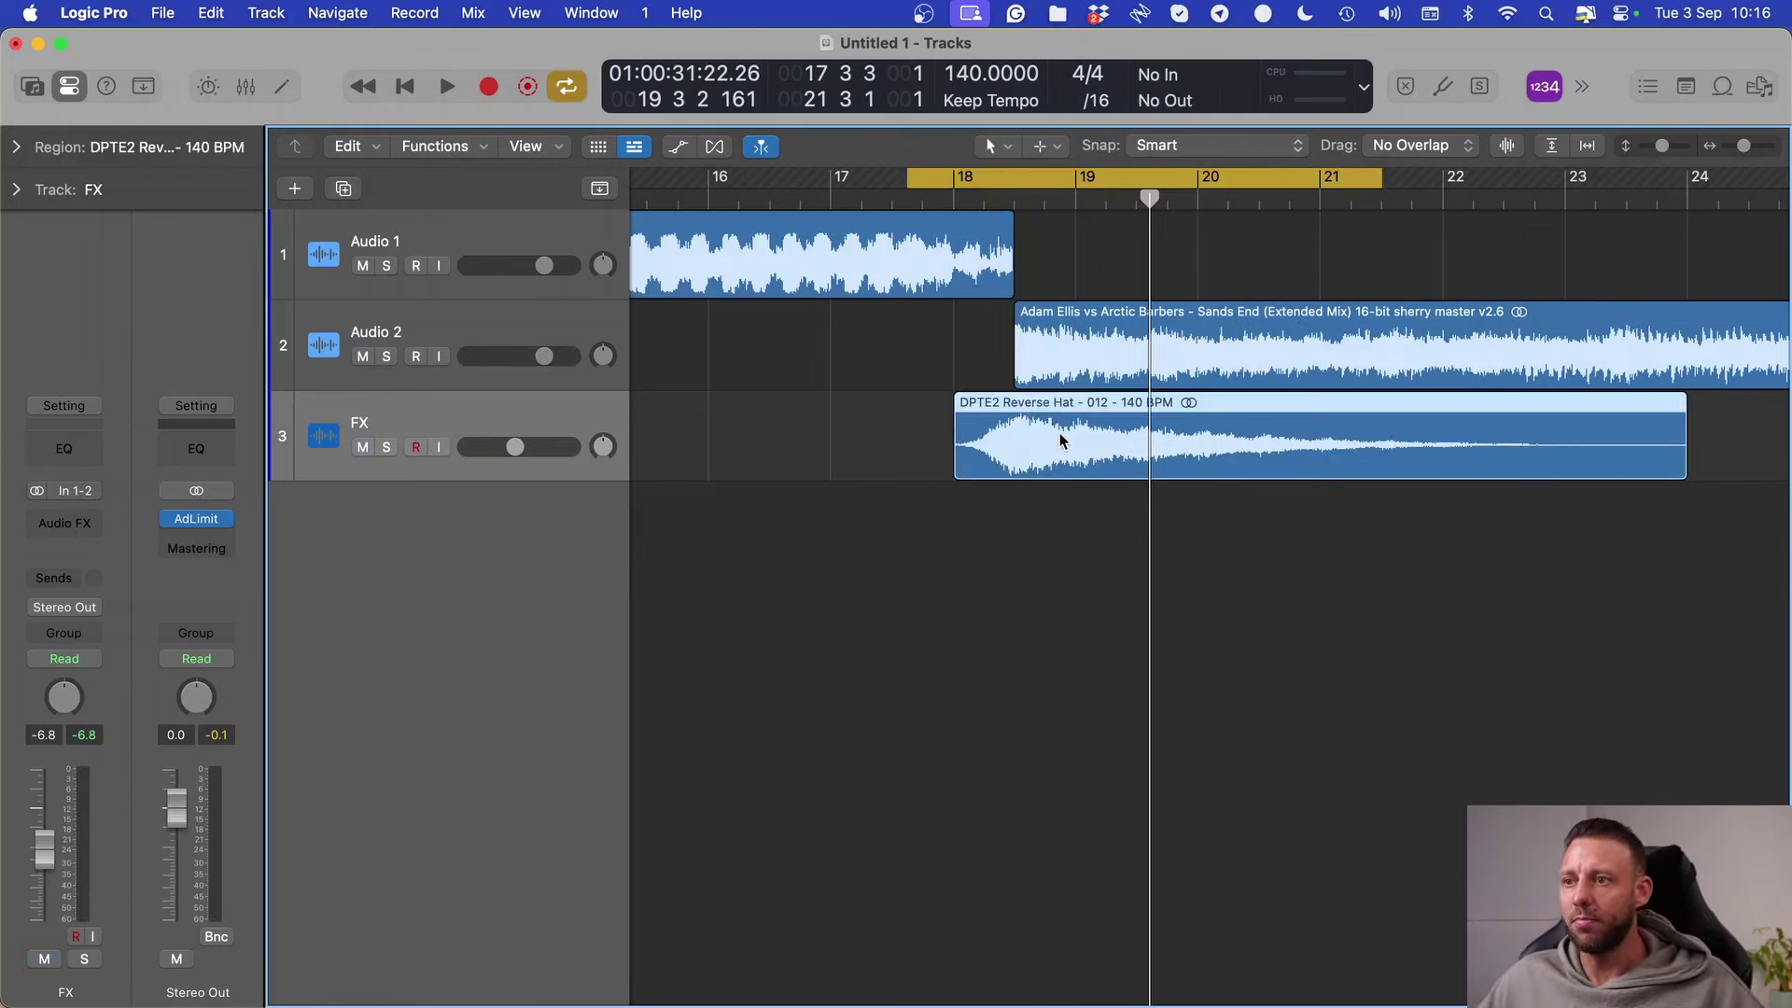
key(space)
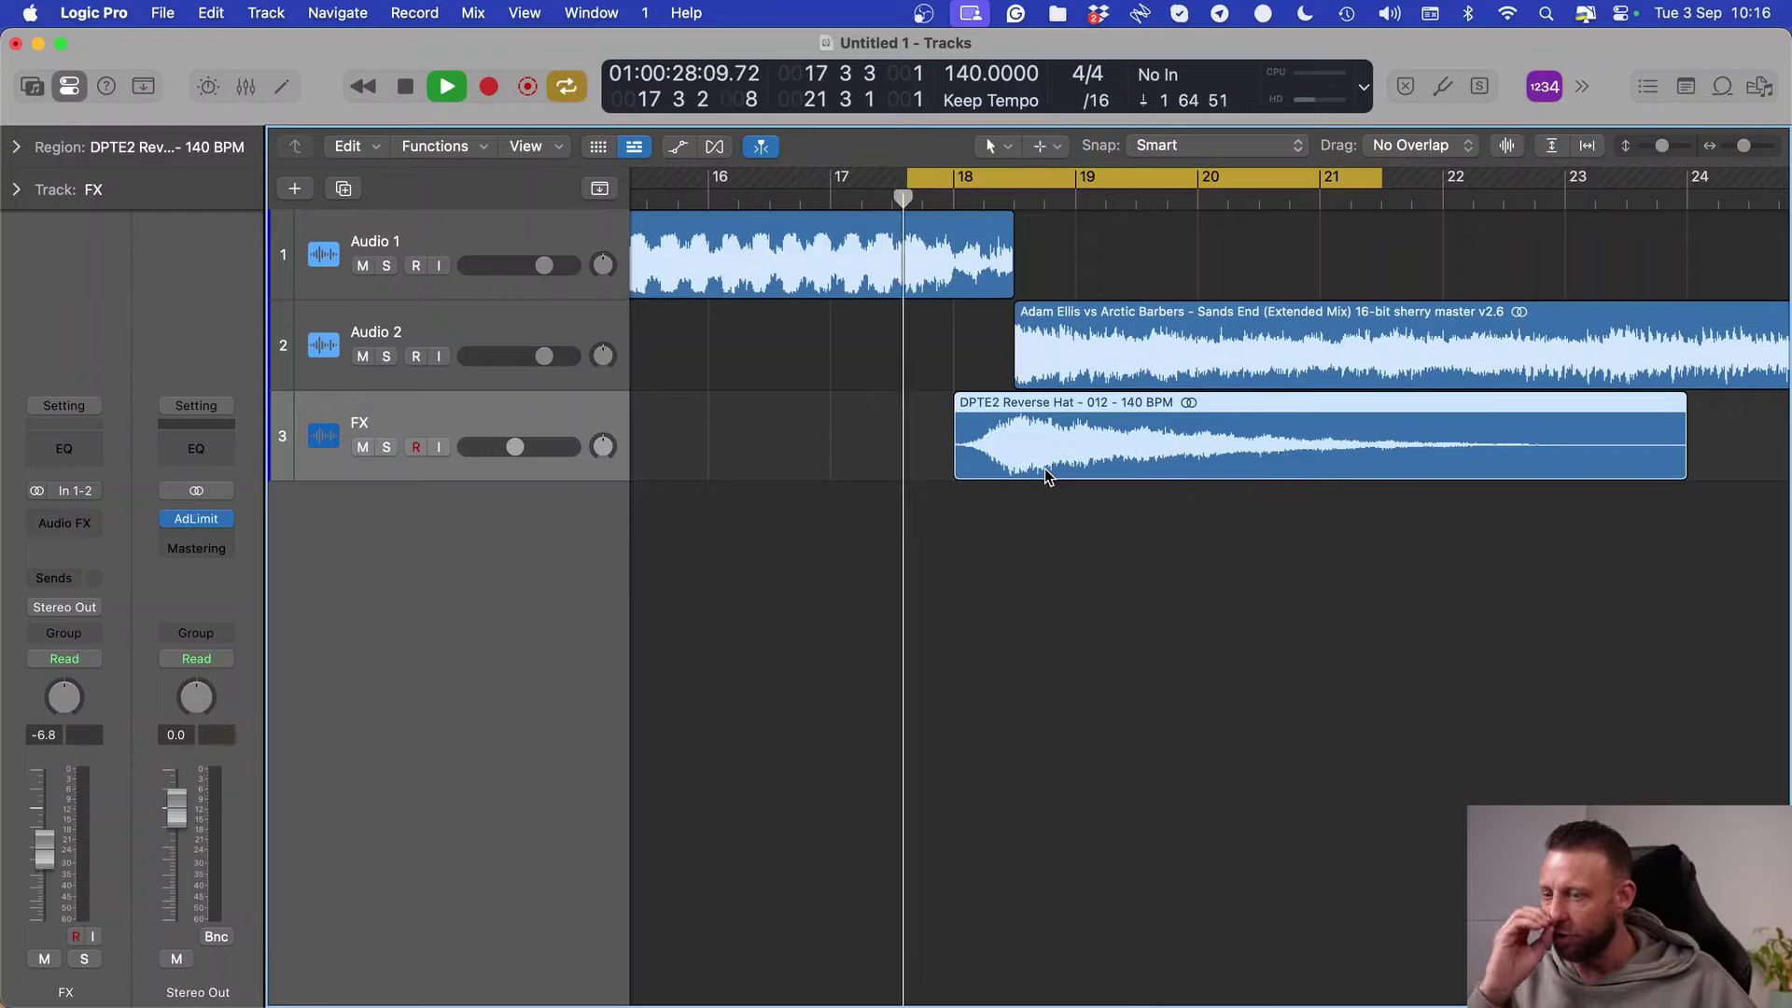
Step: Turn off Cycle and delete the later Sands End region on Audio 1
scroll(1152, 399, down, 5)
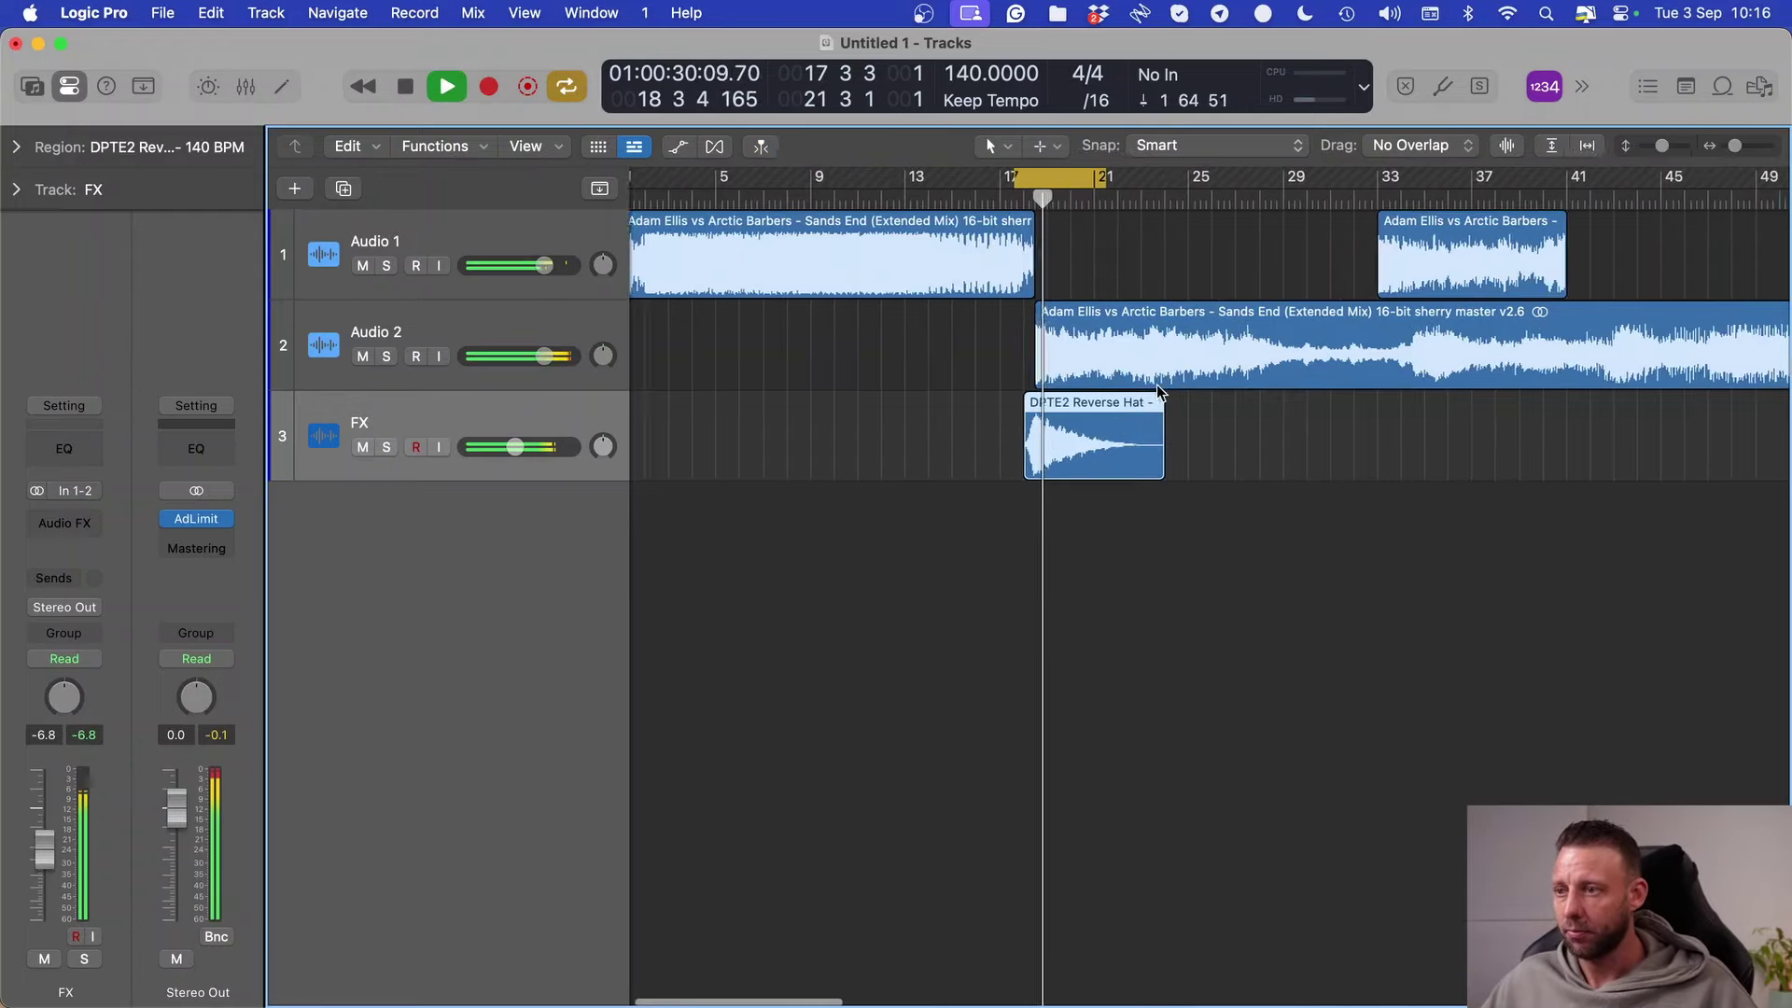
scroll(1133, 427, right, 8)
scroll(1110, 437, down, 1)
scroll(1105, 439, left, 5)
click(949, 478)
key(c)
click(1151, 285)
key(Delete)
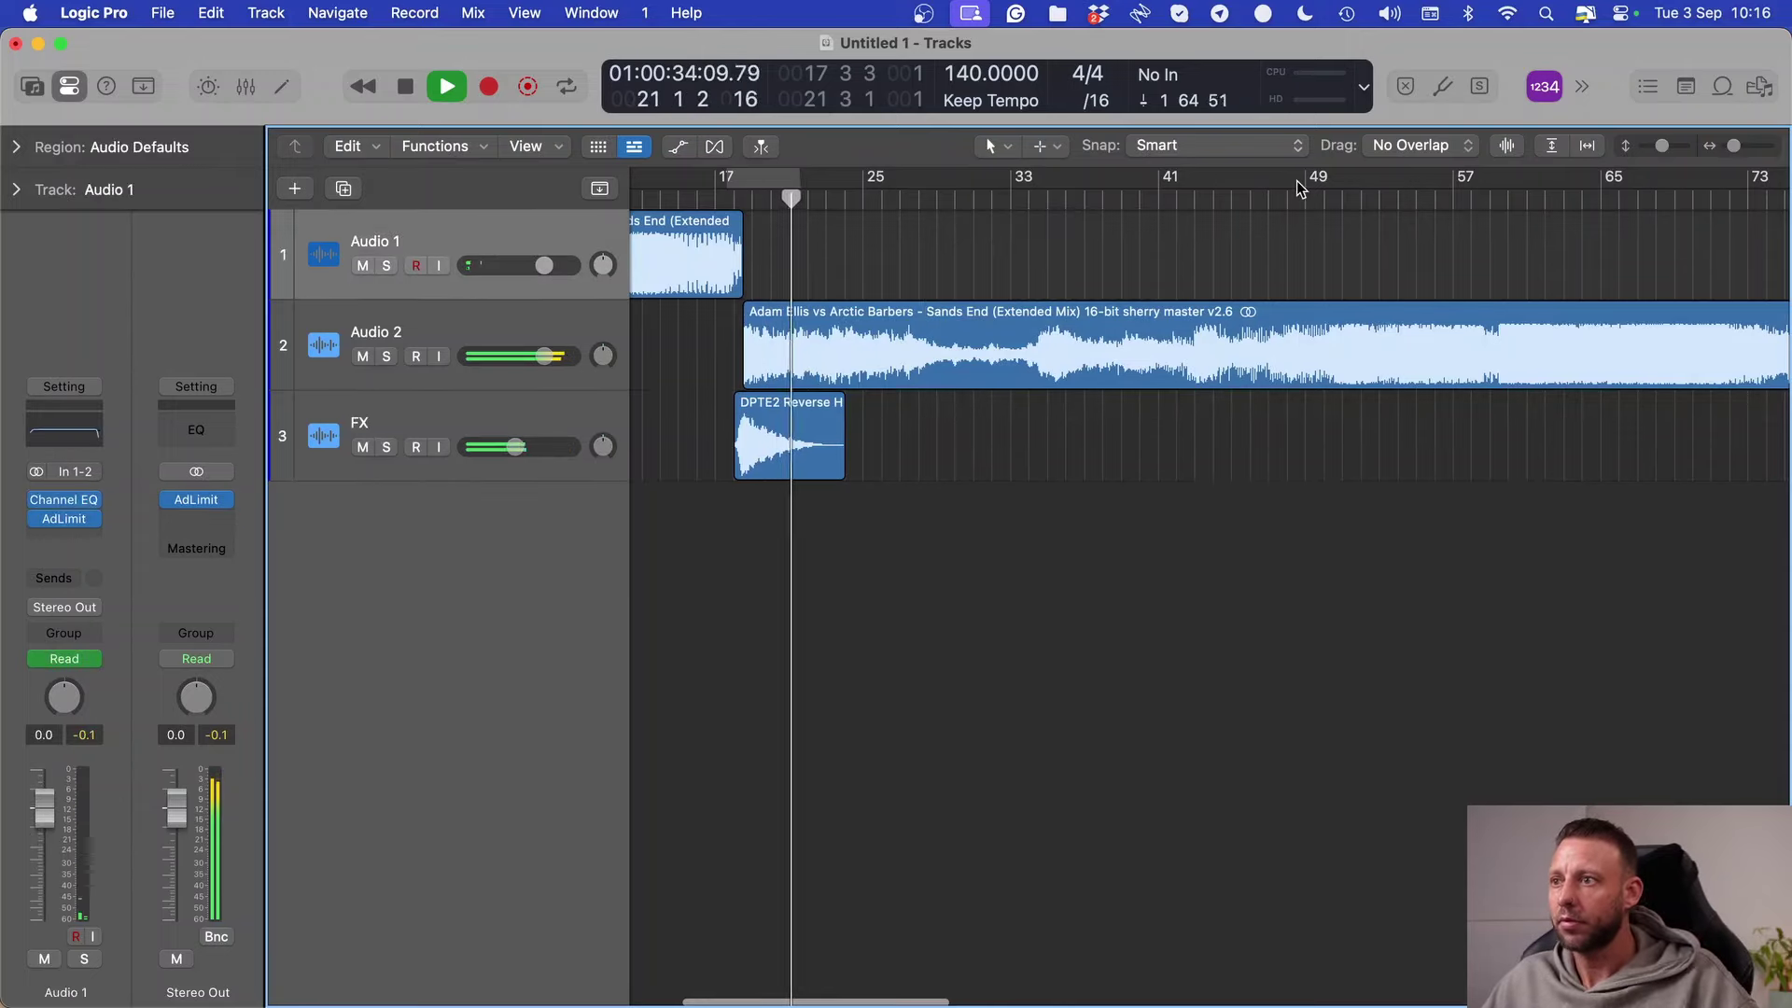
Step: Audition the arrangement at around bars 48, 64 and 83
click(1297, 181)
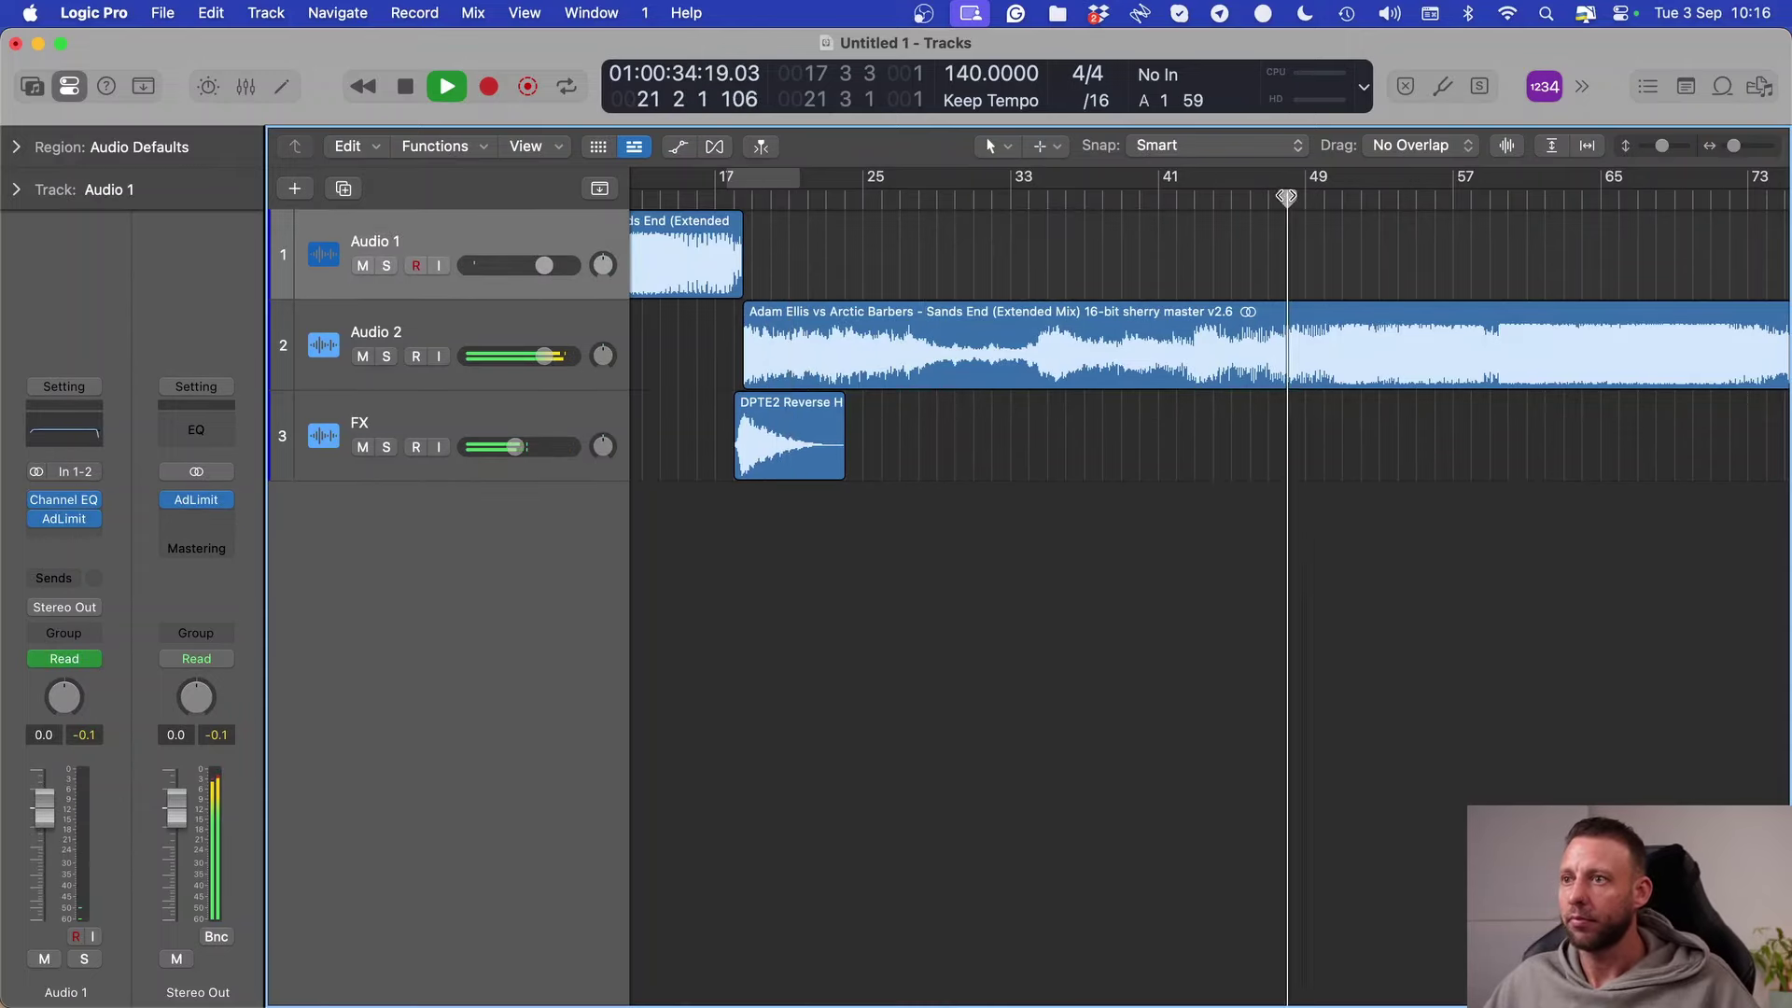
click(1584, 198)
scroll(1601, 211, right, 10)
click(1474, 199)
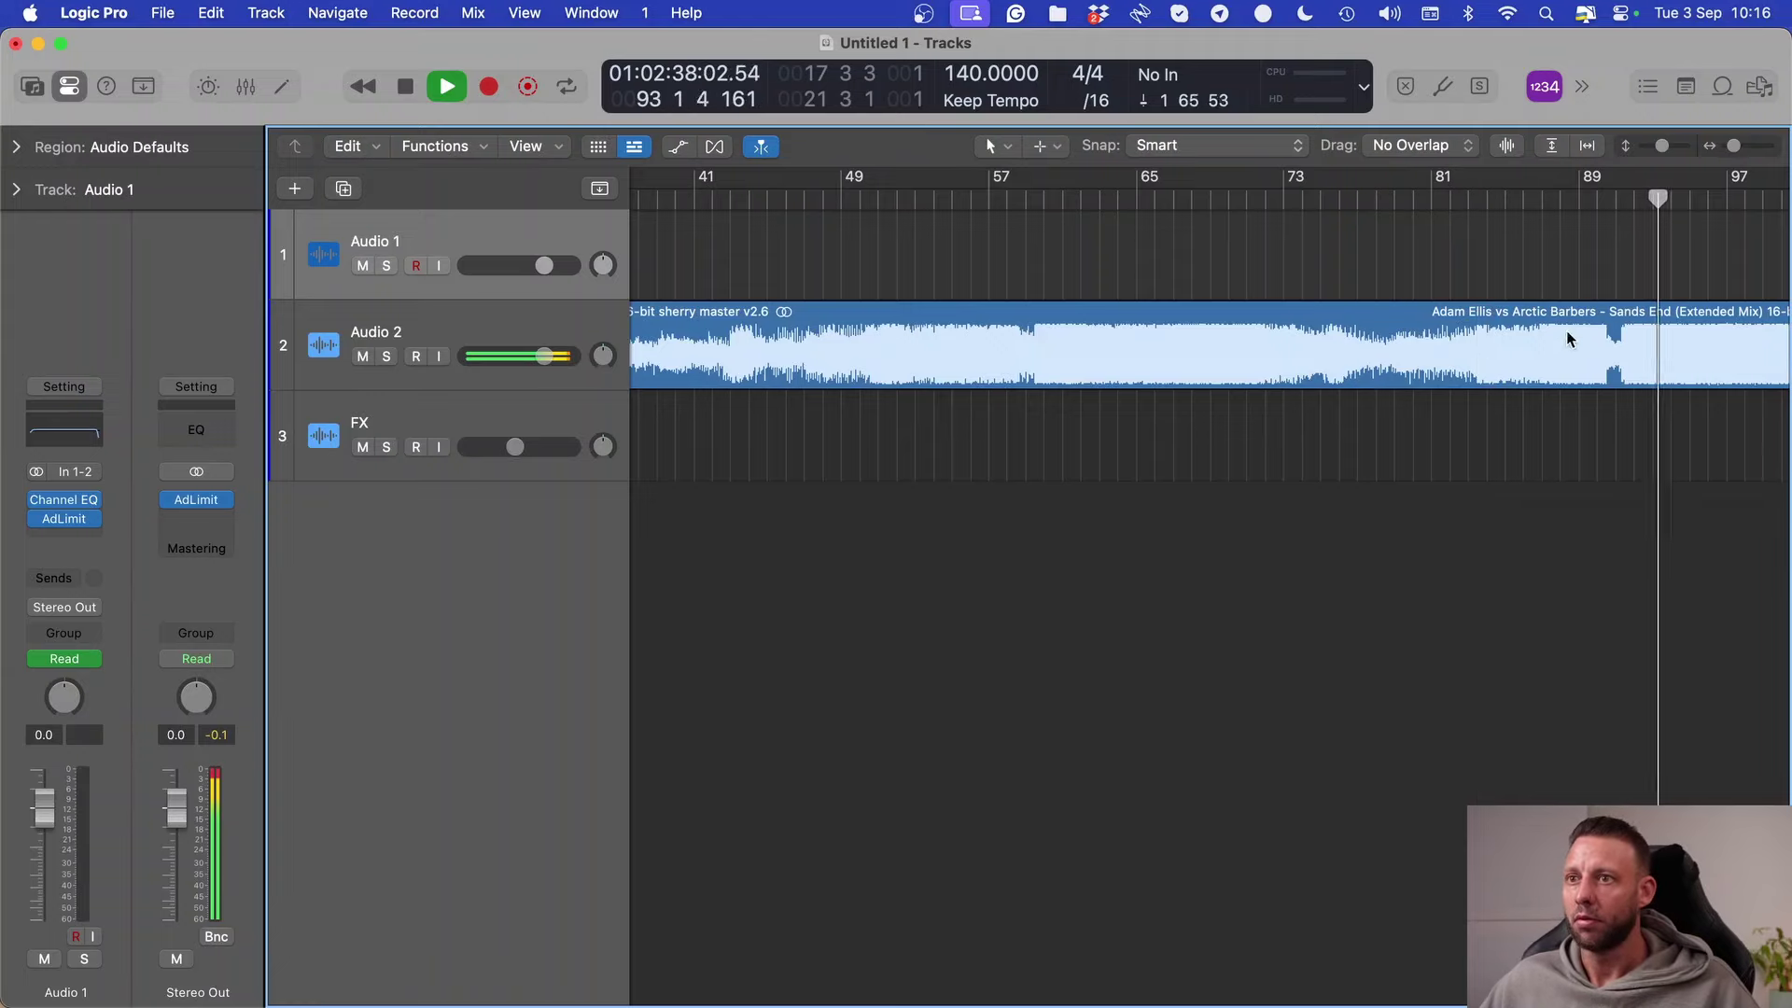
scroll(1587, 324, right, 5)
scroll(1590, 312, down, 2)
scroll(1480, 308, left, 20)
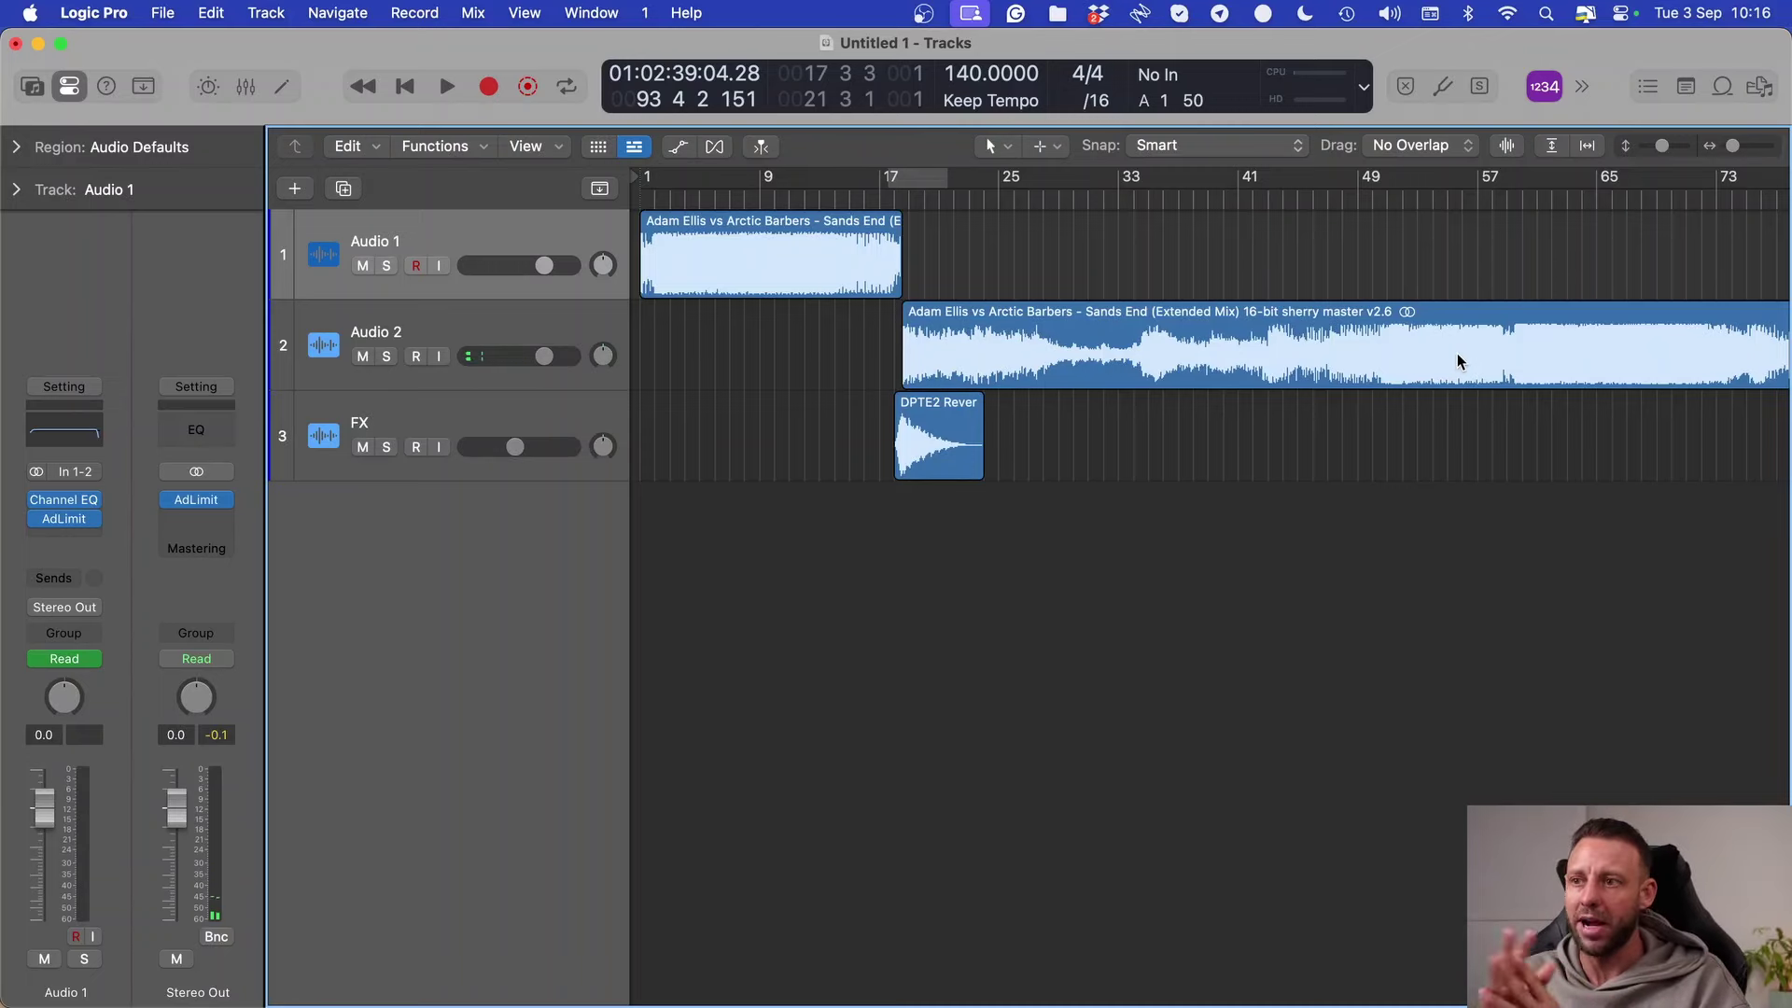
scroll(1306, 402, up, 5)
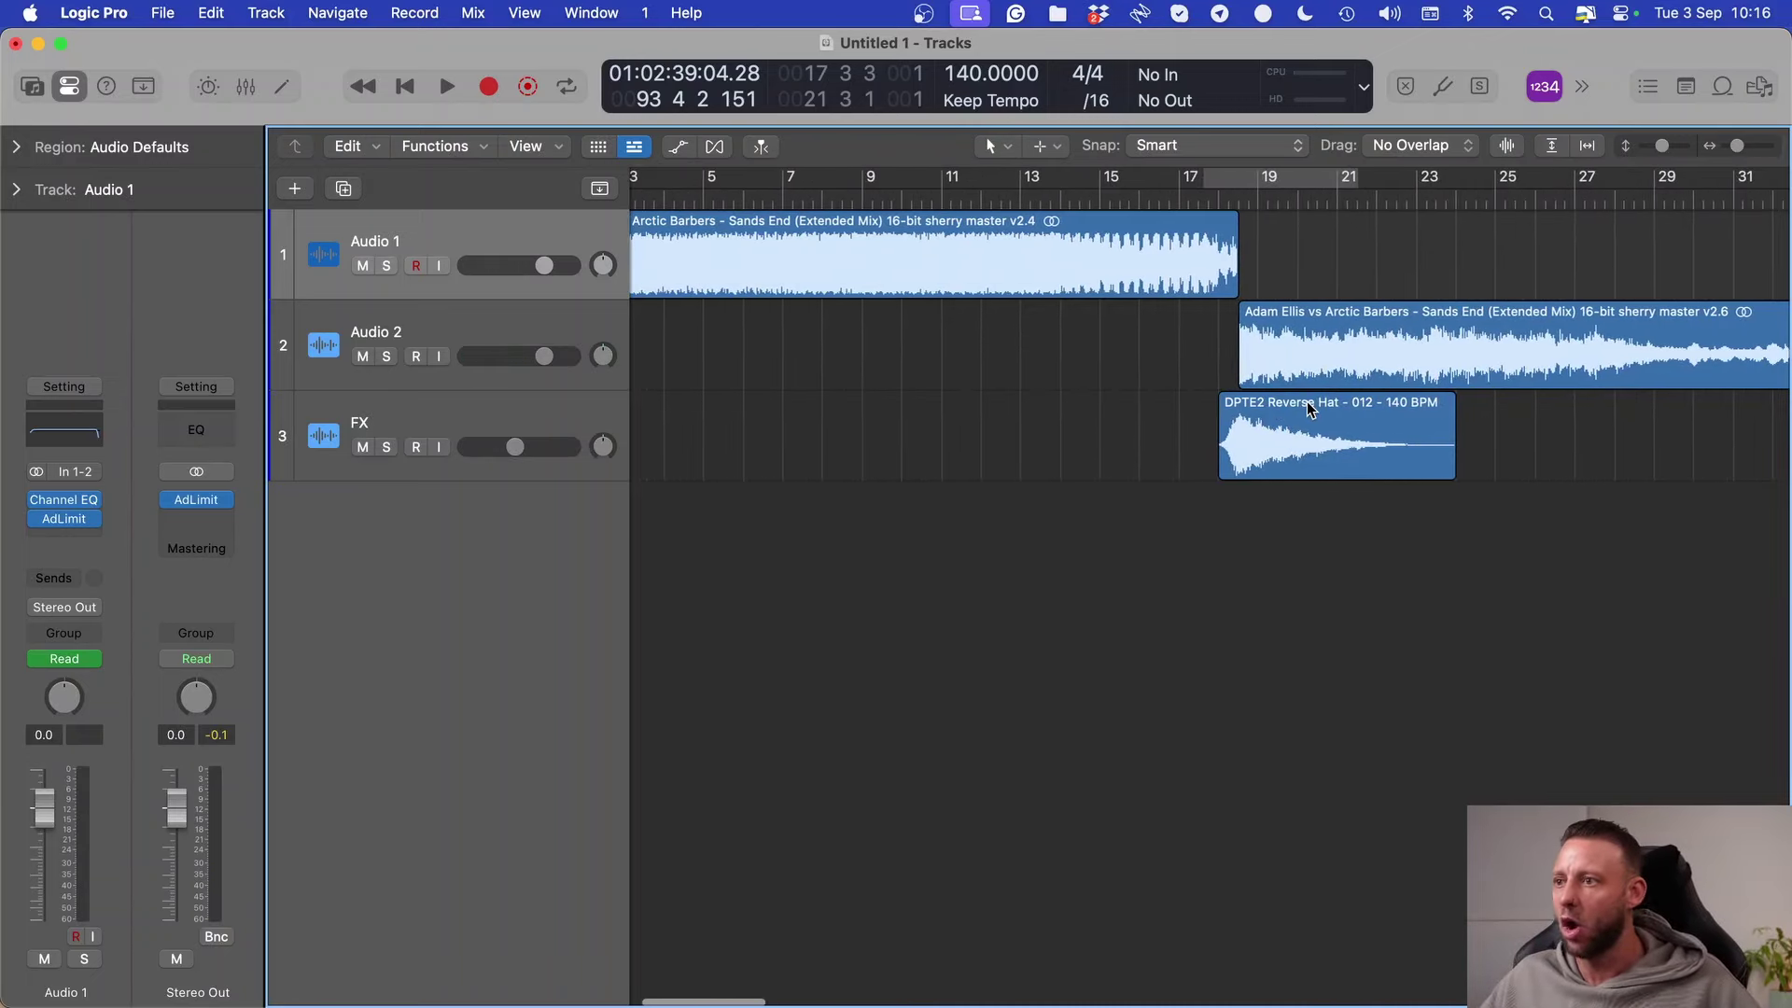
scroll(1307, 401, down, 10)
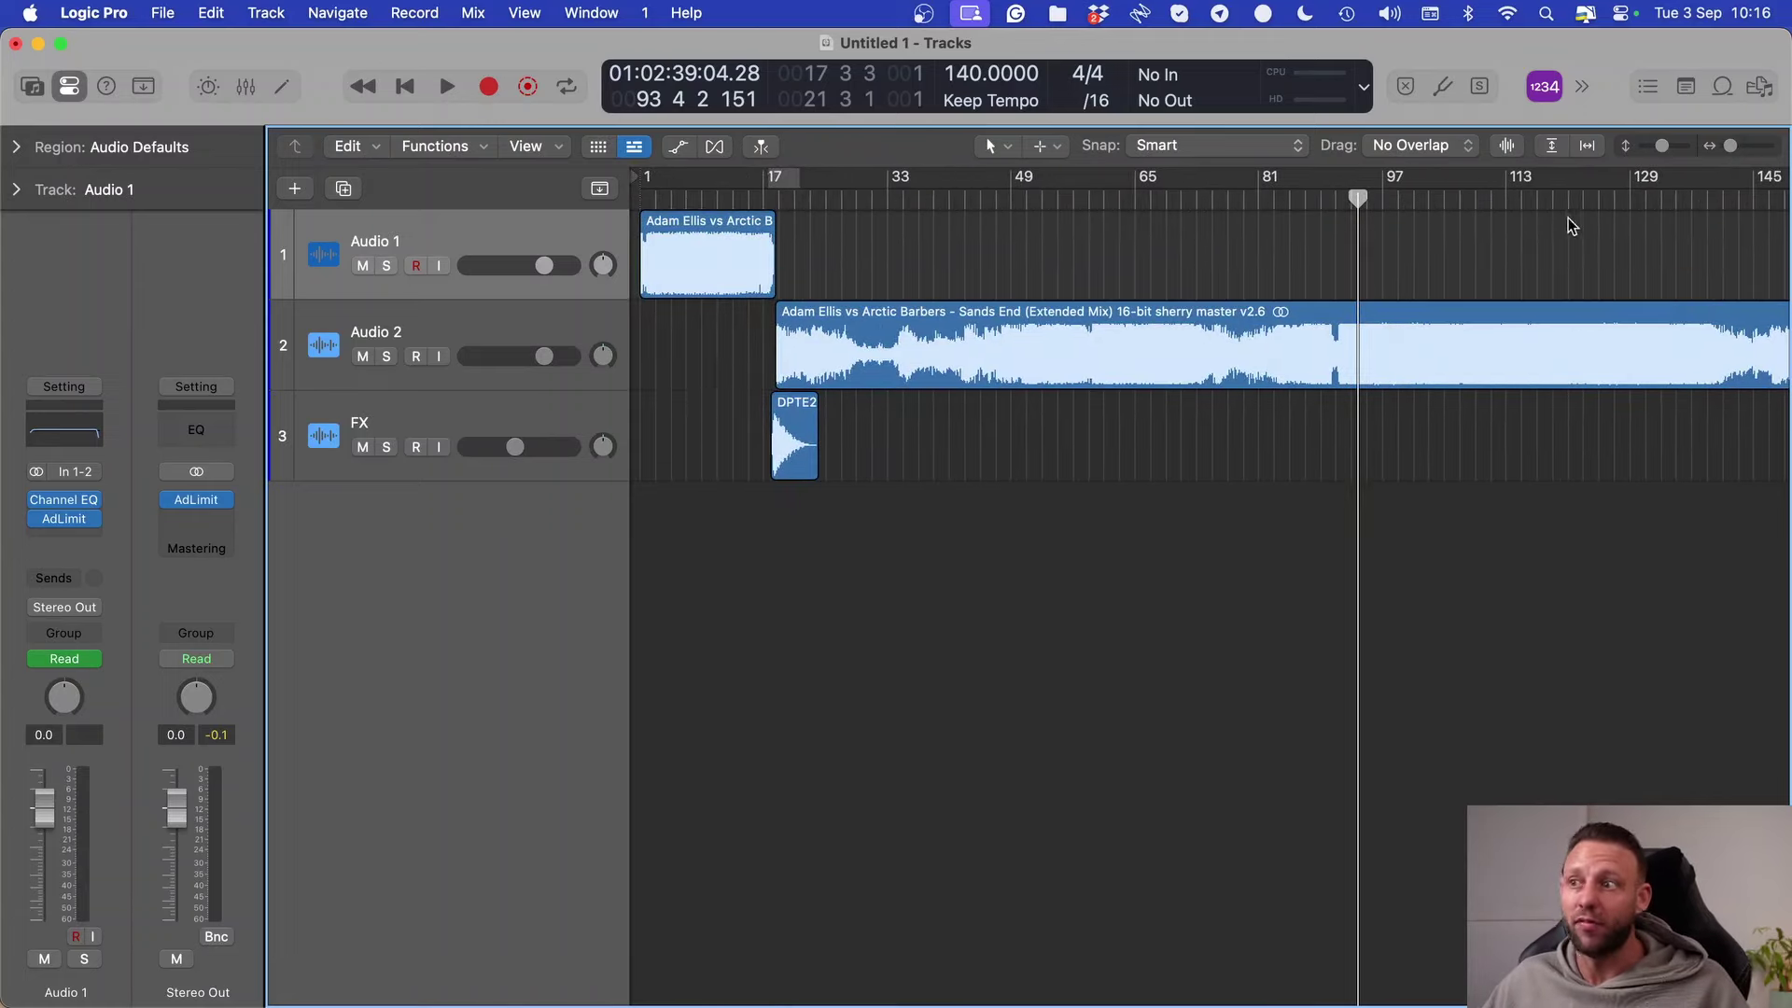
Step: Play from bar 114, then stop playback
double_click(1514, 198)
scroll(1553, 437, up, 3)
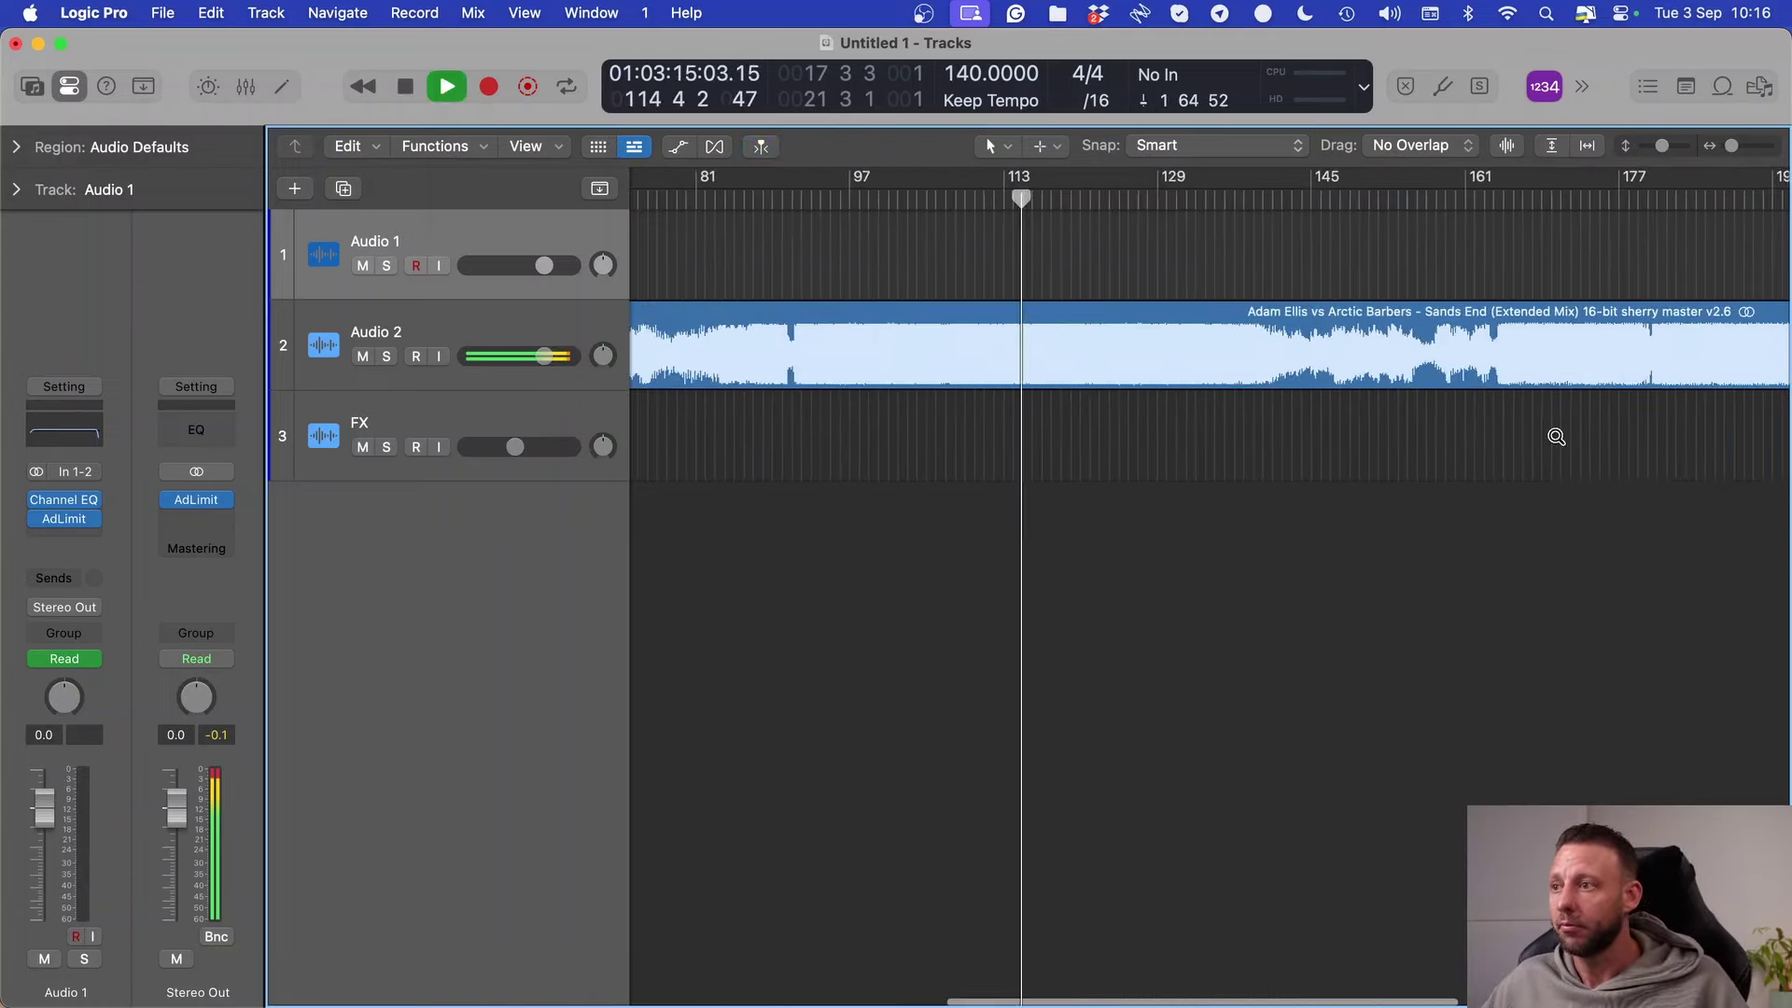
scroll(1556, 437, down, 5)
scroll(1129, 279, up, 5)
scroll(878, 260, left, 4)
key(space)
scroll(832, 211, up, 5)
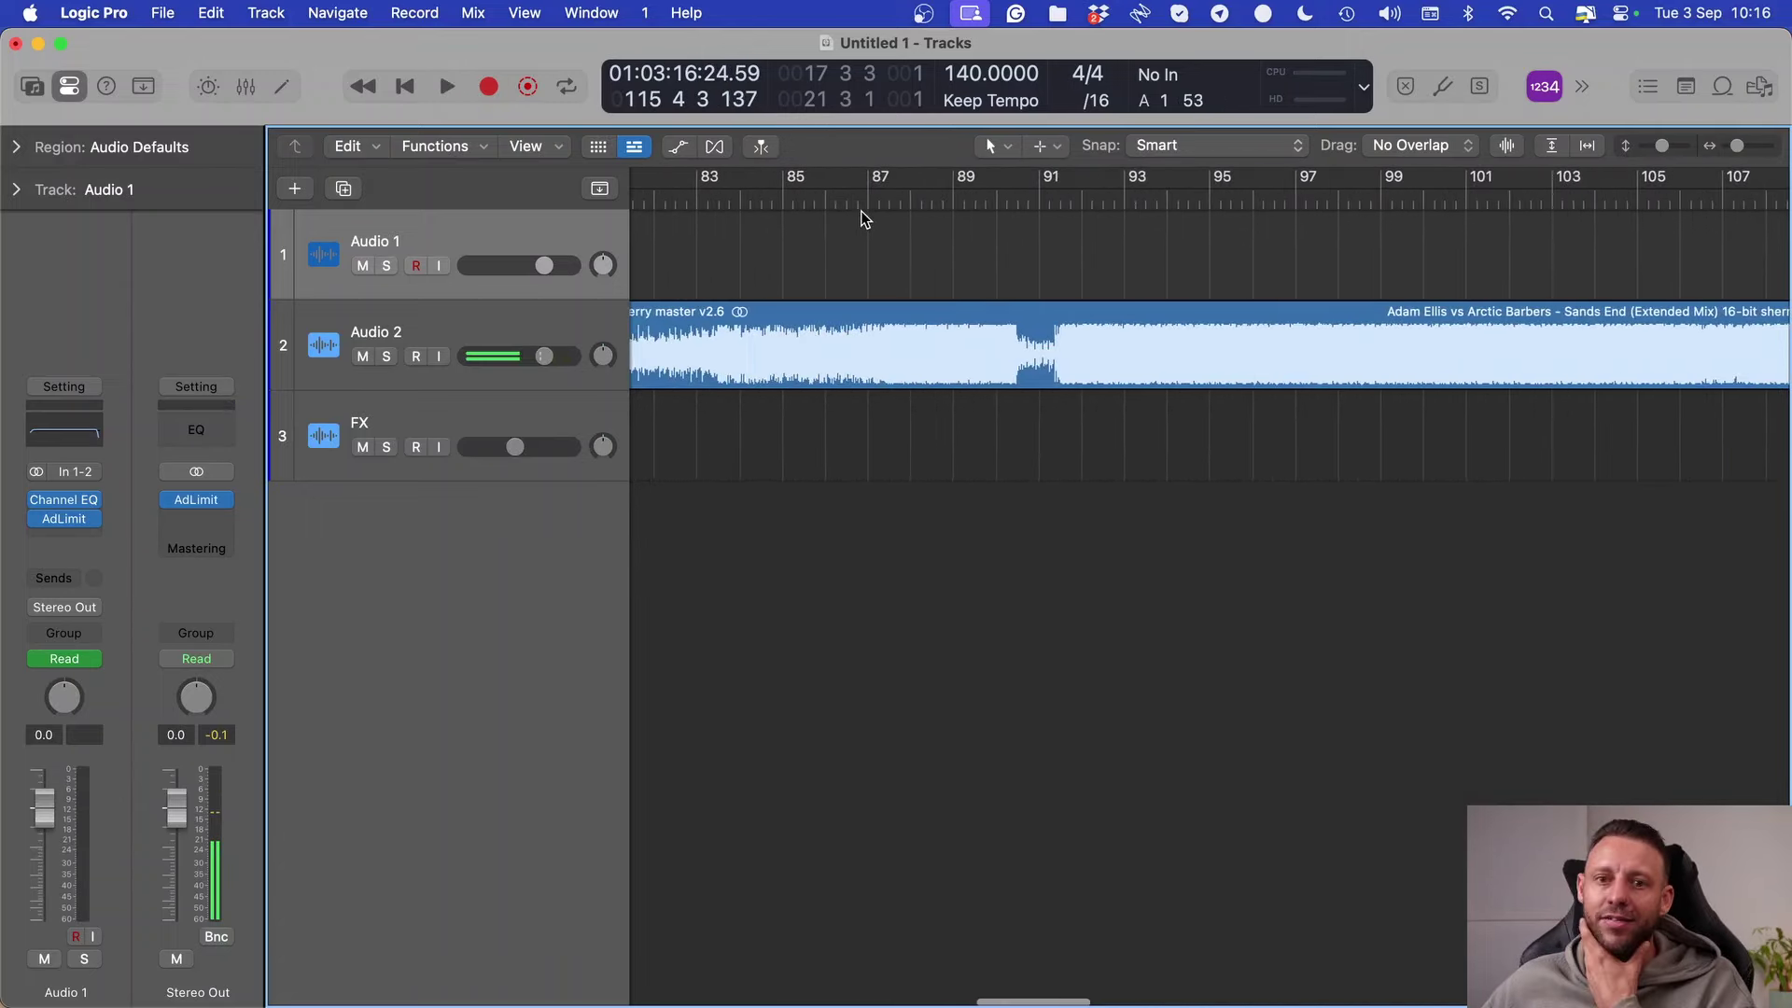
Step: Split the Sands End region at bar 91 and move the right-hand part to start at bar 97
click(989, 200)
key(space)
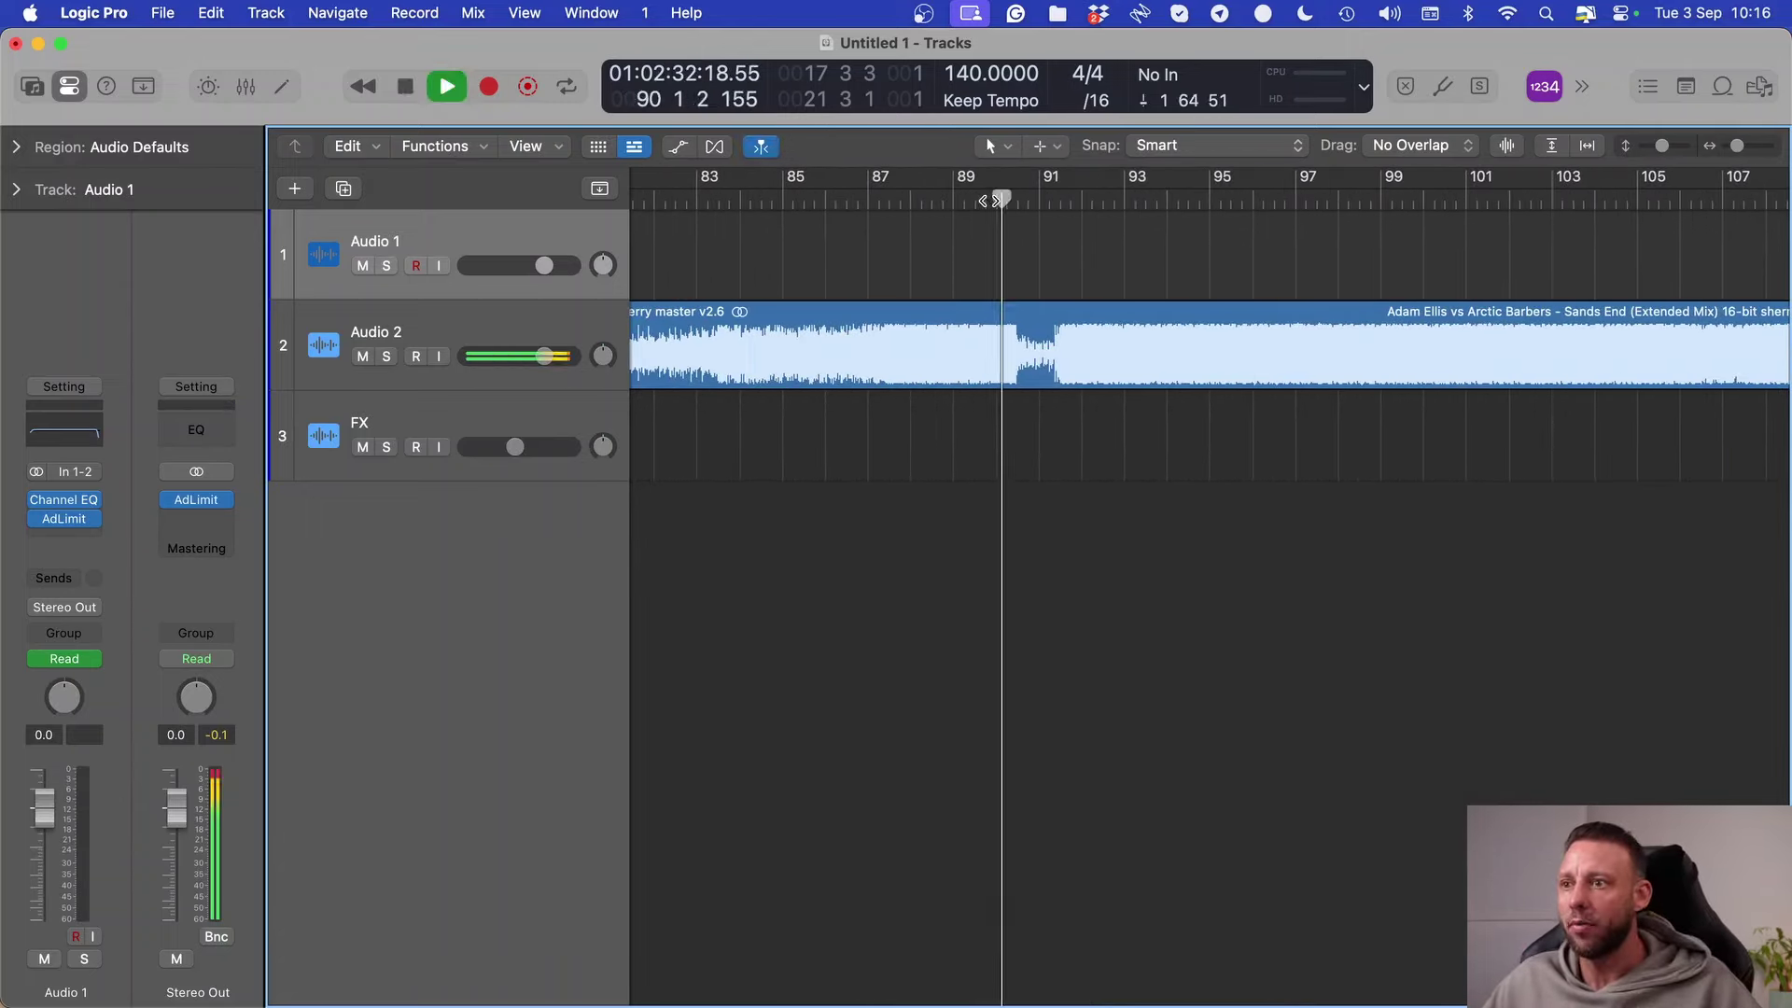
scroll(991, 228, up, 5)
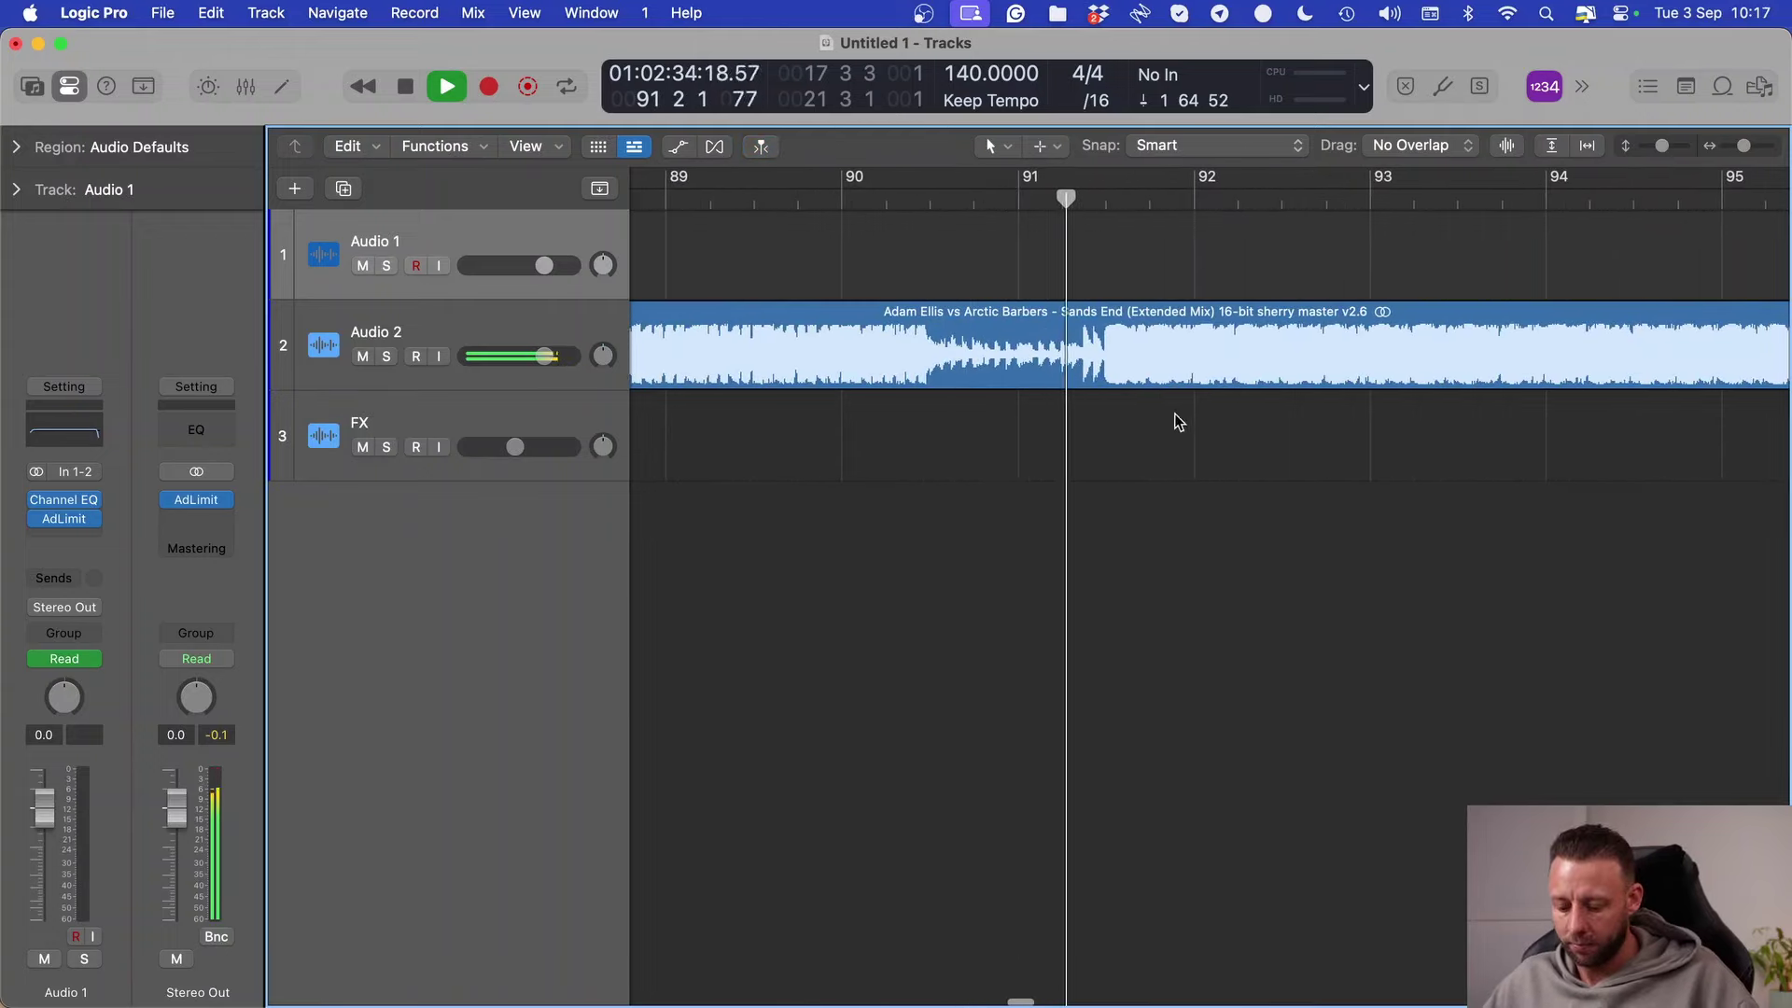
key(t)
key(i)
click(1109, 390)
key(space)
scroll(1113, 393, down, 8)
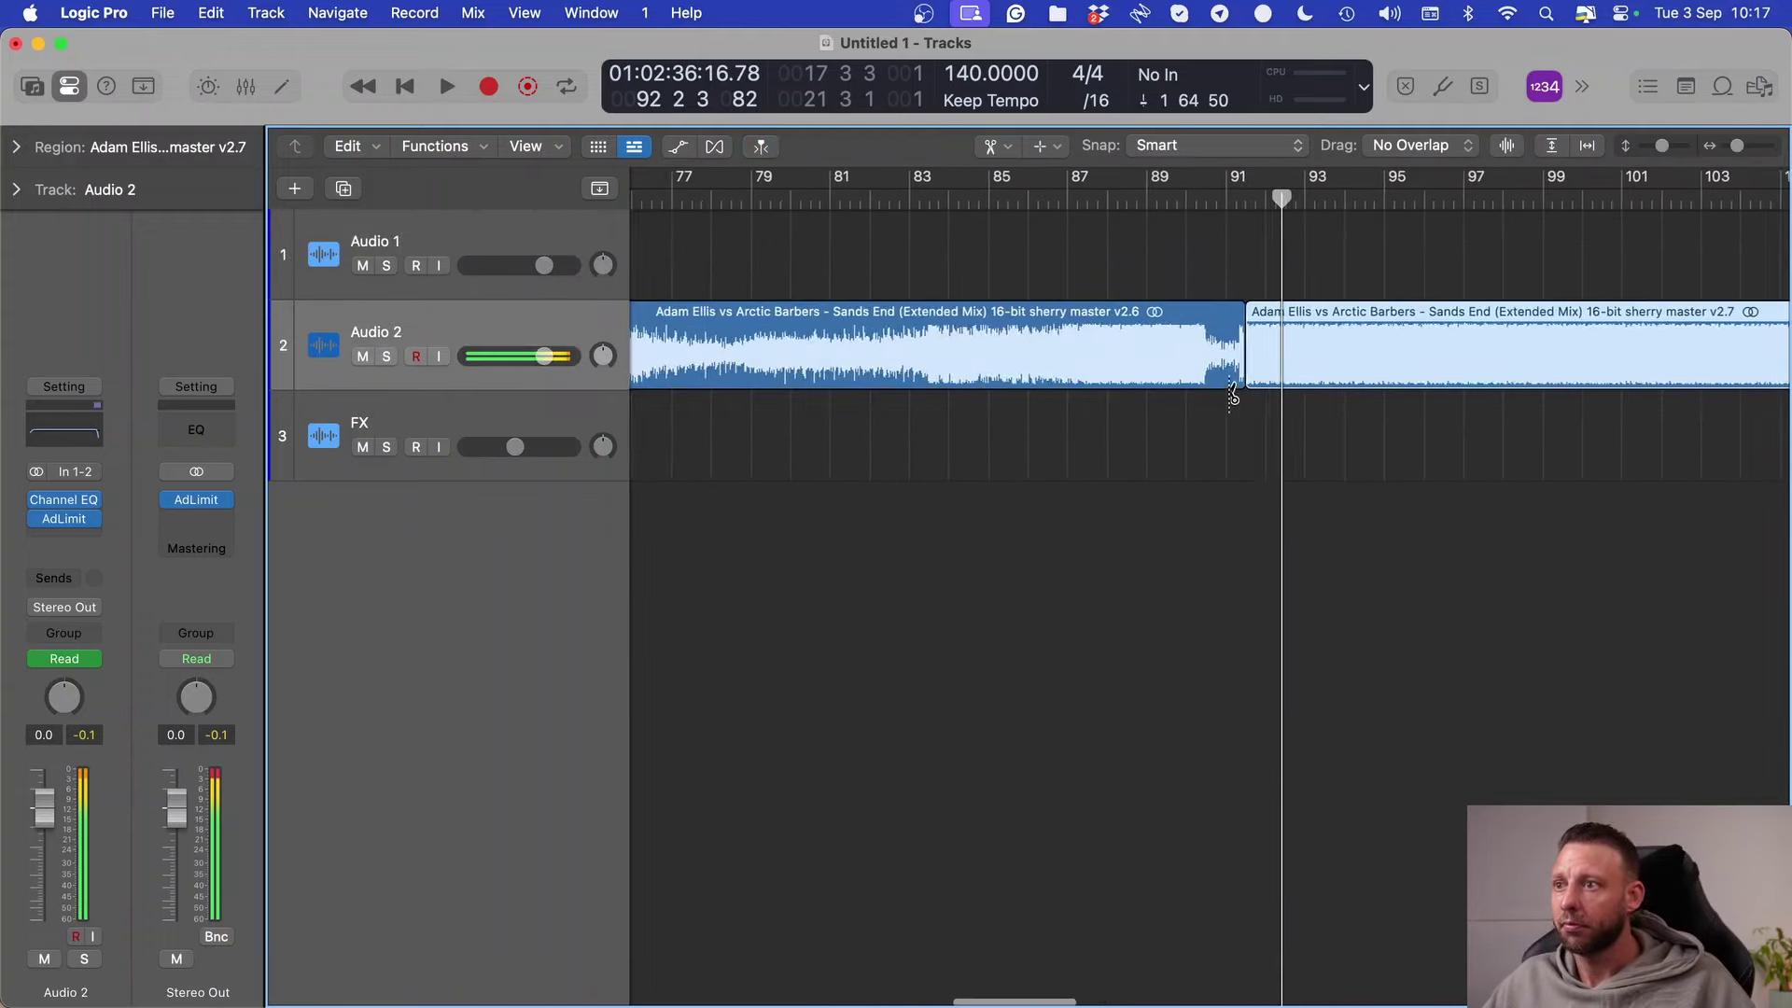
key(t)
key(t)
drag(1078, 345, 1179, 338)
Step: Audition bars 97–113, then split the Sands End region exactly at bar 113
mouse_move(1133, 182)
mouse_down()
mouse_move(1441, 192)
mouse_move(1425, 194)
mouse_up()
key(space)
key(c)
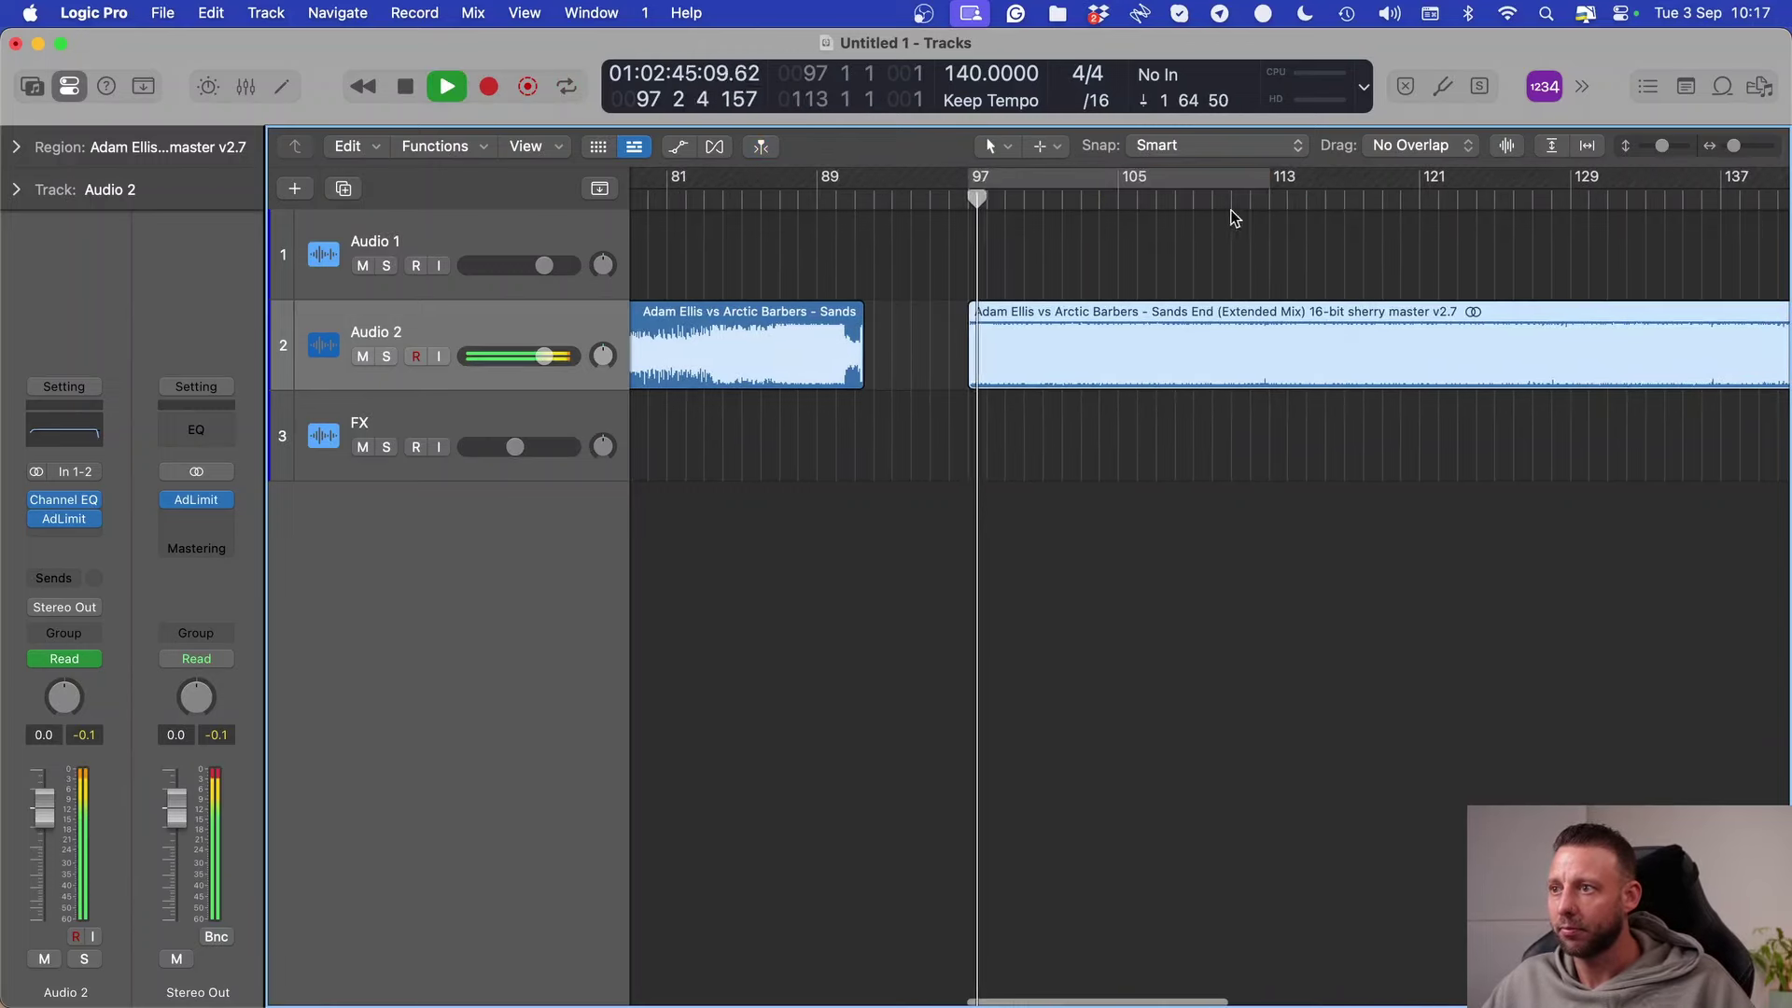
key(super+Right)
key(super+Right)
key(super+Right)
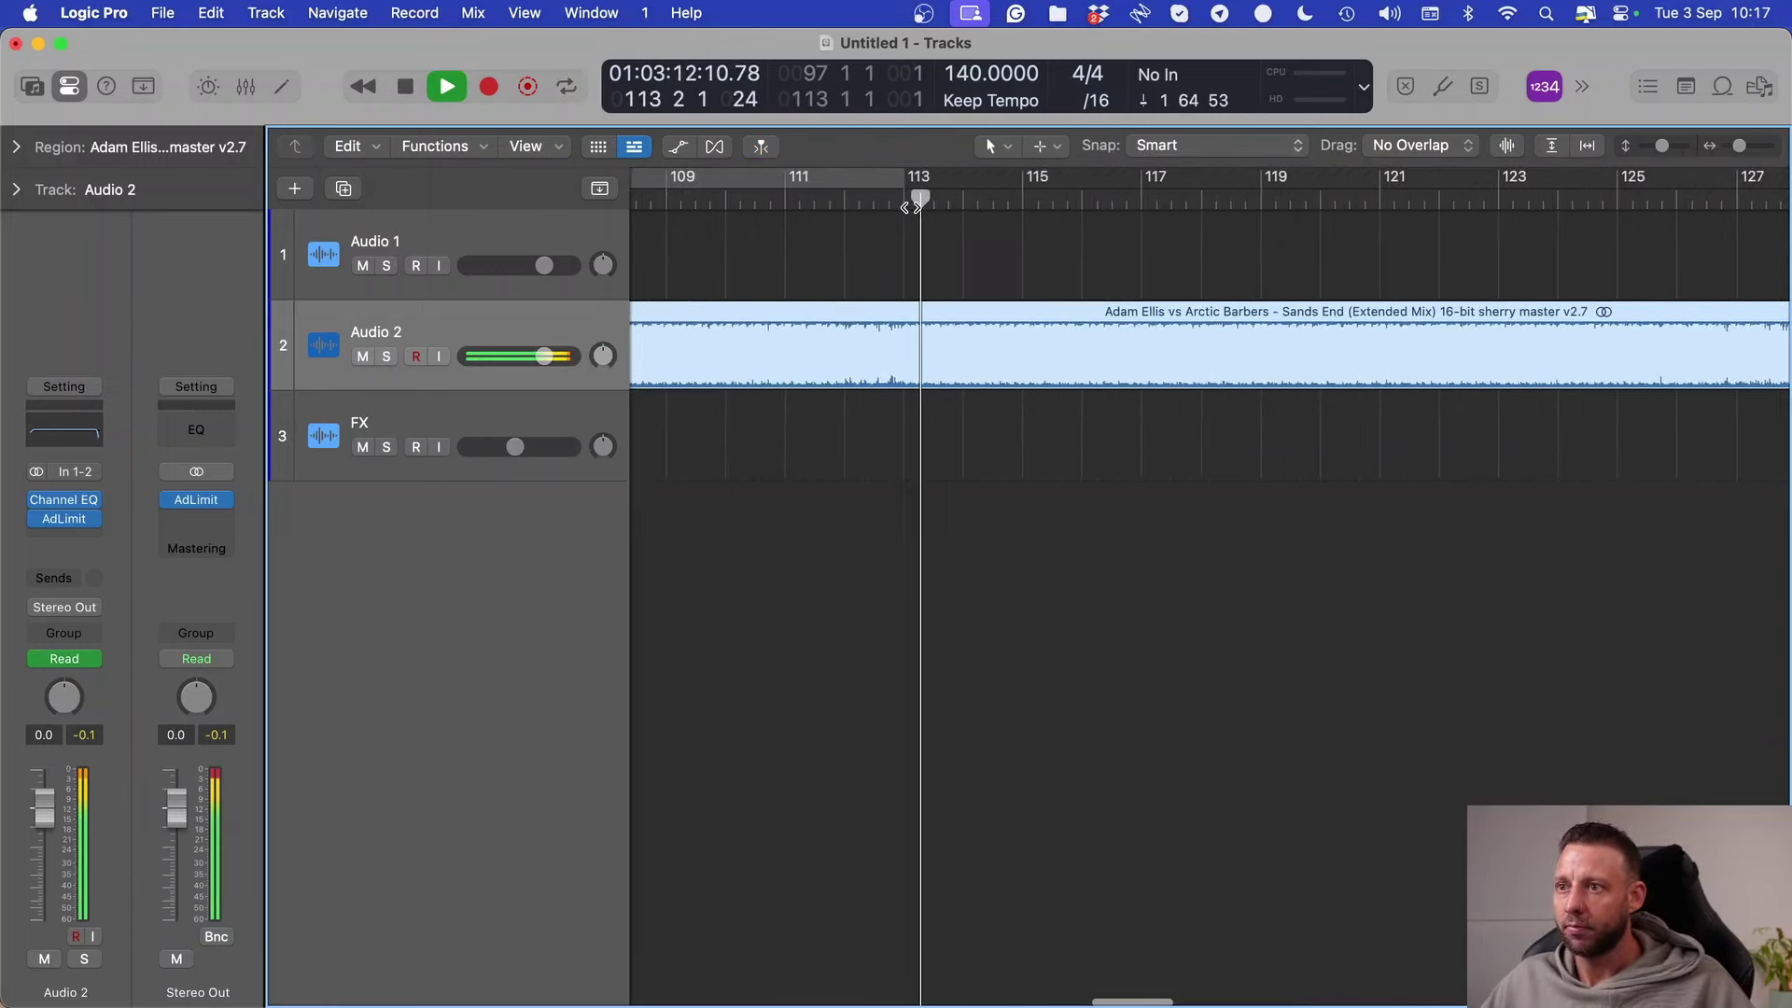
key(t)
key(i)
click(896, 364)
key(super+z)
click(906, 367)
Step: Split the region at bar 144 and delete the bar 113–144 section
scroll(922, 370, left, 5)
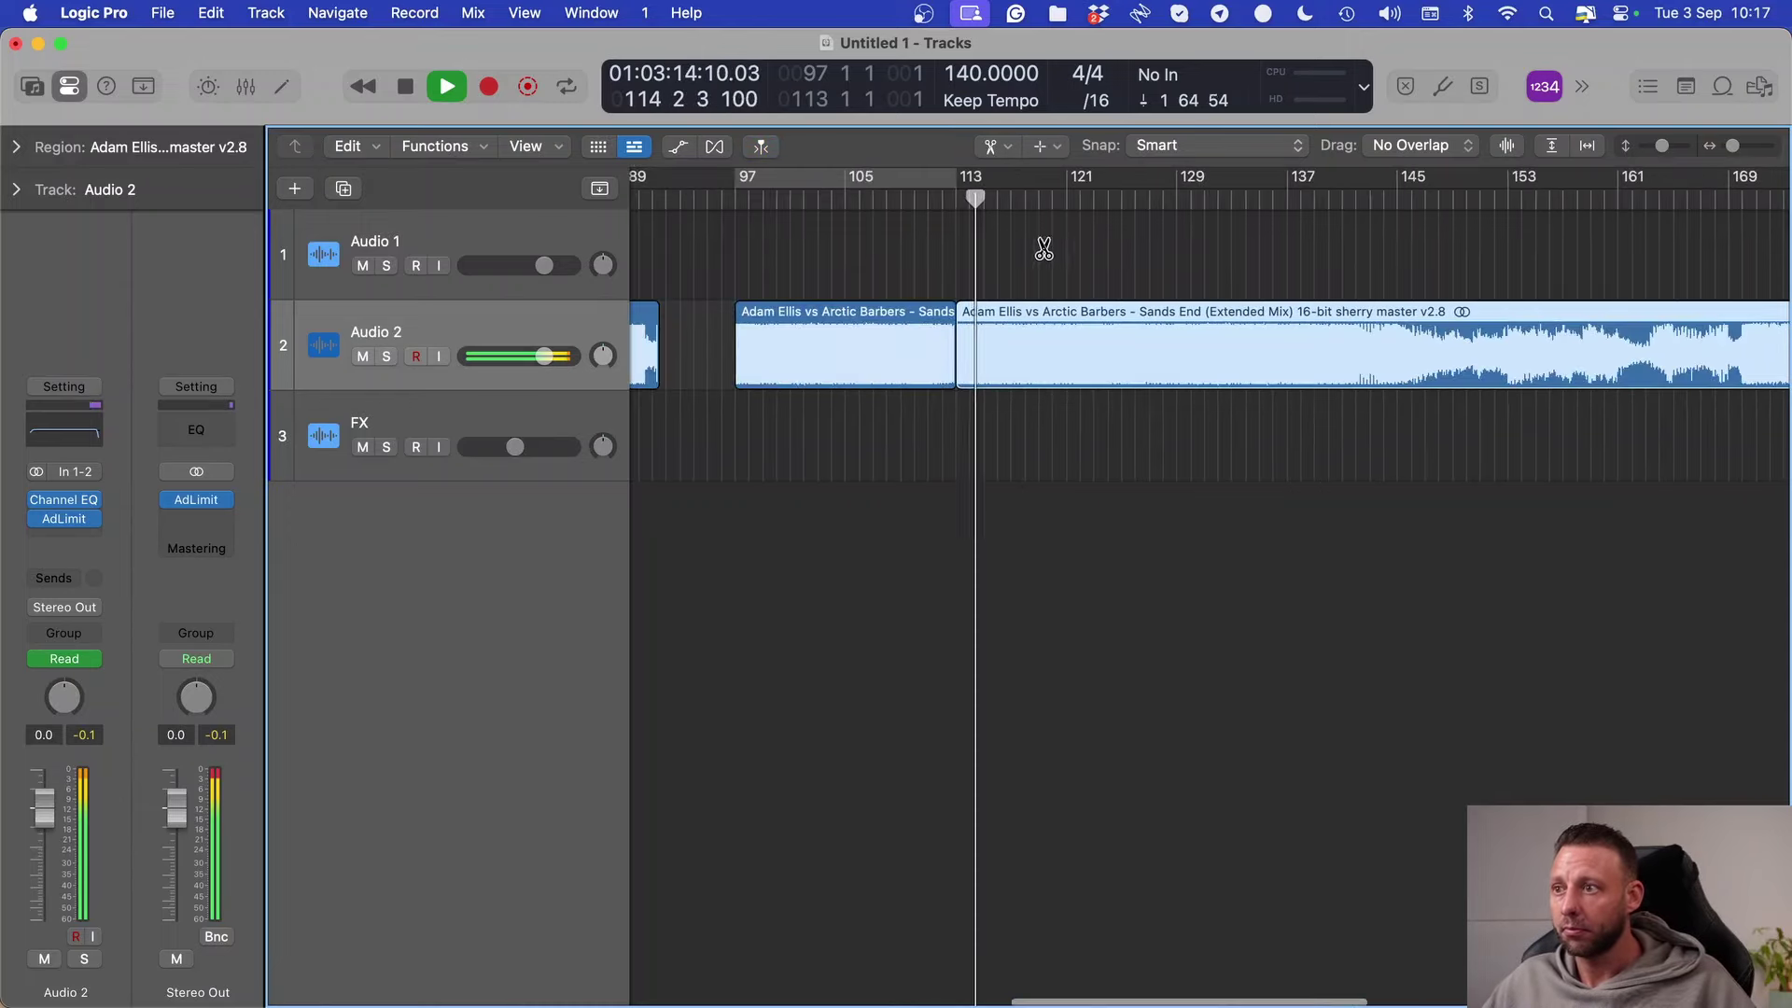
scroll(1040, 240, right, 1)
click(1365, 202)
click(1252, 200)
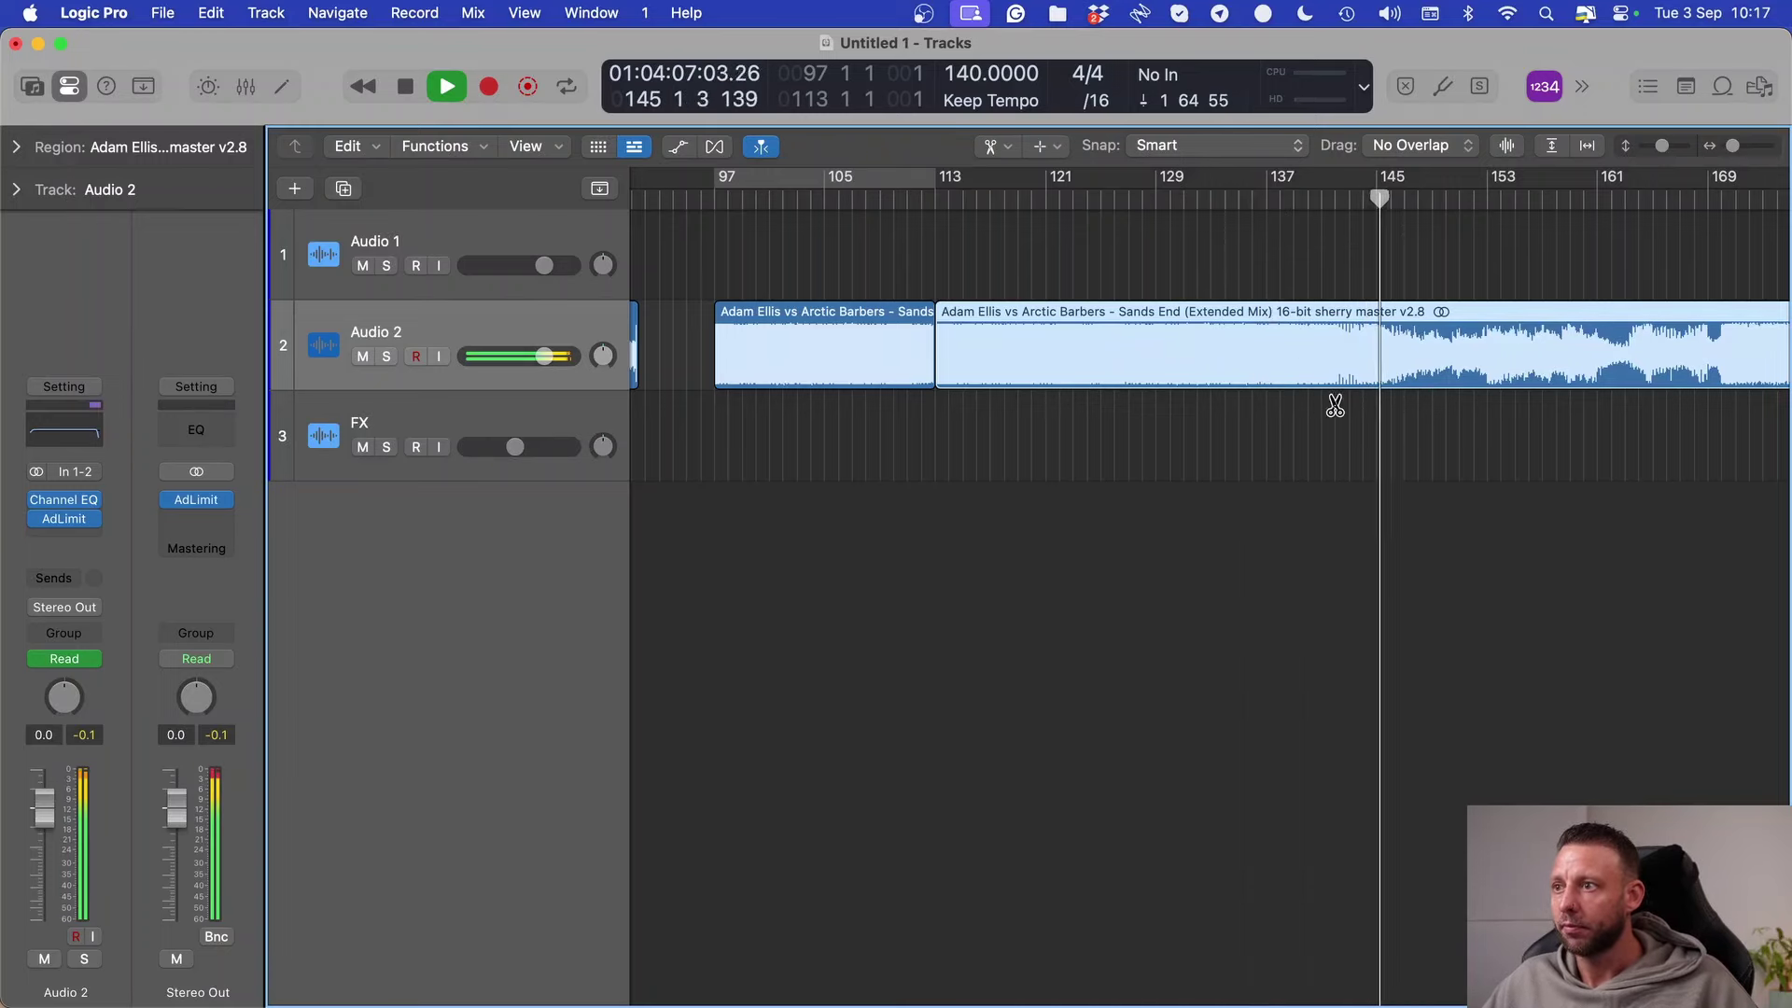
drag(1391, 344, 1376, 365)
click(986, 314)
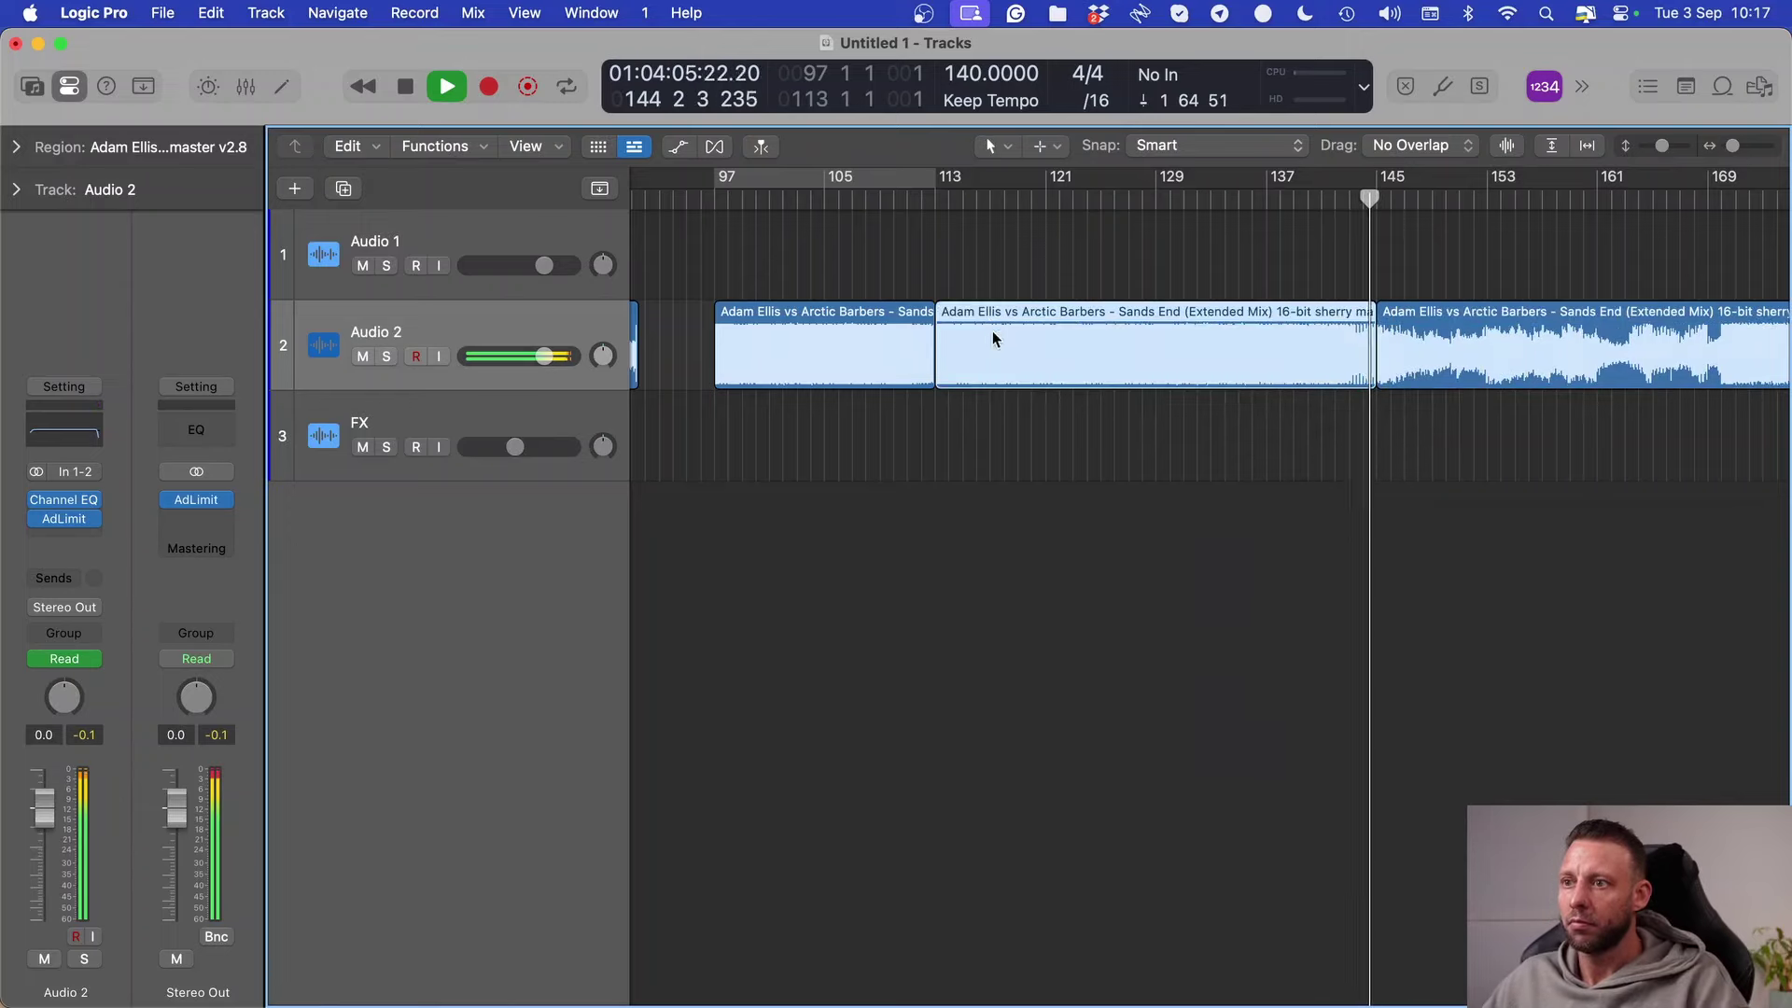
key(Delete)
Step: Slide the region after bar 144 left to close the gap
click(812, 205)
scroll(901, 392, up, 3)
drag(1581, 360, 1015, 374)
scroll(1017, 438, left, 5)
scroll(1027, 447, down, 3)
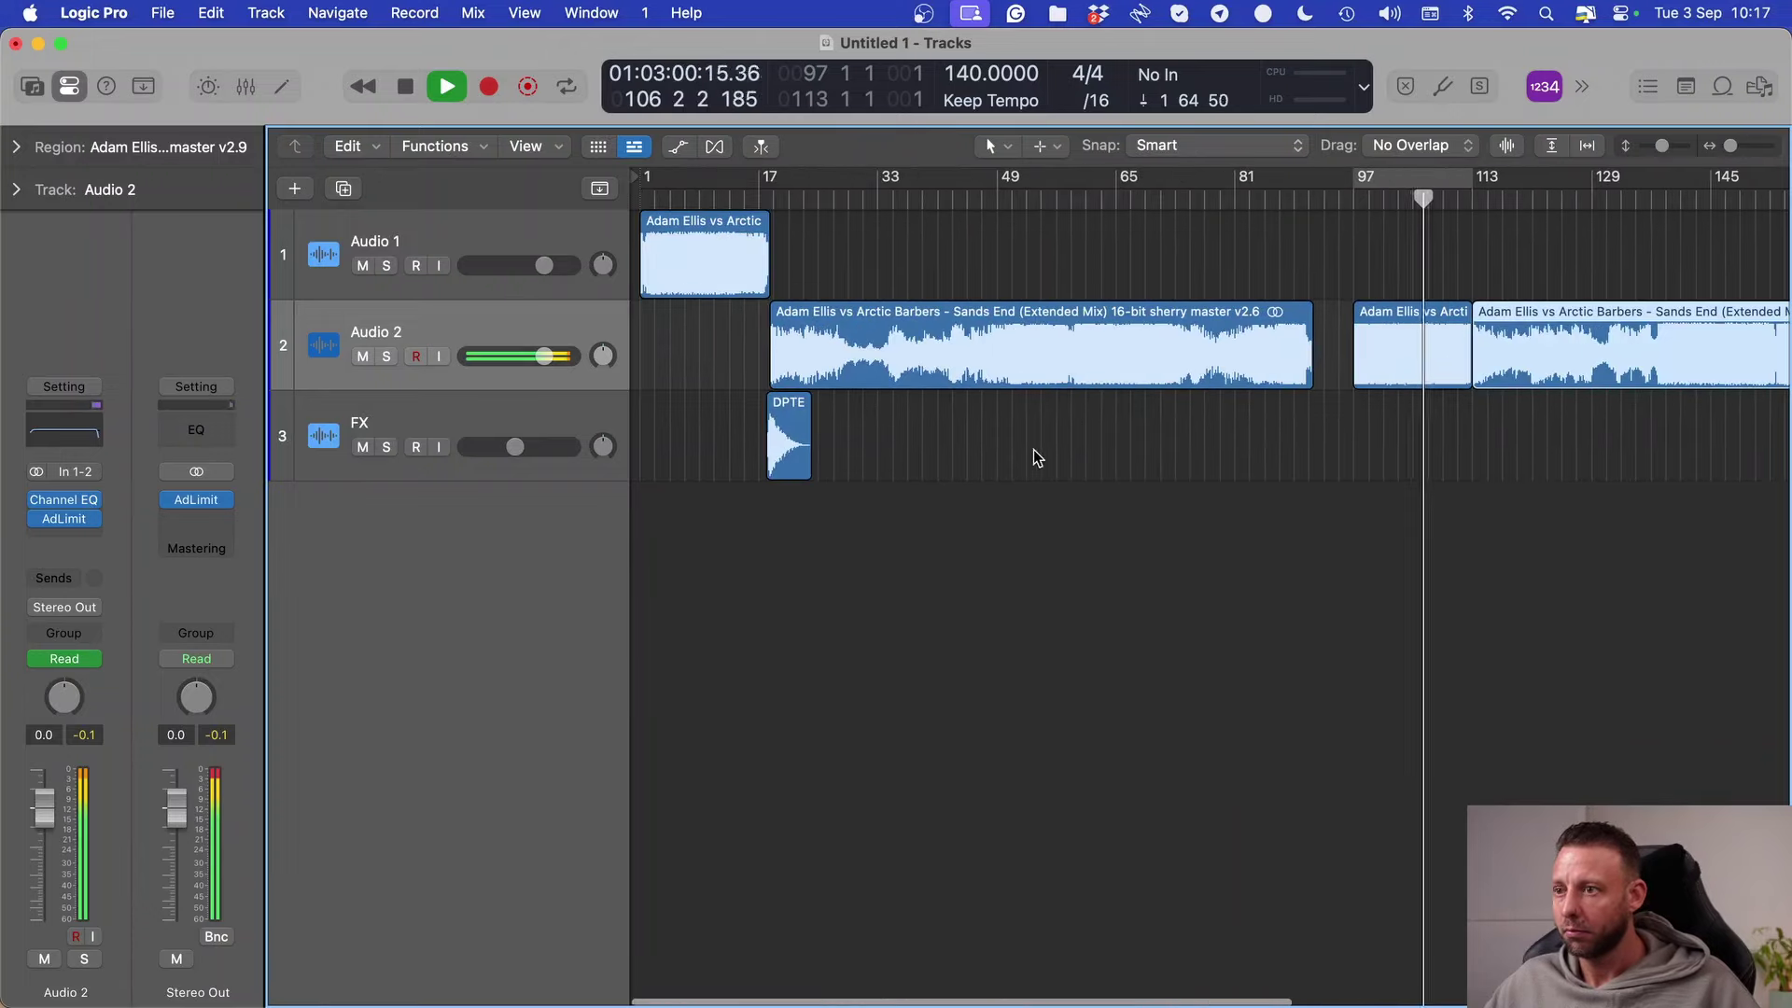
Step: Copy the reverse hat and place the copy at bar 112
drag(789, 458, 1488, 464)
scroll(1487, 471, up, 5)
scroll(1486, 472, up, 4)
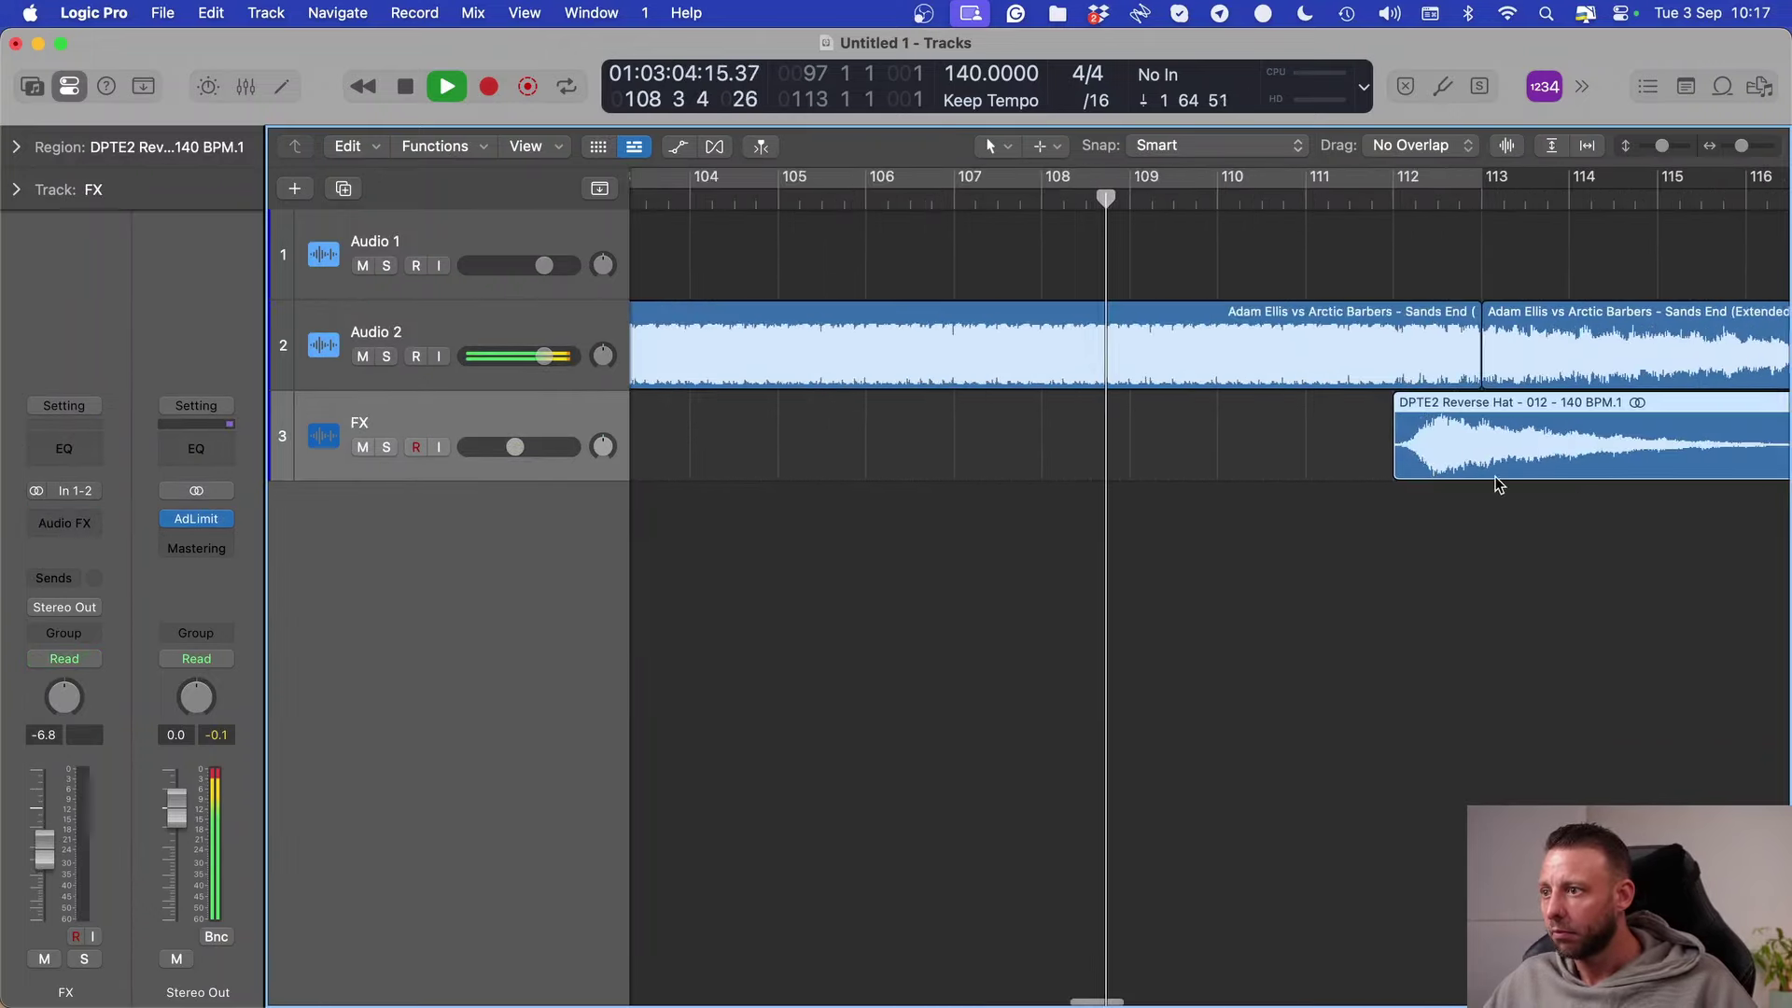
drag(1299, 469, 1292, 467)
scroll(1292, 457, down, 8)
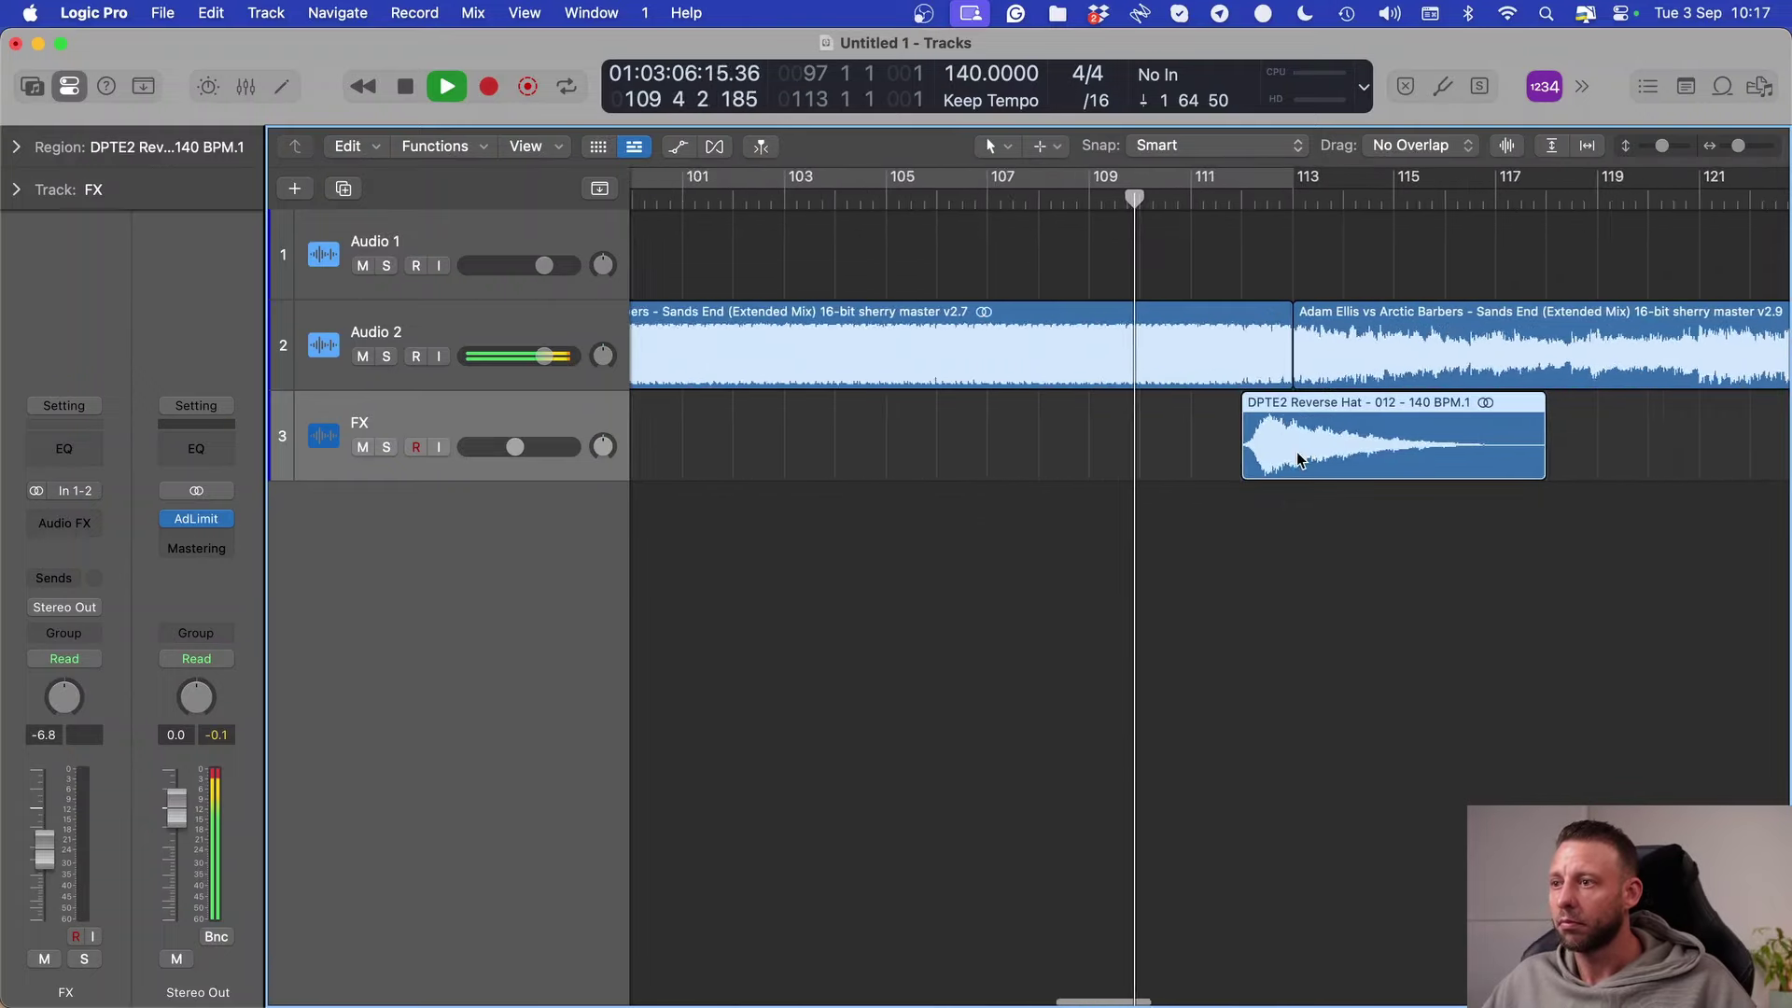
scroll(1320, 478, right, 3)
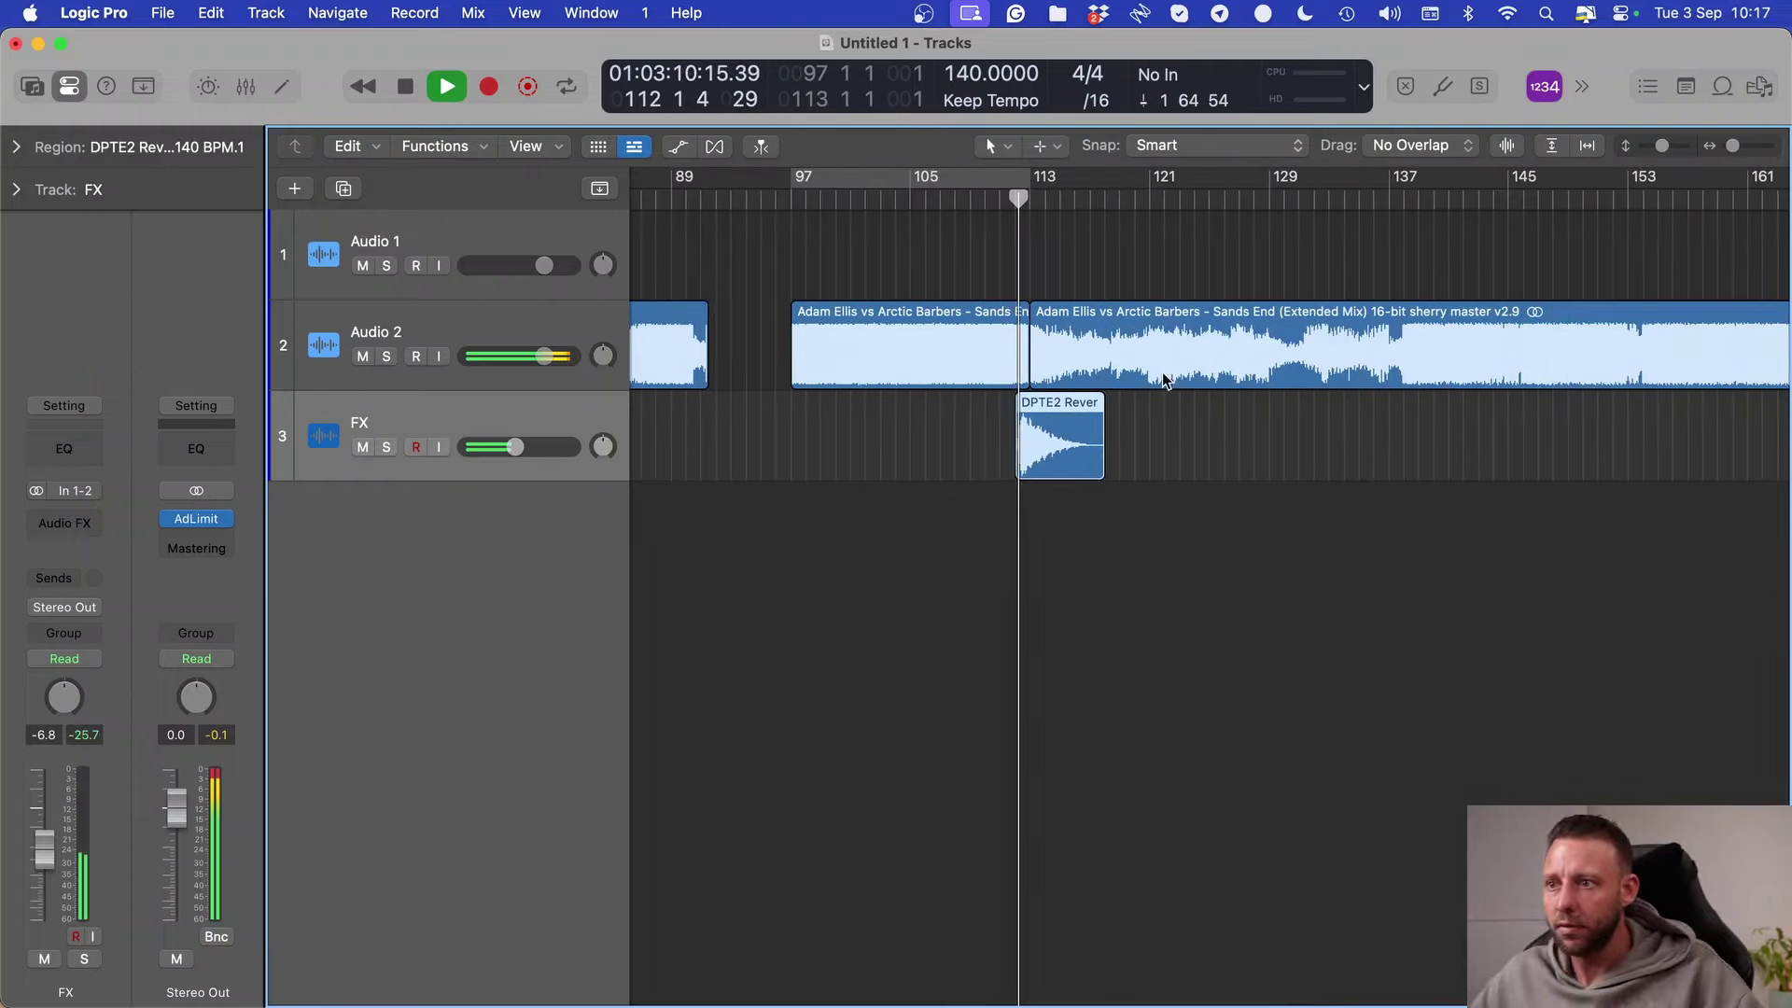
Step: Drag the regions together so v2.7 from bar 91 runs into v2.9 near bar 107
scroll(1371, 487, up, 3)
scroll(1540, 495, down, 5)
drag(1344, 388, 812, 387)
key(space)
scroll(1493, 287, left, 10)
scroll(1493, 286, left, 10)
scroll(1603, 338, right, 5)
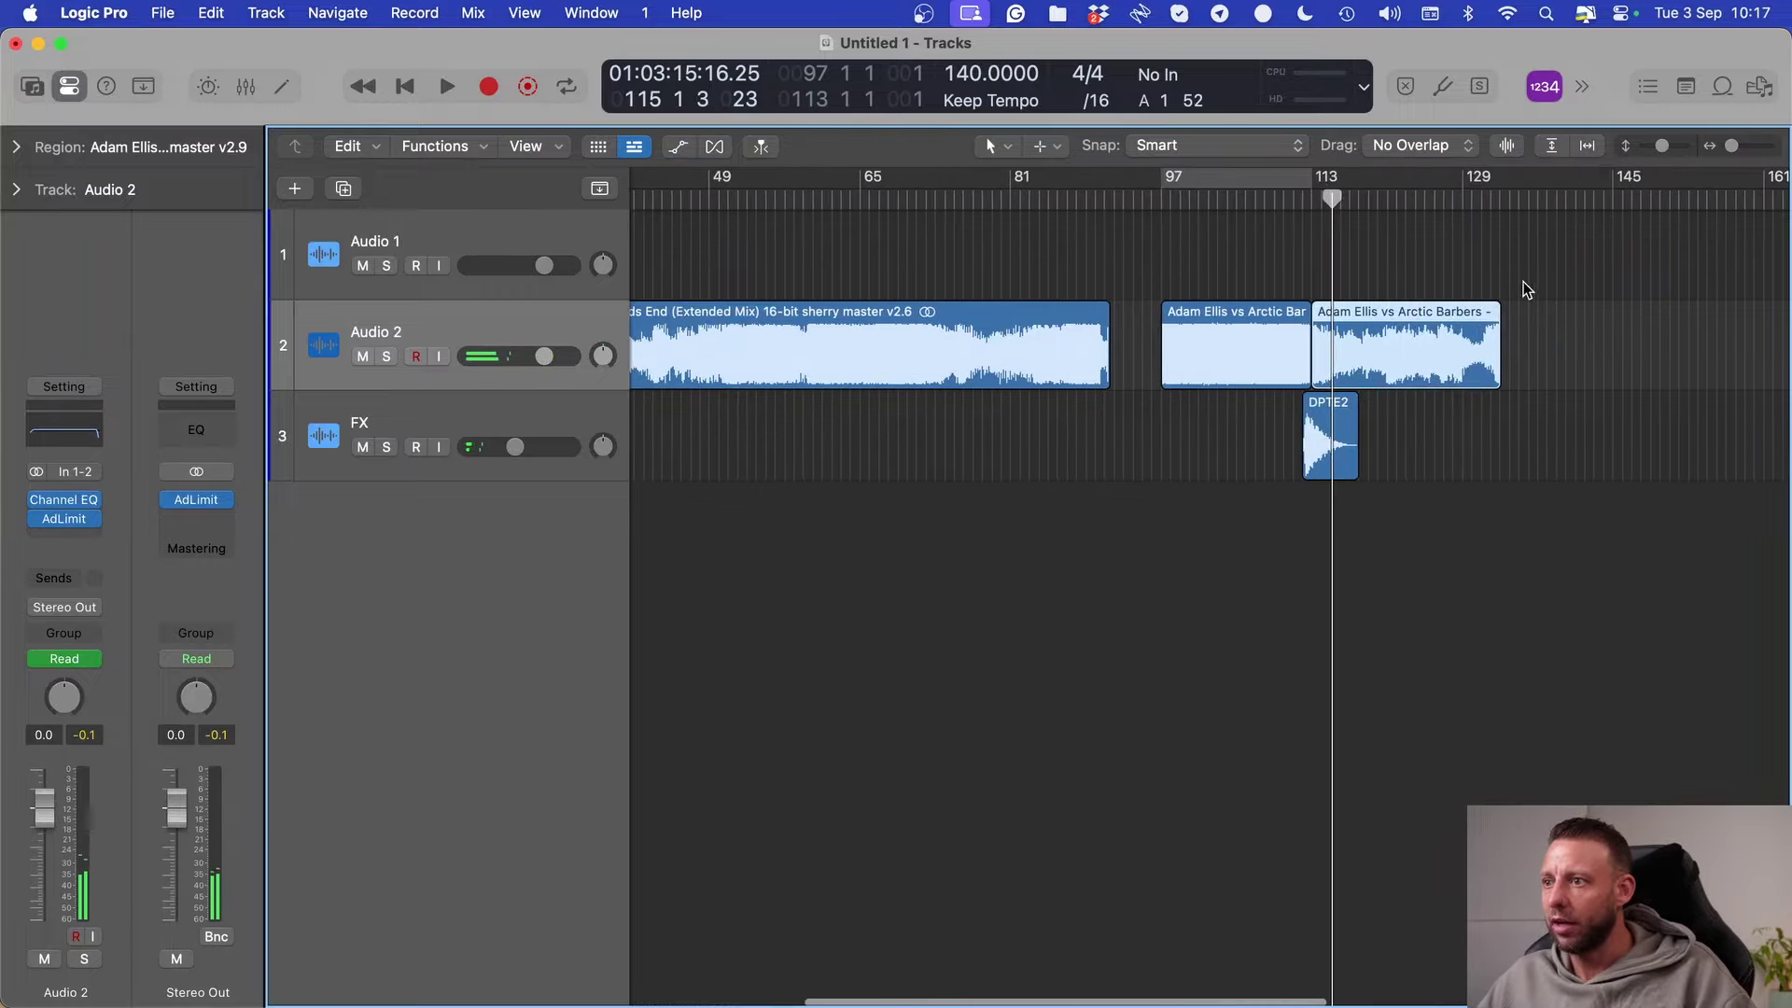
drag(1520, 284, 1220, 432)
scroll(1213, 401, up, 5)
drag(1200, 367, 1020, 378)
Step: Play back the edited join from about bar 106 and deselect the moved regions
key(space)
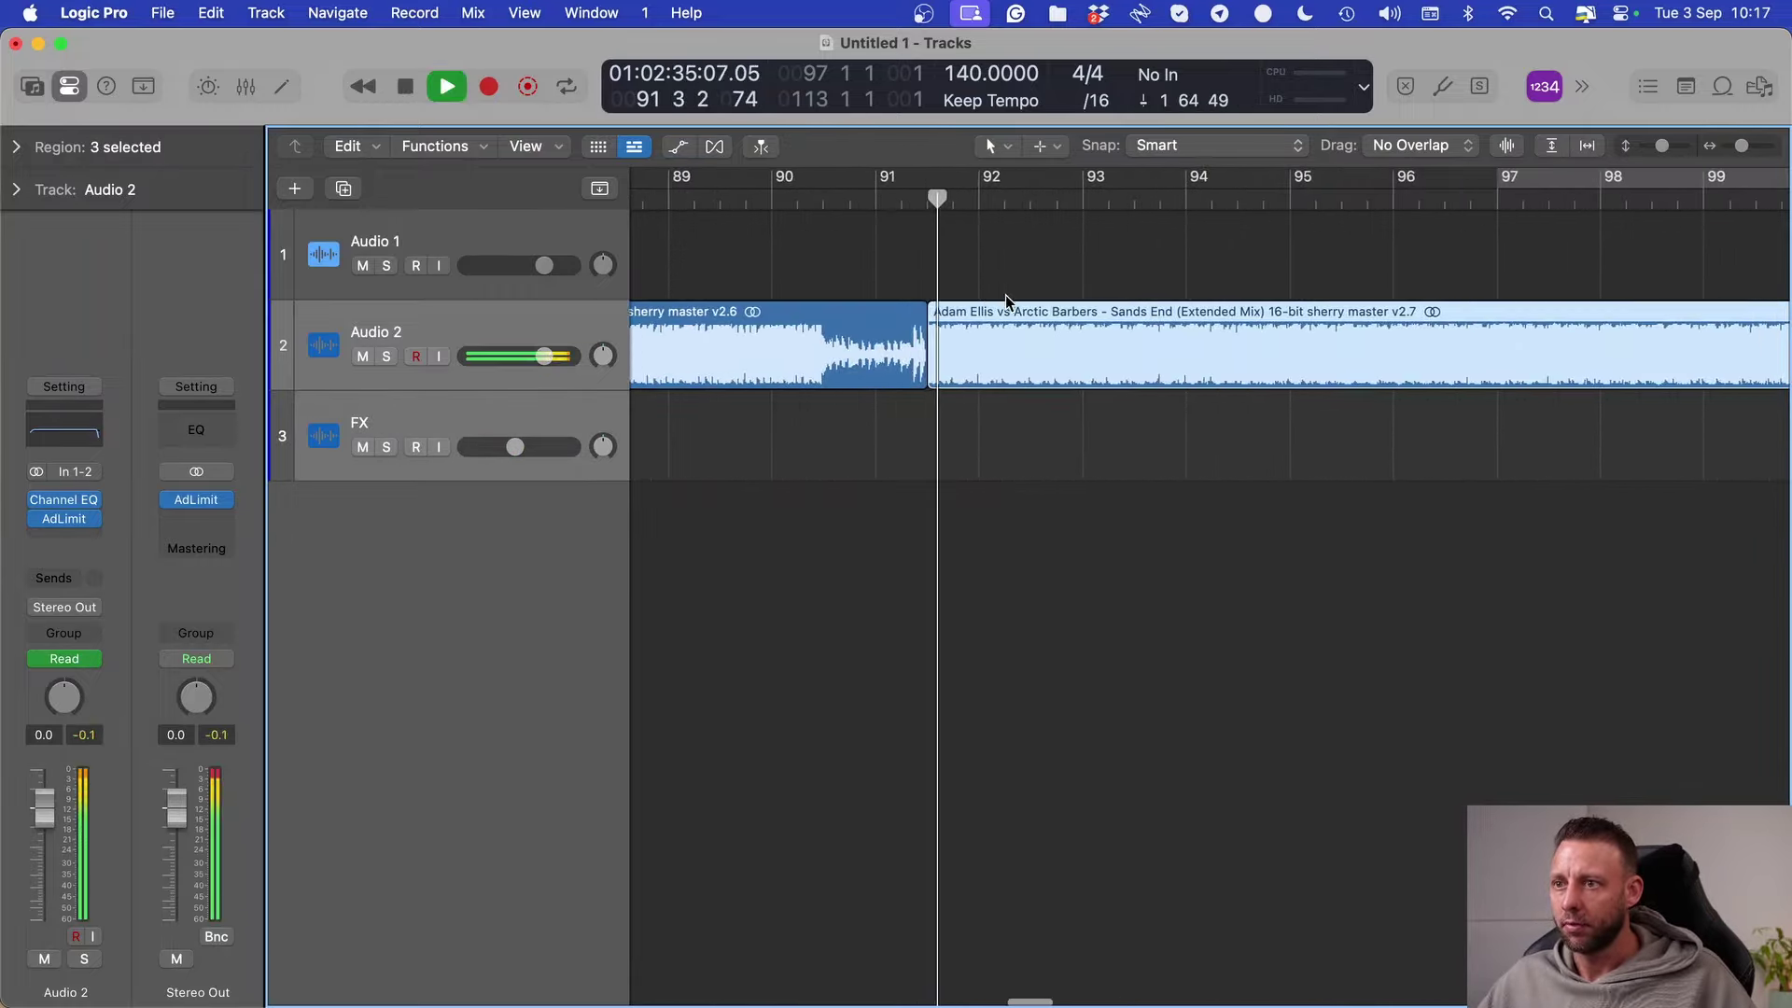
click(1179, 192)
scroll(1385, 486, down, 3)
click(1387, 493)
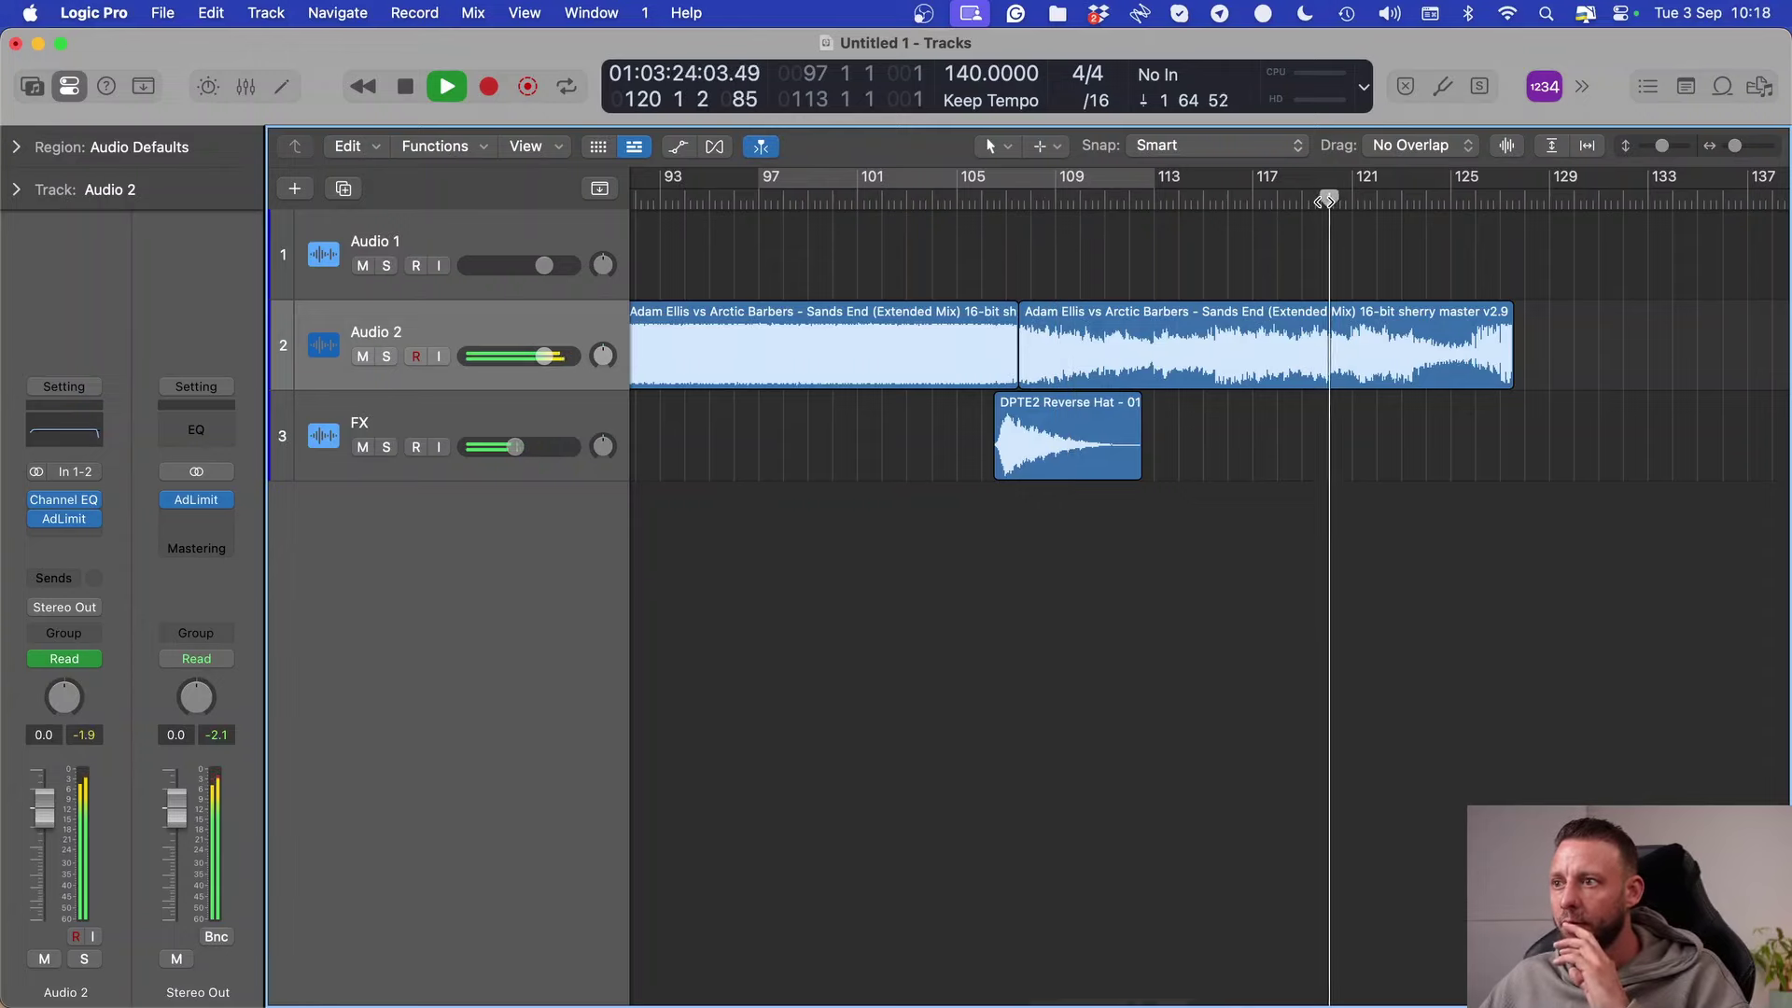
Step: Trim the v2.9 song region's end and split it at bar 125
key(super+Right)
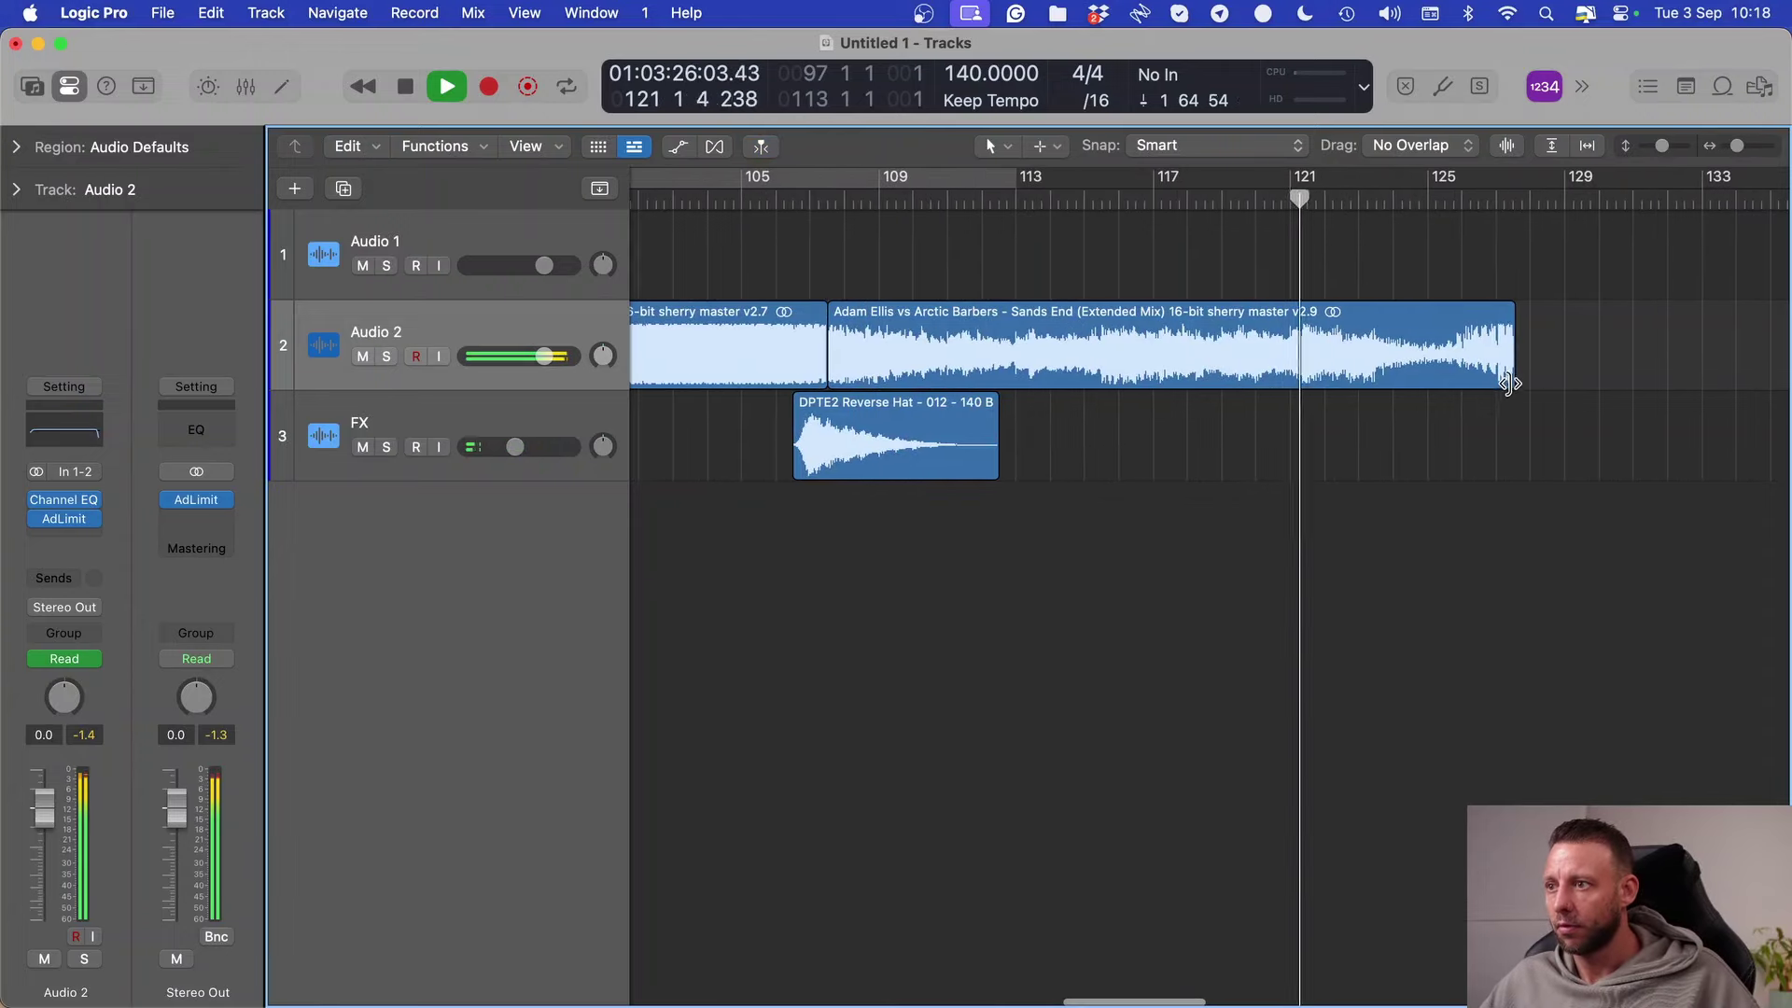
drag(1509, 381, 1417, 374)
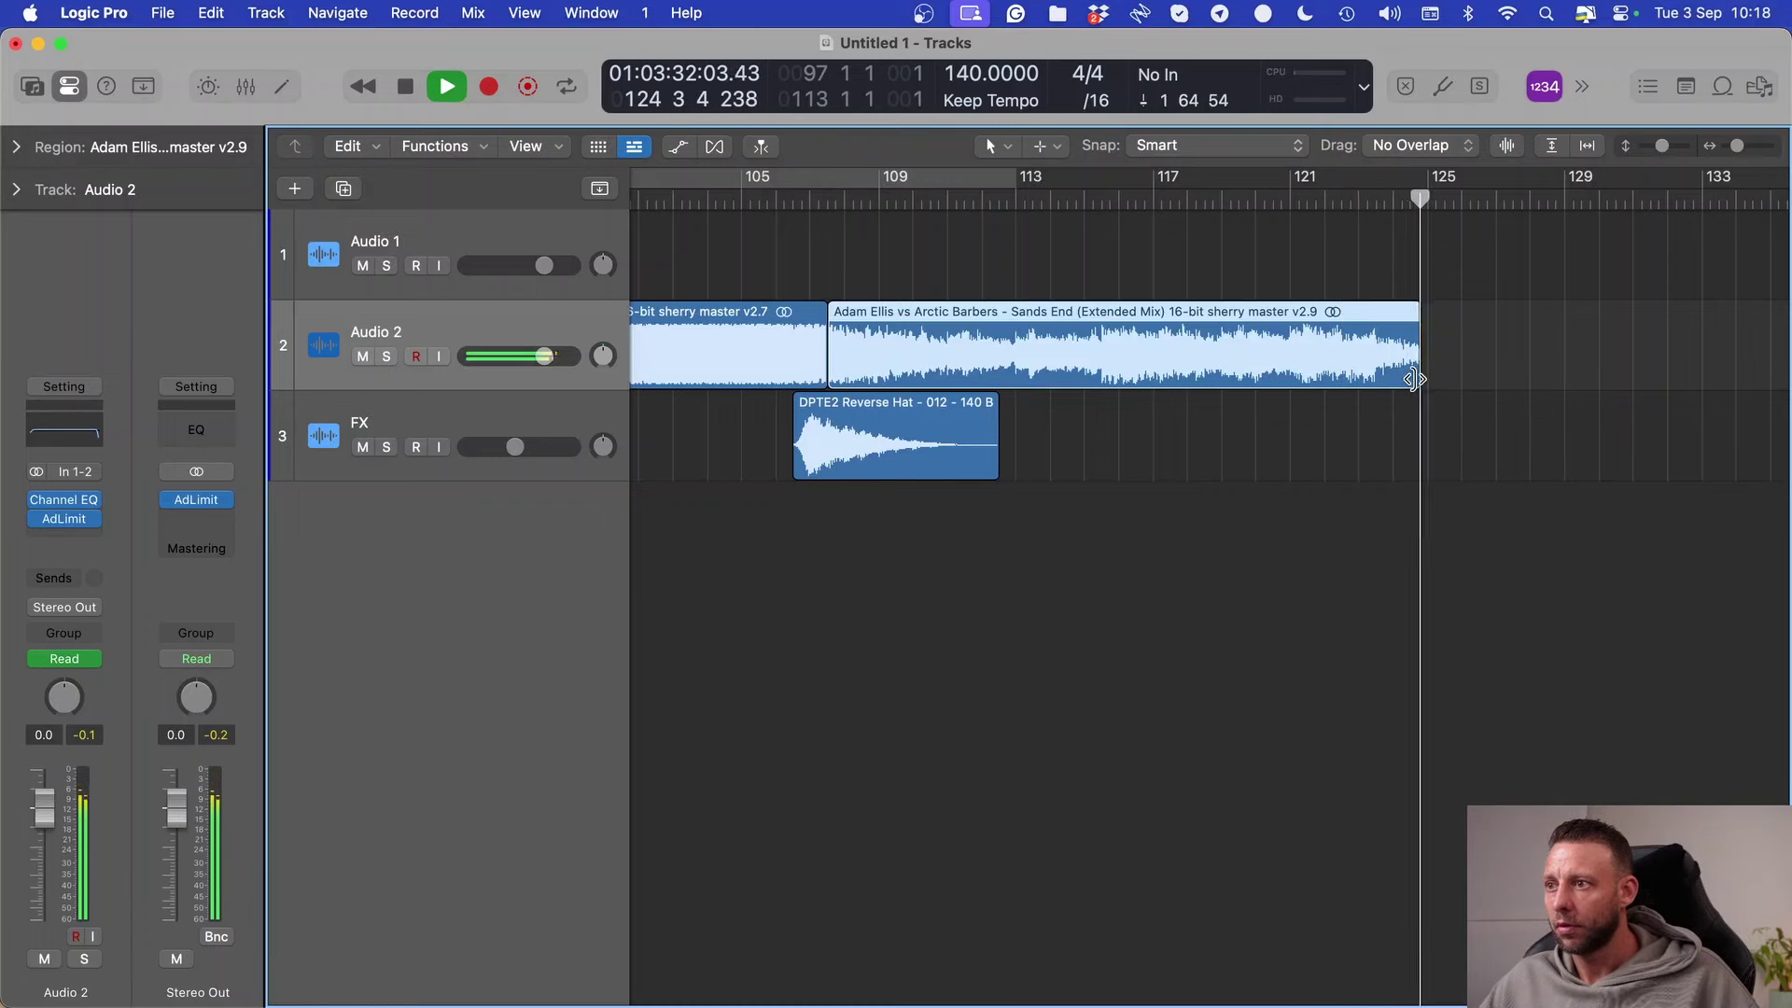
drag(1415, 378, 1453, 381)
key(space)
click(1426, 374)
key(t)
key(t)
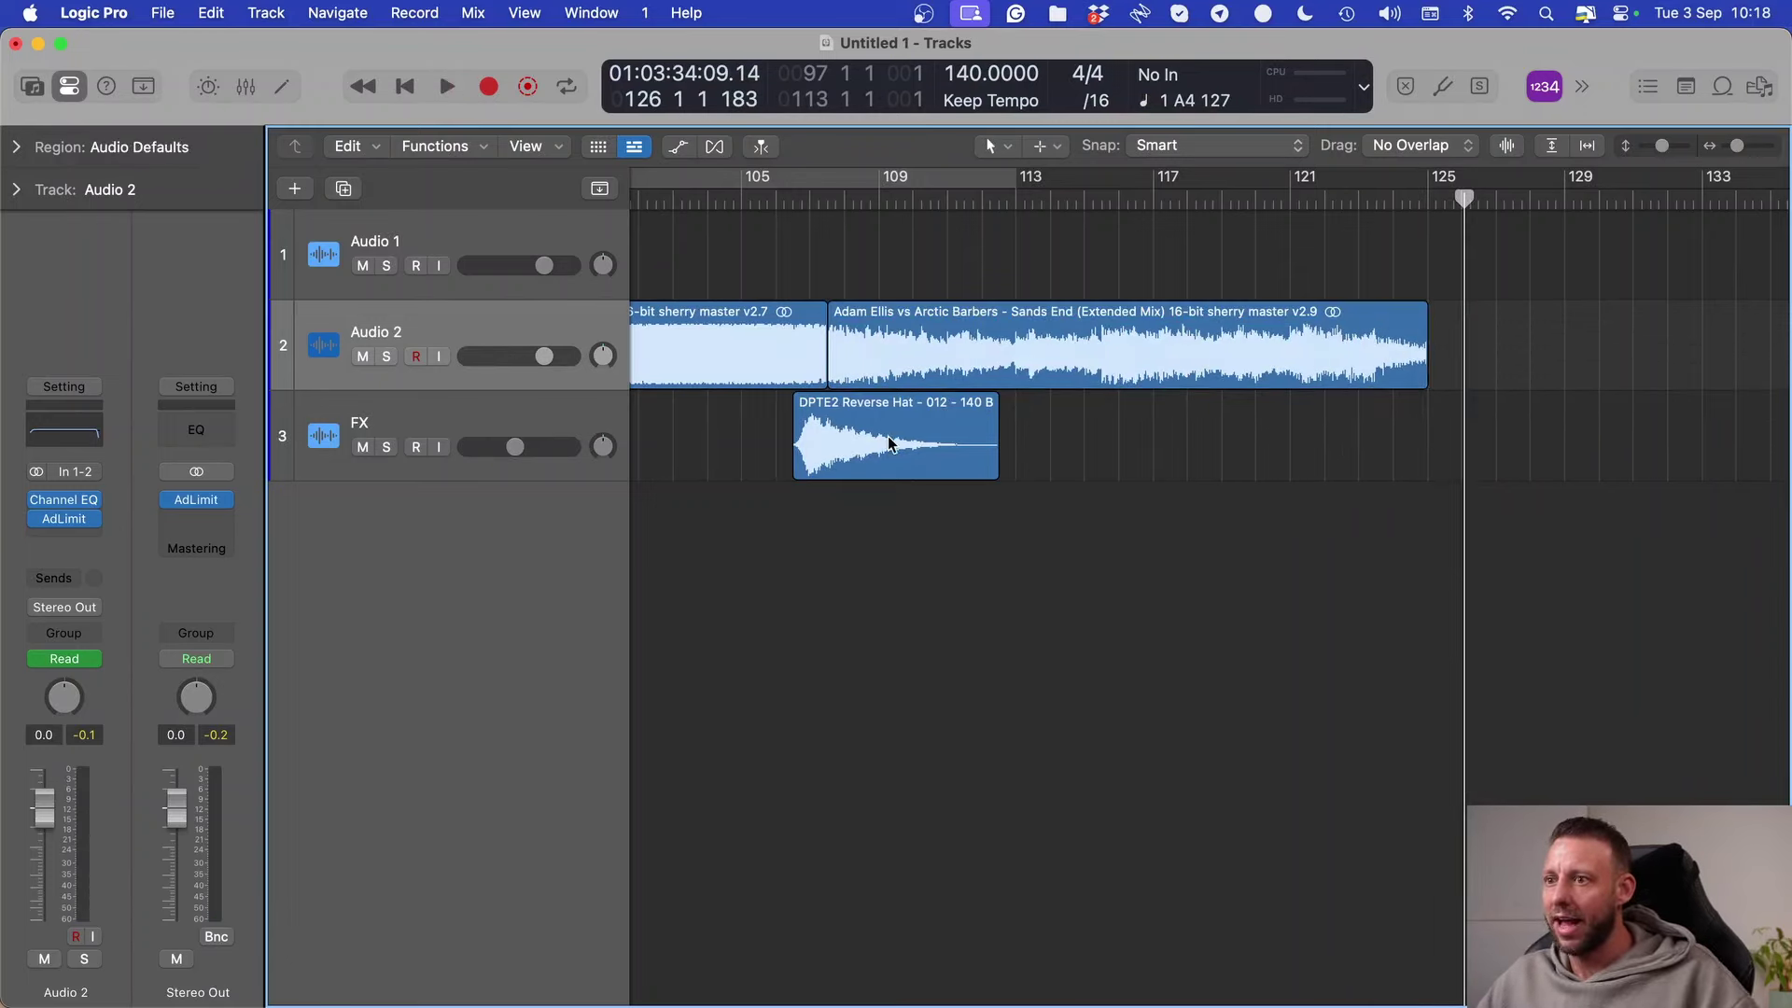
Step: Copy the Reverse Hat to bar 125 on the FX track, then select Audio 2's insert slot
drag(838, 443, 1437, 442)
scroll(1026, 560, right, 3)
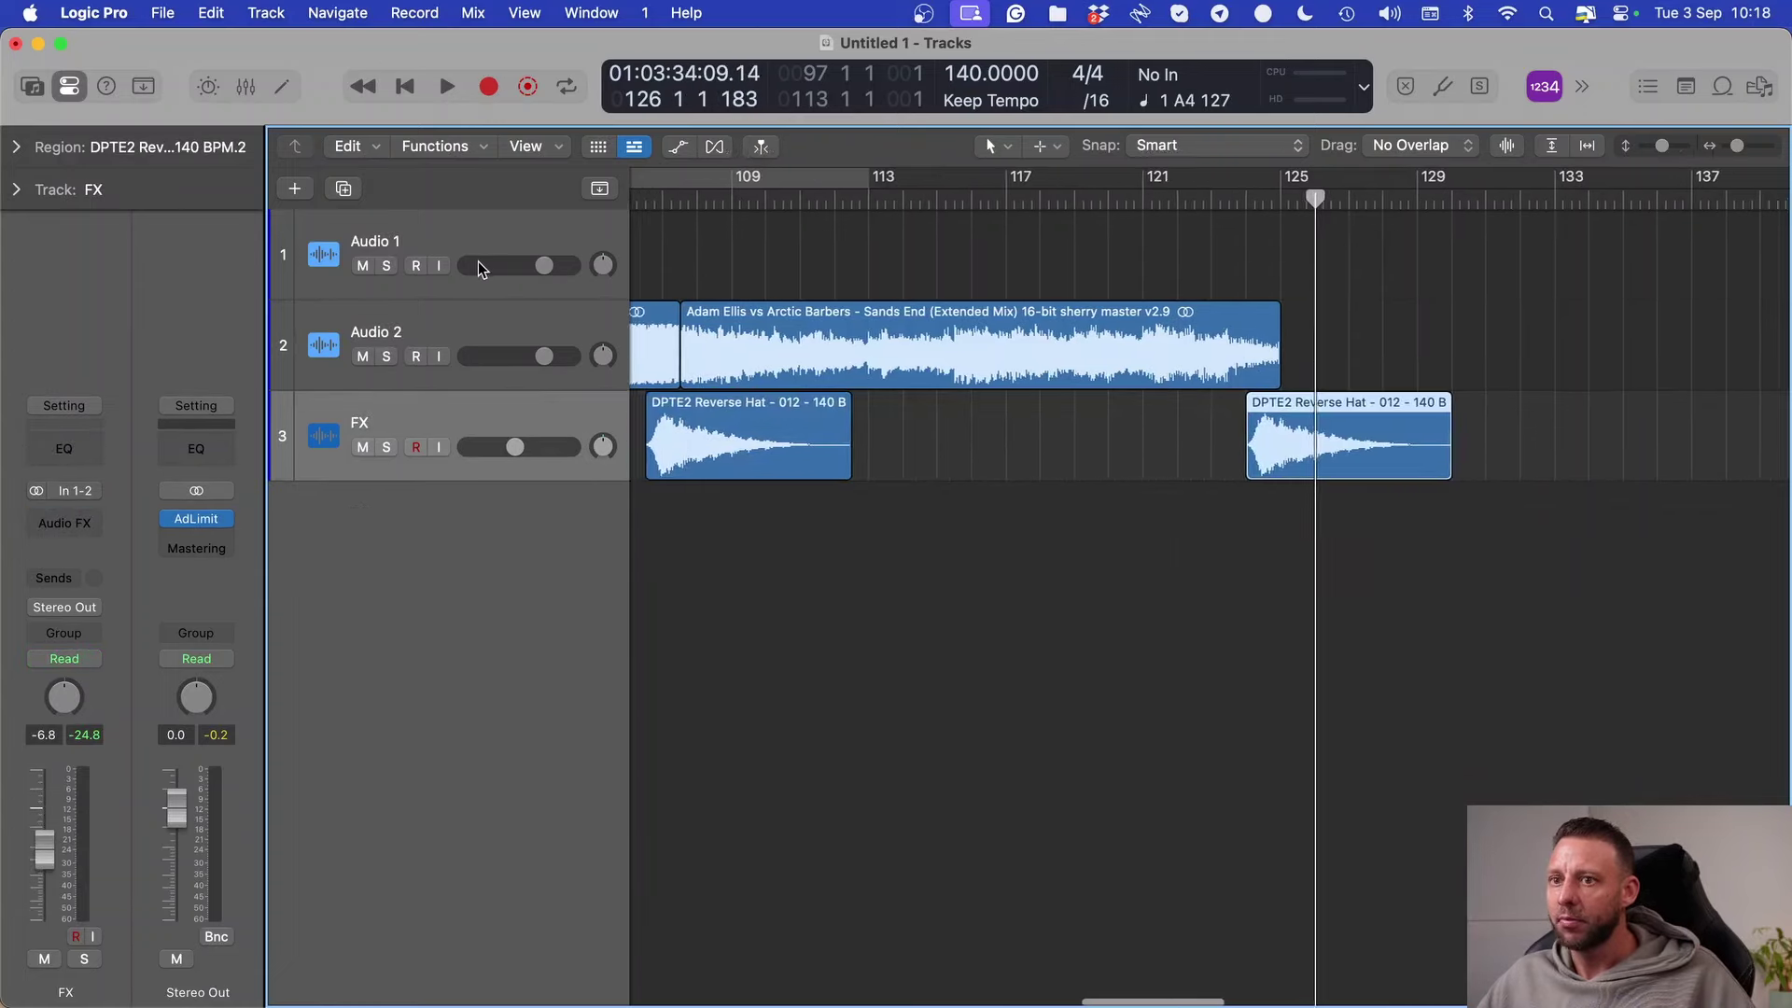
click(436, 323)
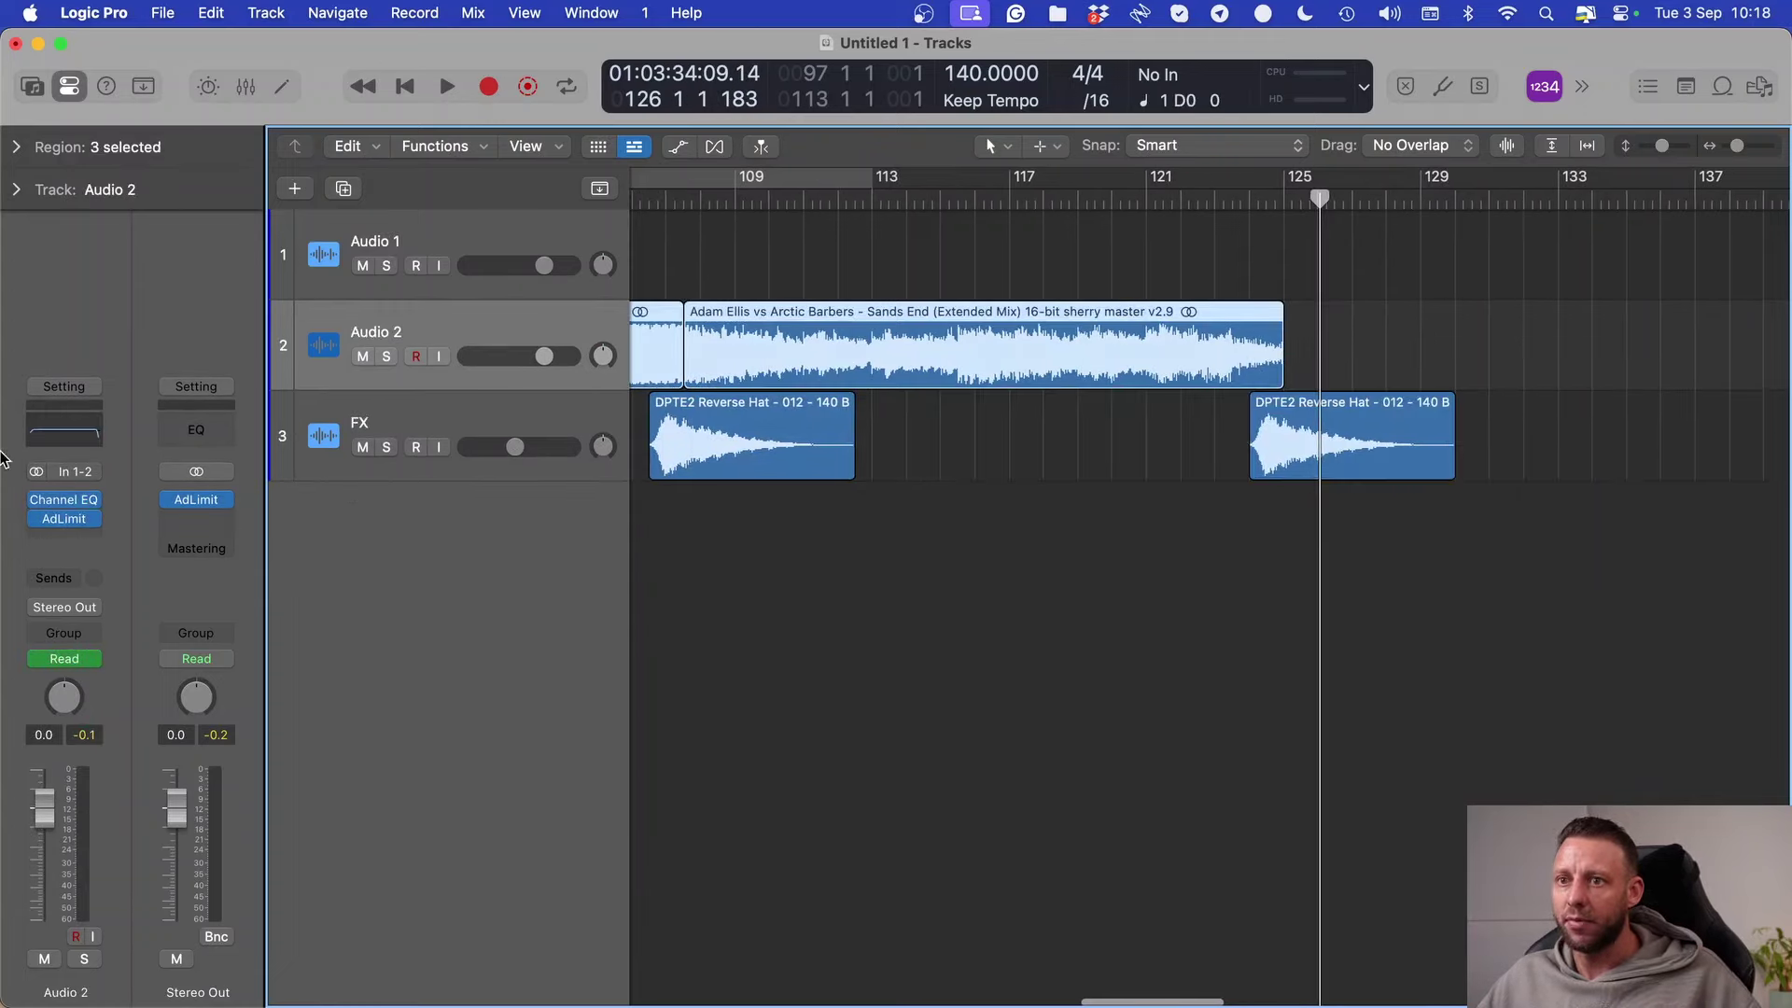
click(64, 498)
Step: Insert Delay > Tape Delay on Audio 2 and show the automation lanes
mouse_move(187, 693)
click(340, 805)
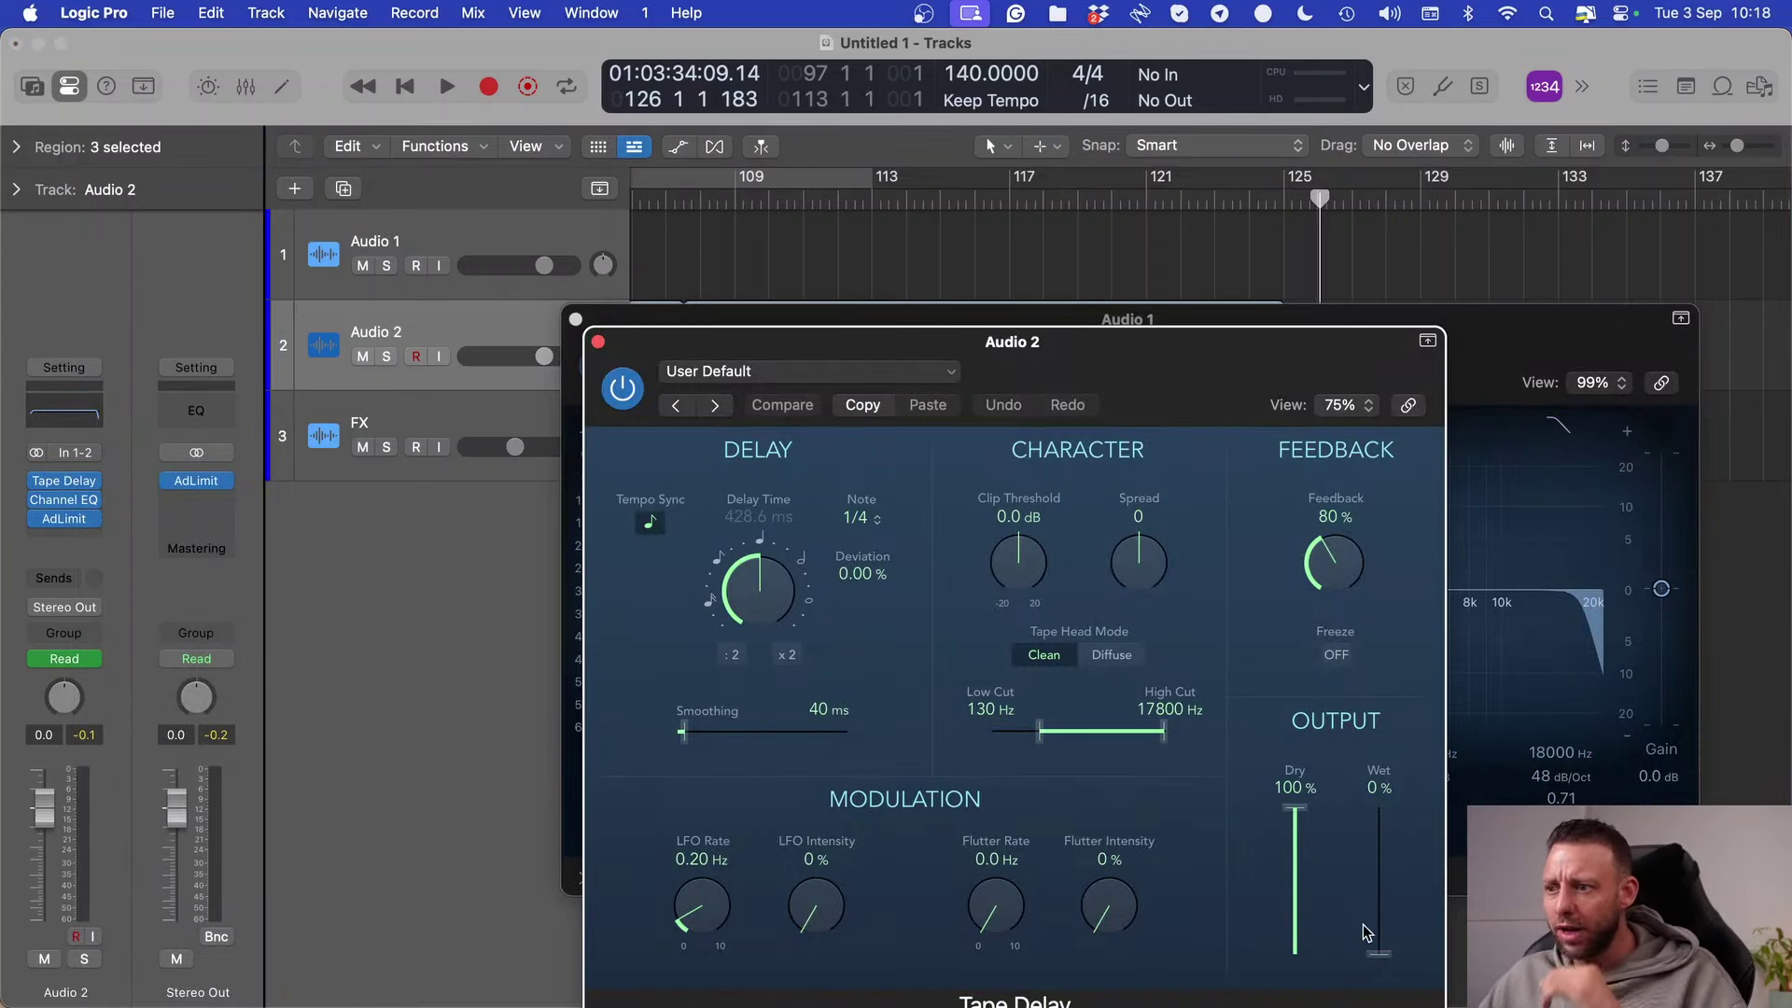
key(a)
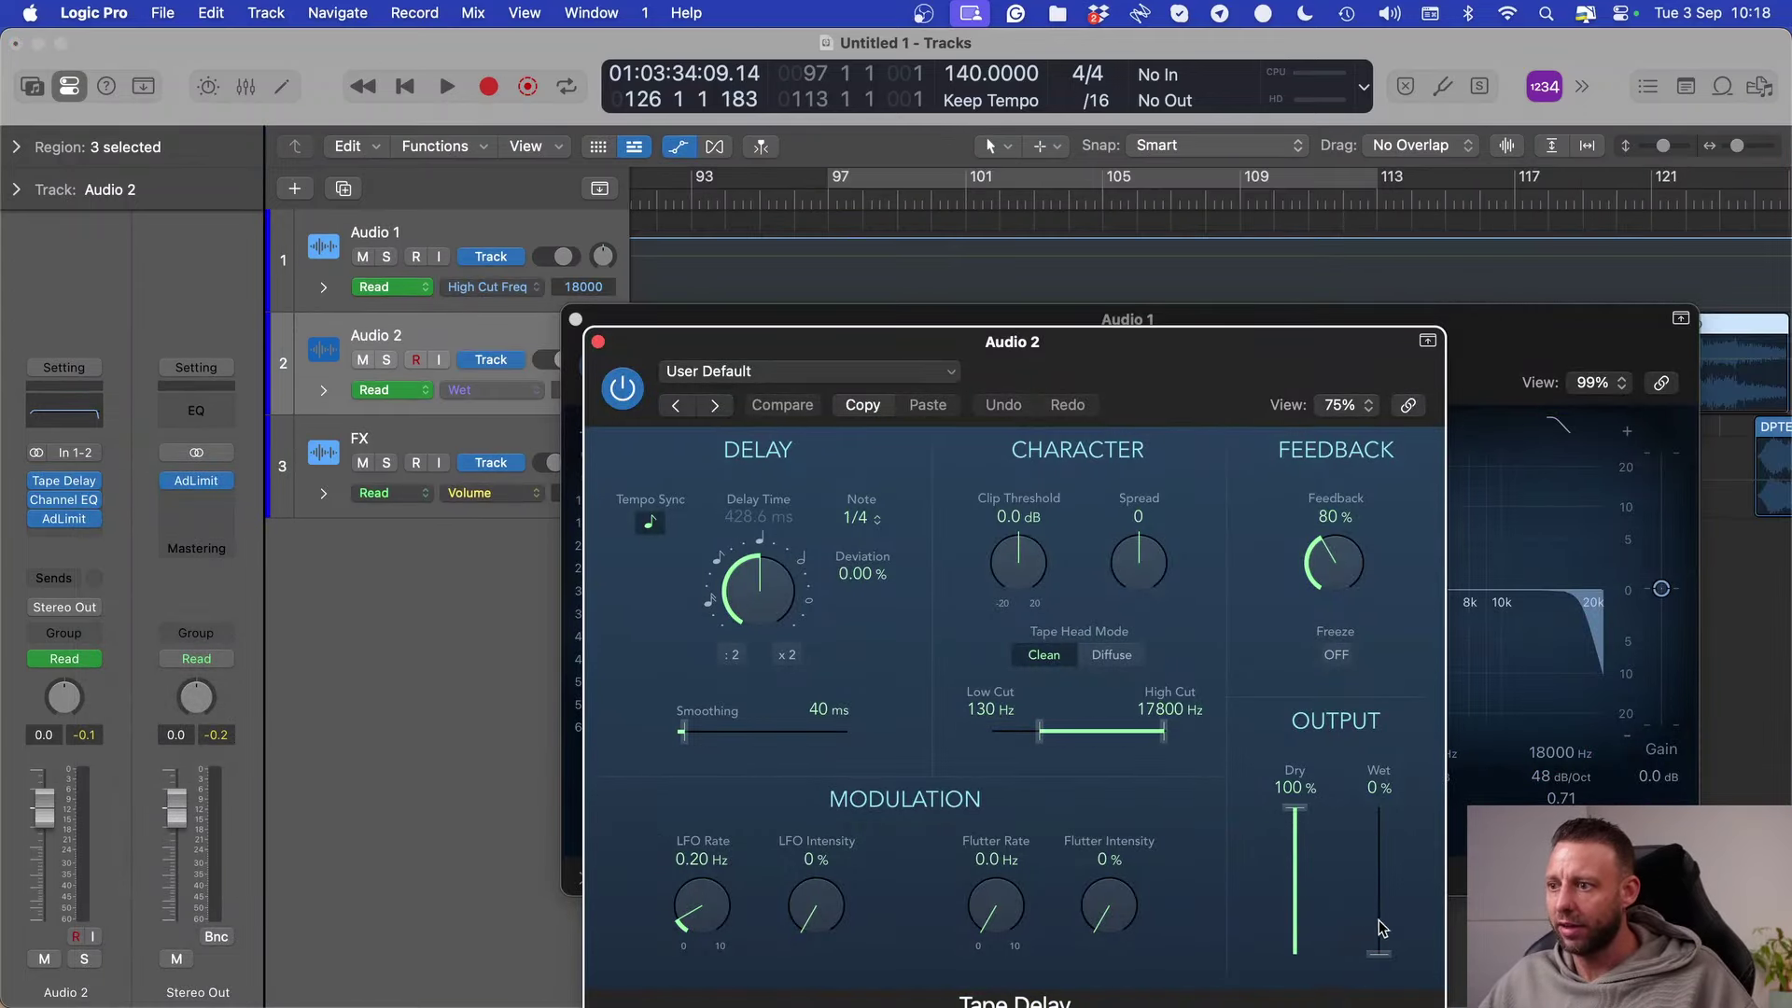
key(v)
scroll(1336, 339, right, 4)
scroll(1177, 375, down, 5)
scroll(1166, 376, up, 6)
scroll(1157, 385, right, 8)
scroll(1155, 387, right, 6)
click(1070, 405)
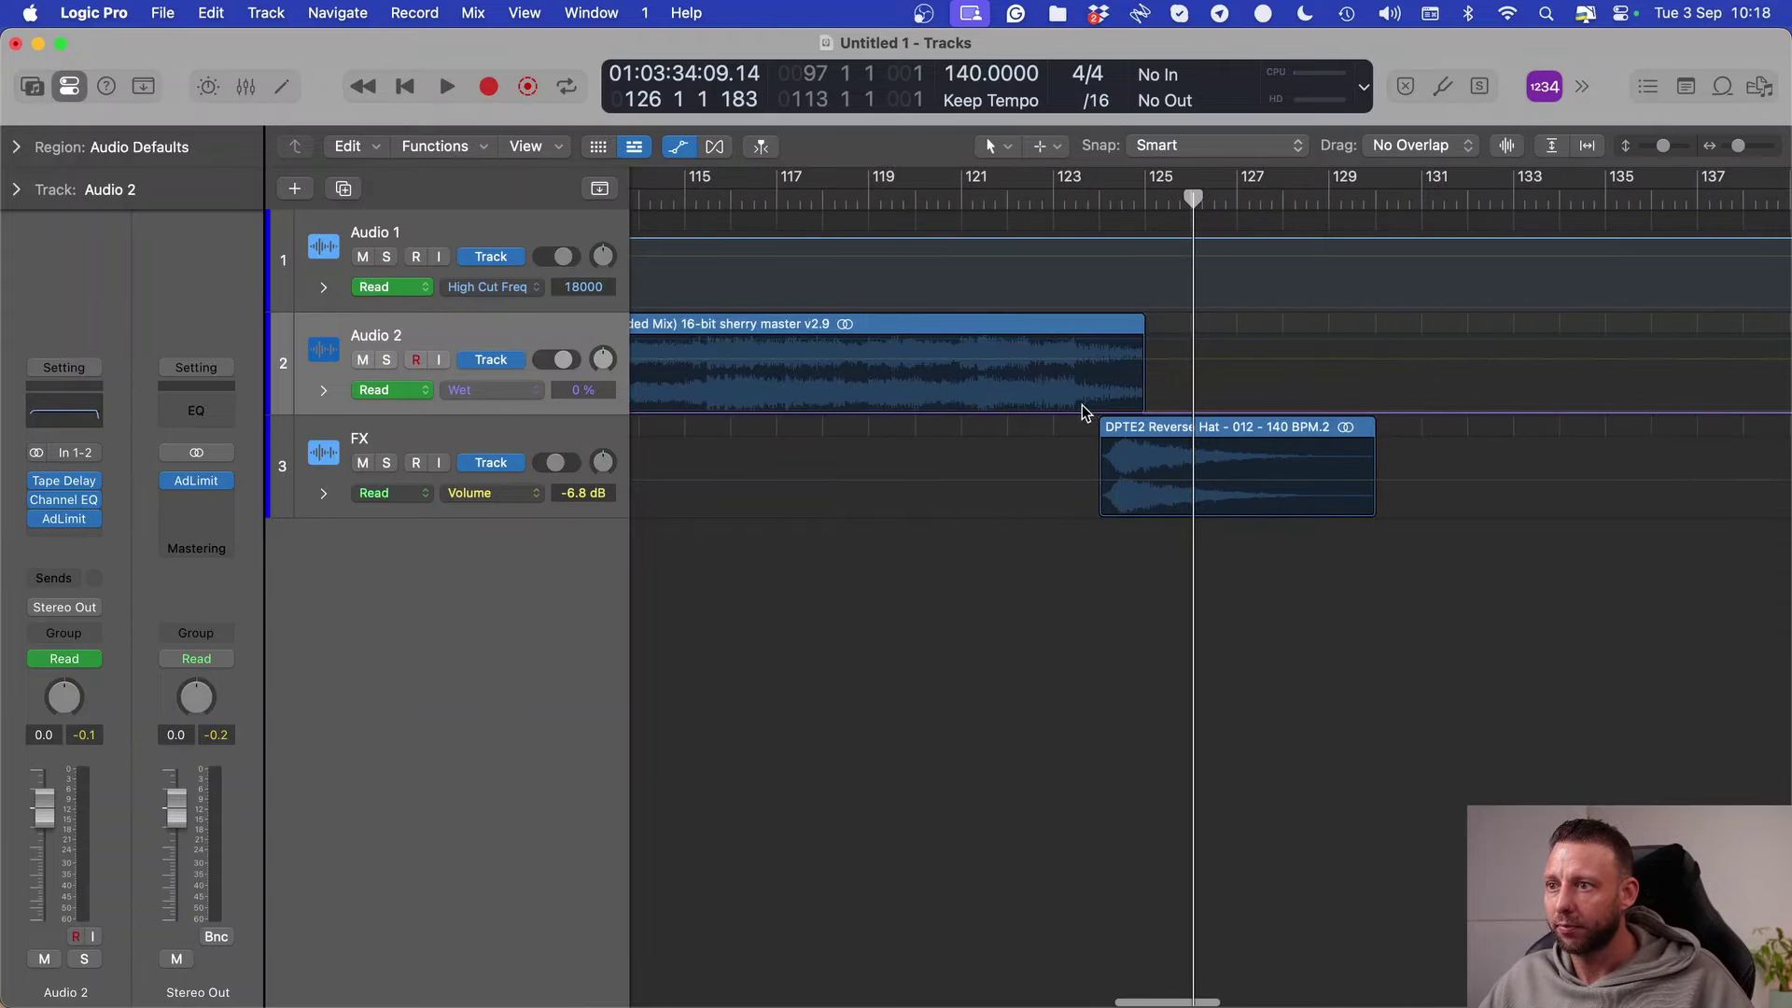
Step: Draw Tape Delay Wet automation peaking near 33% at bar 125, then returning to 0%
drag(1160, 412, 1163, 375)
key(space)
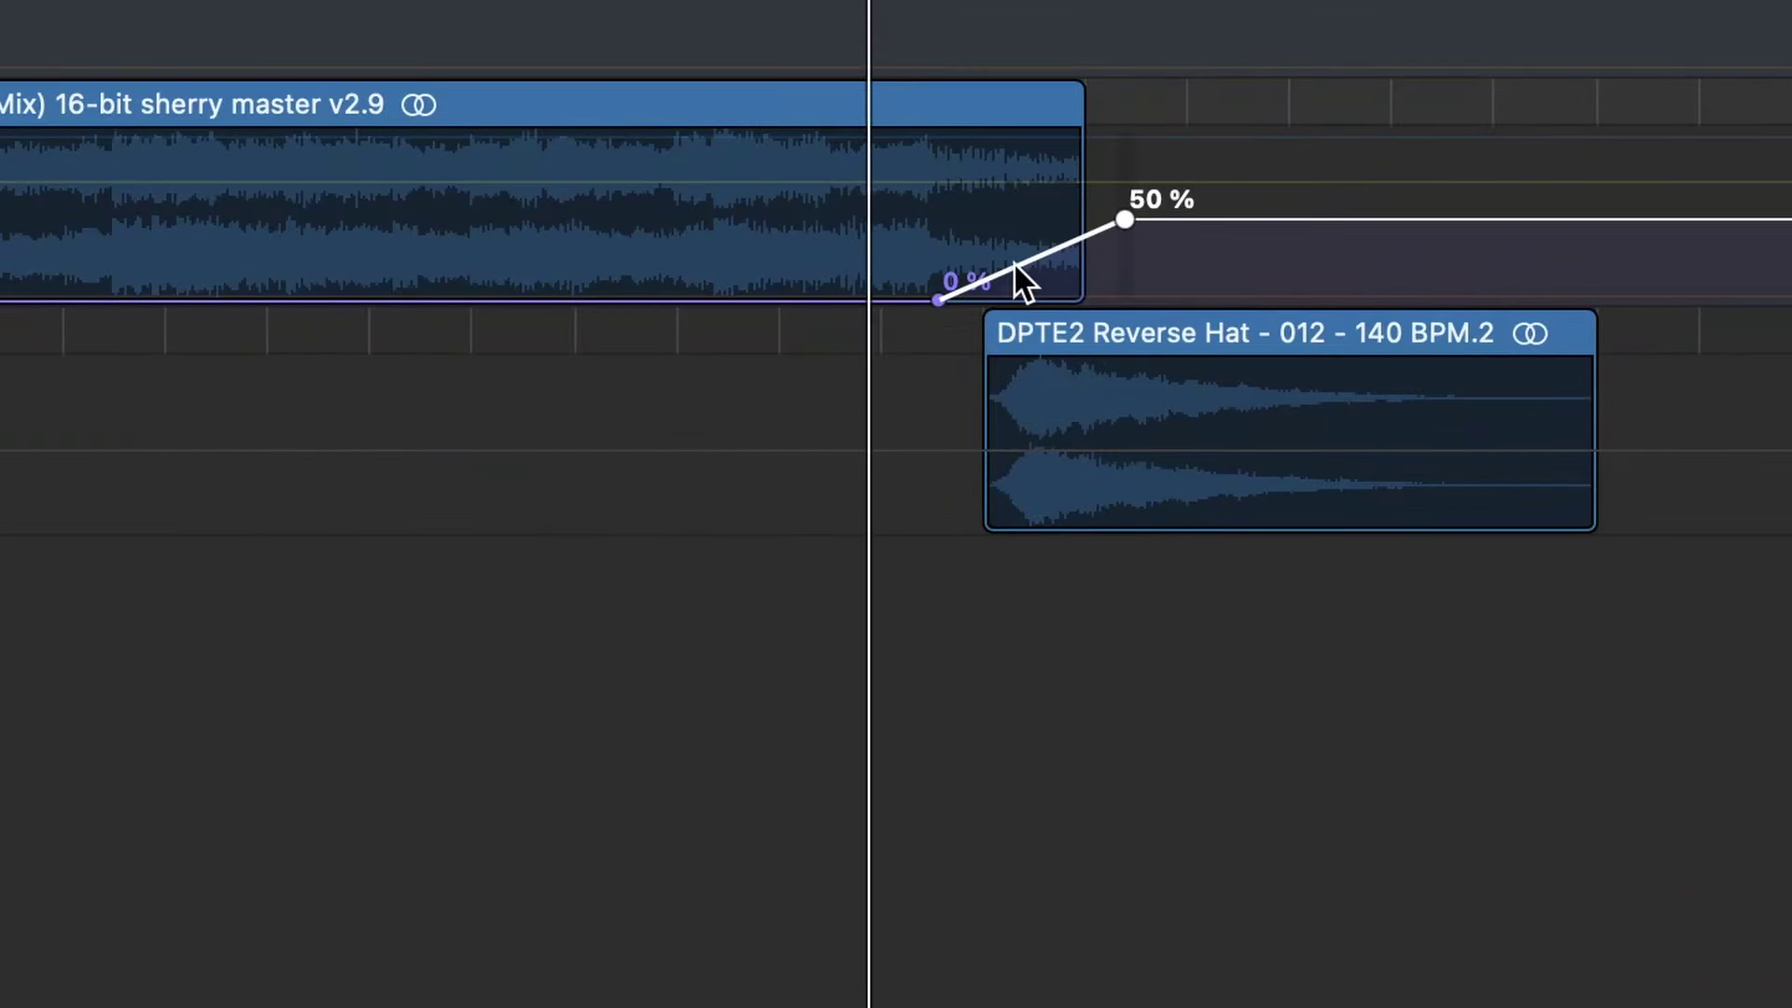
drag(1124, 220, 1125, 248)
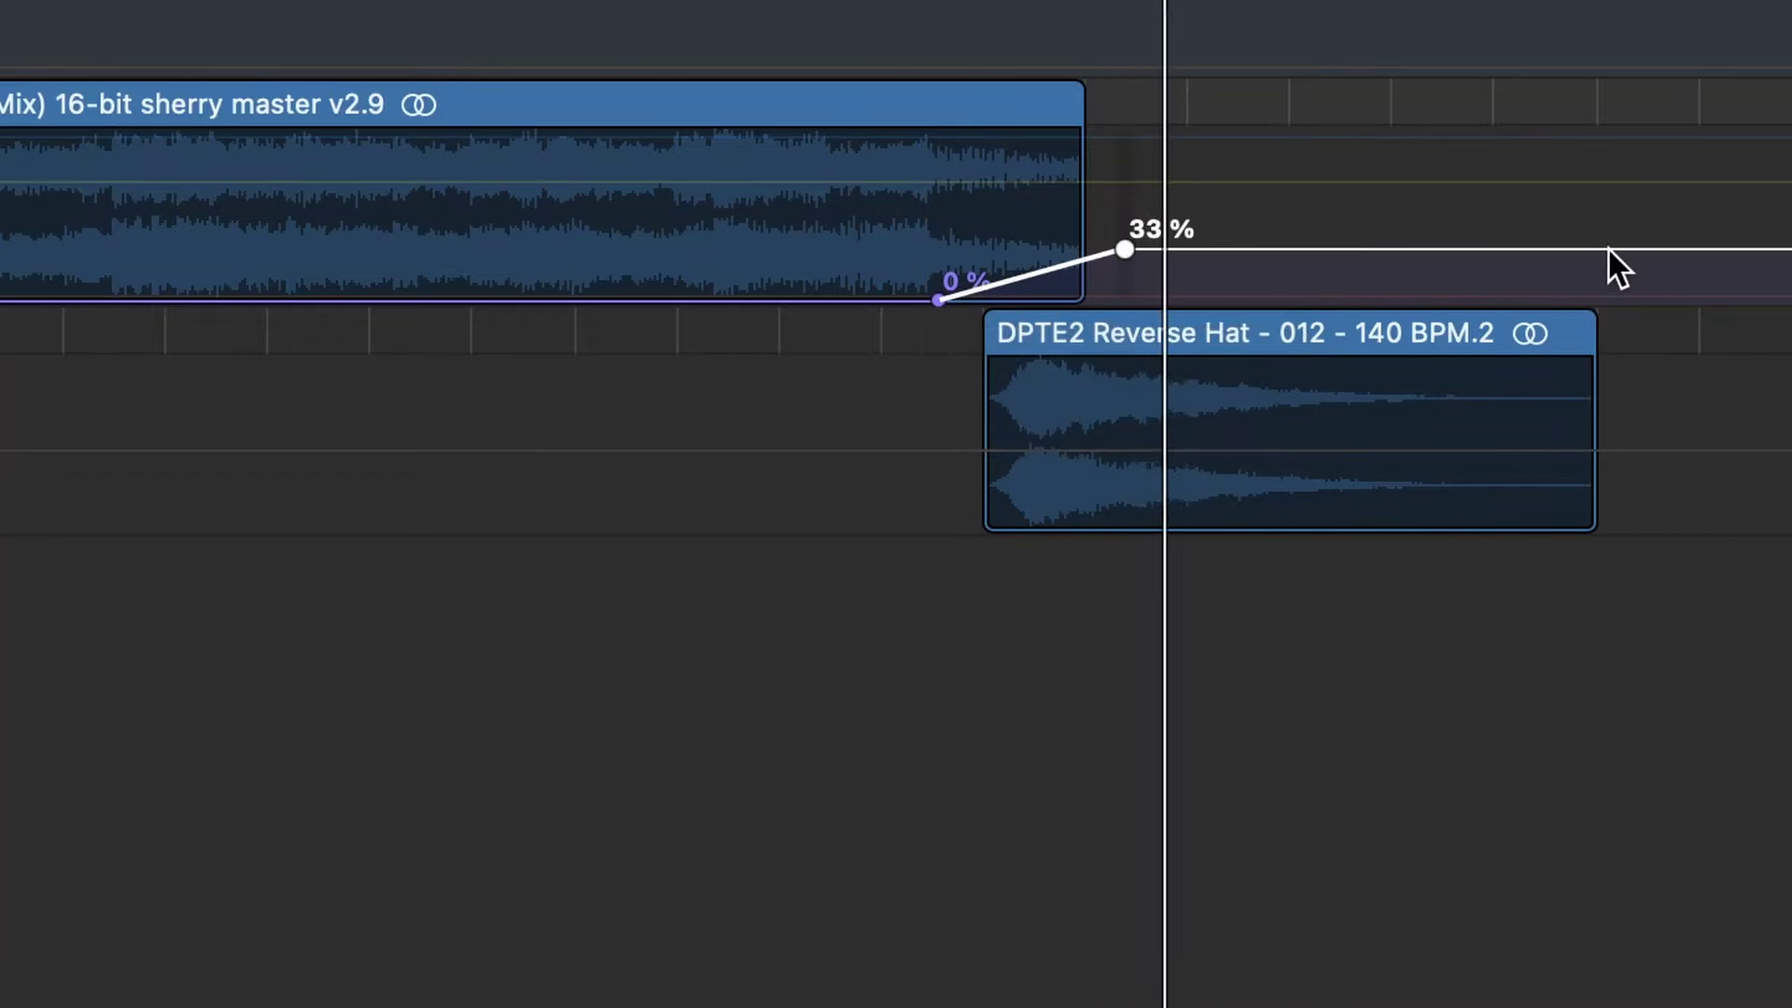
drag(1611, 246, 1680, 439)
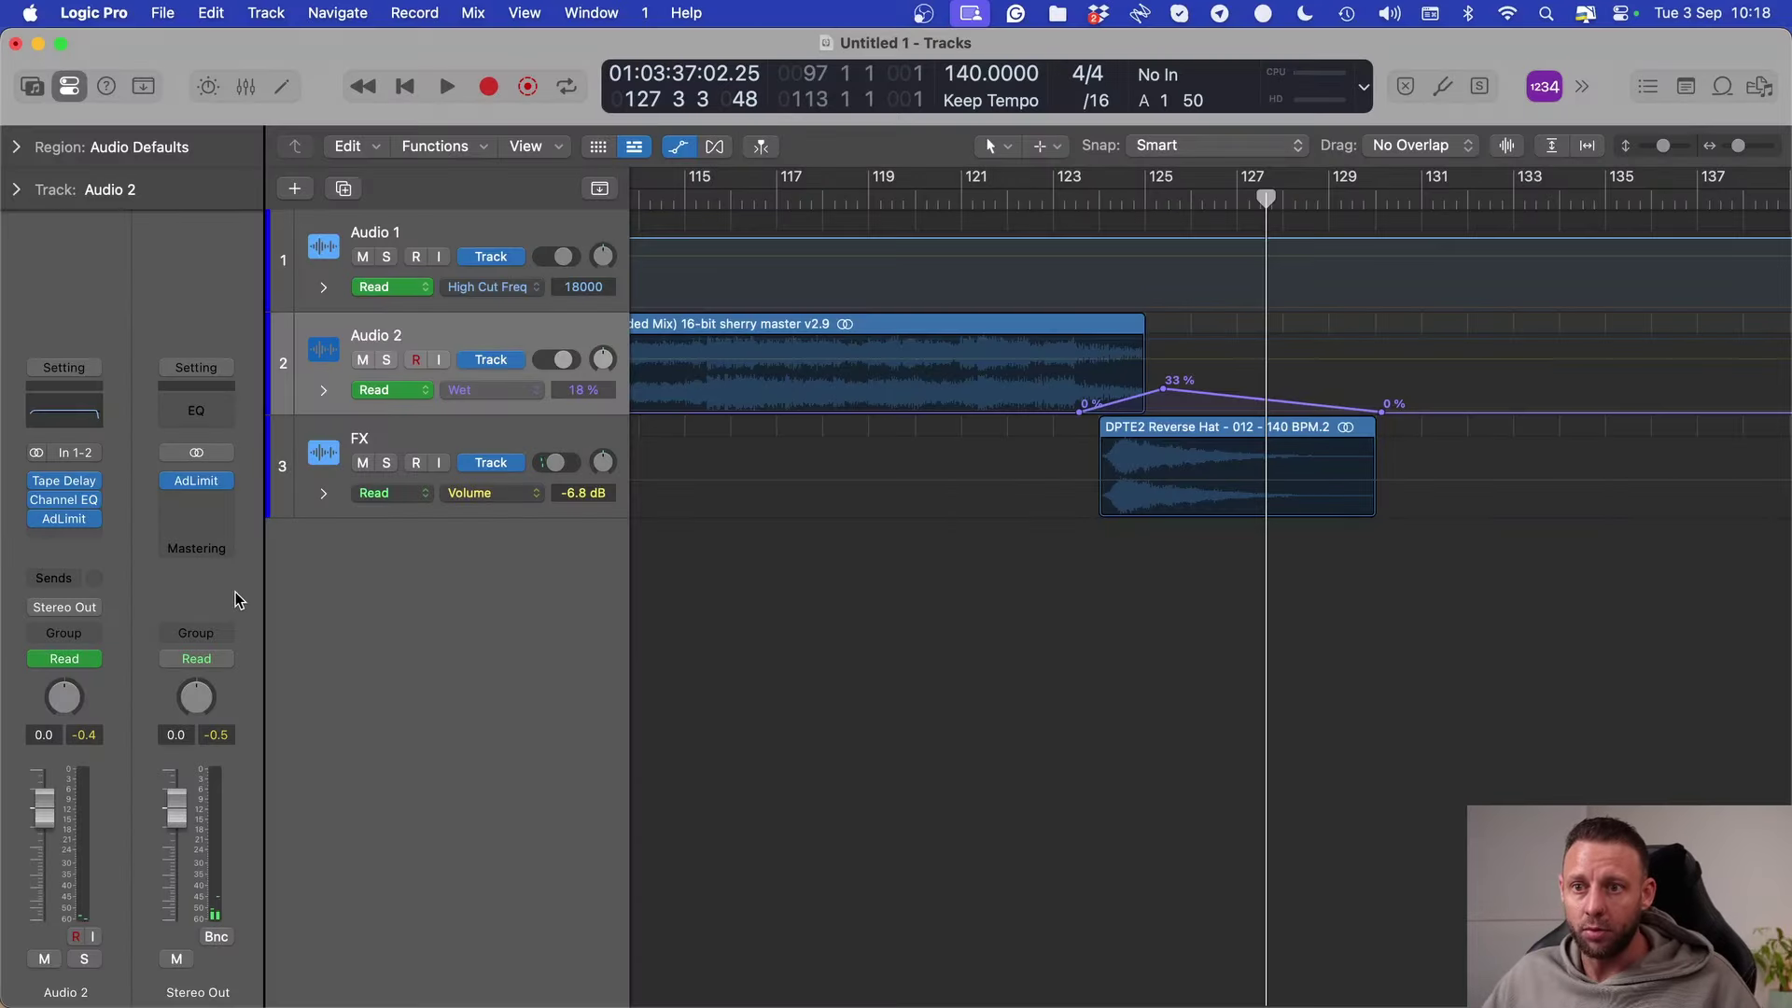
Step: Show the Stereo Out track and activate its Volume automation lane
right_click(236, 600)
click(281, 608)
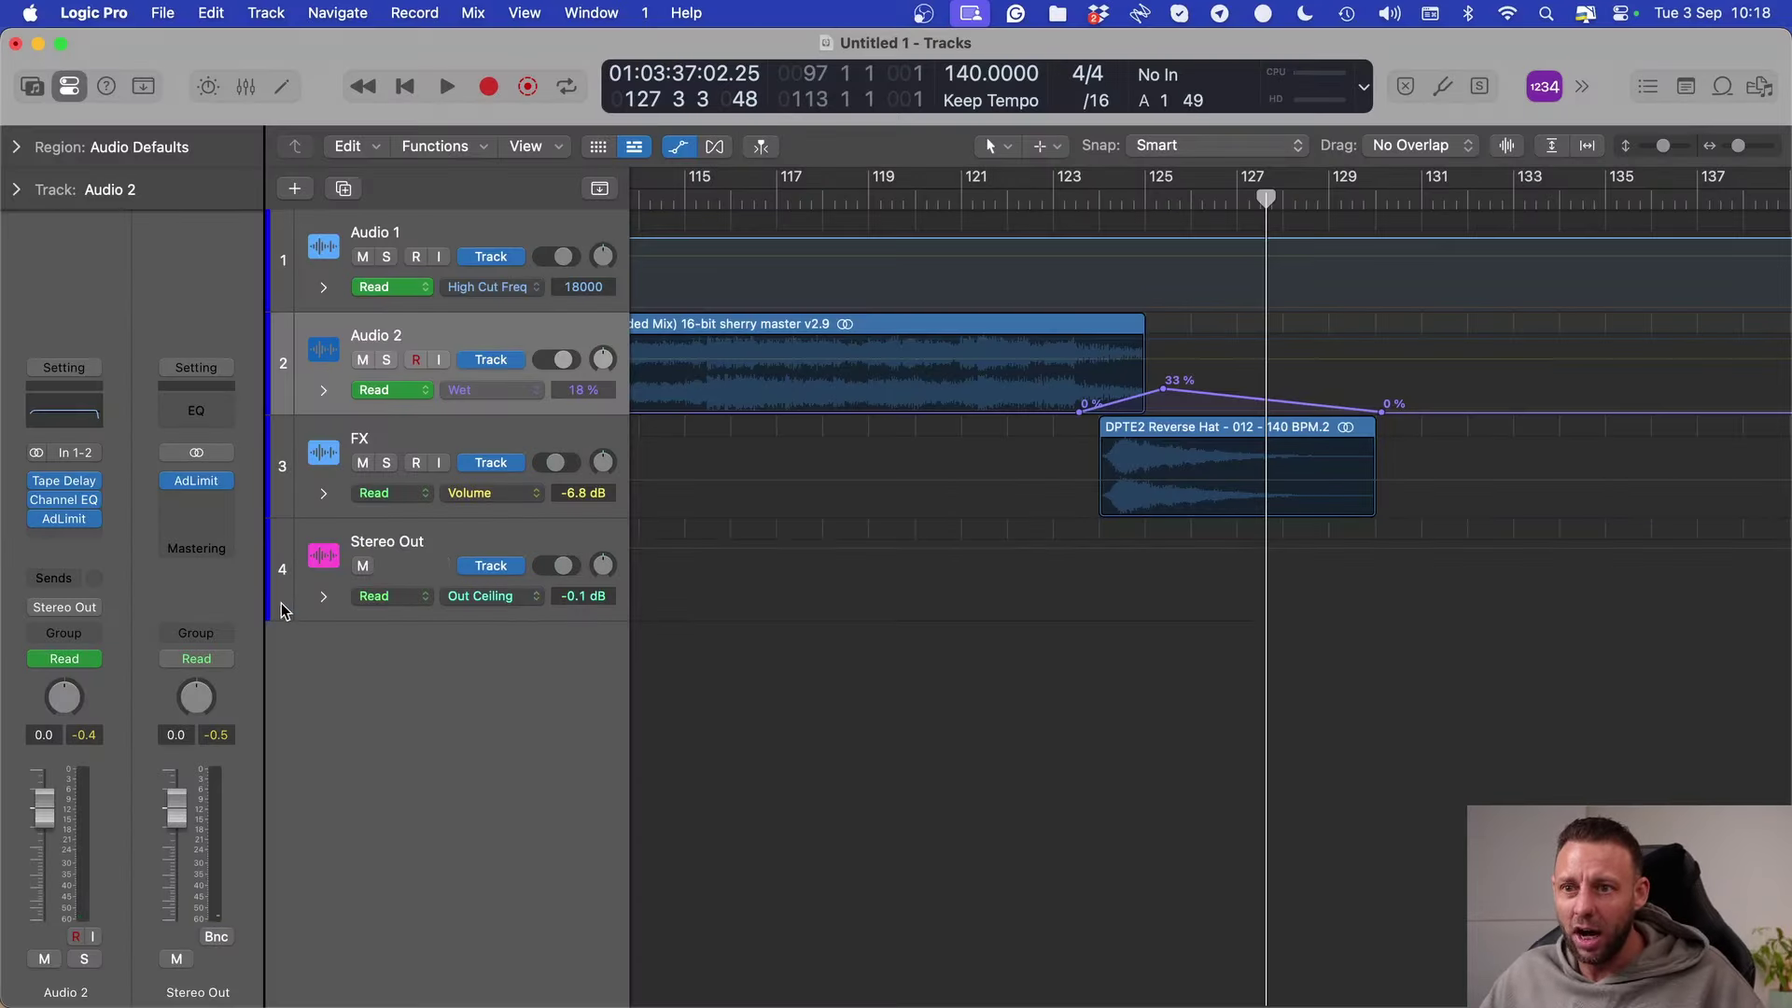
click(494, 603)
click(537, 767)
click(479, 598)
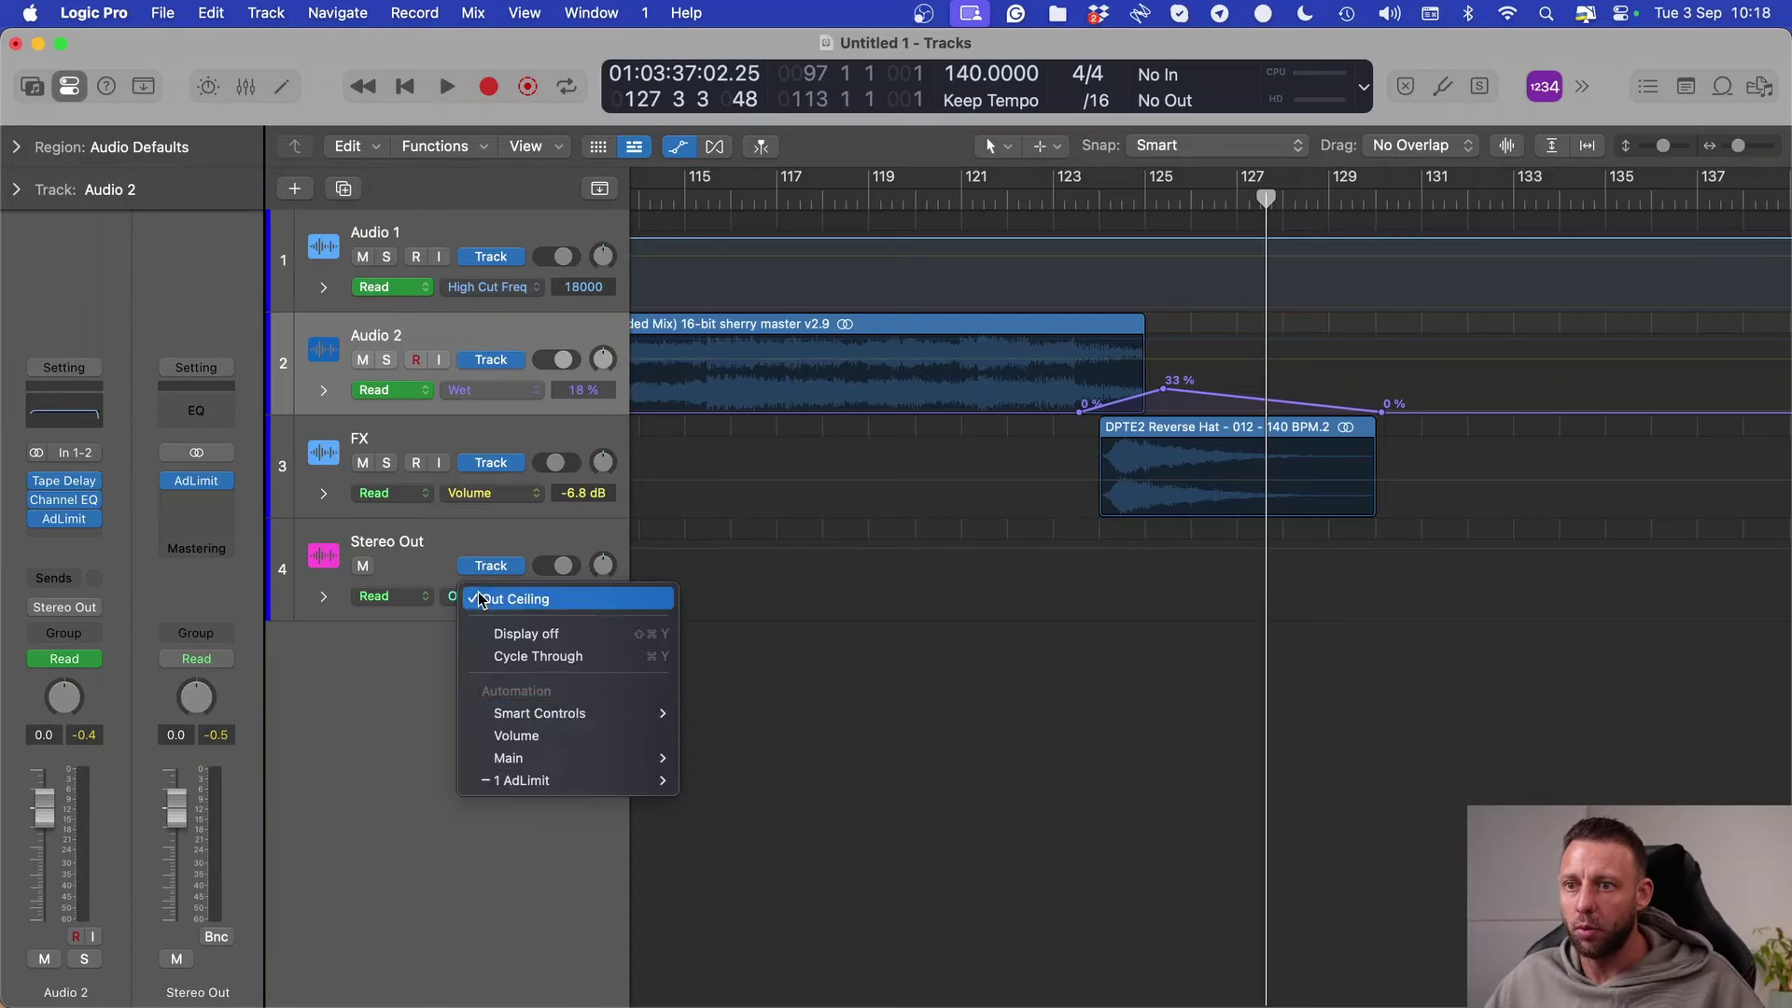
click(516, 737)
click(1077, 199)
key(space)
click(1105, 582)
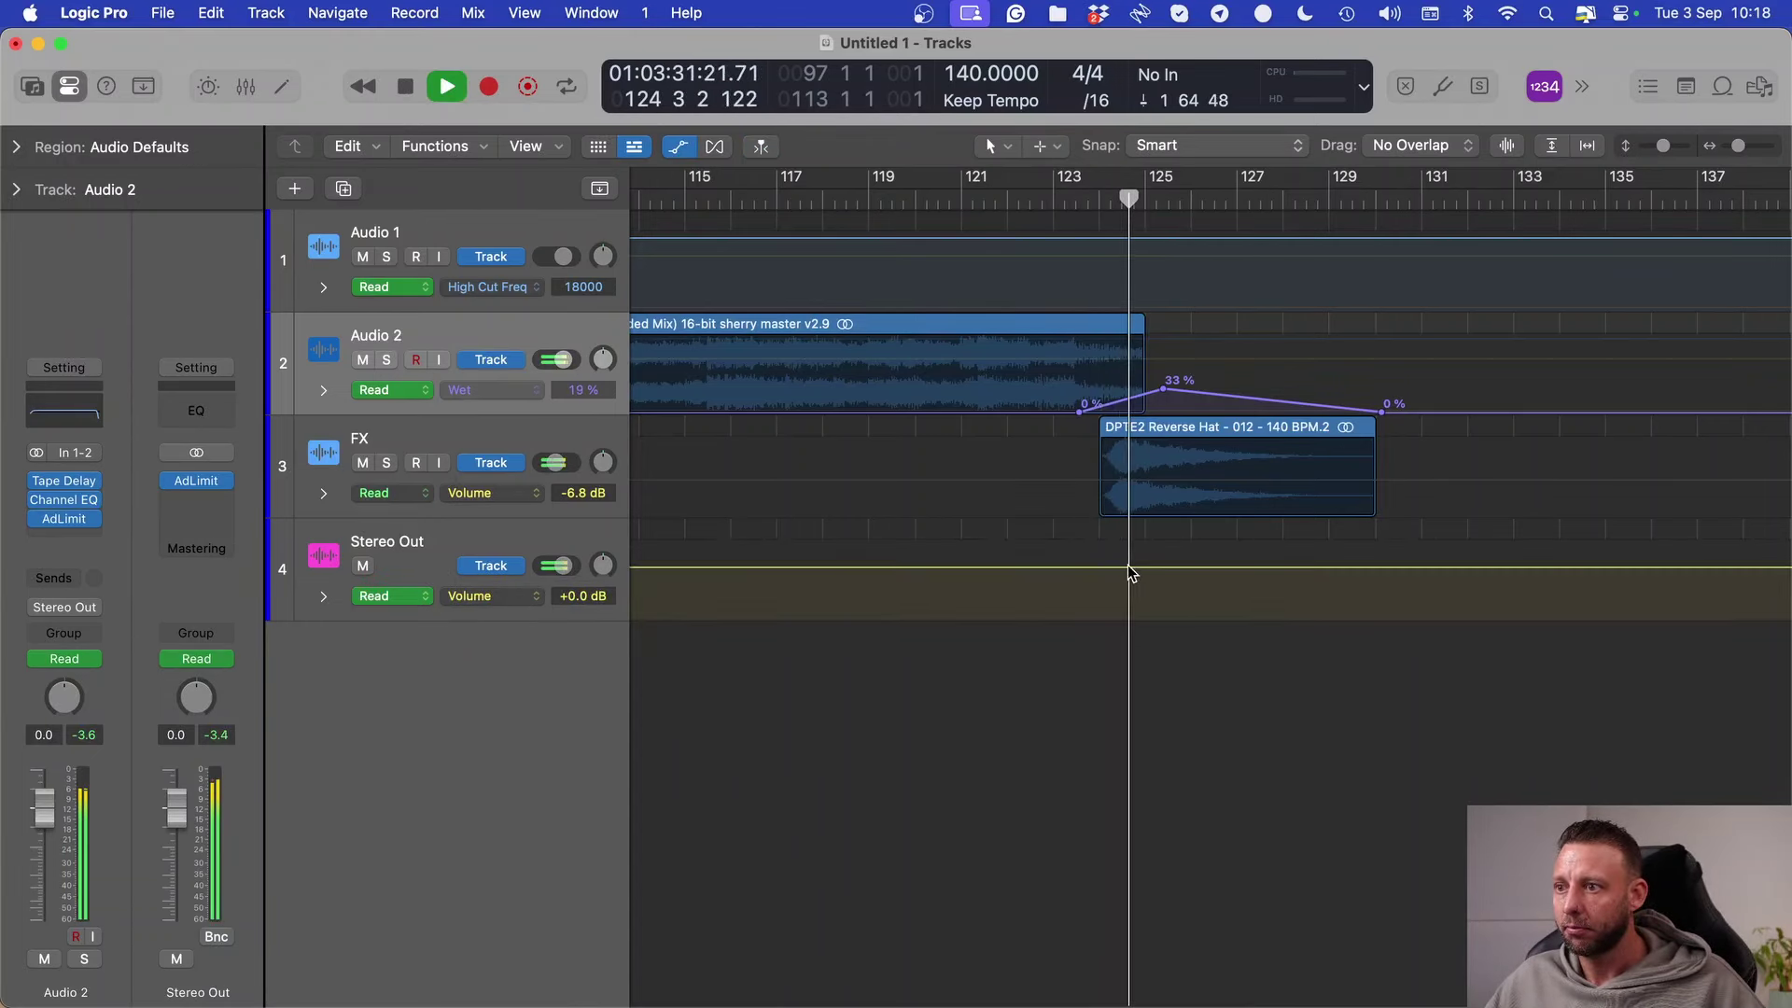
key(a)
key(space)
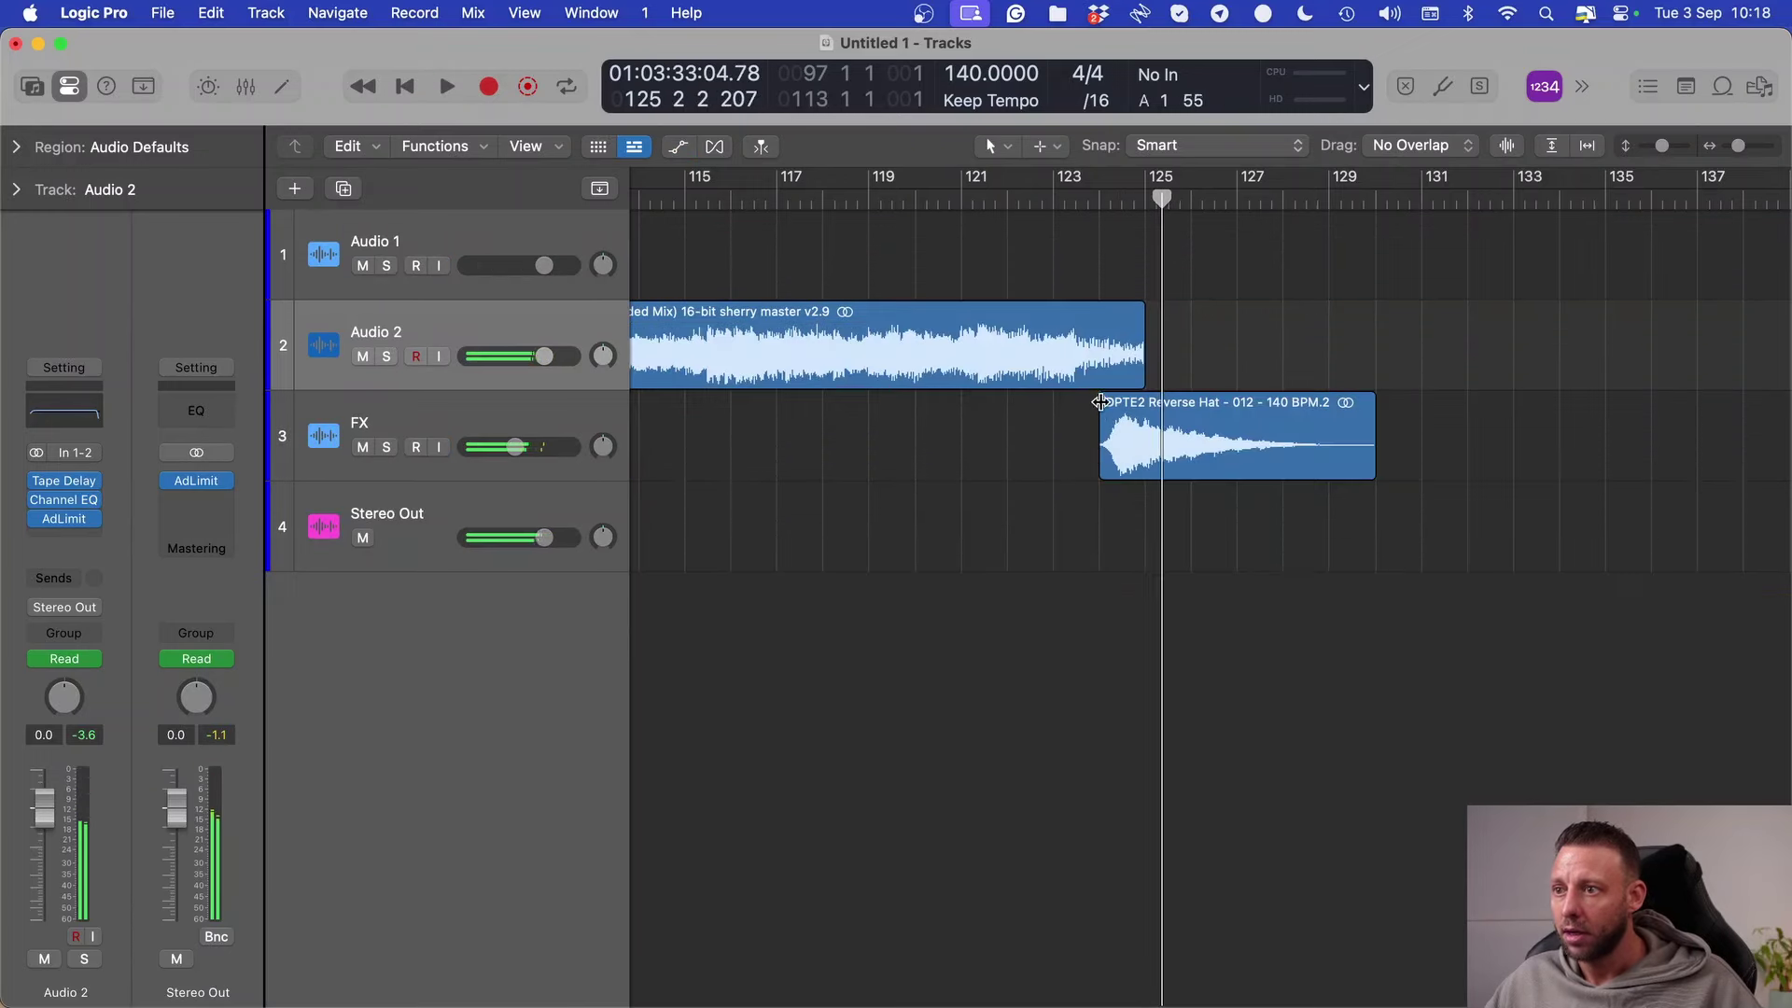
Step: Move the Reverse Hat to start at bar 123 and trim the song region to end near bar 124
click(1100, 402)
double_click(1036, 195)
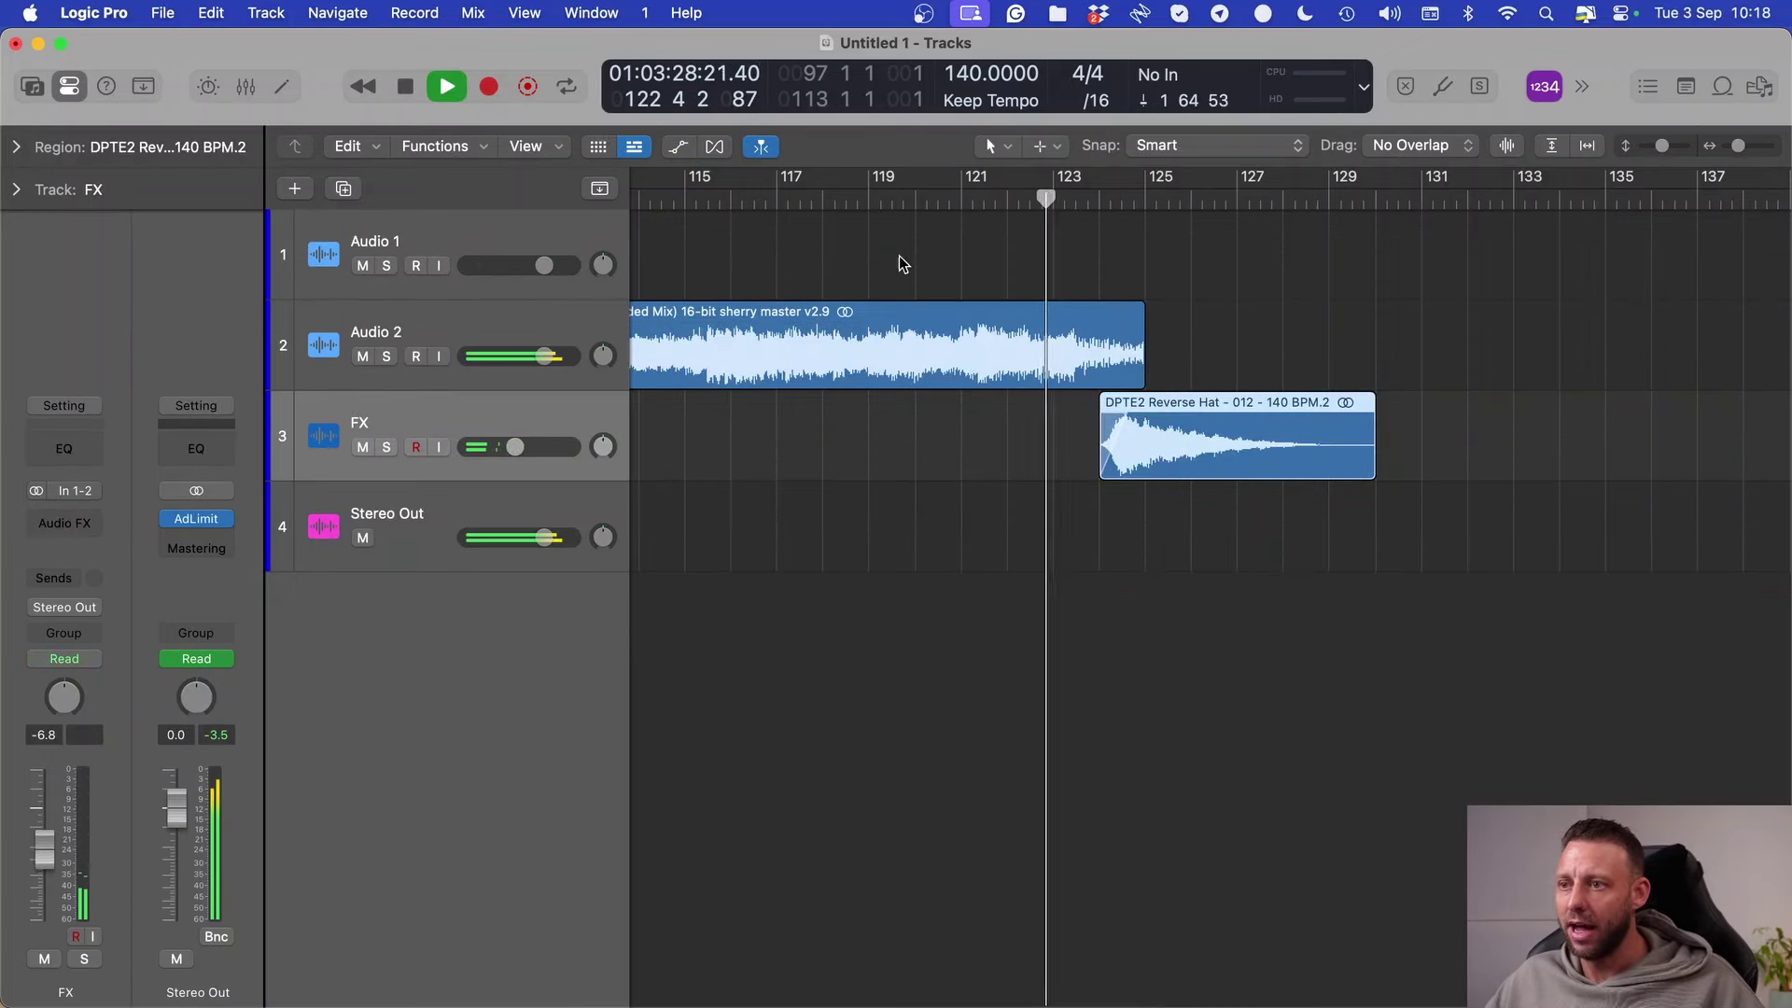
scroll(869, 566, up, 3)
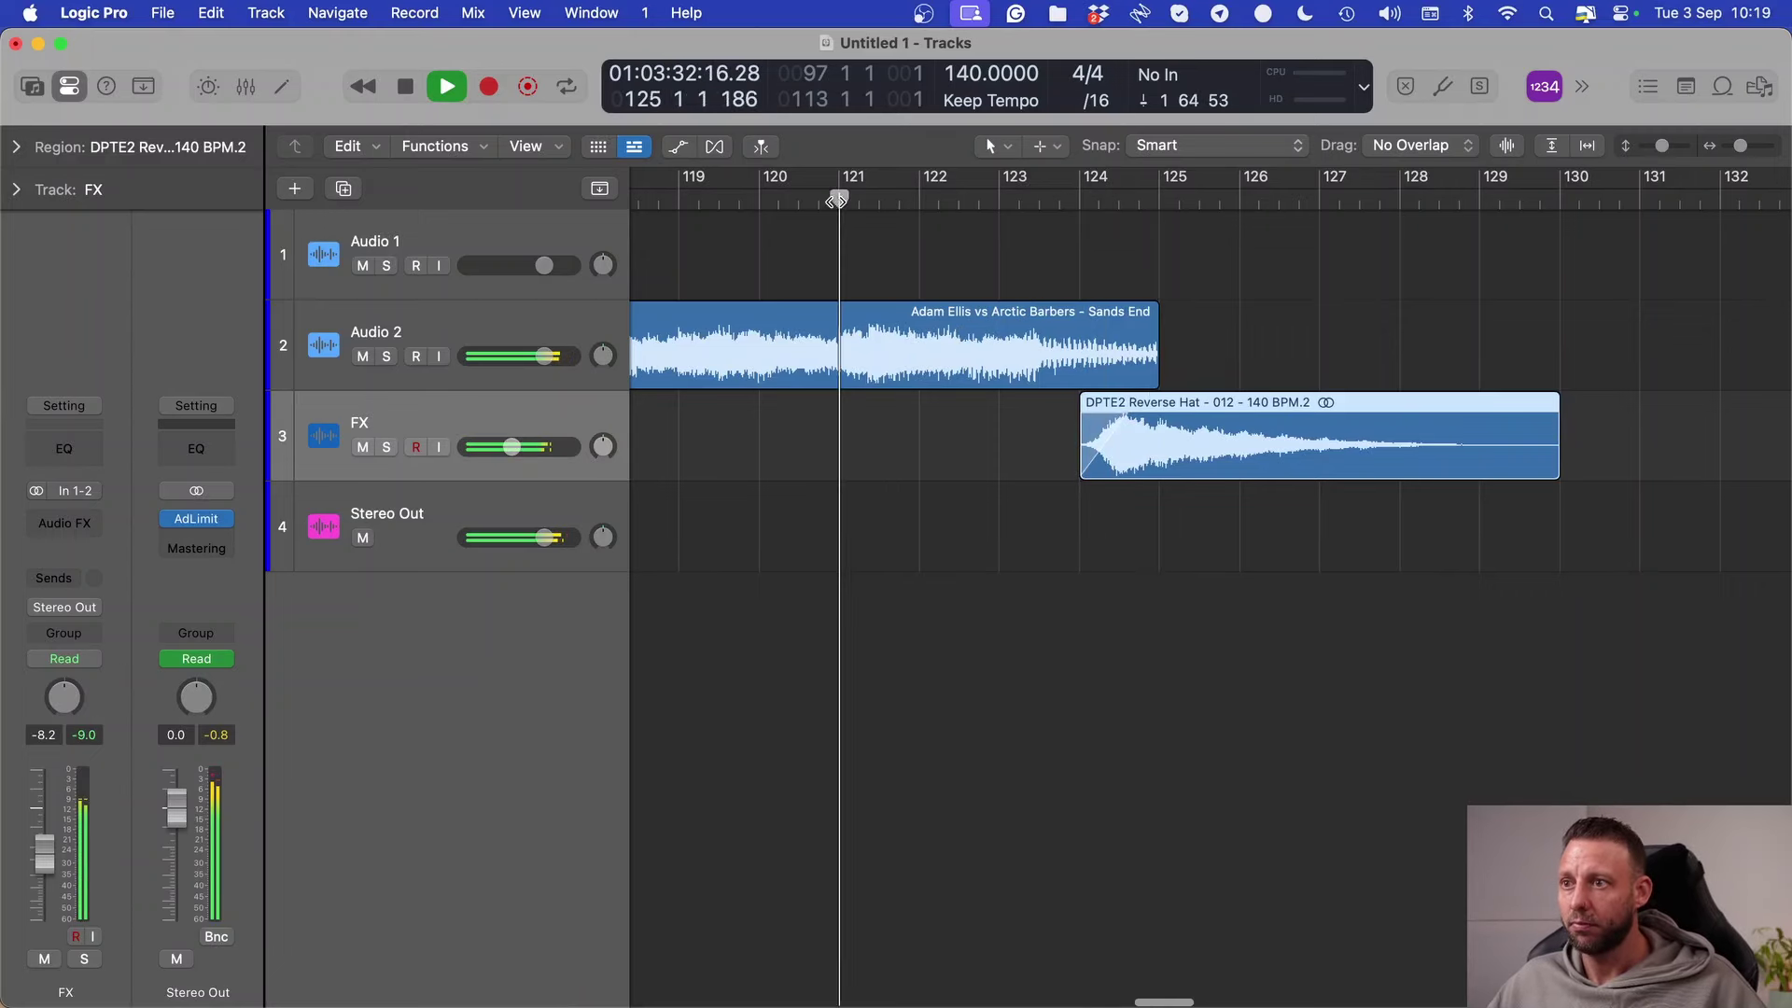
click(1026, 469)
drag(1161, 445, 1093, 472)
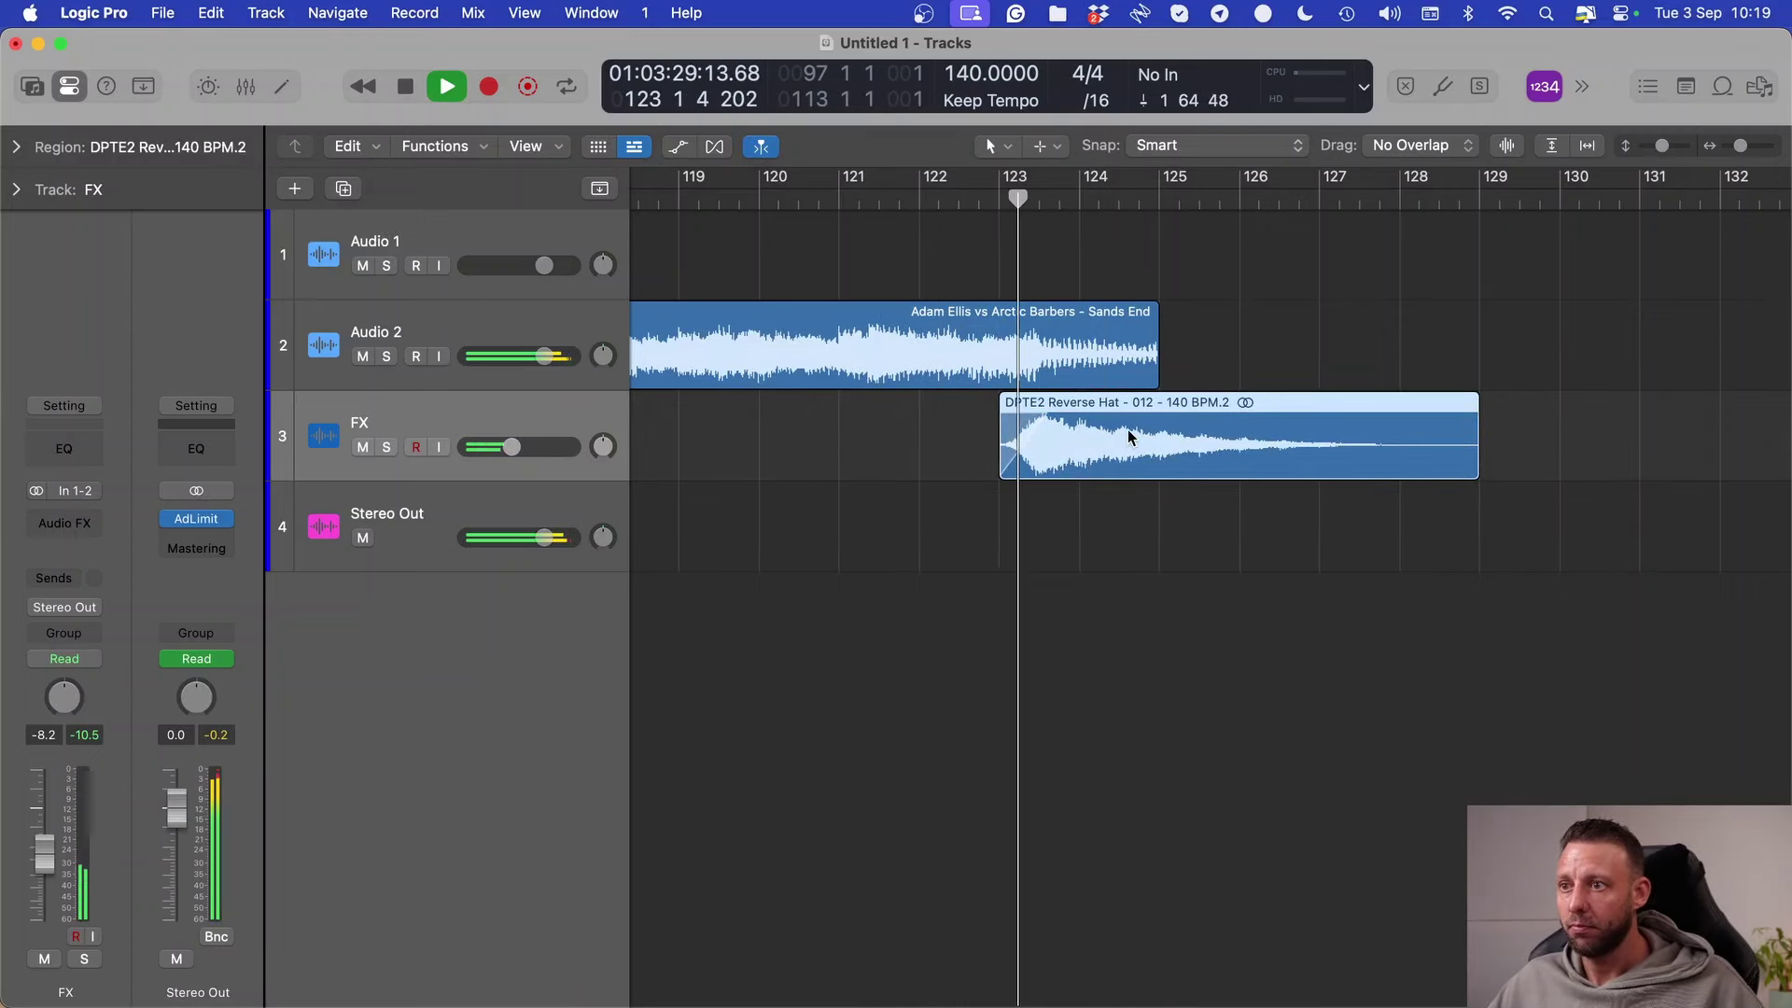
drag(1157, 382, 1080, 382)
Step: Add a Stereo Out volume fade from 0 dB near bar 124, and move the Wet peak earlier at 28%
key(a)
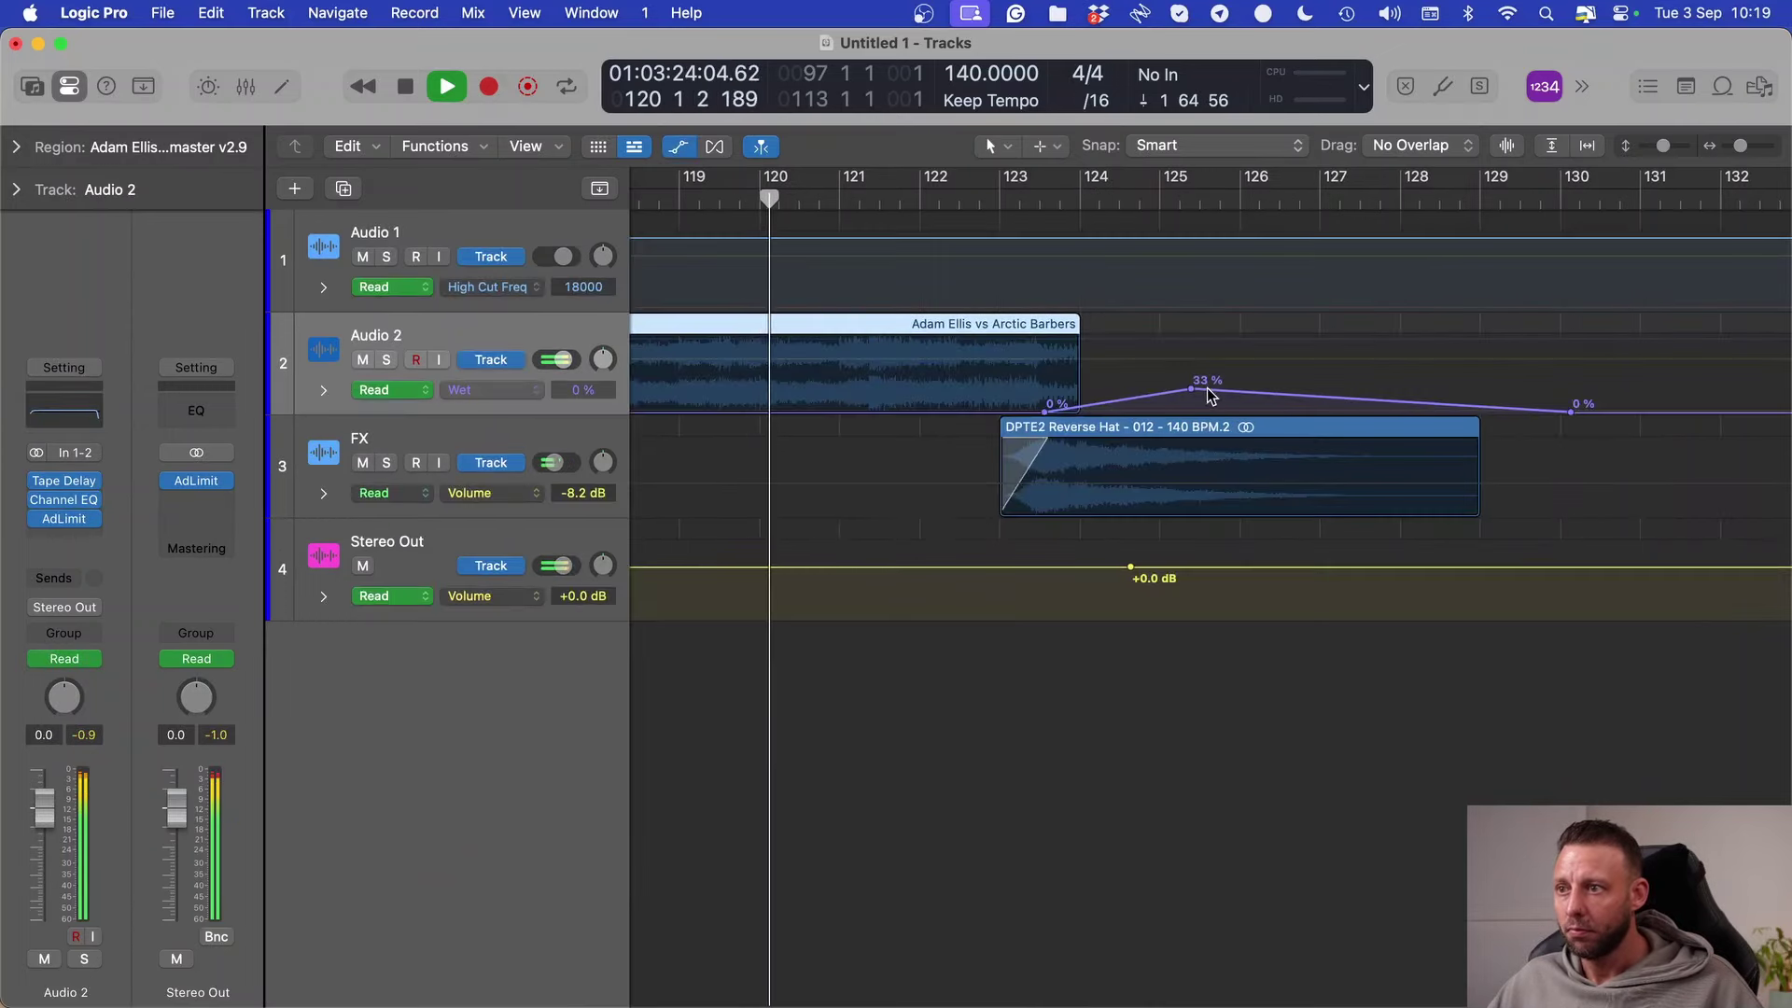
drag(1191, 387, 1082, 387)
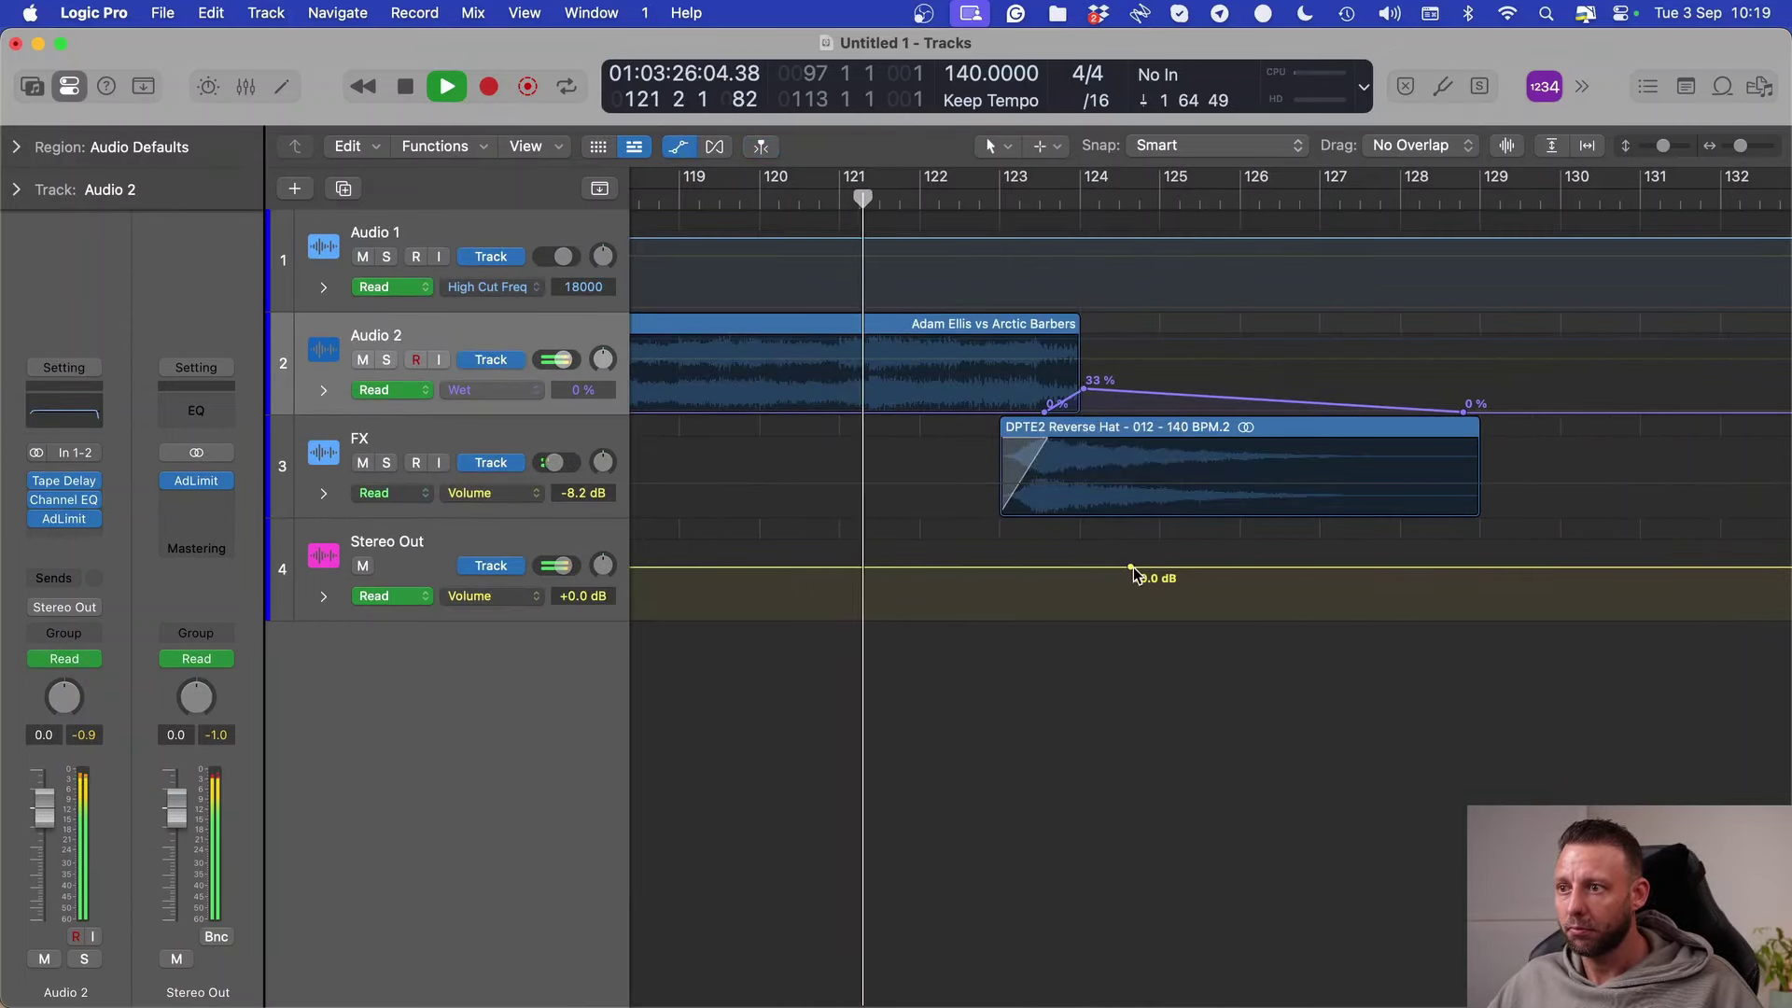
click(1078, 567)
click(1361, 566)
drag(1361, 567, 1361, 612)
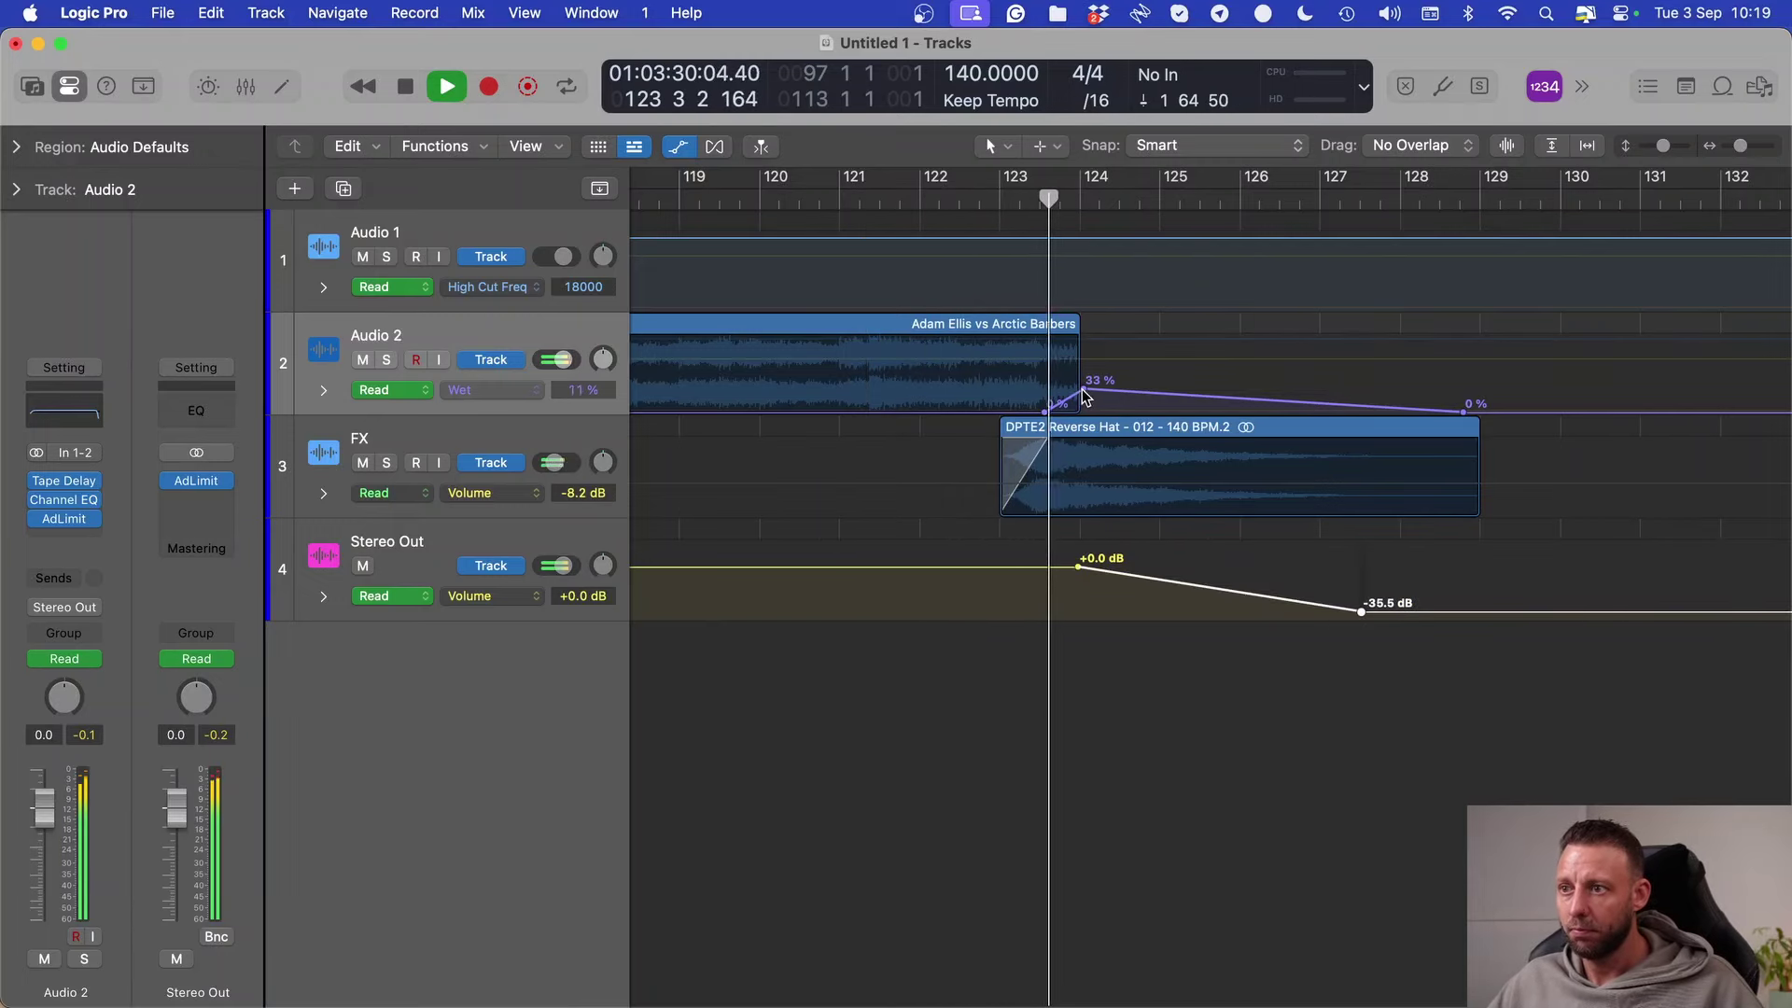
drag(1083, 388, 1084, 392)
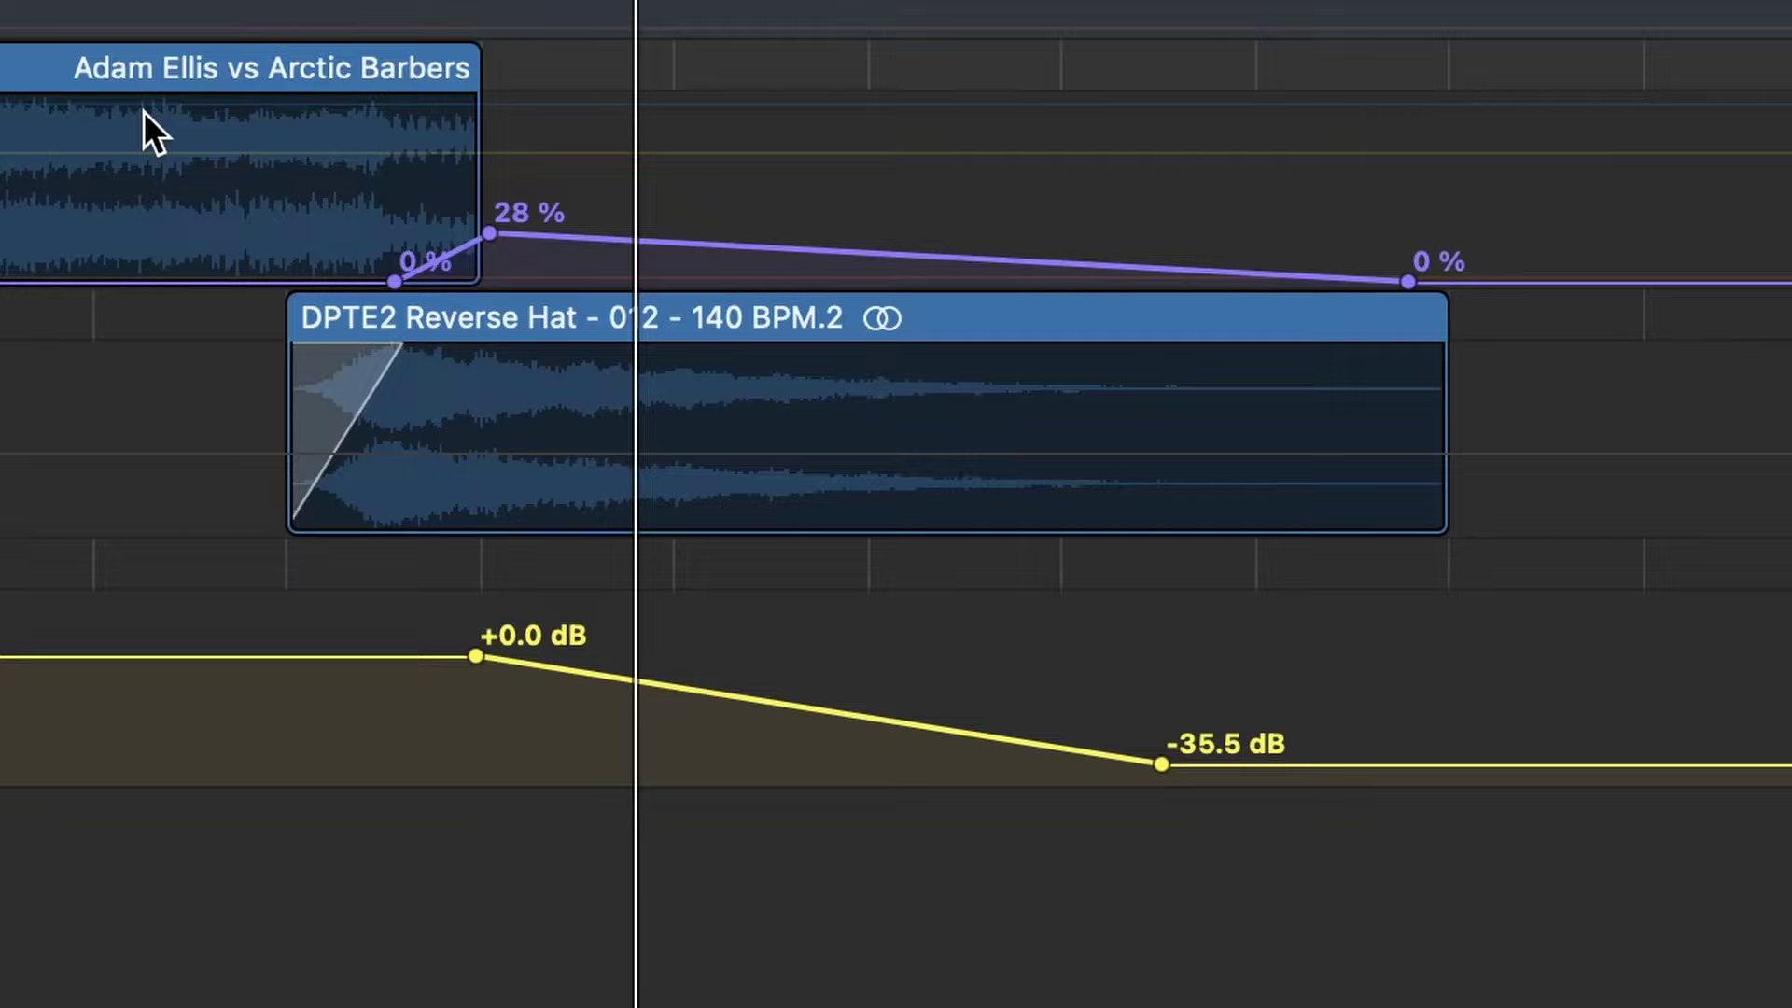
key(a)
Step: Add a fade-out to the song region and bring the fade's silence point slightly earlier
drag(473, 47, 427, 52)
key(a)
drag(1160, 760, 1043, 780)
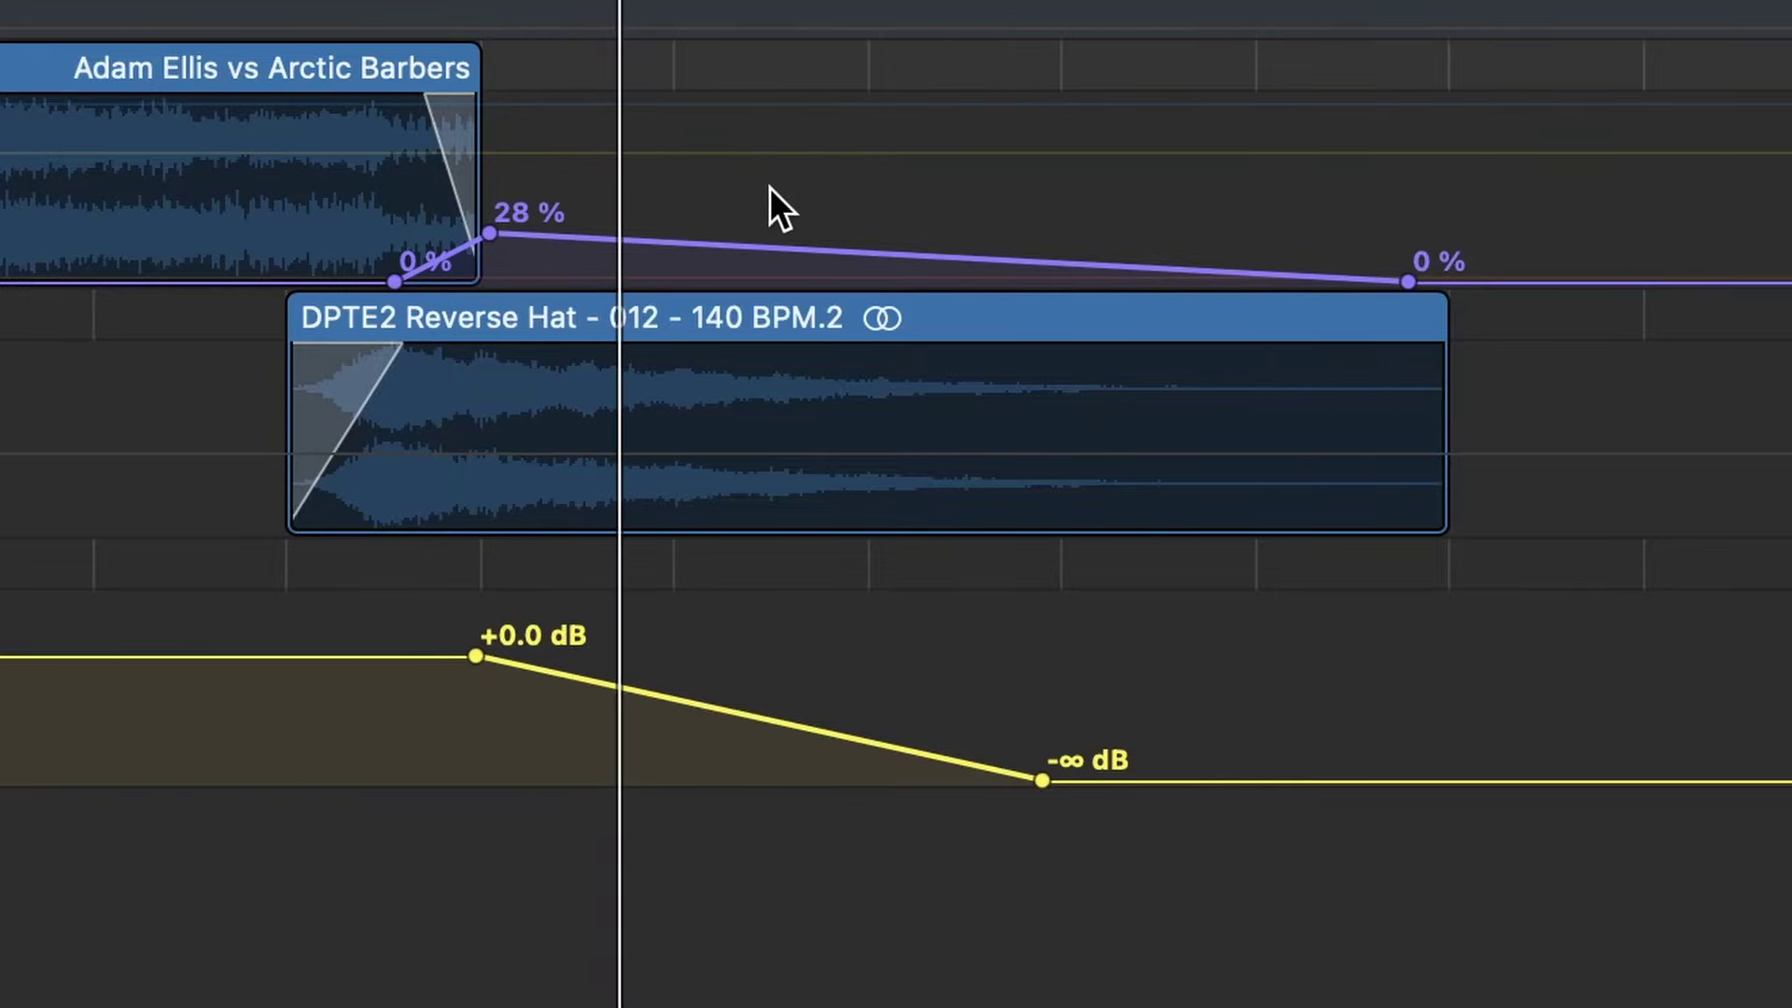
Step: Set the cycle range from bar 1 to 127 and play the whole song
drag(920, 177, 1331, 235)
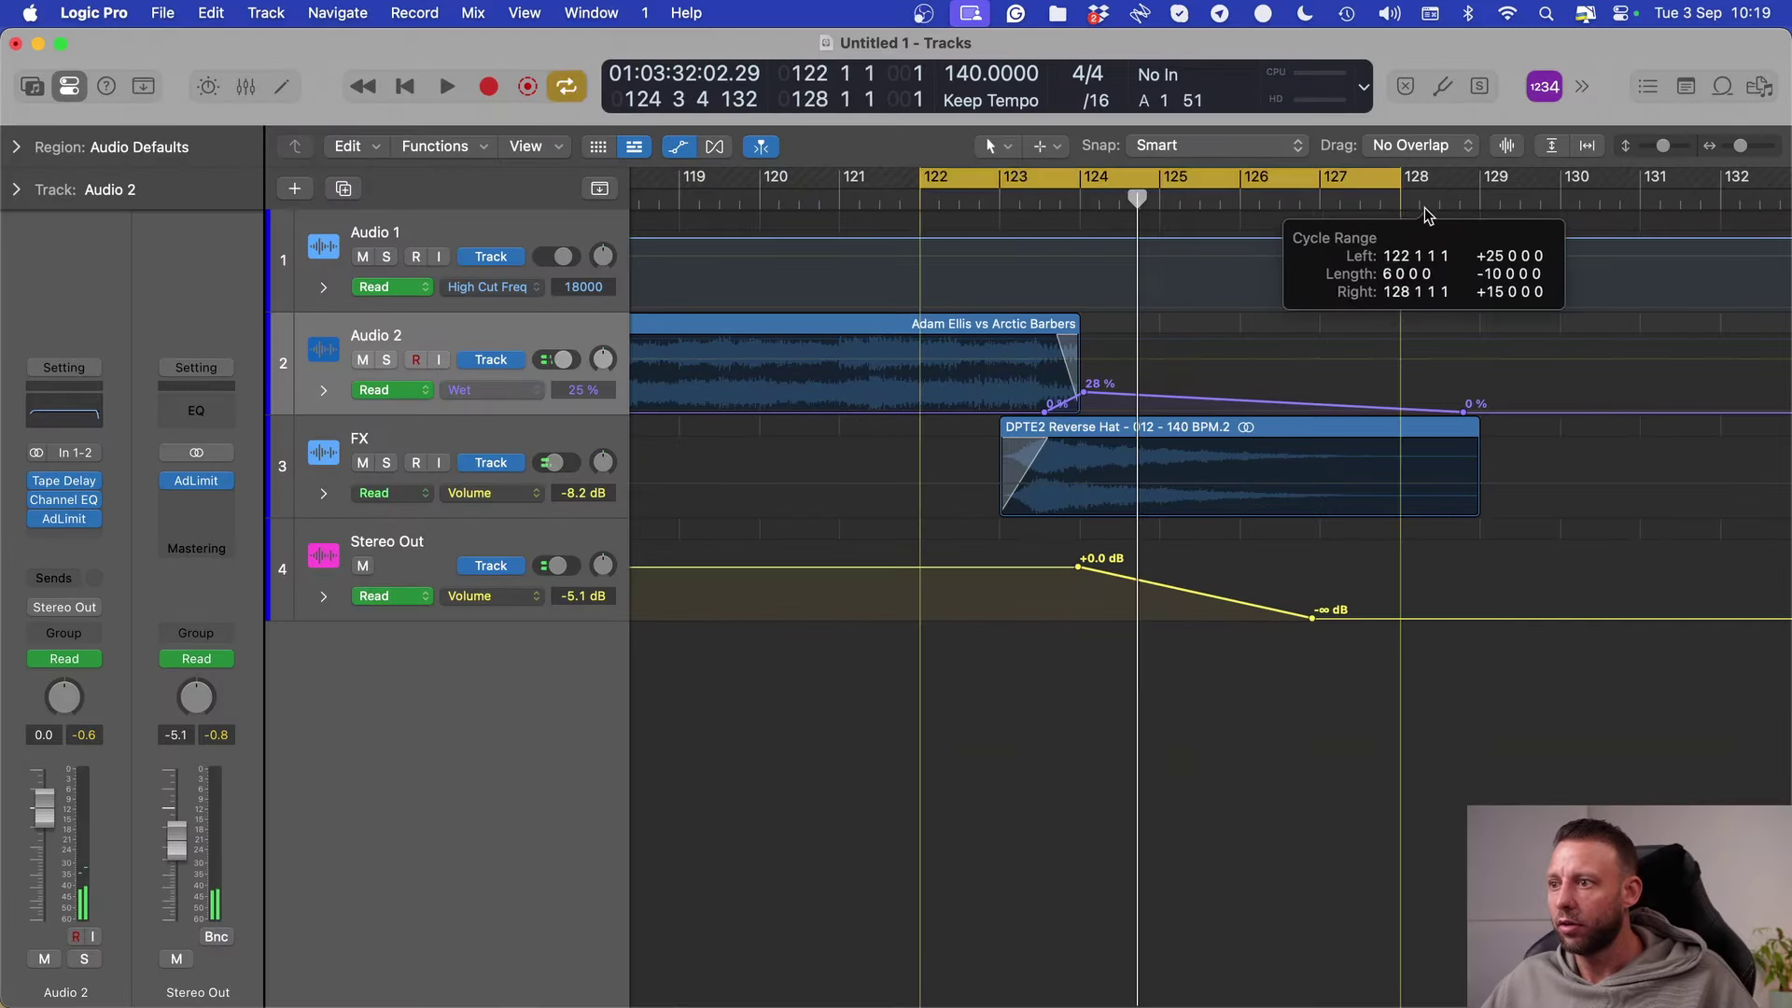
key(super+Left)
key(super+Left)
key(super+Left)
key(super+Left)
key(super+Left)
key(super+Left)
drag(1150, 177, 642, 182)
key(space)
Step: Hide automation and copy the Reverse Hat to bar 1 on the FX track
scroll(844, 359, up, 3)
scroll(980, 426, right, 2)
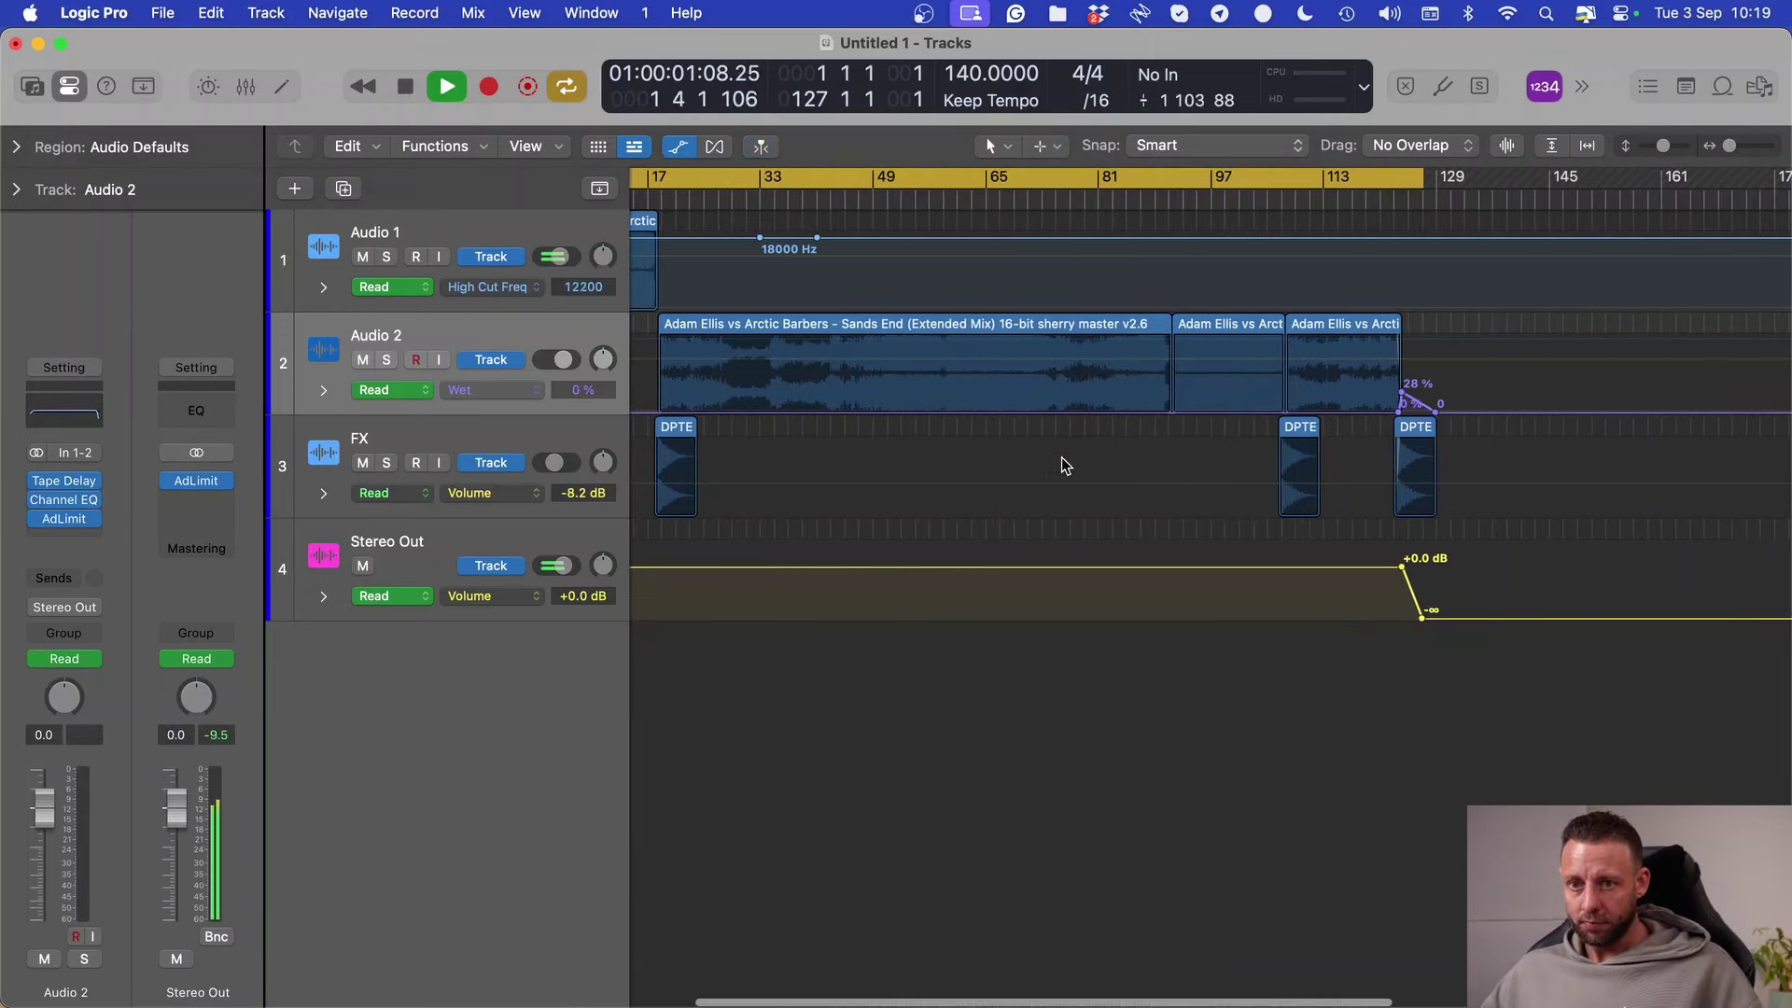
key(space)
key(a)
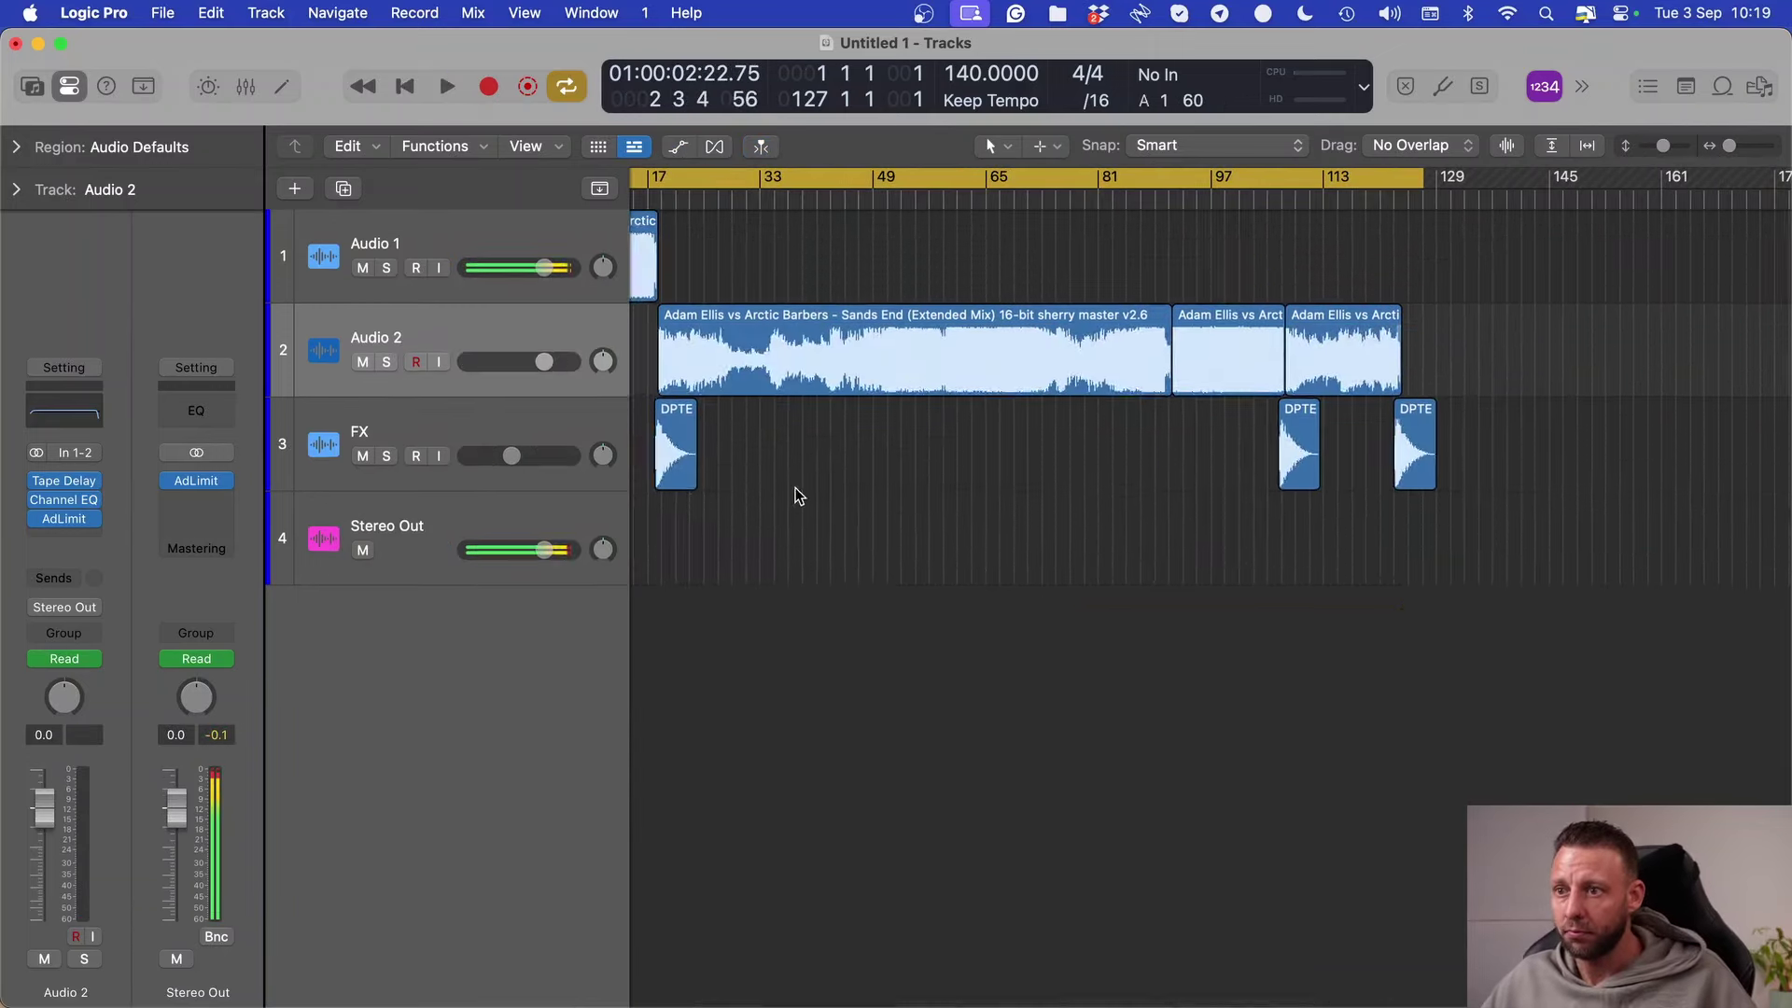
scroll(794, 489, left, 3)
key(super+Right)
key(super+Right)
key(super+Right)
scroll(998, 440, right, 1)
drag(1263, 439, 706, 439)
key(Return)
key(space)
Step: Nudge the opening Reverse Hat to beat 2 of bar 1 and audition from the start
key(super+Right)
key(super+Right)
key(super+Right)
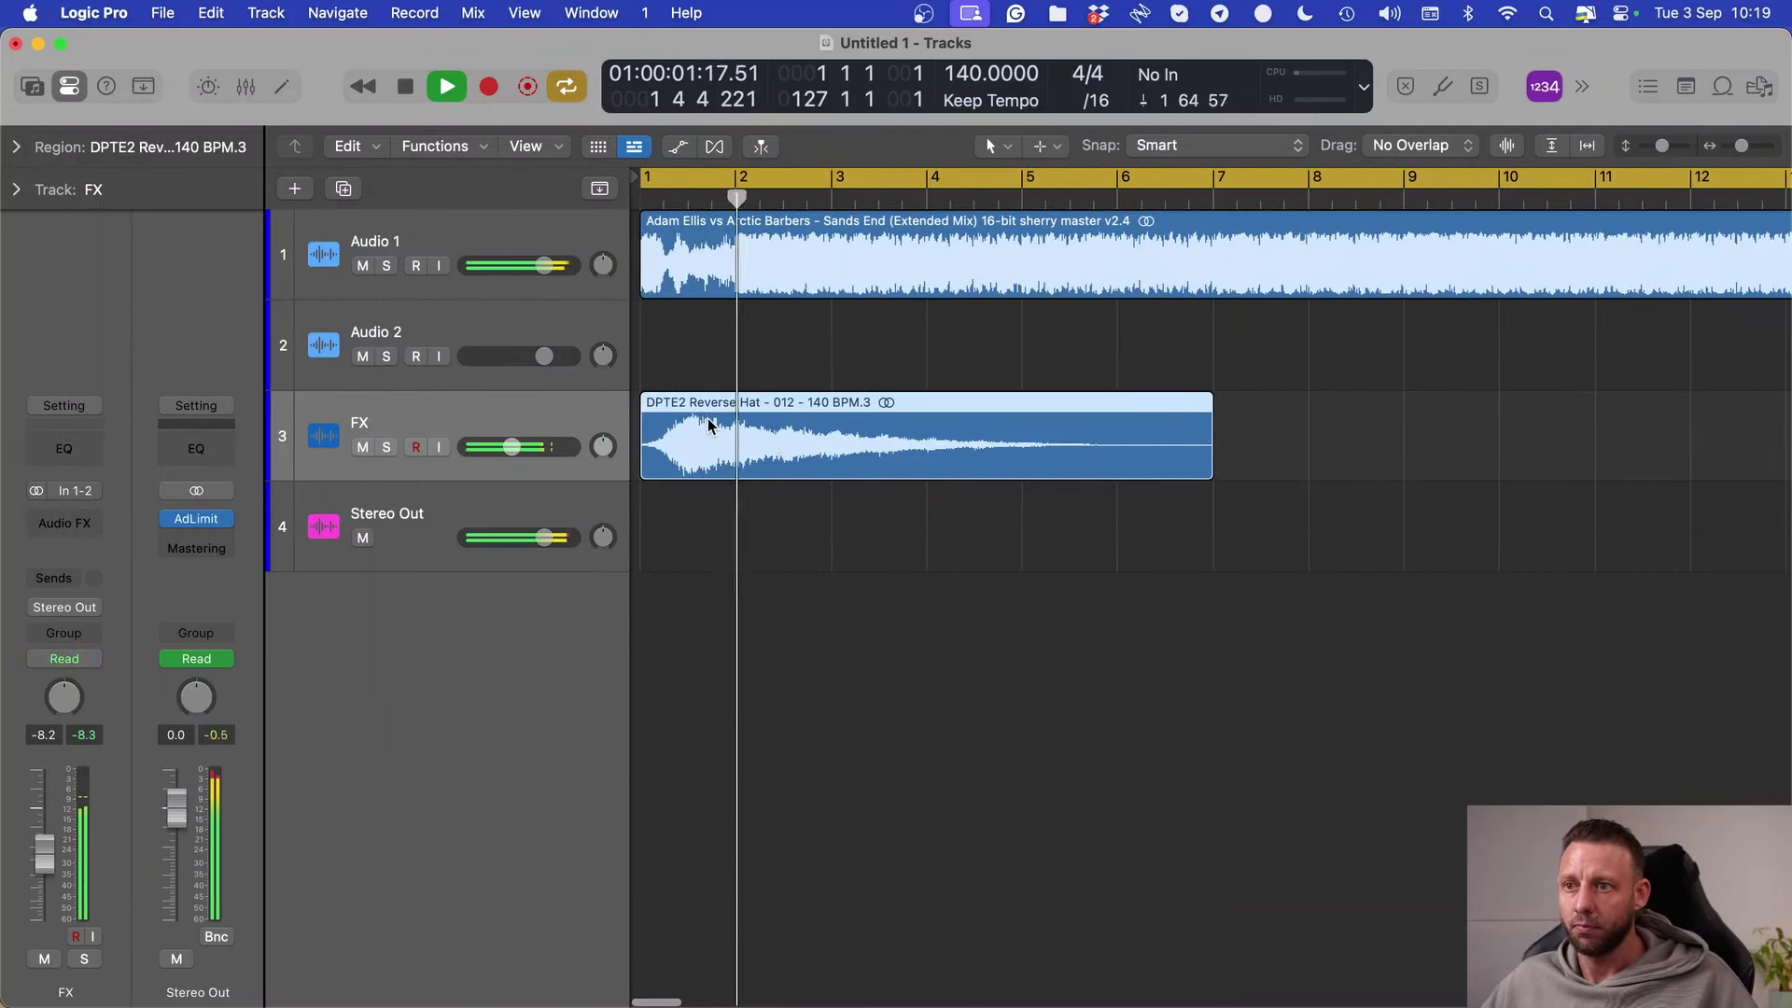
key(super+Right)
key(super+Right)
click(756, 442)
drag(756, 442, 795, 442)
click(701, 201)
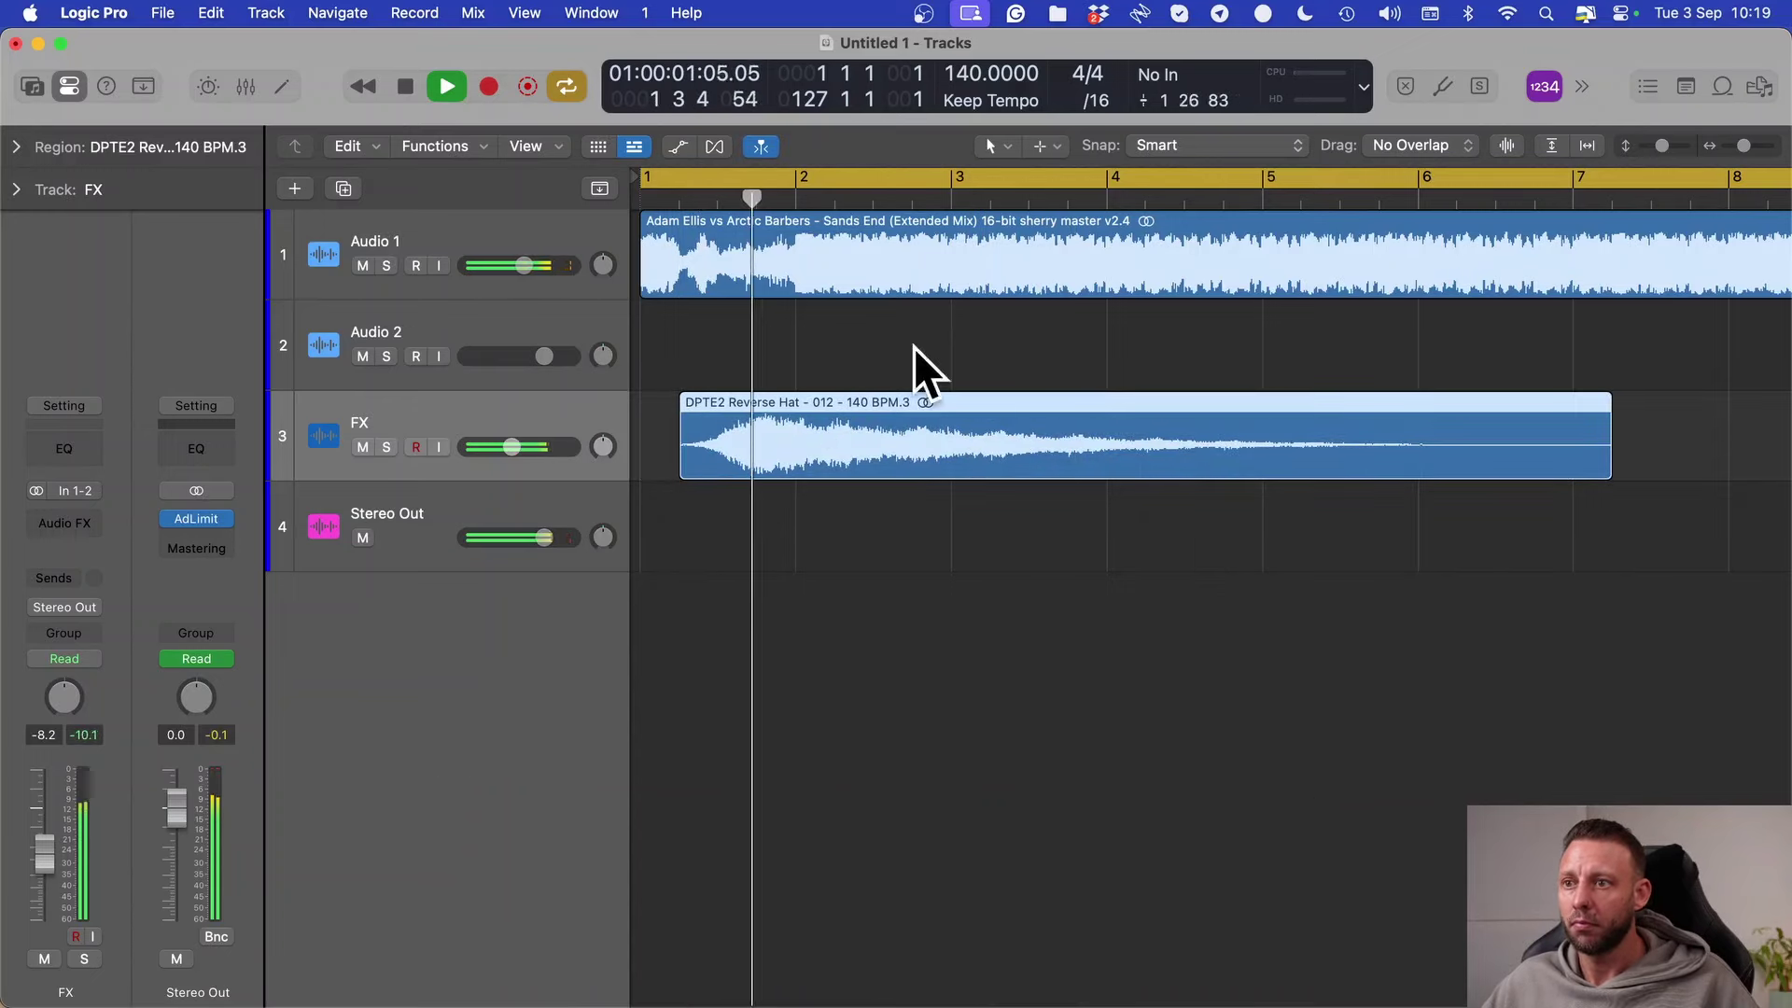
scroll(888, 440, down, 10)
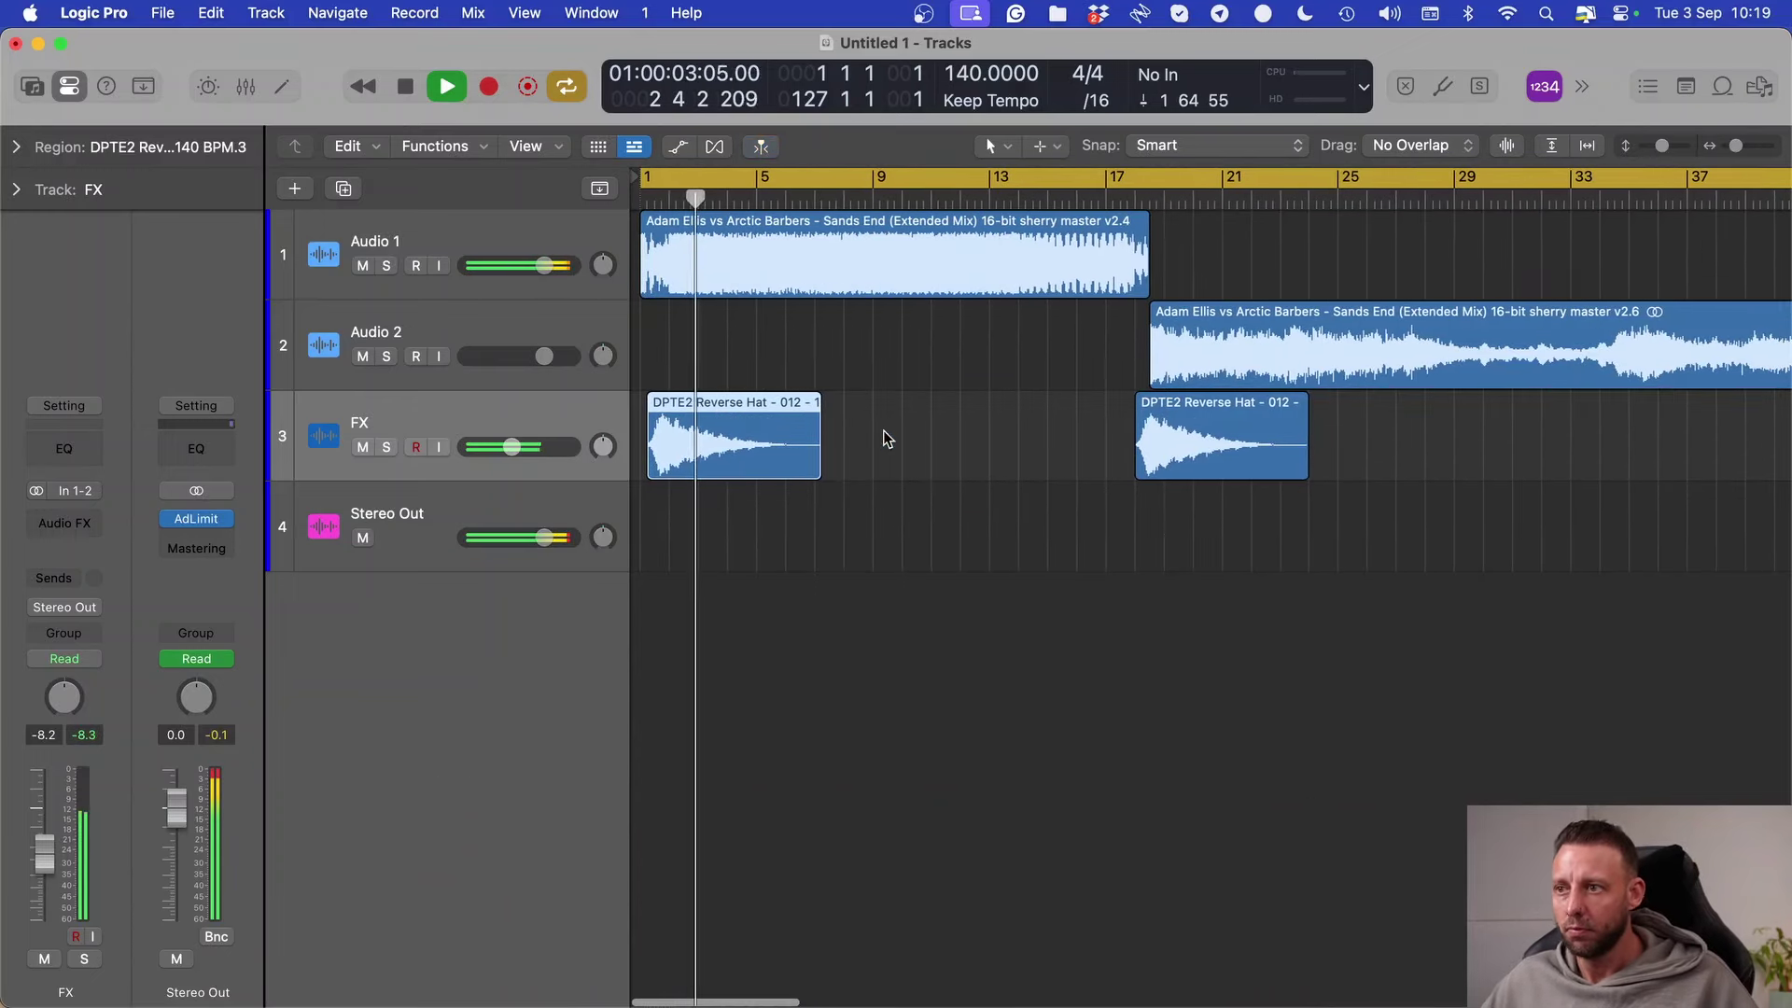
key(space)
key(Return)
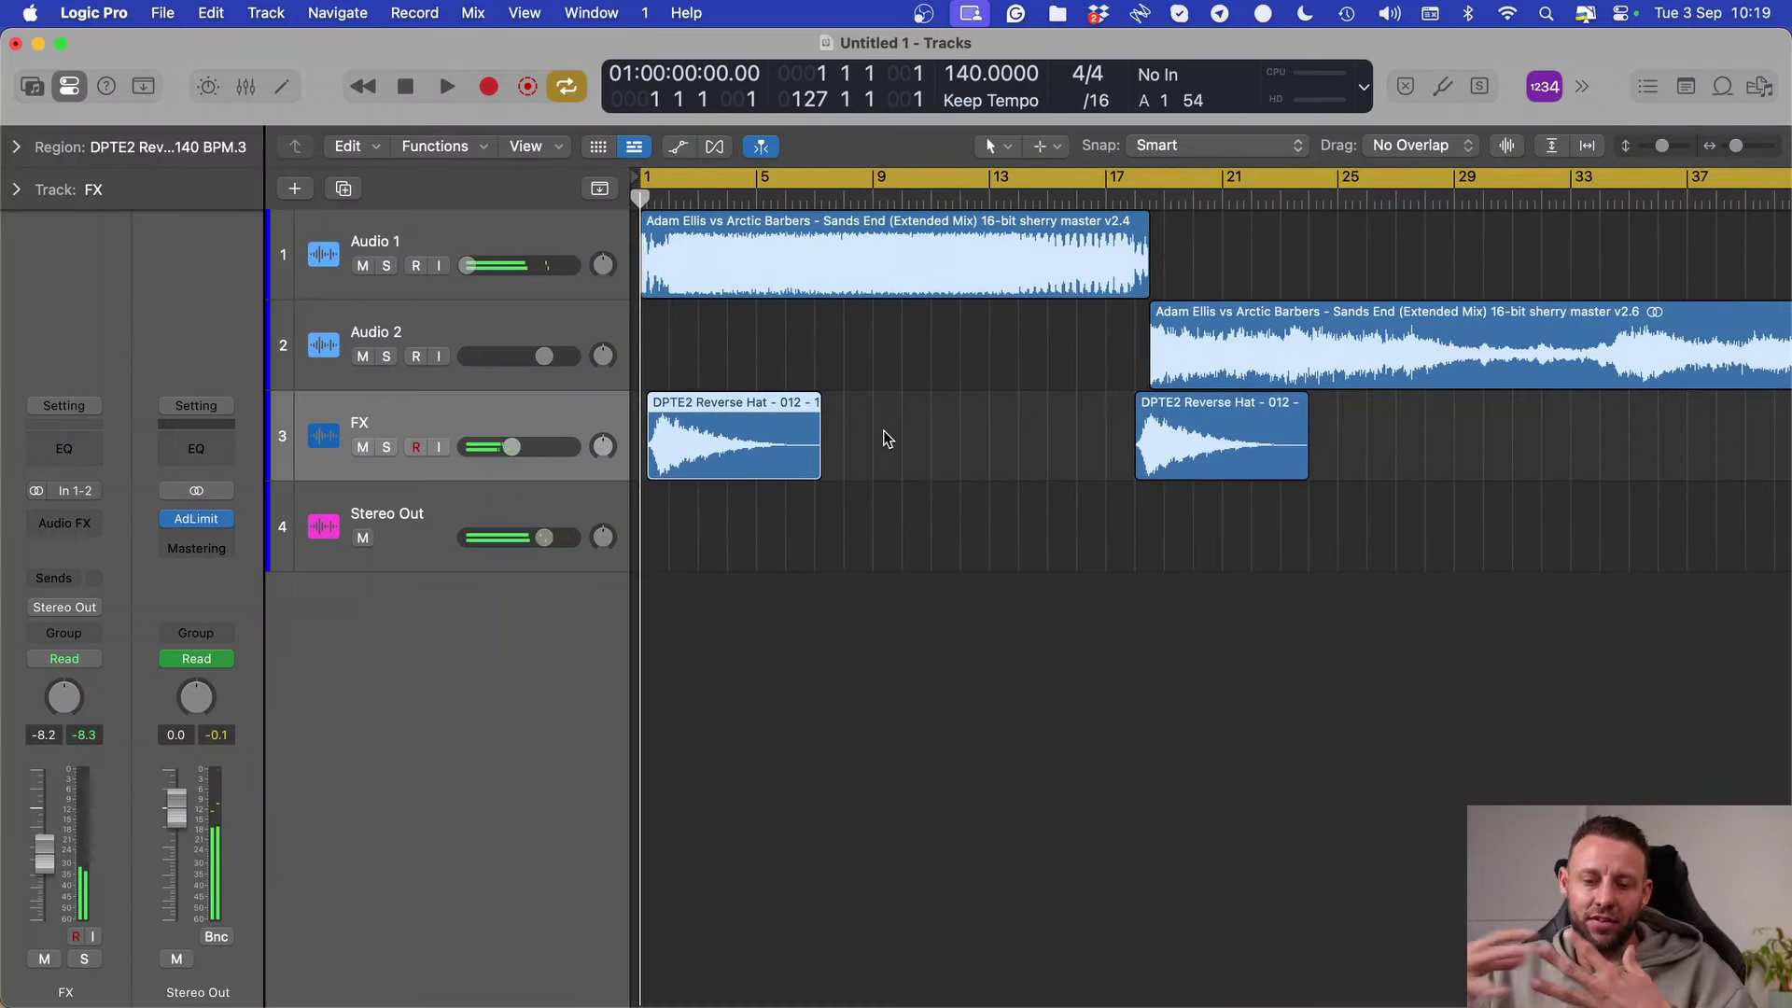
key(super+Left)
key(super+Left)
key(super+Left)
key(super+Left)
key(super+Left)
key(super+Left)
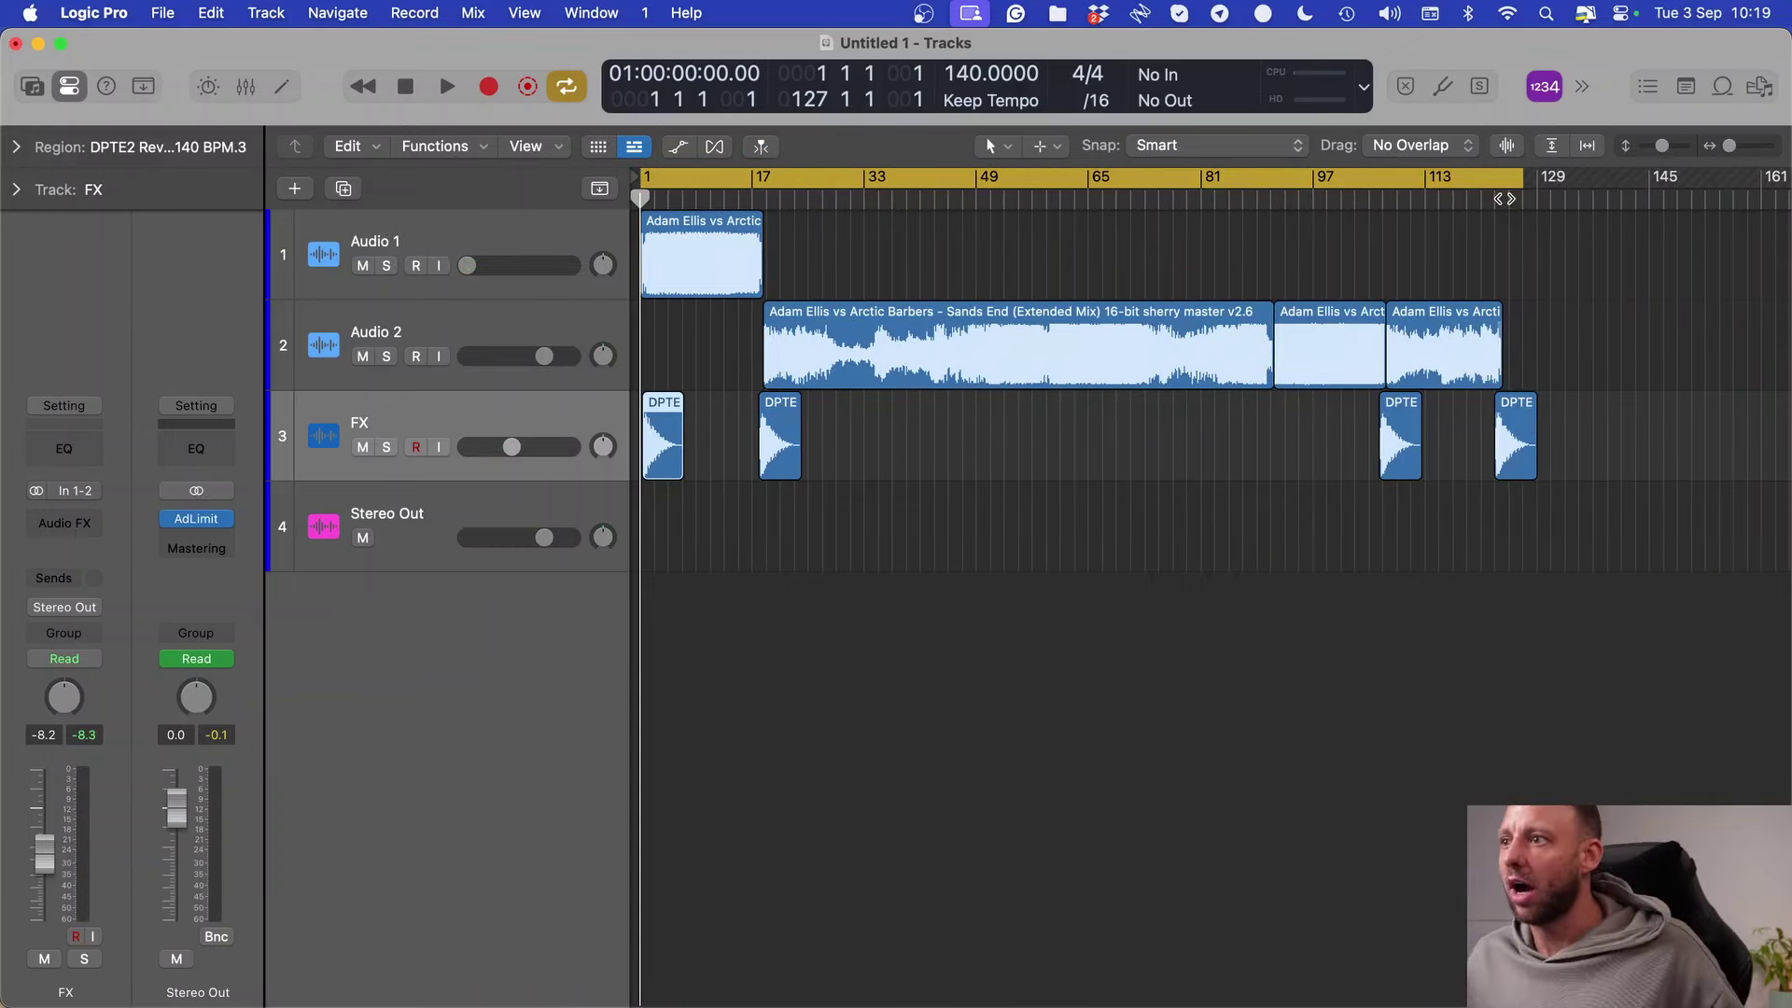
click(1506, 197)
key(space)
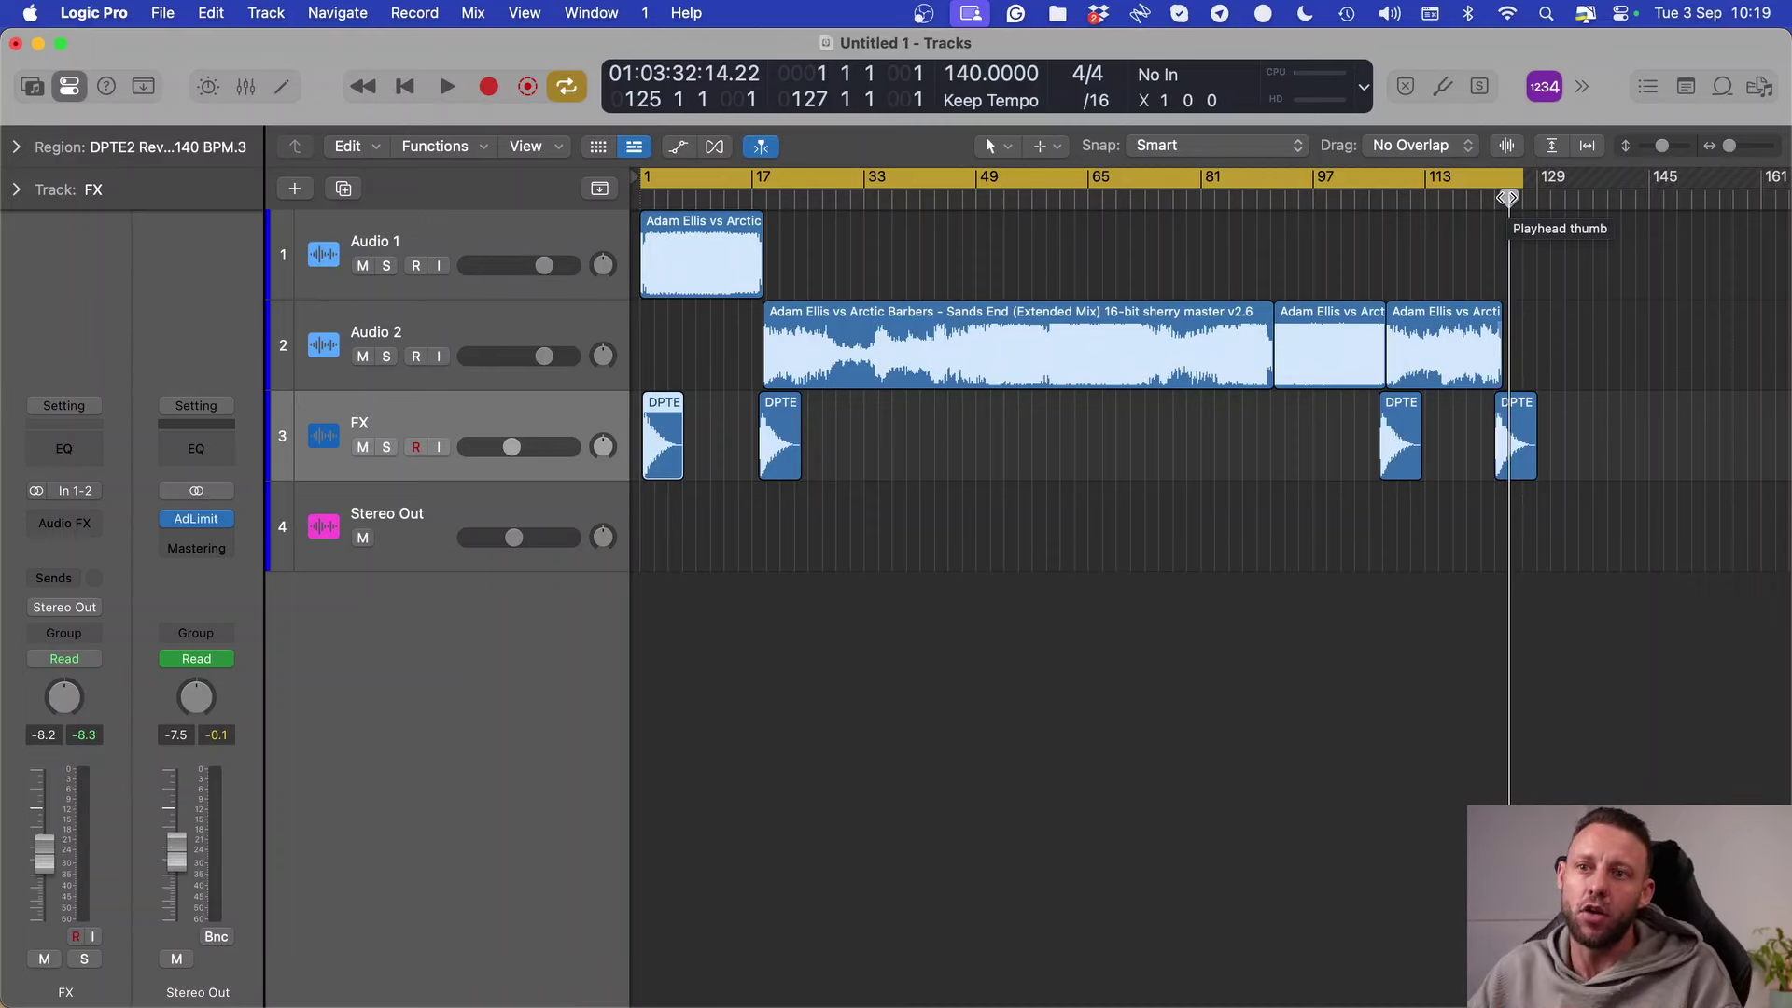